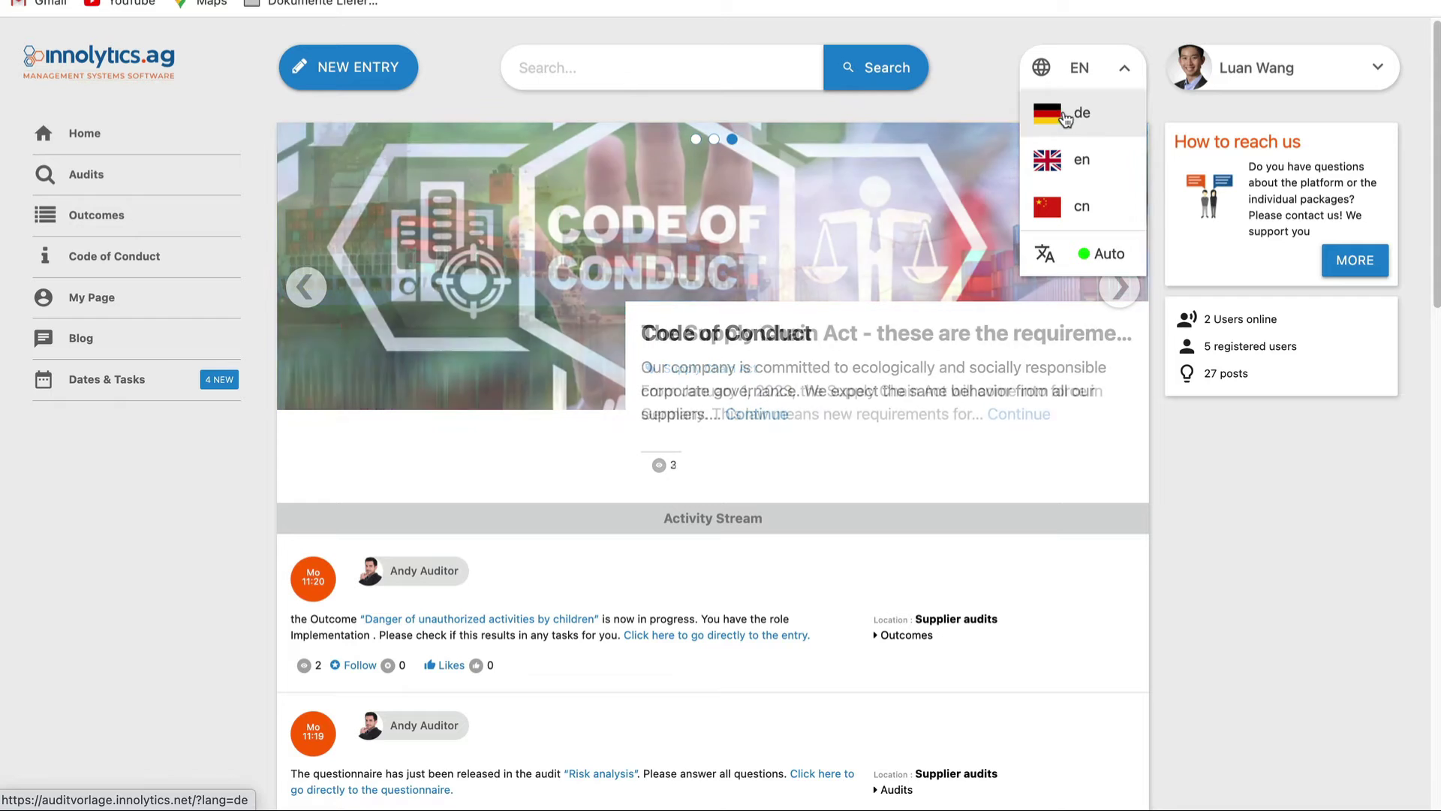
Step: Switch the platform's display language to German and back to English
click(1079, 121)
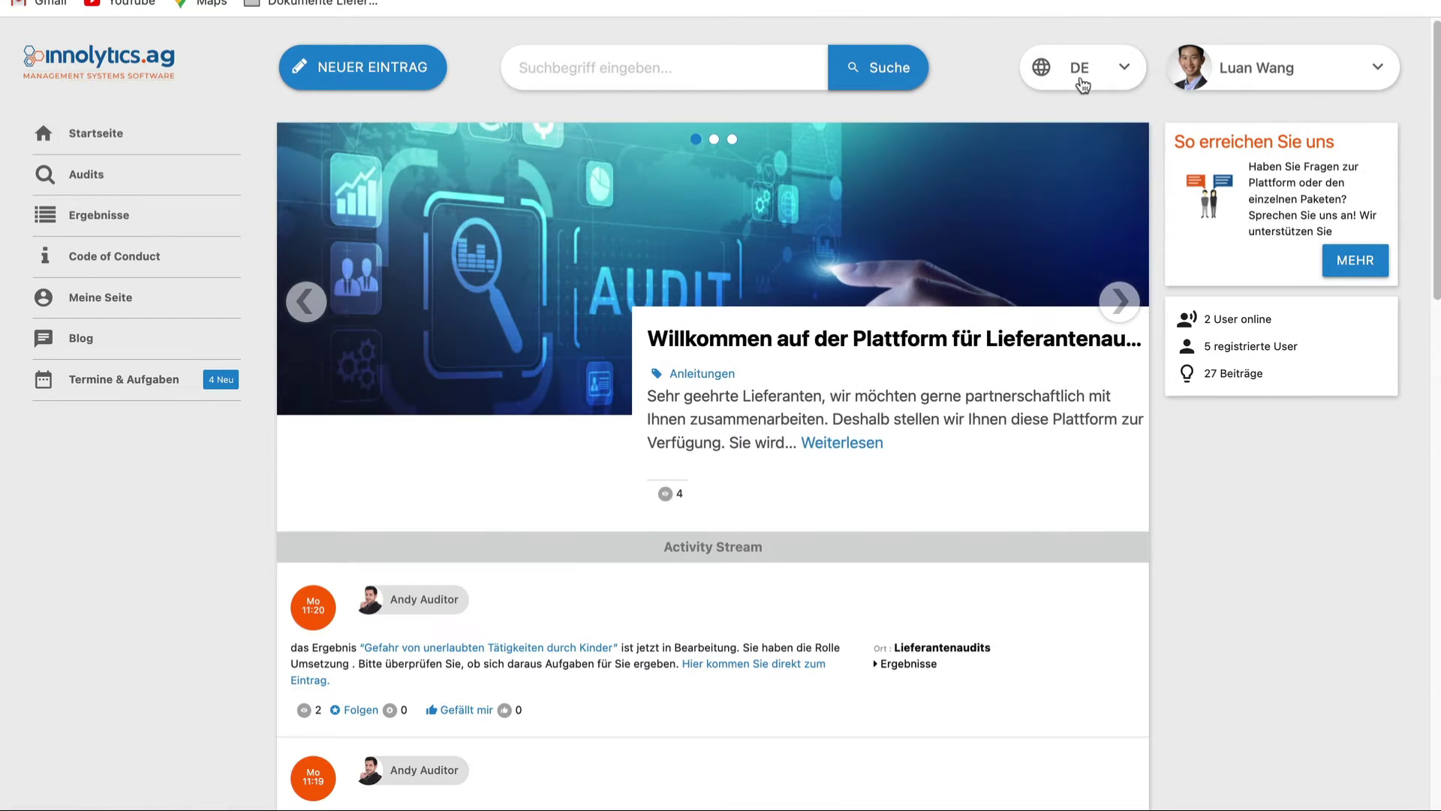
click(1082, 85)
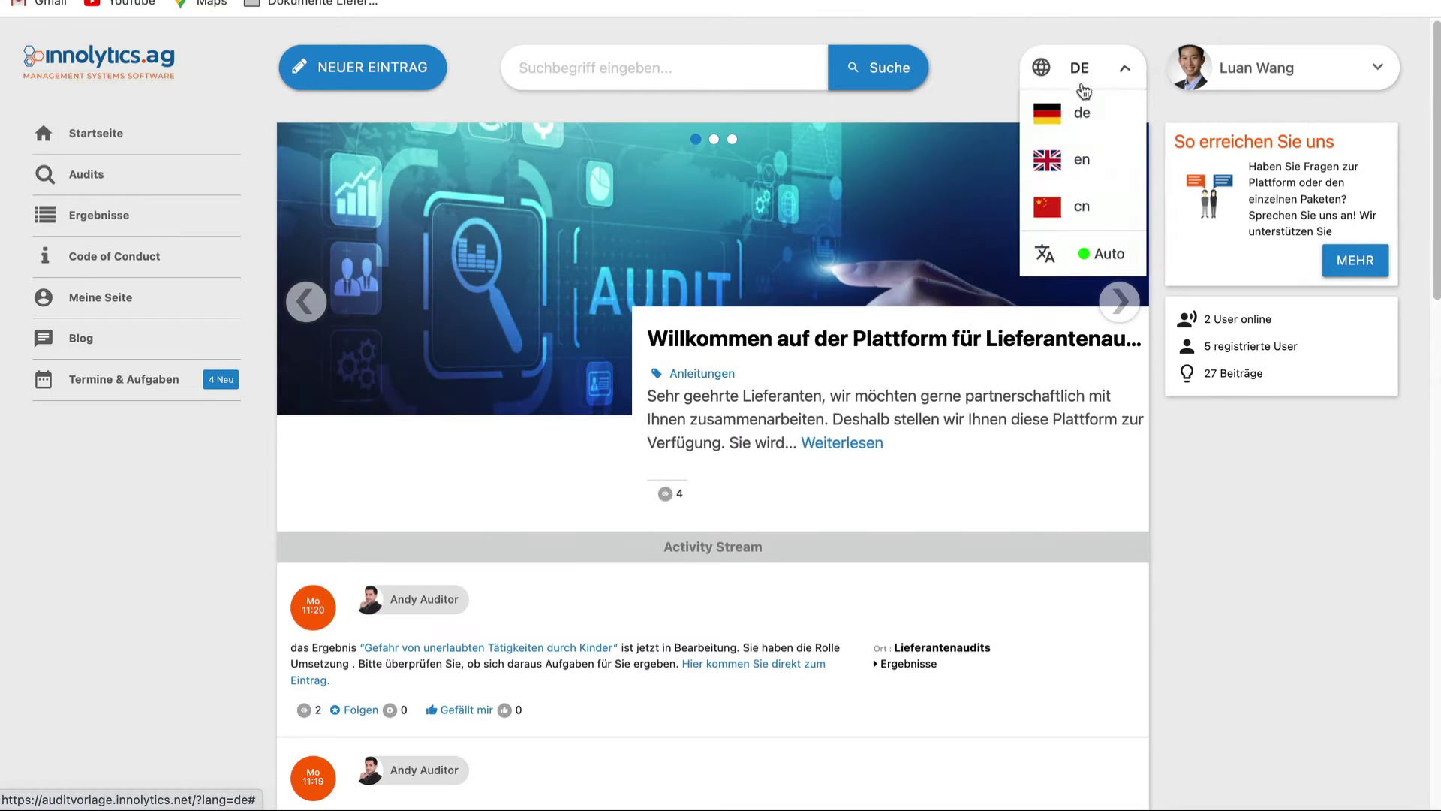
click(1080, 154)
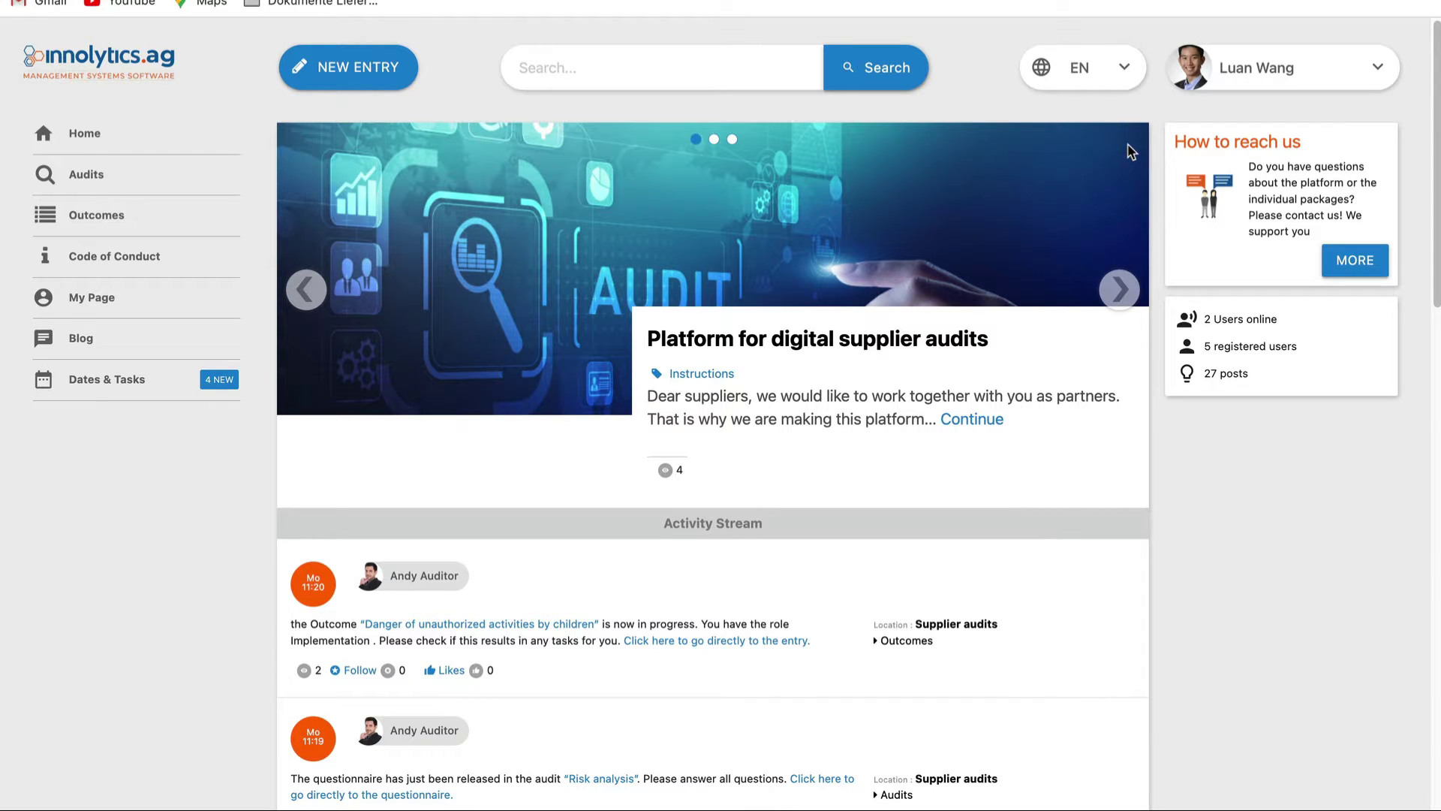
Step: Switch to the auditor's platform window and page through the featured posts to the one about the Lieferkettengesetz
key(super+Tab)
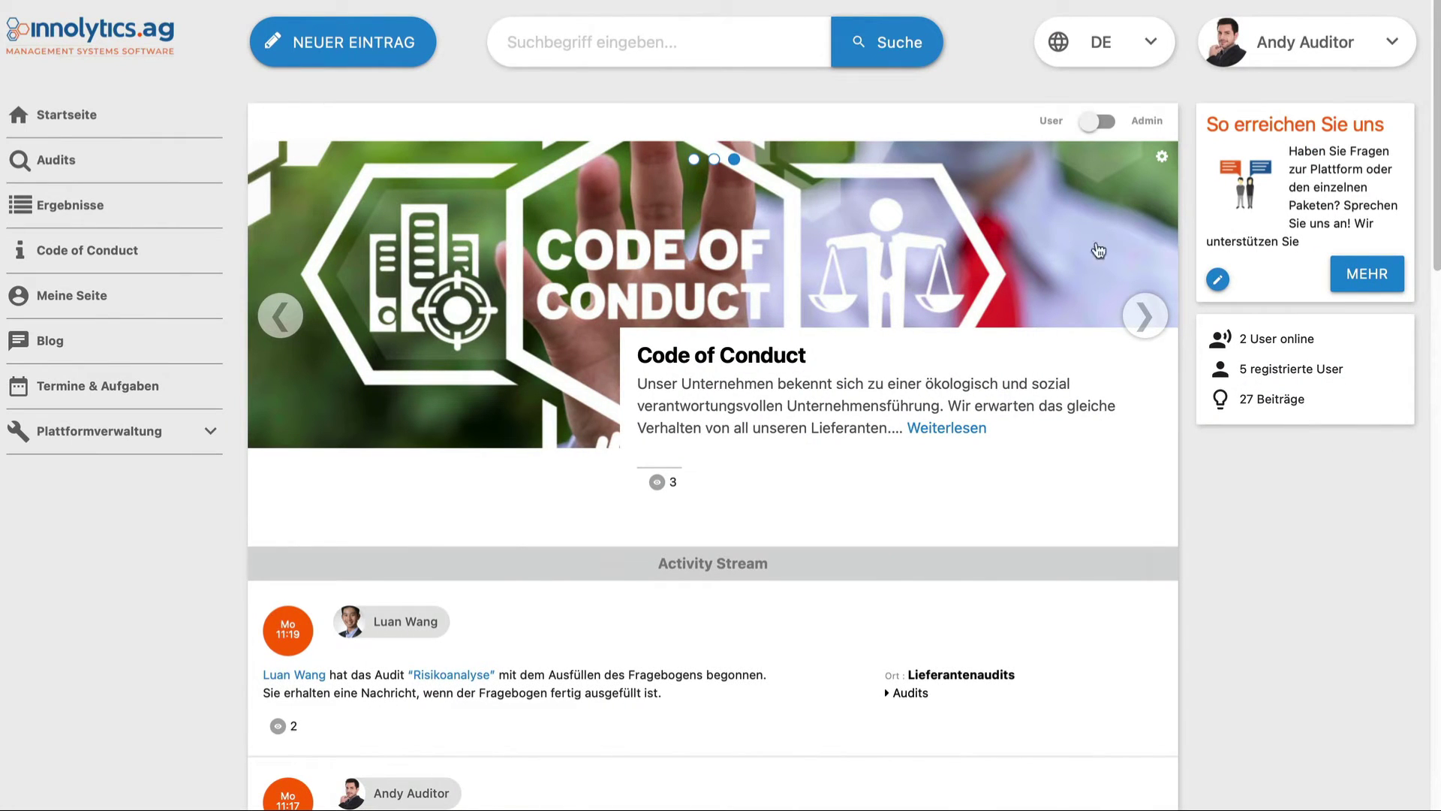
click(1144, 316)
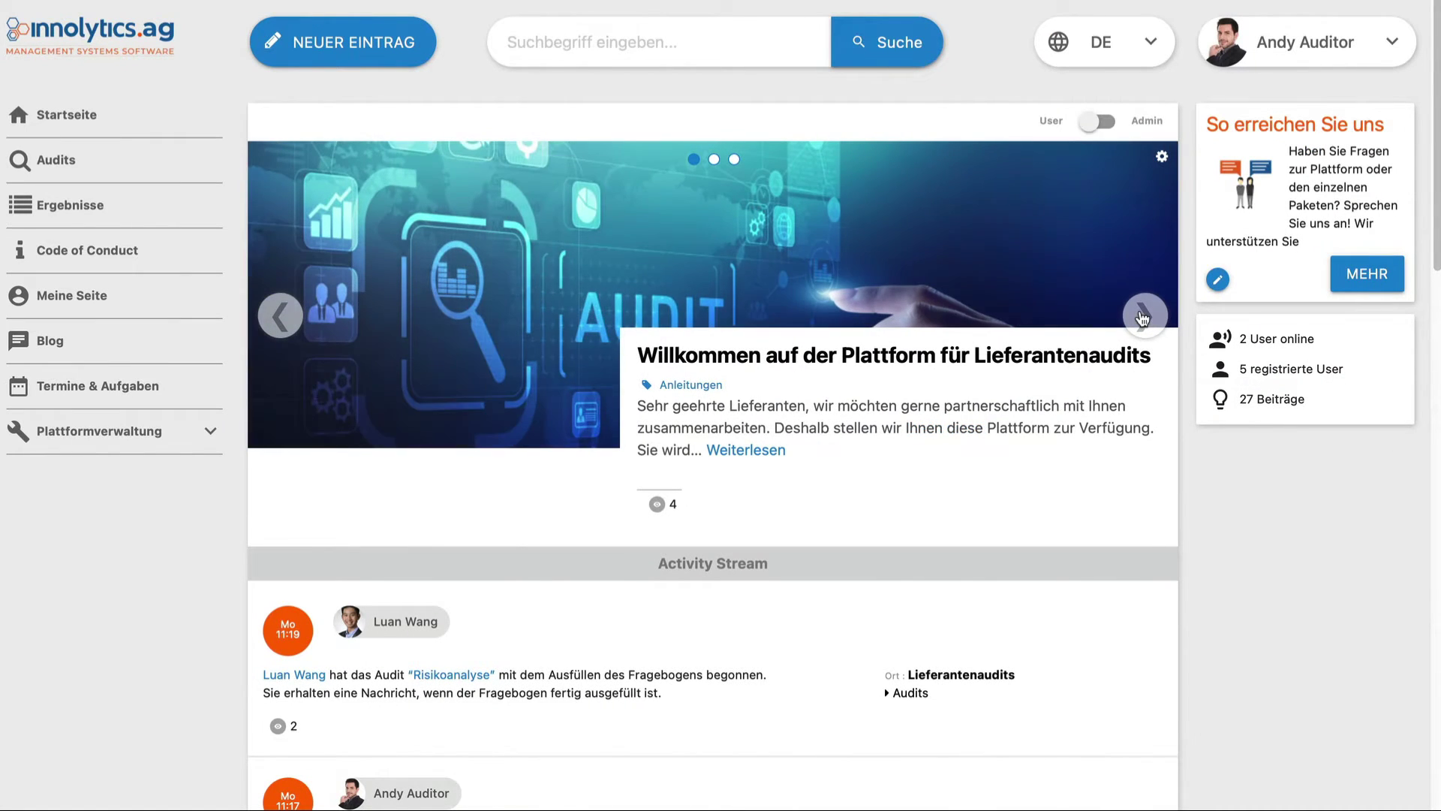
click(1144, 316)
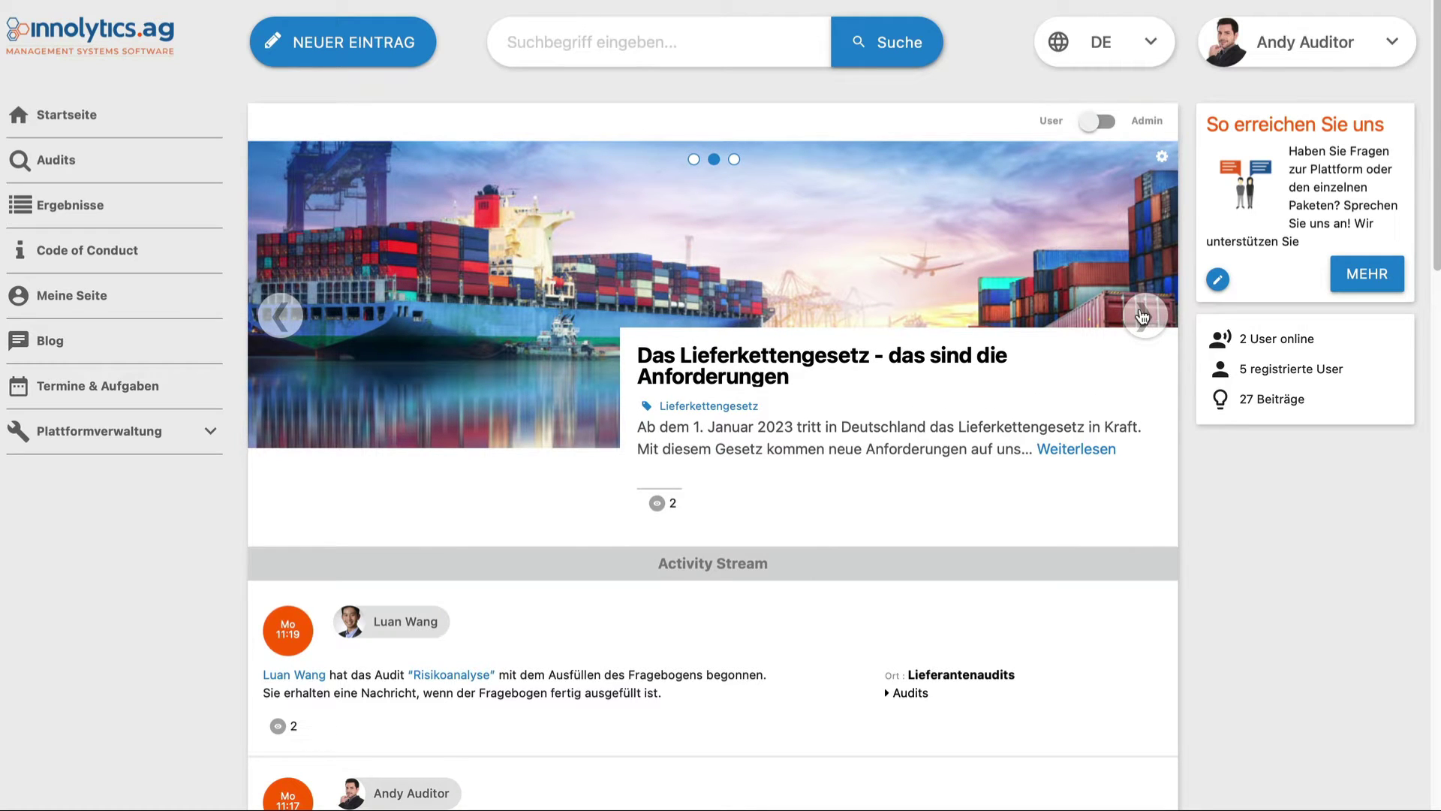
Step: Open the Code of Conduct page, look over its introduction and return to the start page
click(116, 264)
scroll(611, 393, down, 5)
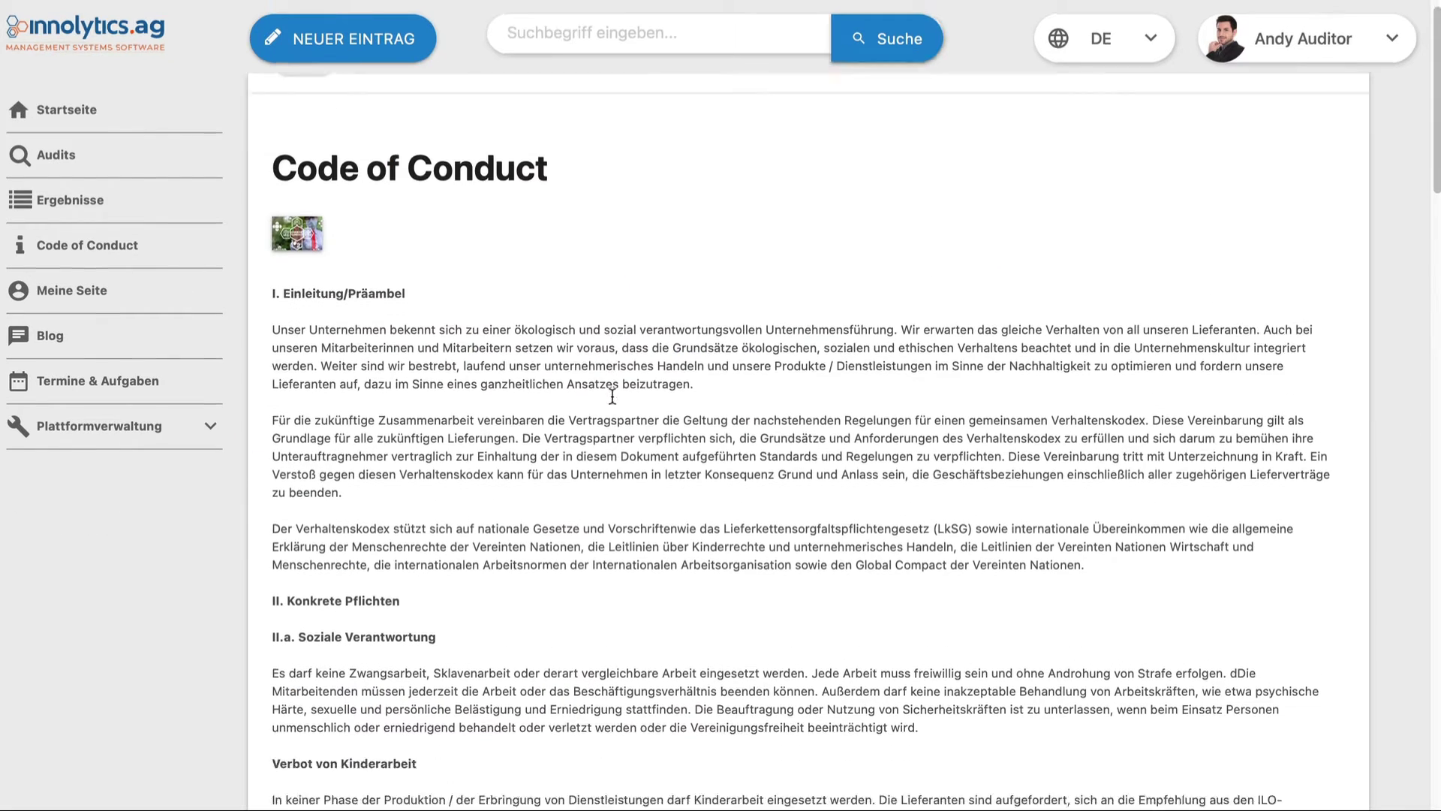
scroll(612, 399, up, 5)
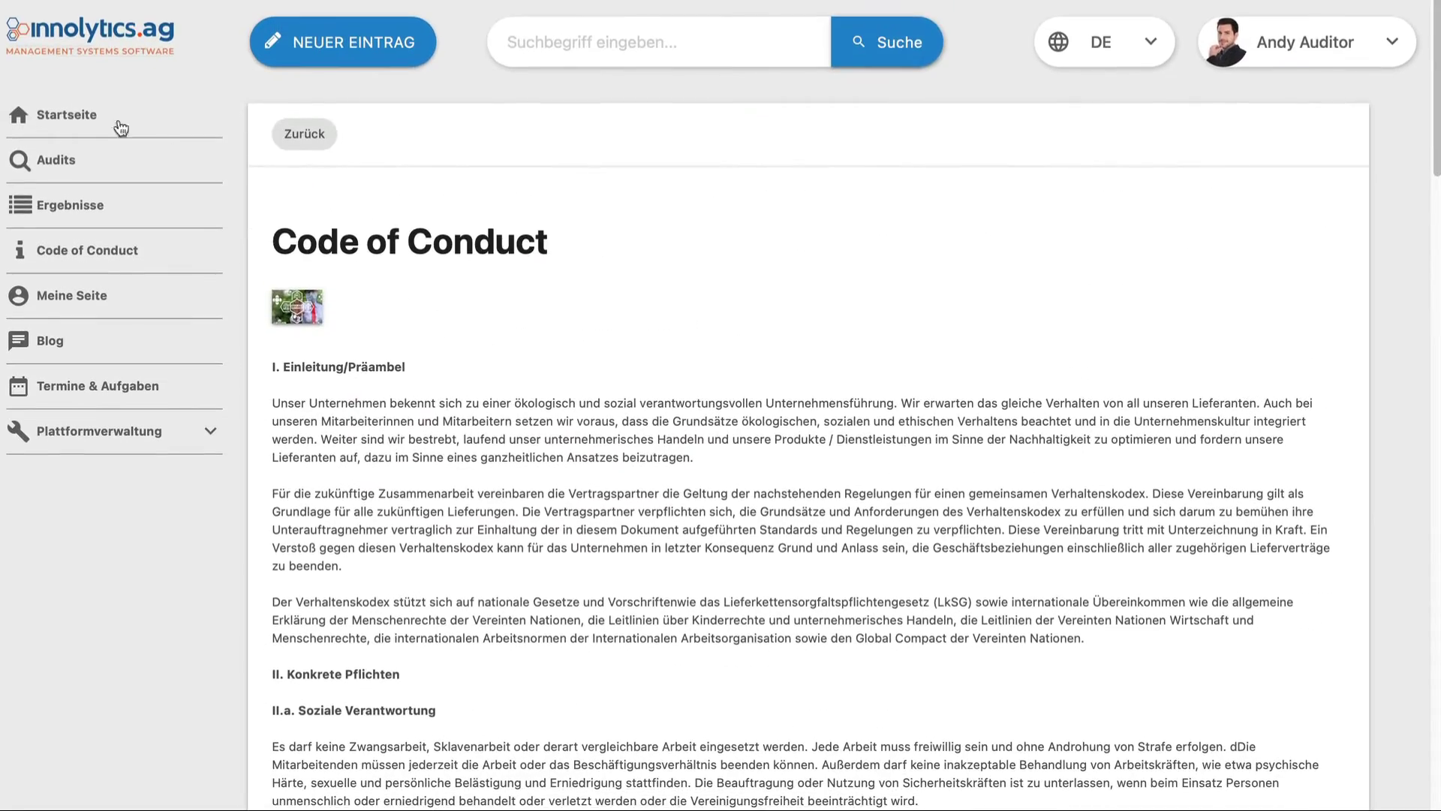
click(96, 115)
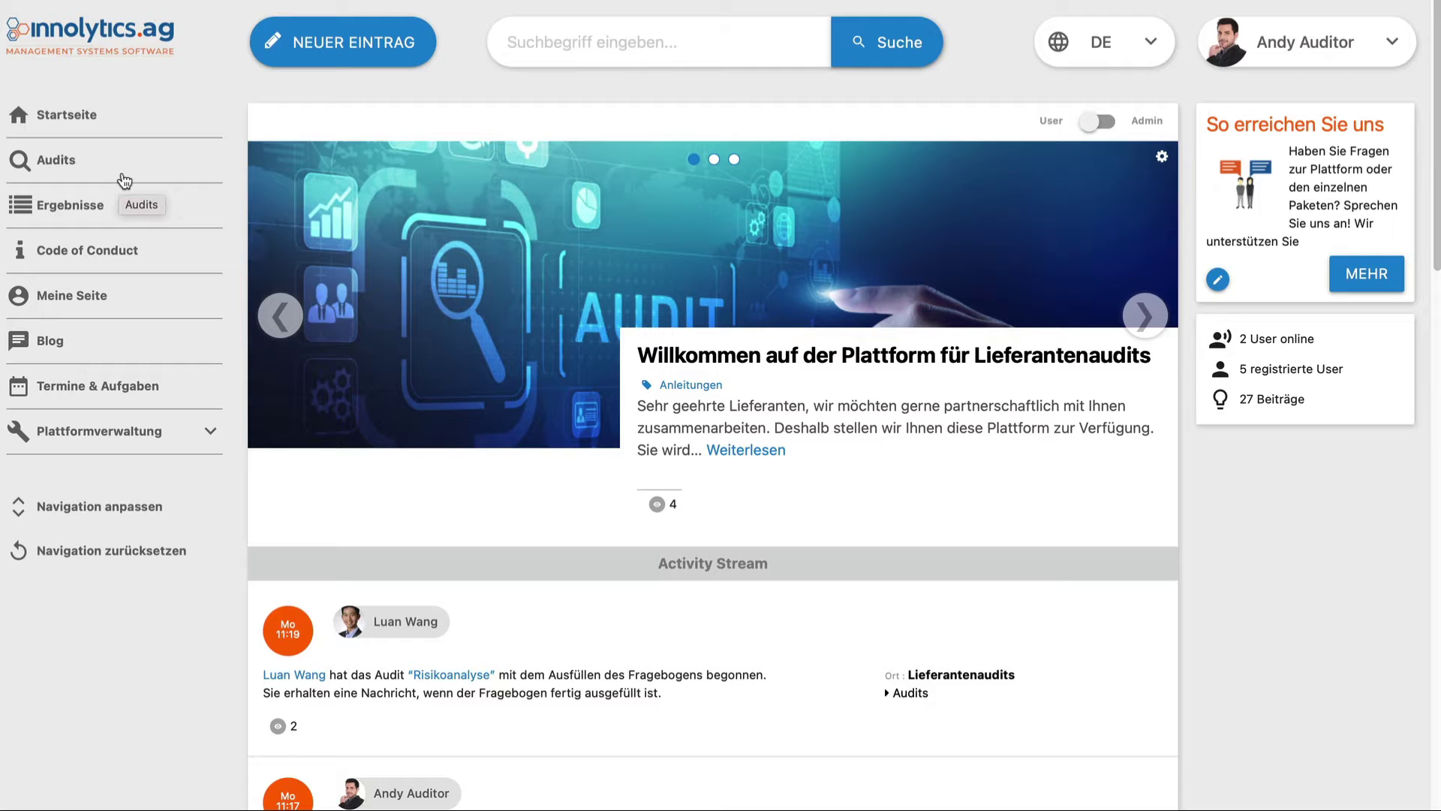
Step: Open the audits overview and examine the available topic area and status filter options without applying any
click(108, 167)
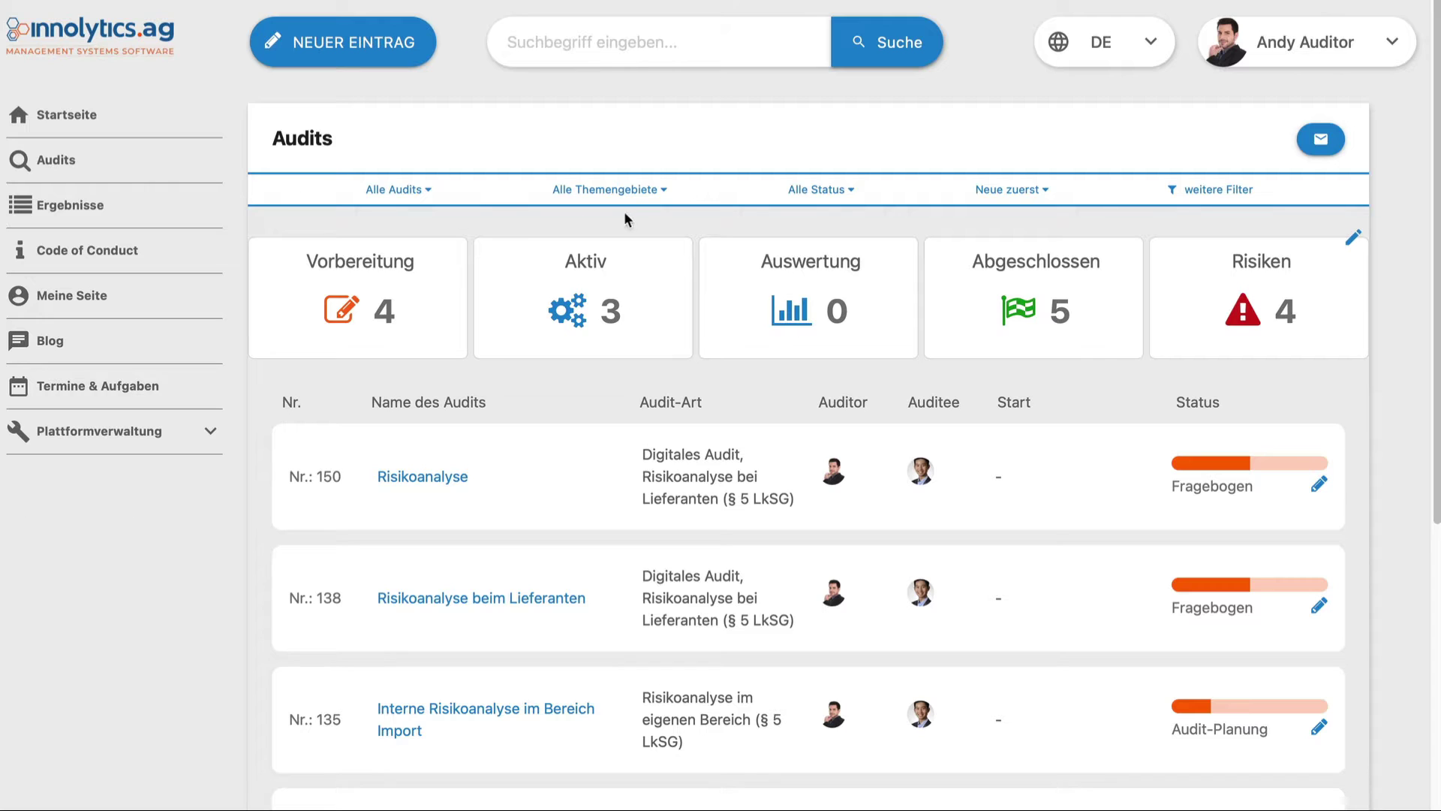
click(636, 193)
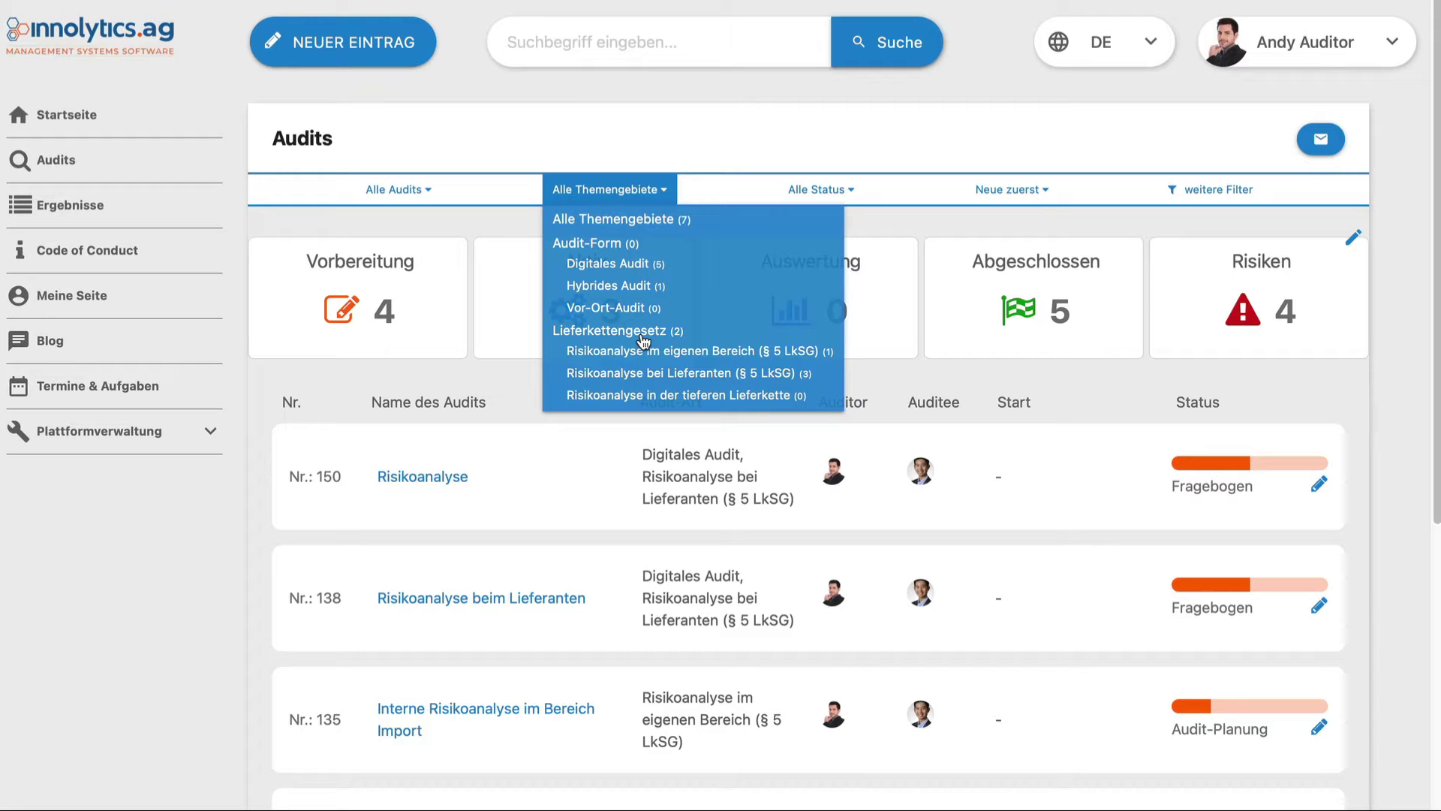
click(661, 197)
click(684, 156)
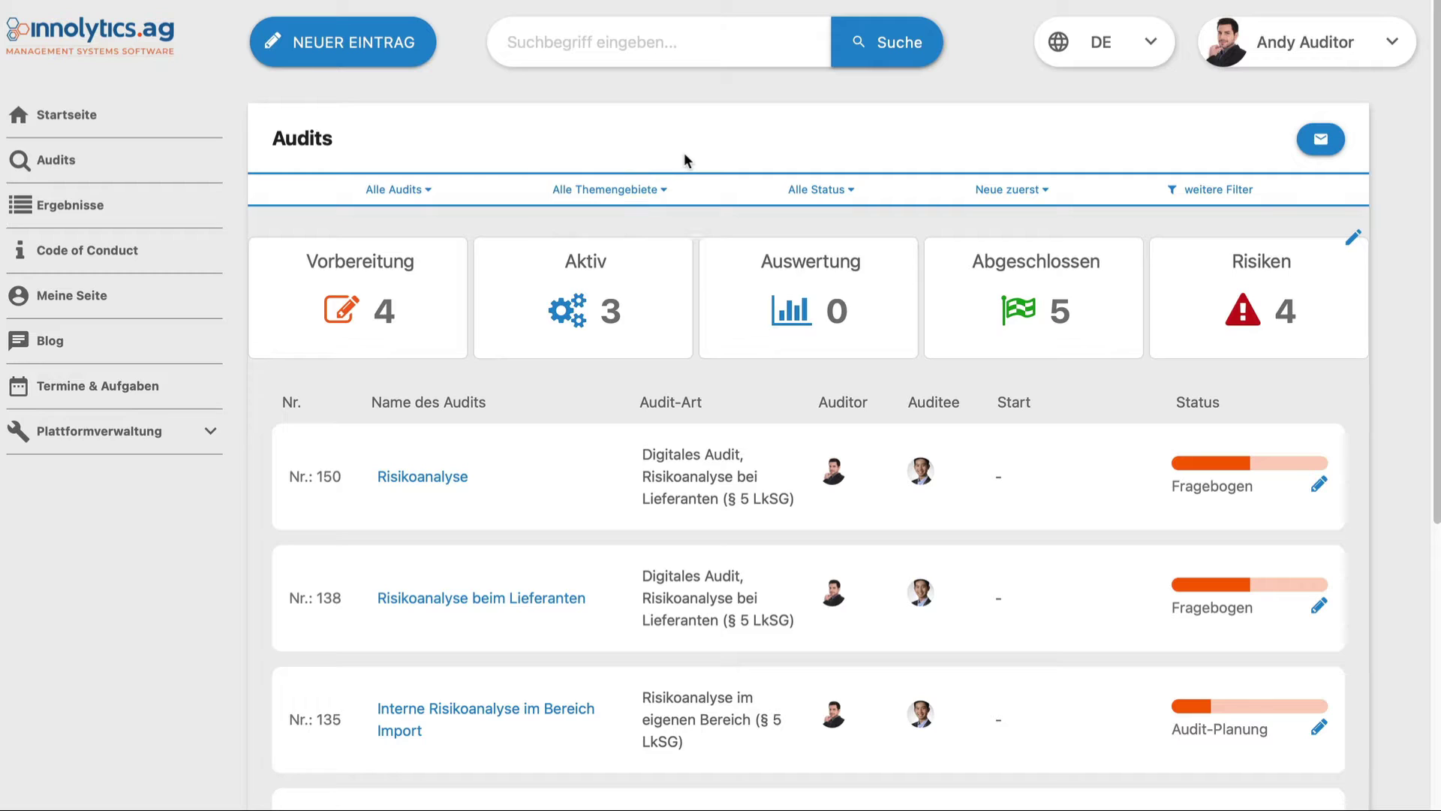
click(810, 196)
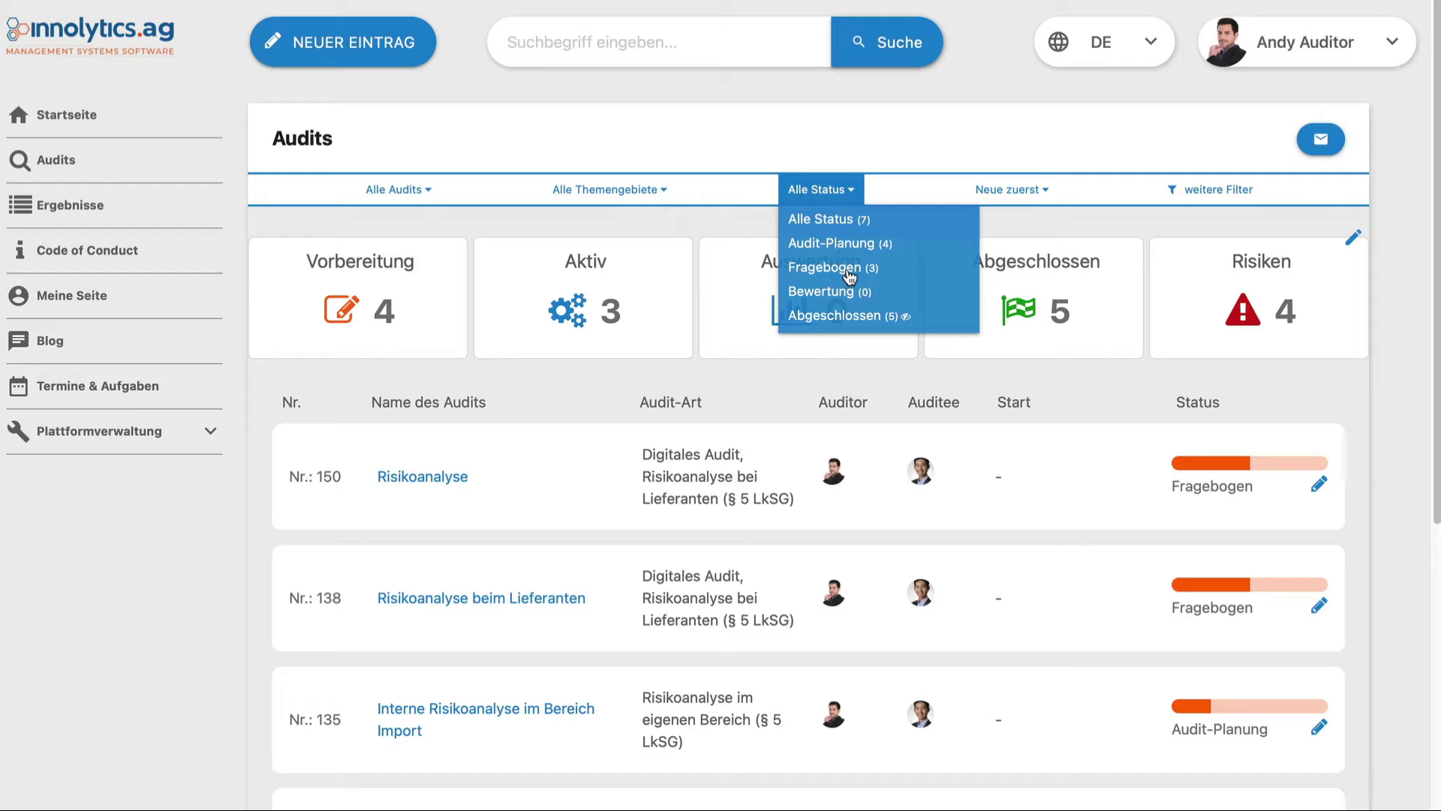
click(874, 160)
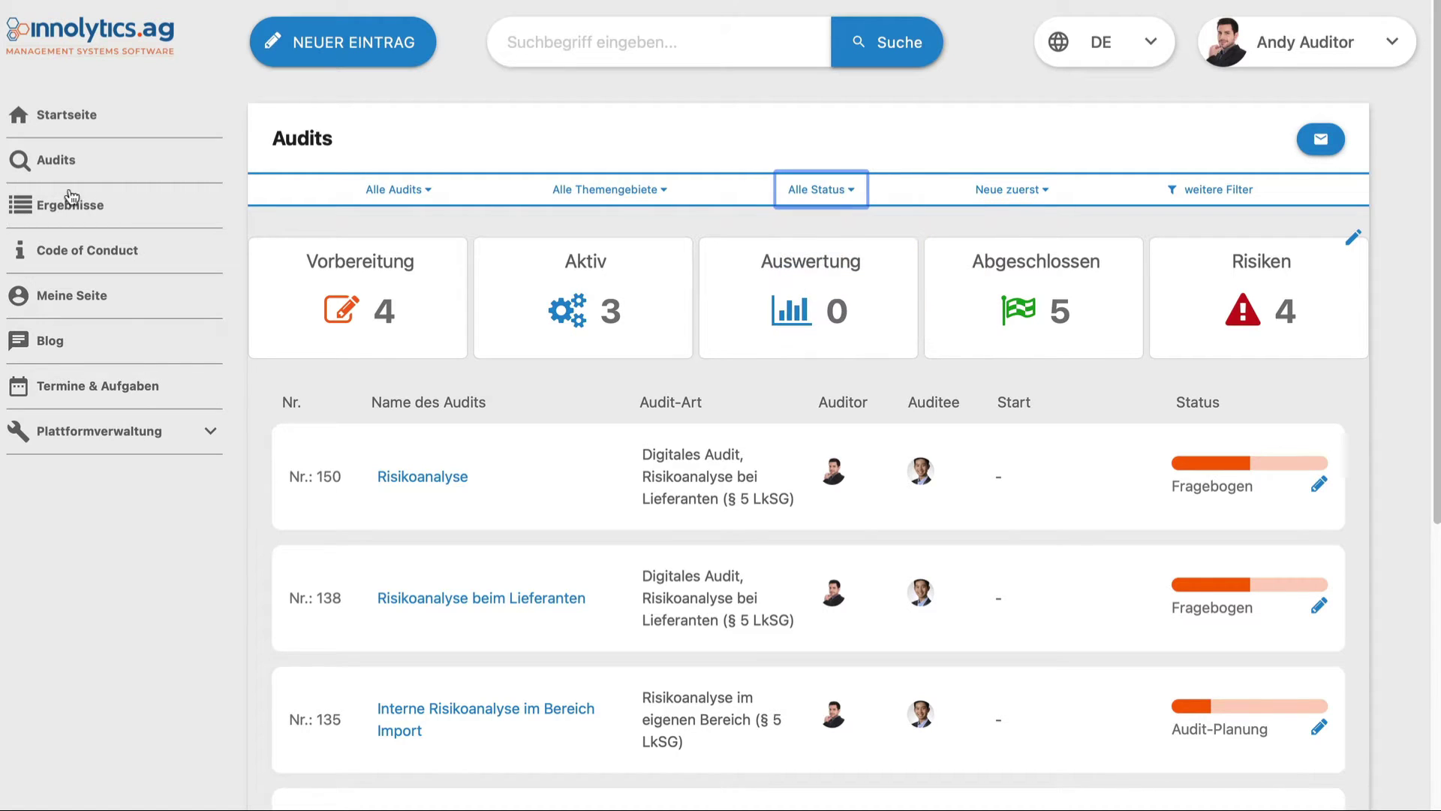
Step: Open the Ergebnisse overview and examine the progress breakdown of the first two results
click(58, 212)
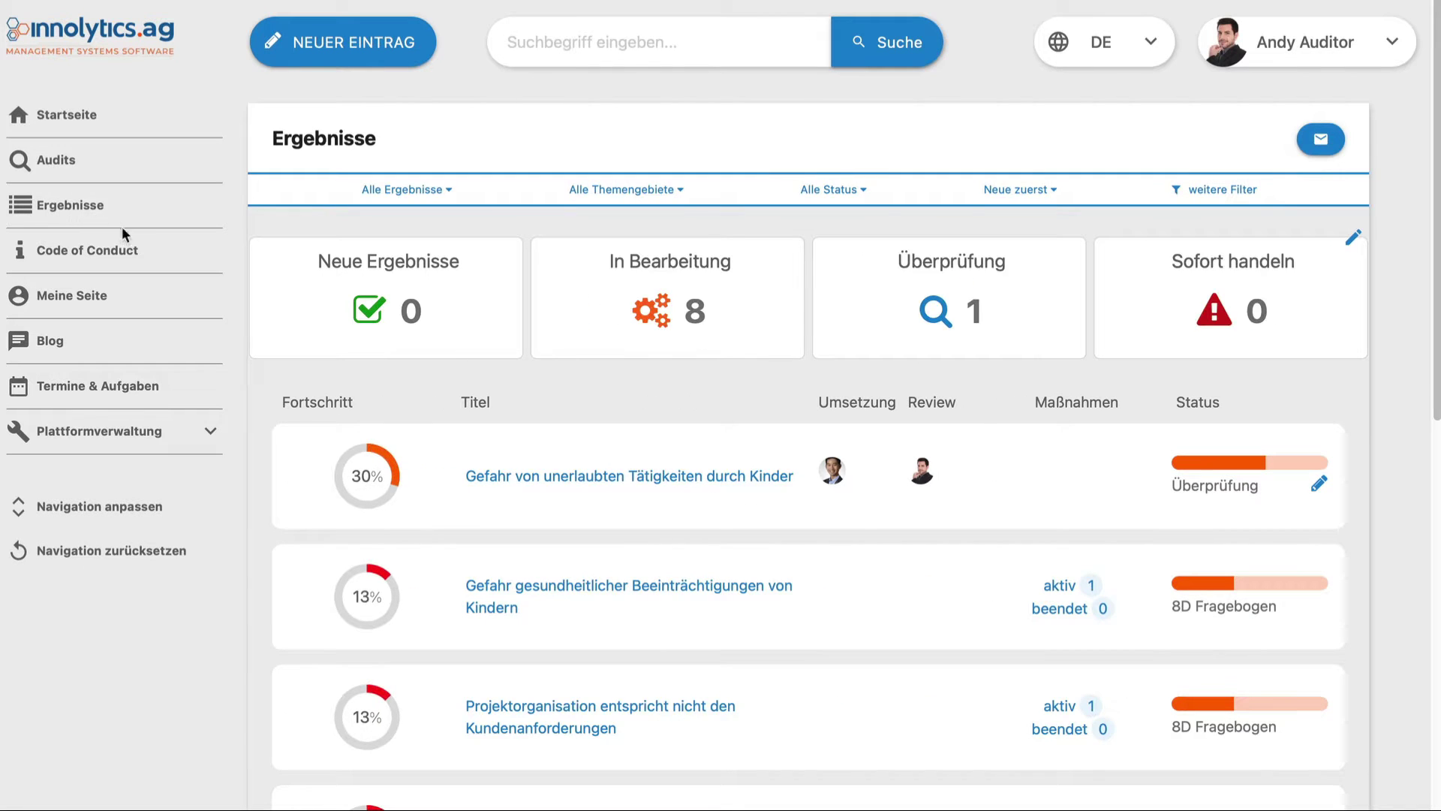
mouse_move(362, 470)
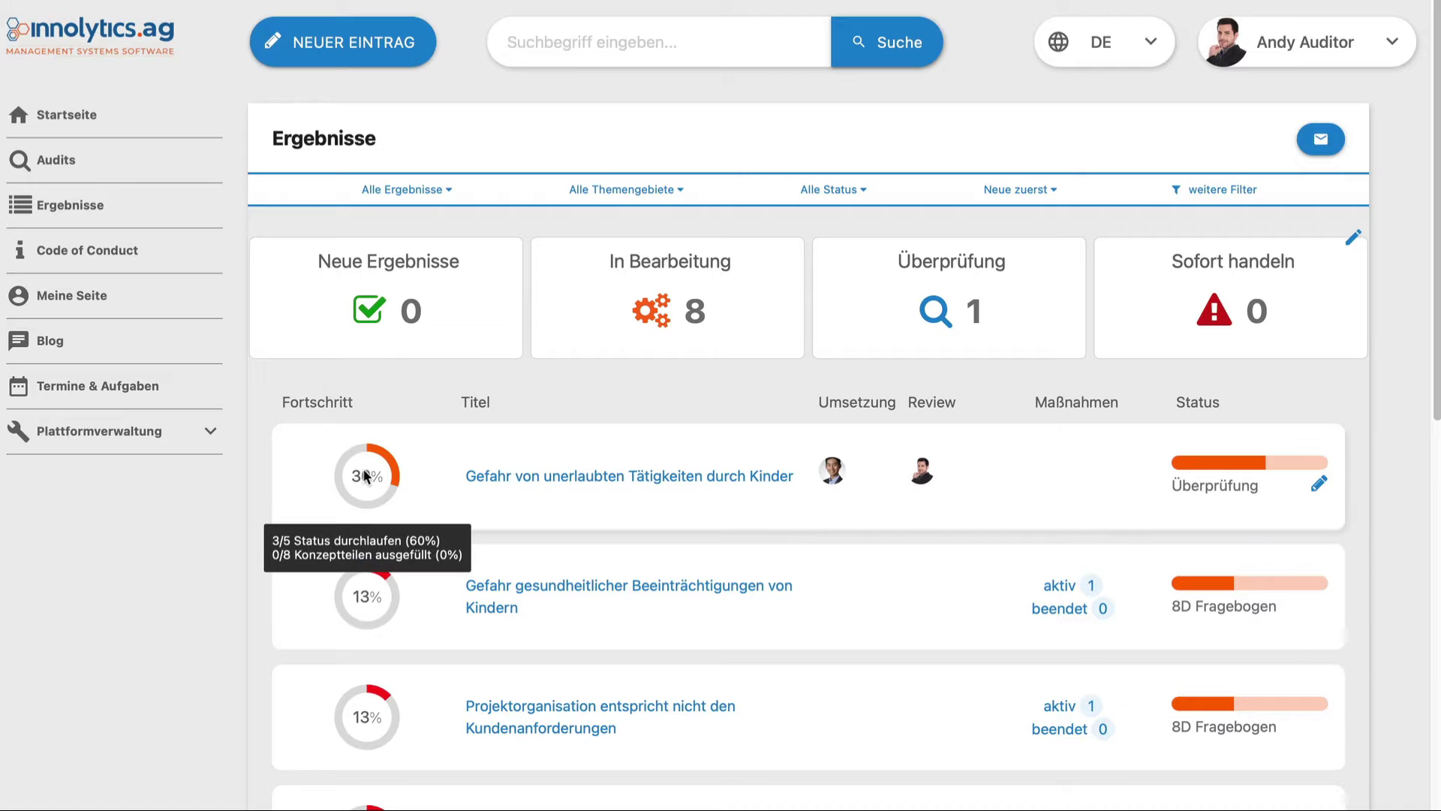
scroll(361, 470, down, 2)
scroll(363, 303, down, 2)
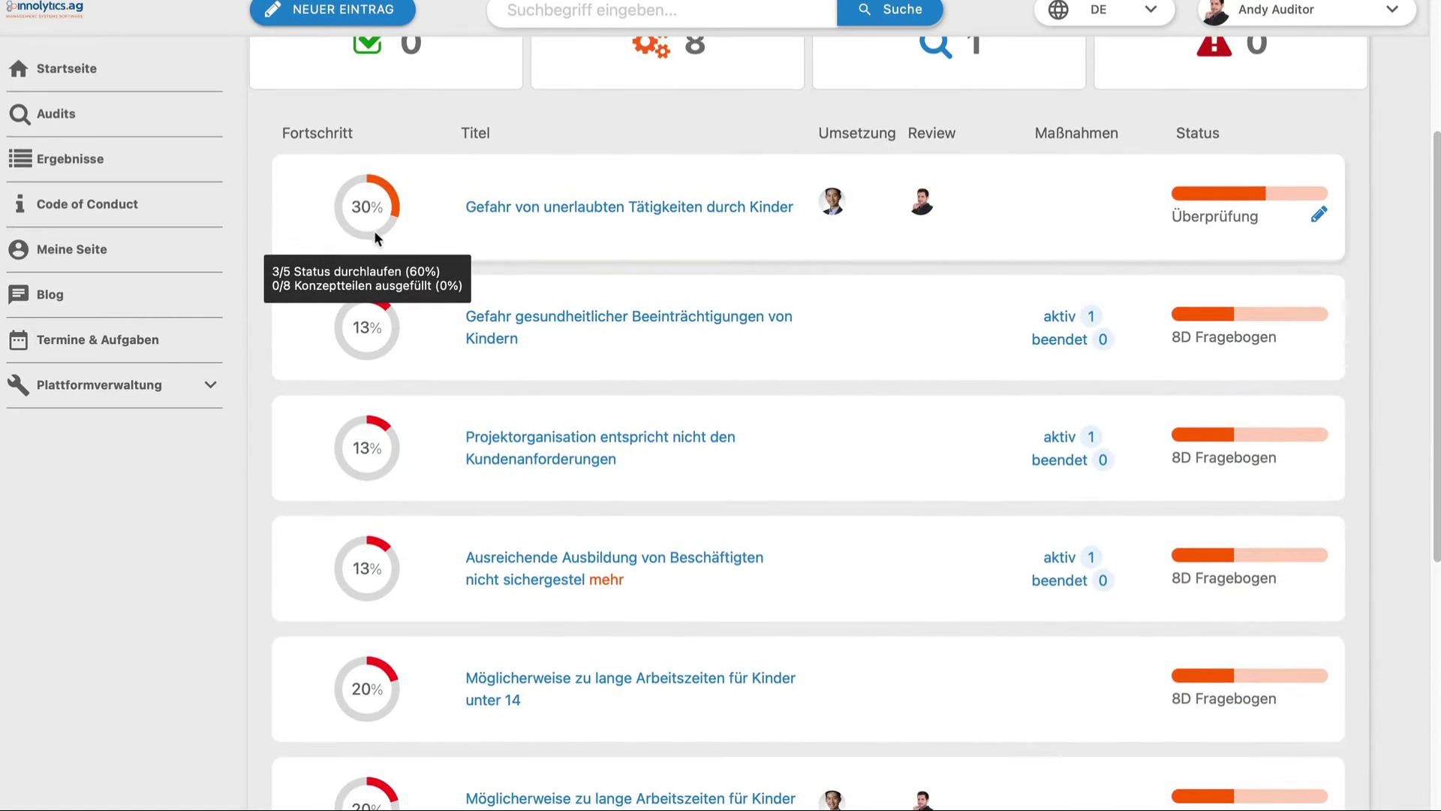
mouse_move(359, 323)
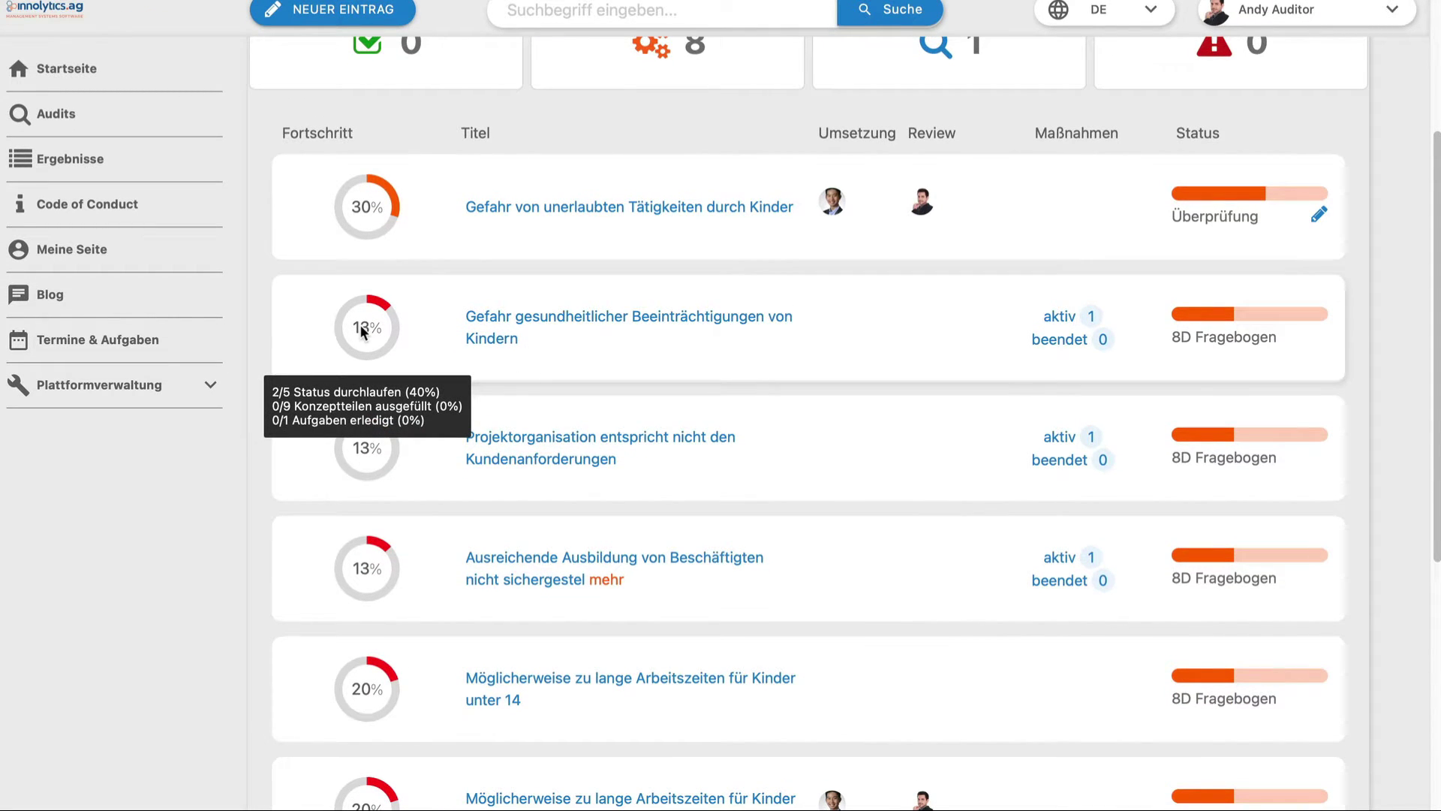
mouse_move(380, 219)
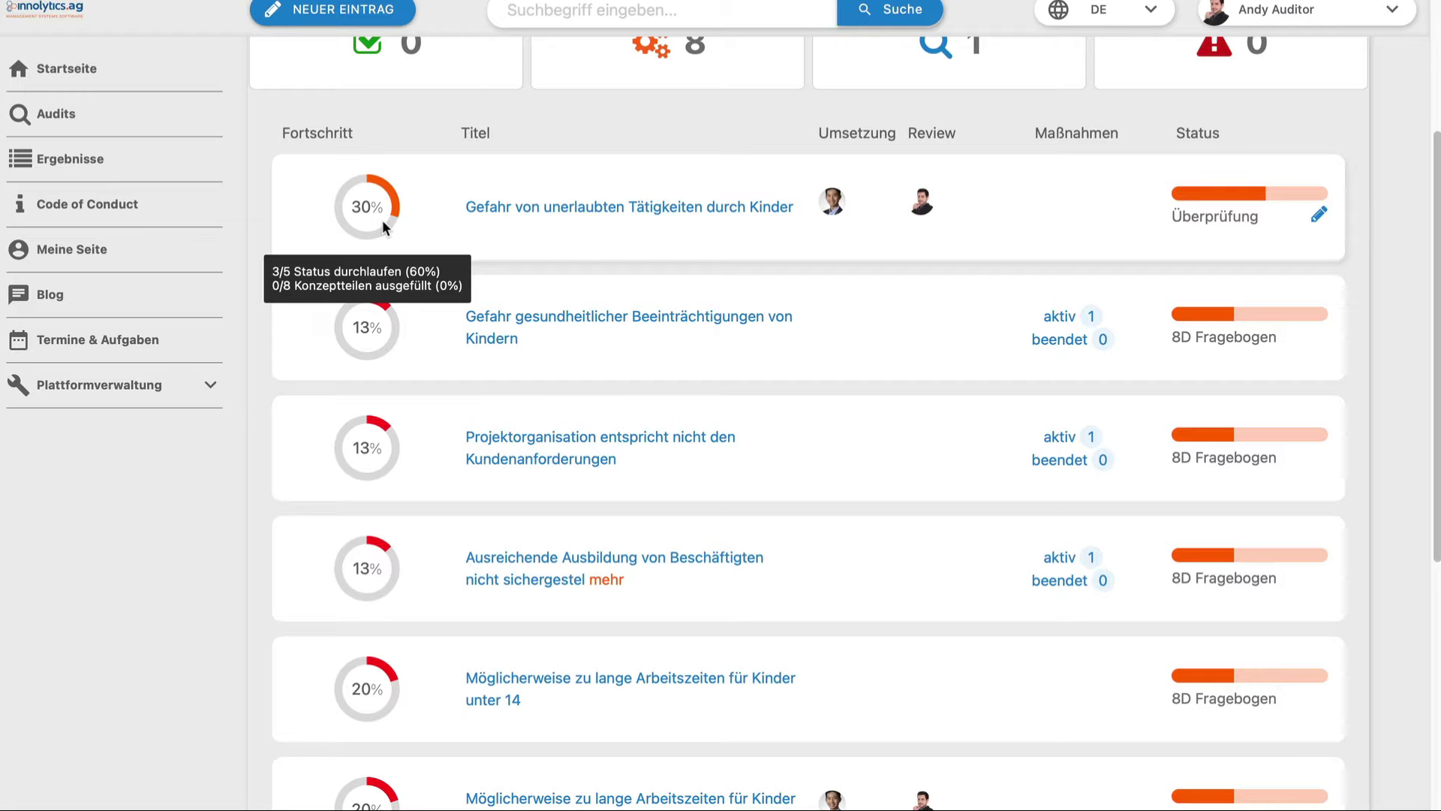
scroll(288, 138, up, 4)
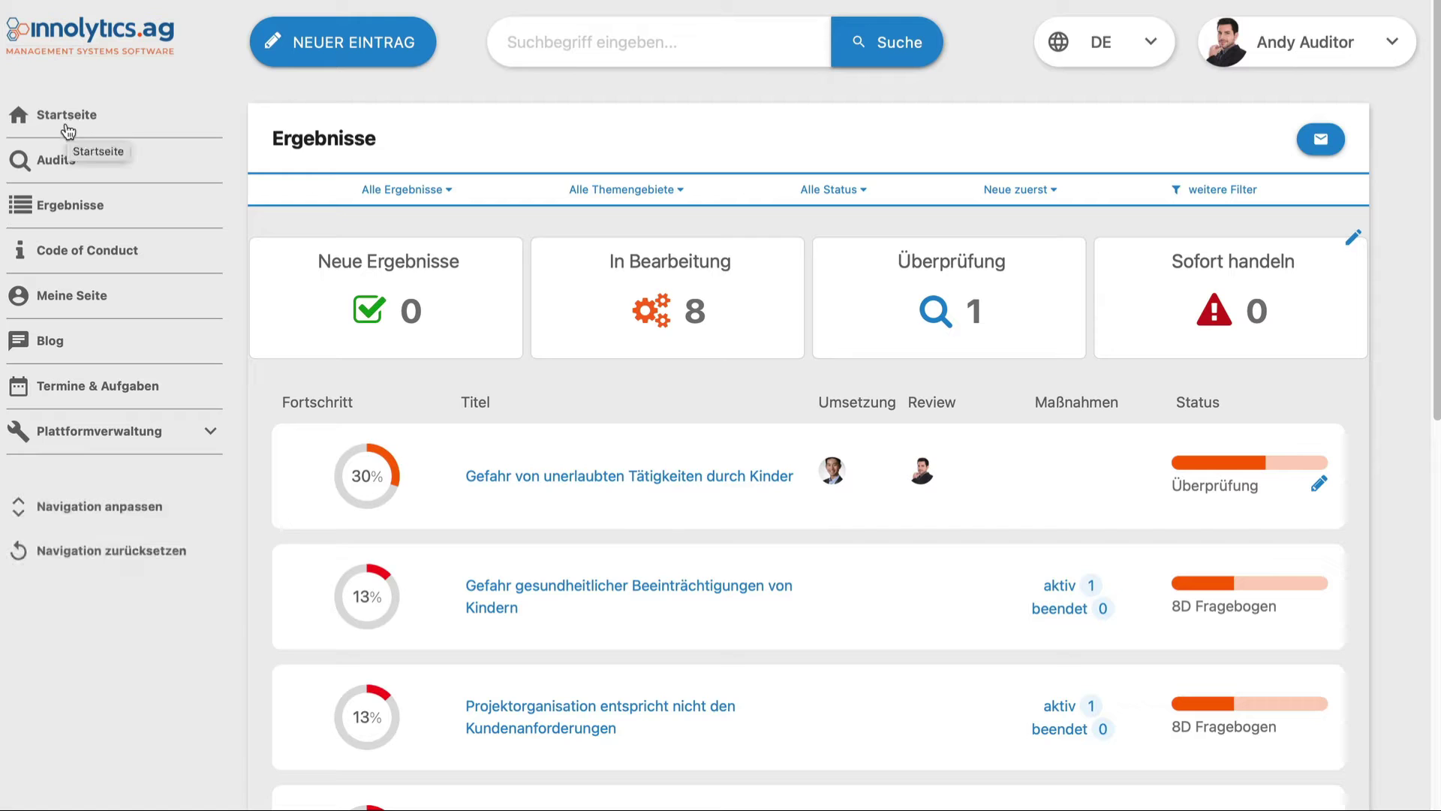
Step: Start a new entry for planning an audit and title it "Lieferkettengesetz Einsatz von Kindern in China"
click(304, 52)
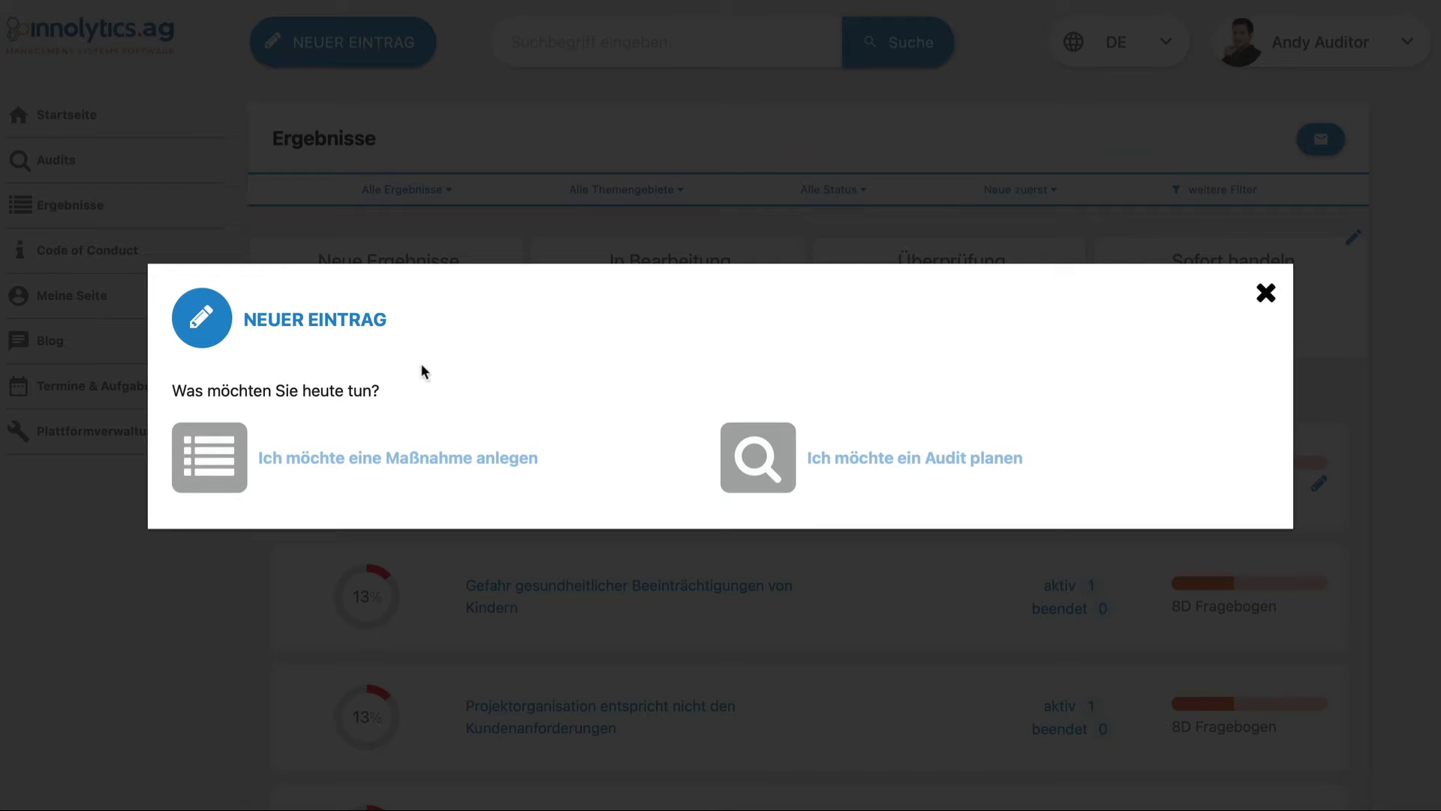
click(844, 461)
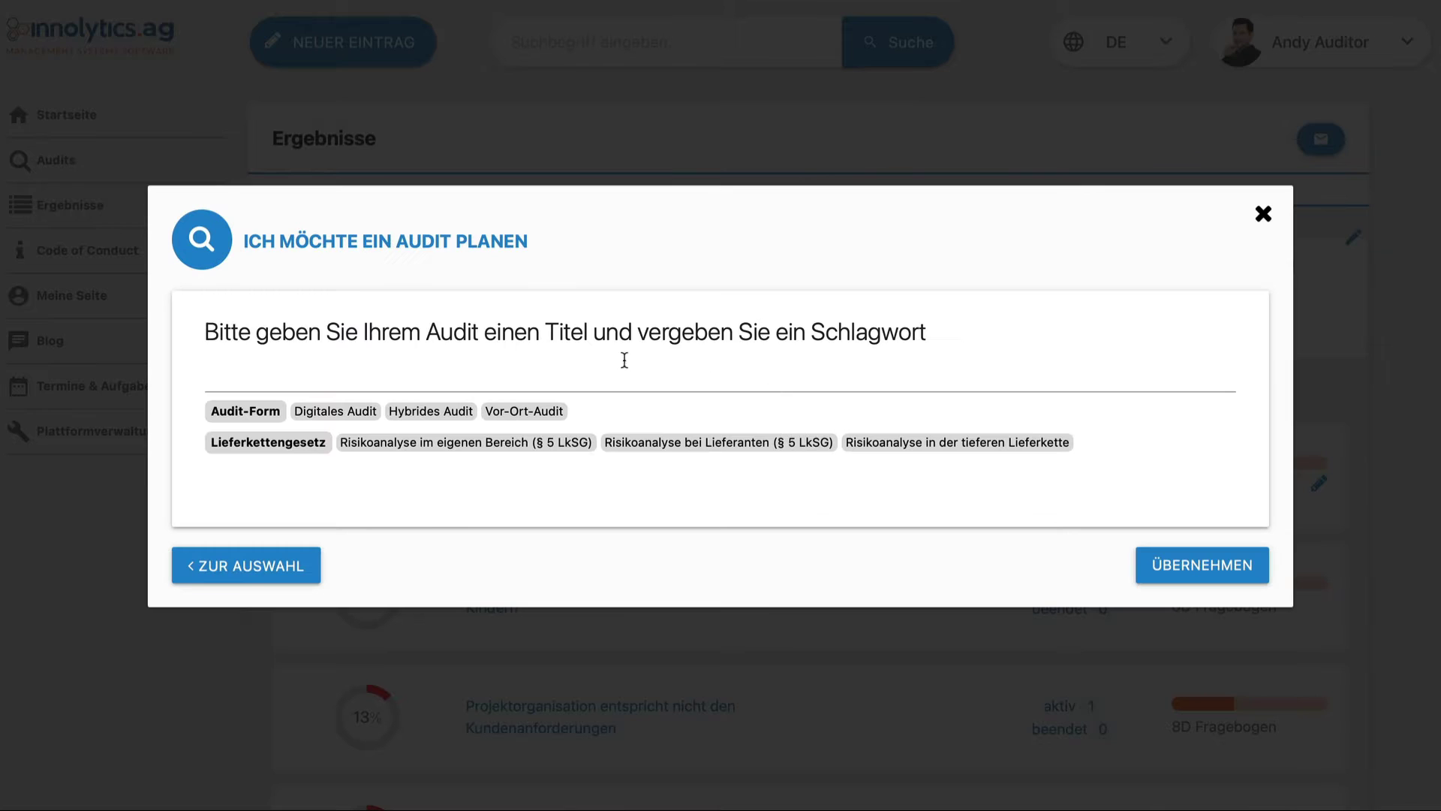
click(604, 383)
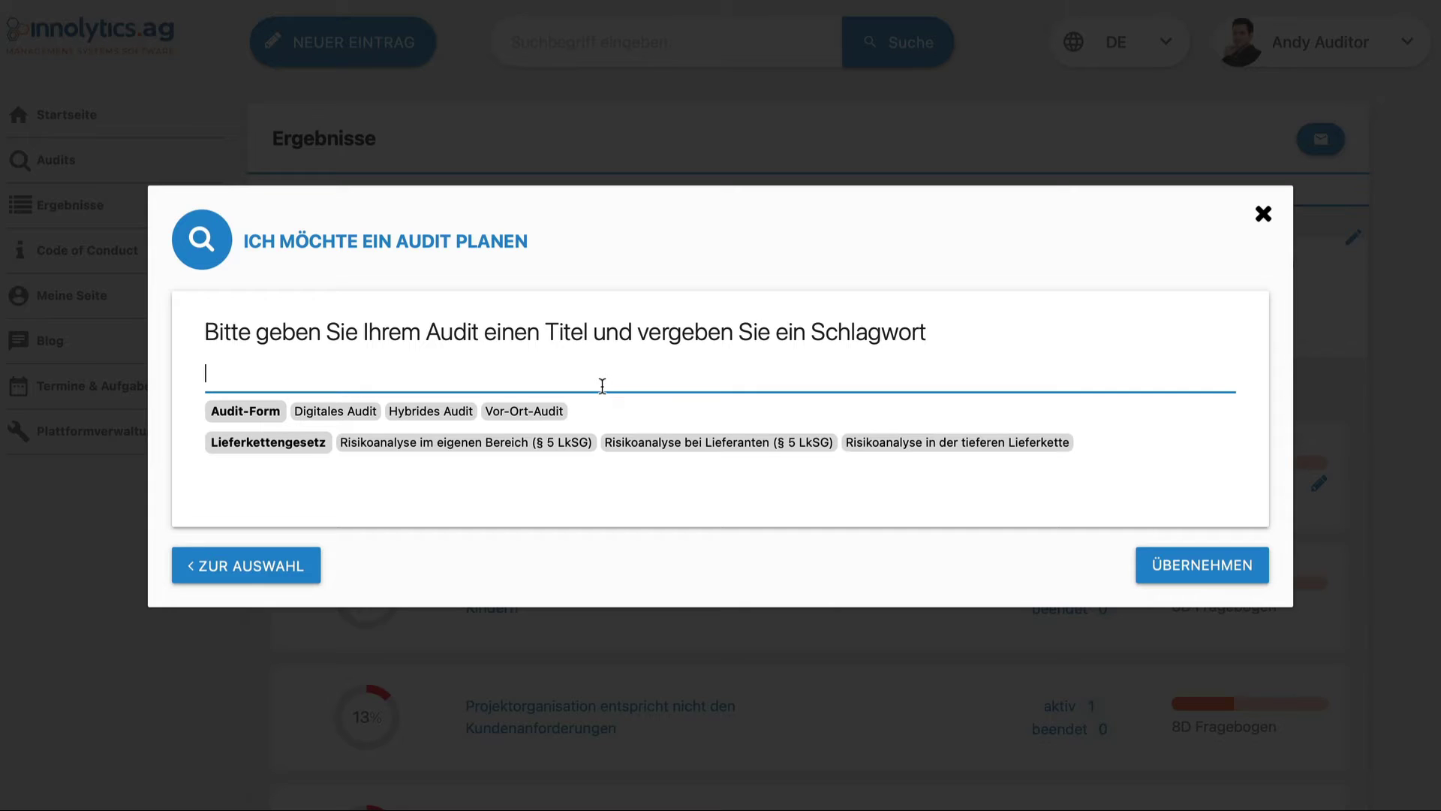
text(Lieferkettengesetz A)
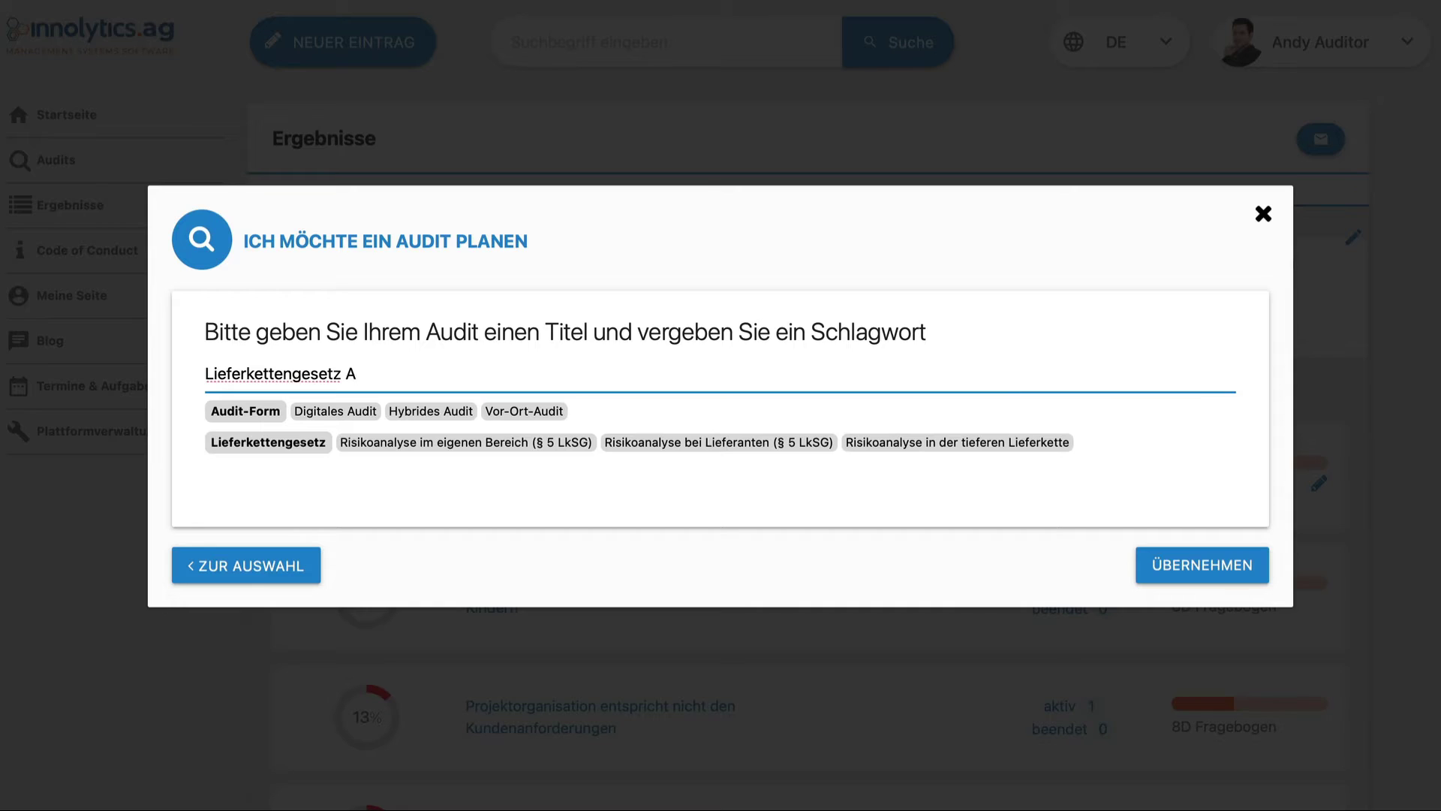
key(BackSpace)
text(Einsatz von Kindern in China)
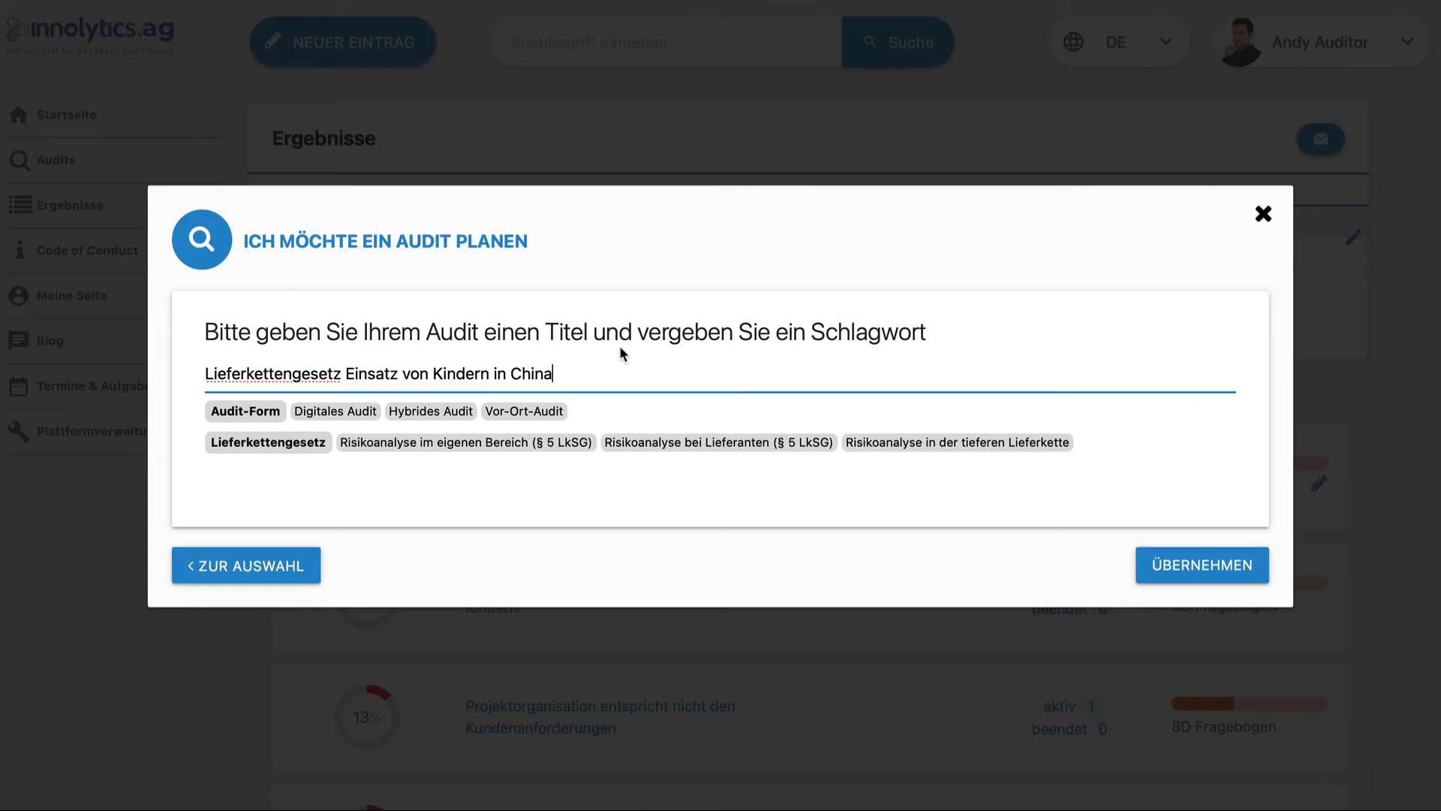
Step: Tag the audit with "Digitales Audit" and "Risikoanalyse bei Lieferanten (§ 5 LkSG)" and accept the entries
click(317, 412)
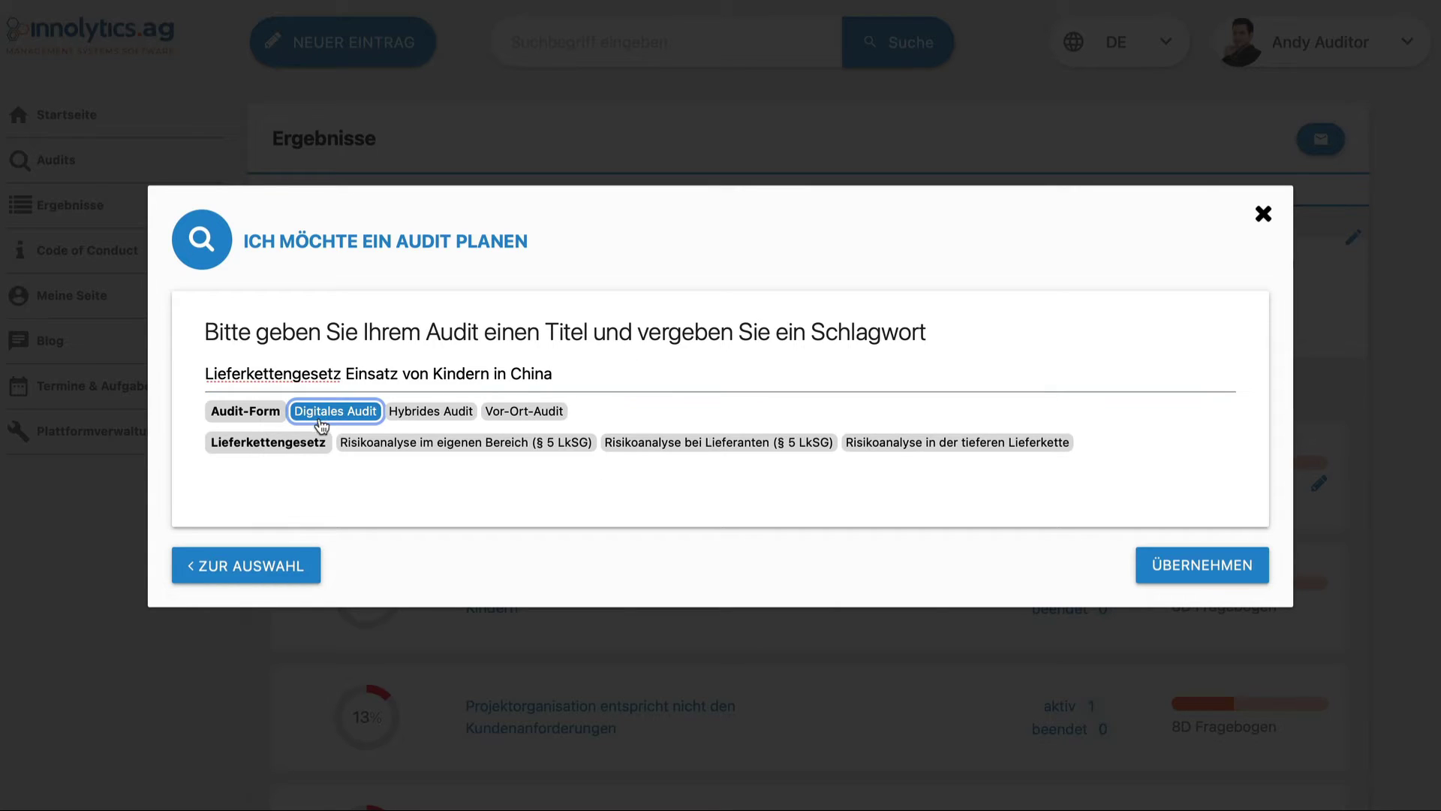
click(714, 448)
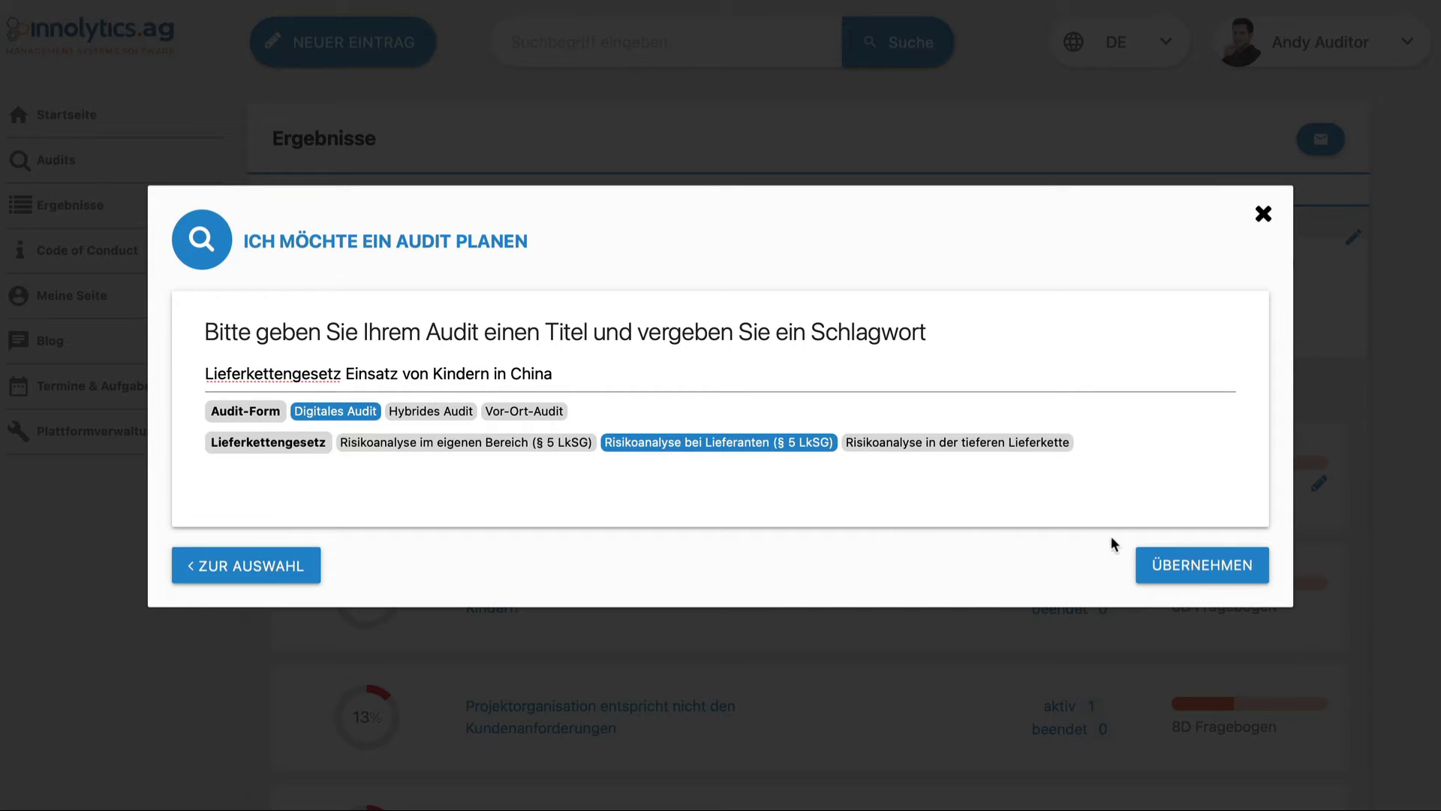
click(1171, 561)
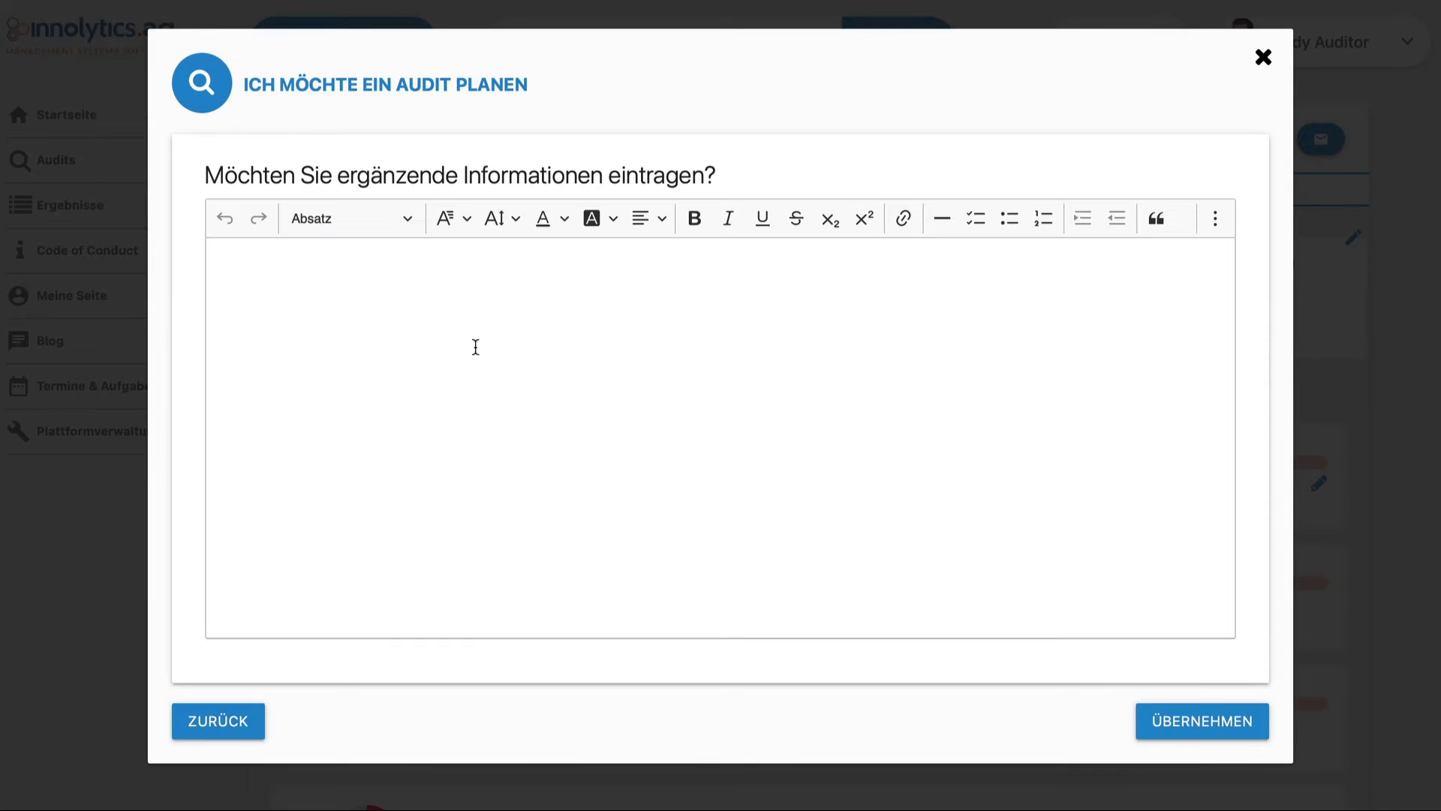
Step: Dictate the supplementary information "Wir möchten mithilfe des Audit gerne herausfinden, inwieweit sich das Unternehmen an die Vorgaben des Lieferketten Gesetzes zur Kinderarbeit hält."
click(475, 345)
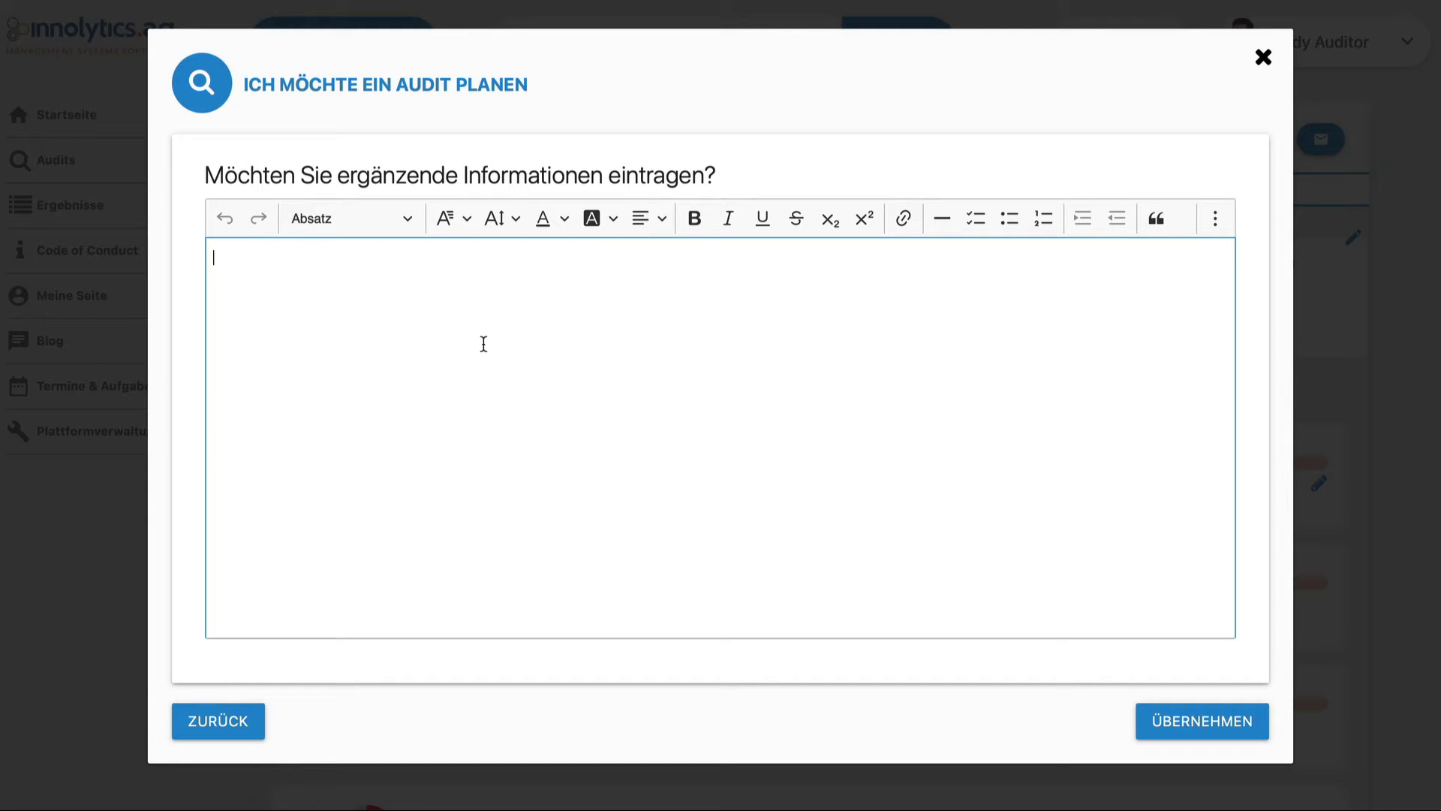
key(fn)
key(fn)
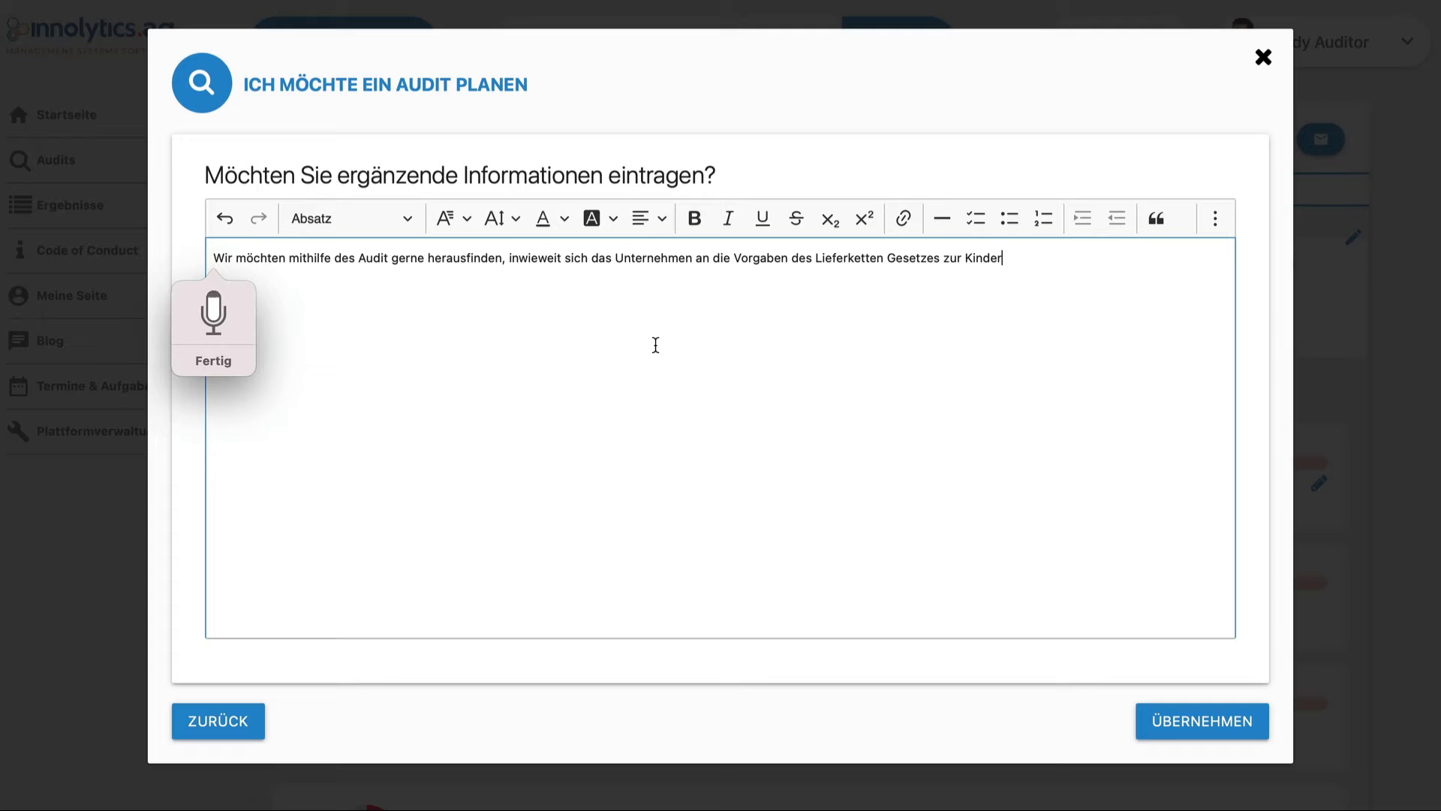
Step: Join the split word into "Lieferkettengesetzes" in the supplementary information and accept the text
click(886, 258)
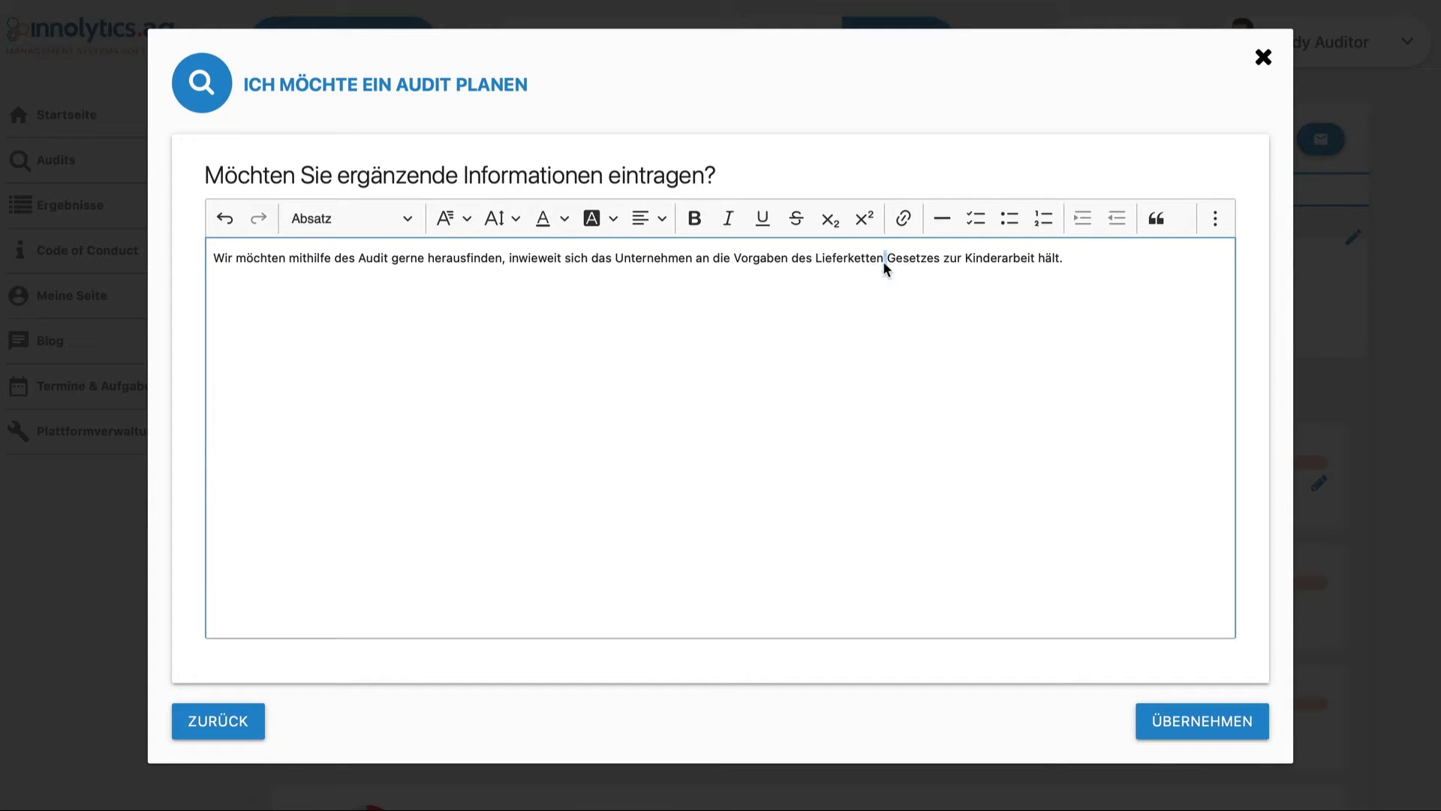
key(BackSpace)
key(shift+Right)
text(g)
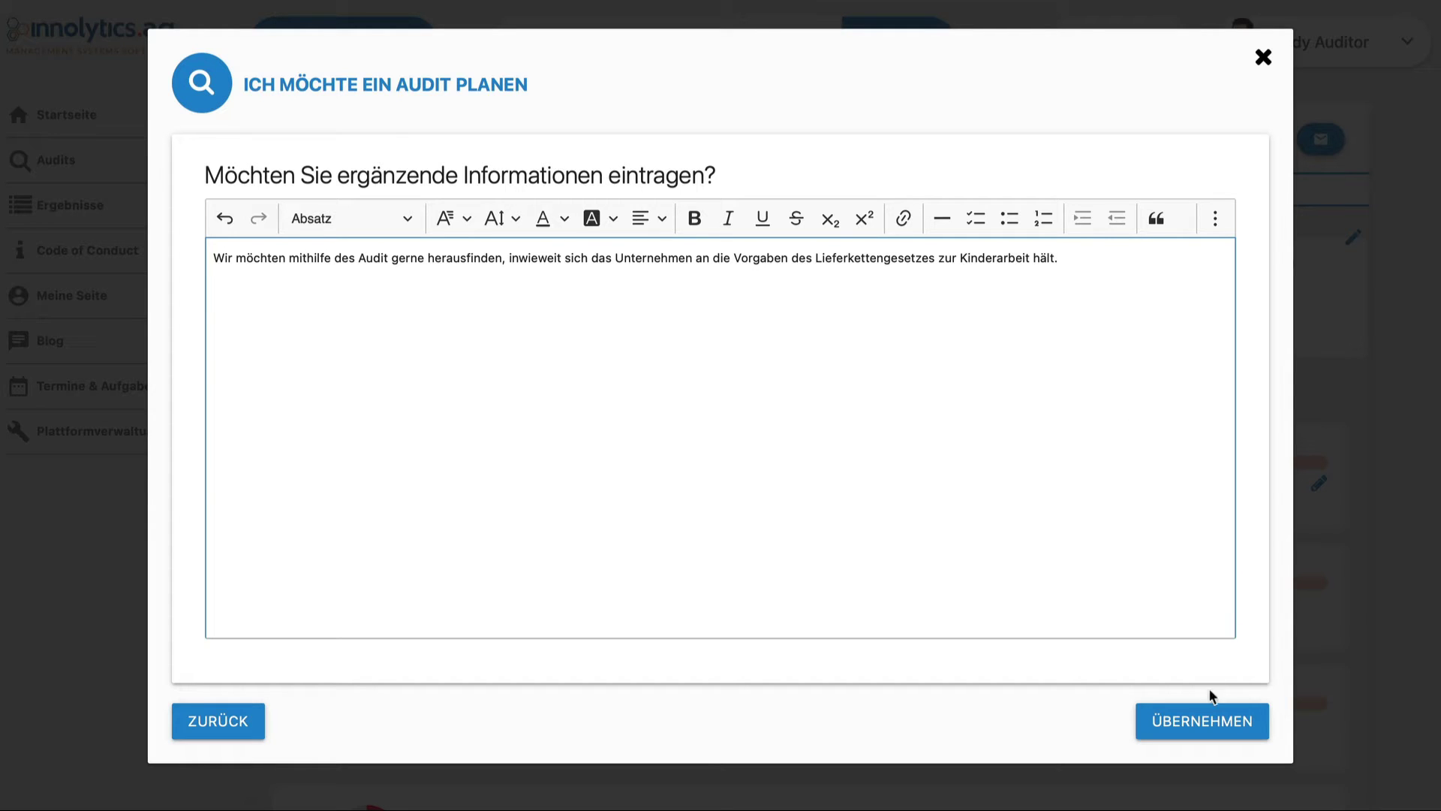
click(1205, 717)
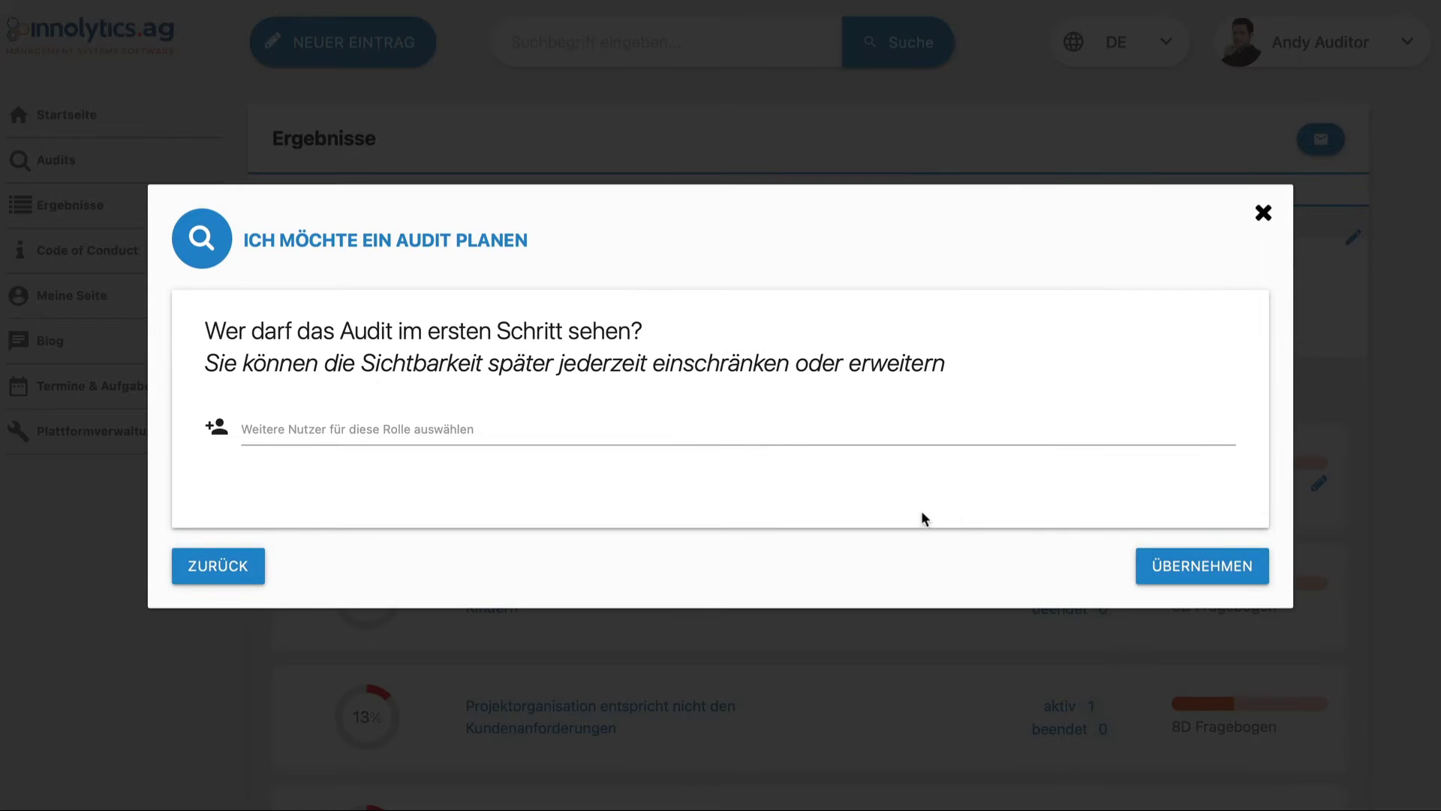
Step: Make the audit visible in its first stage to the signed-in auditor and the user found with "lu"
click(456, 432)
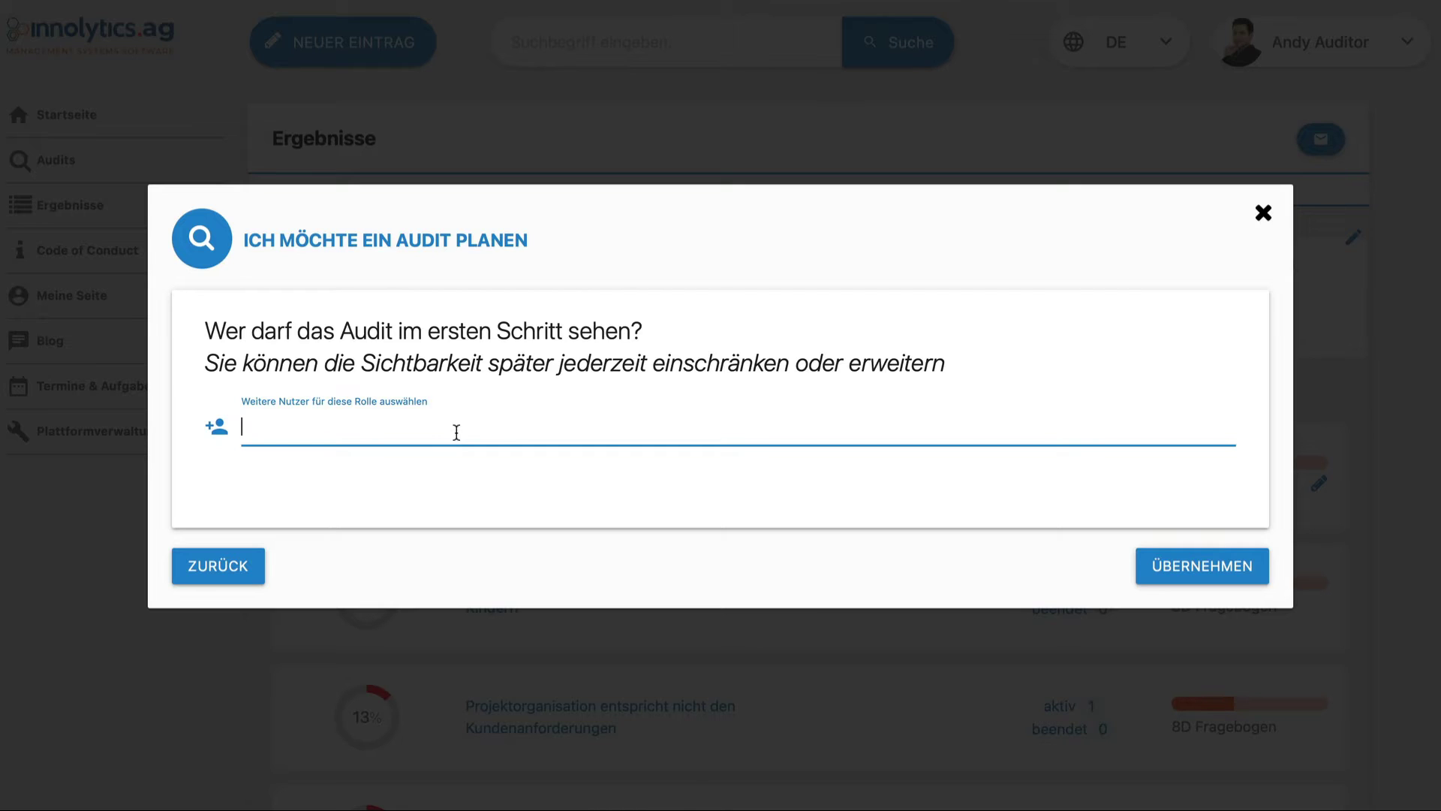
text(an)
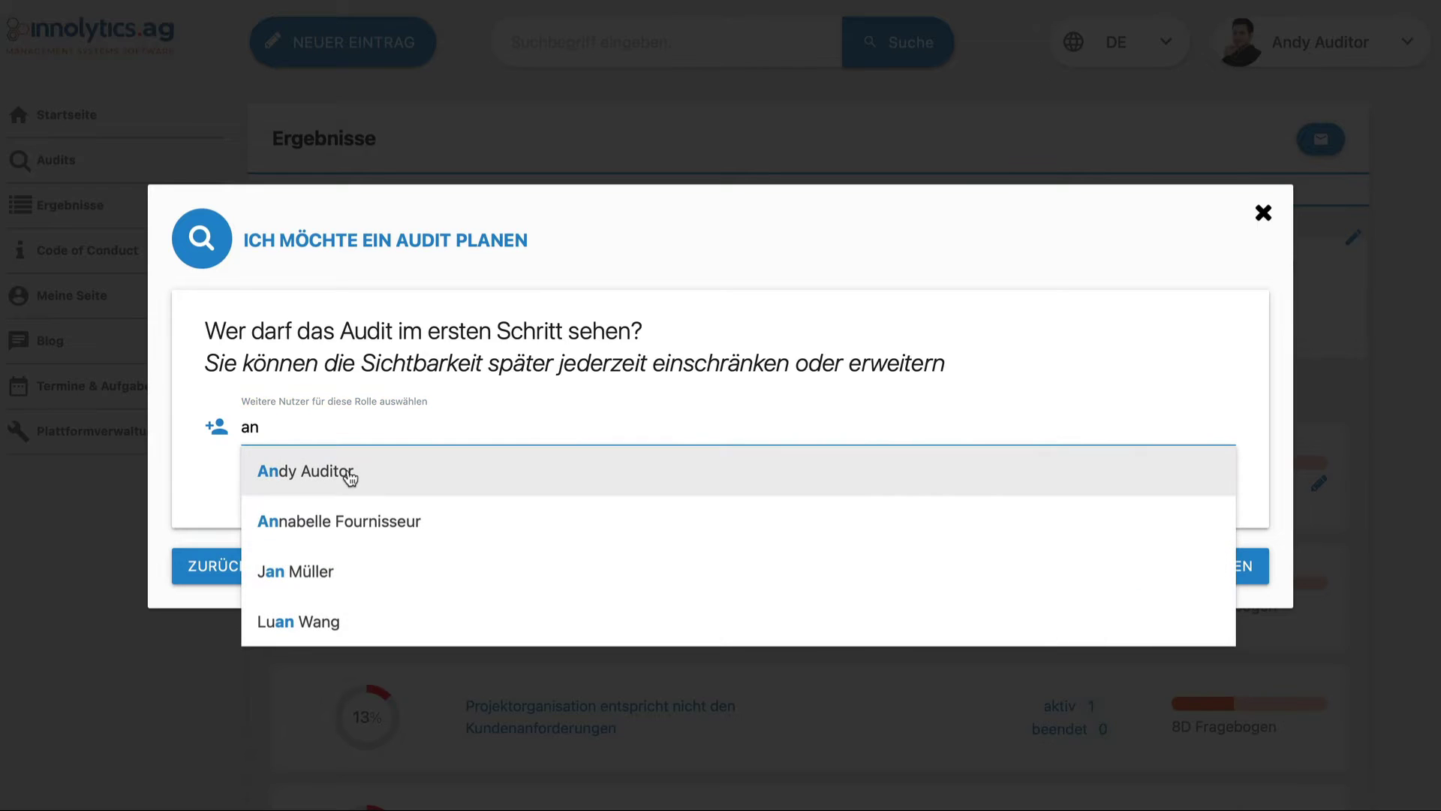
click(349, 478)
click(432, 448)
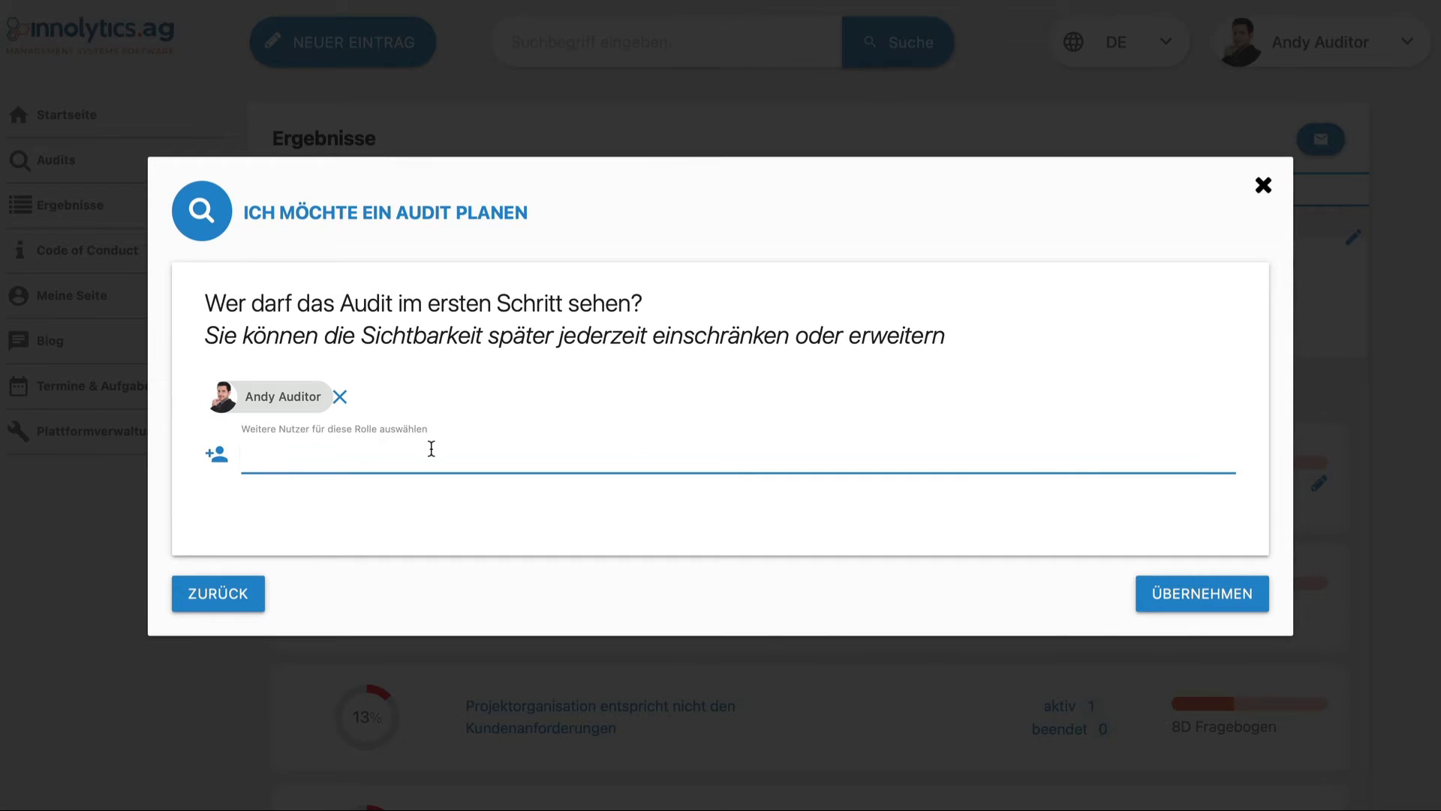
text(lu)
click(405, 497)
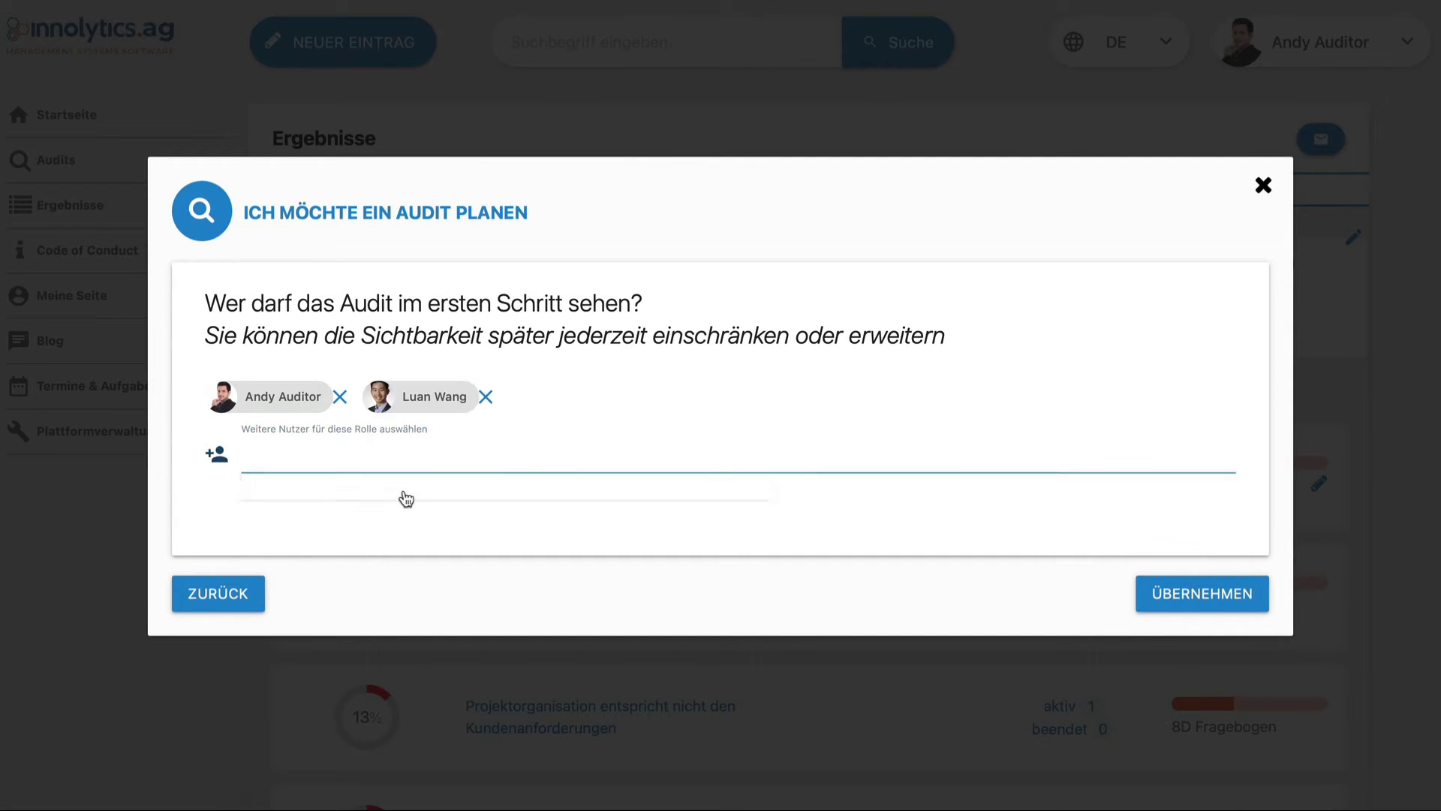
Step: Add the users found with "m" and "an" to the audit's initial visibility list and accept the four selected users
click(480, 471)
text(mar)
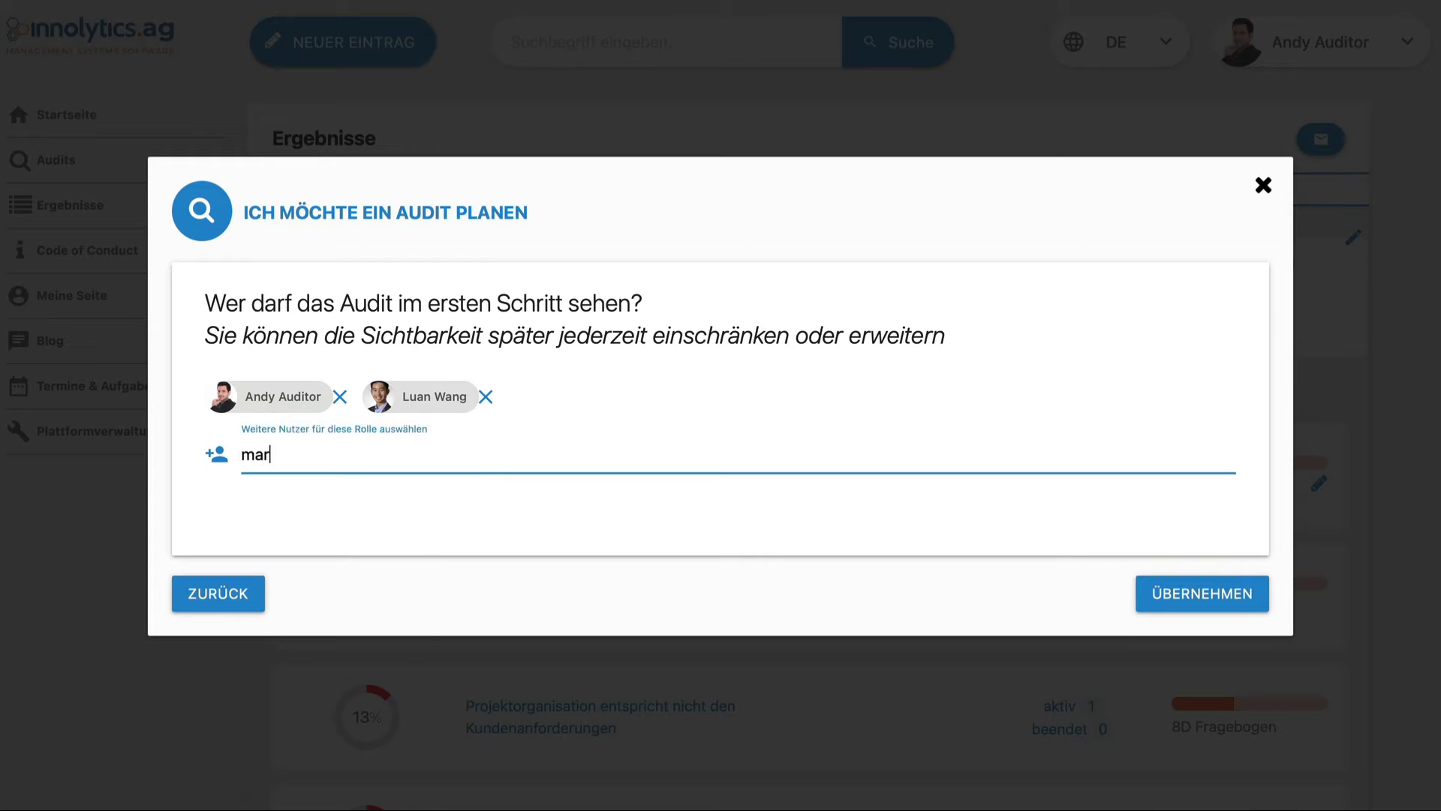
key(BackSpace)
key(BackSpace)
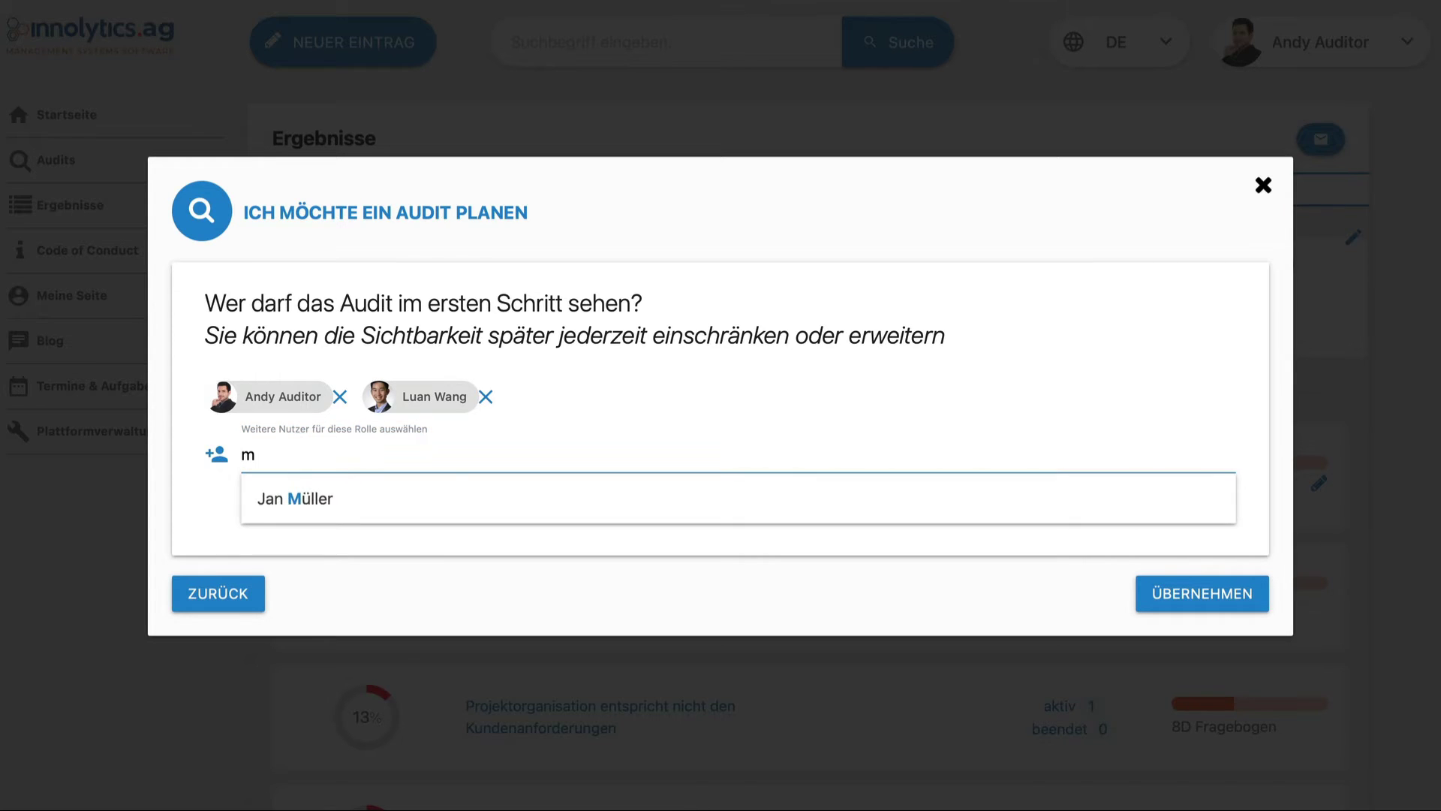
click(400, 504)
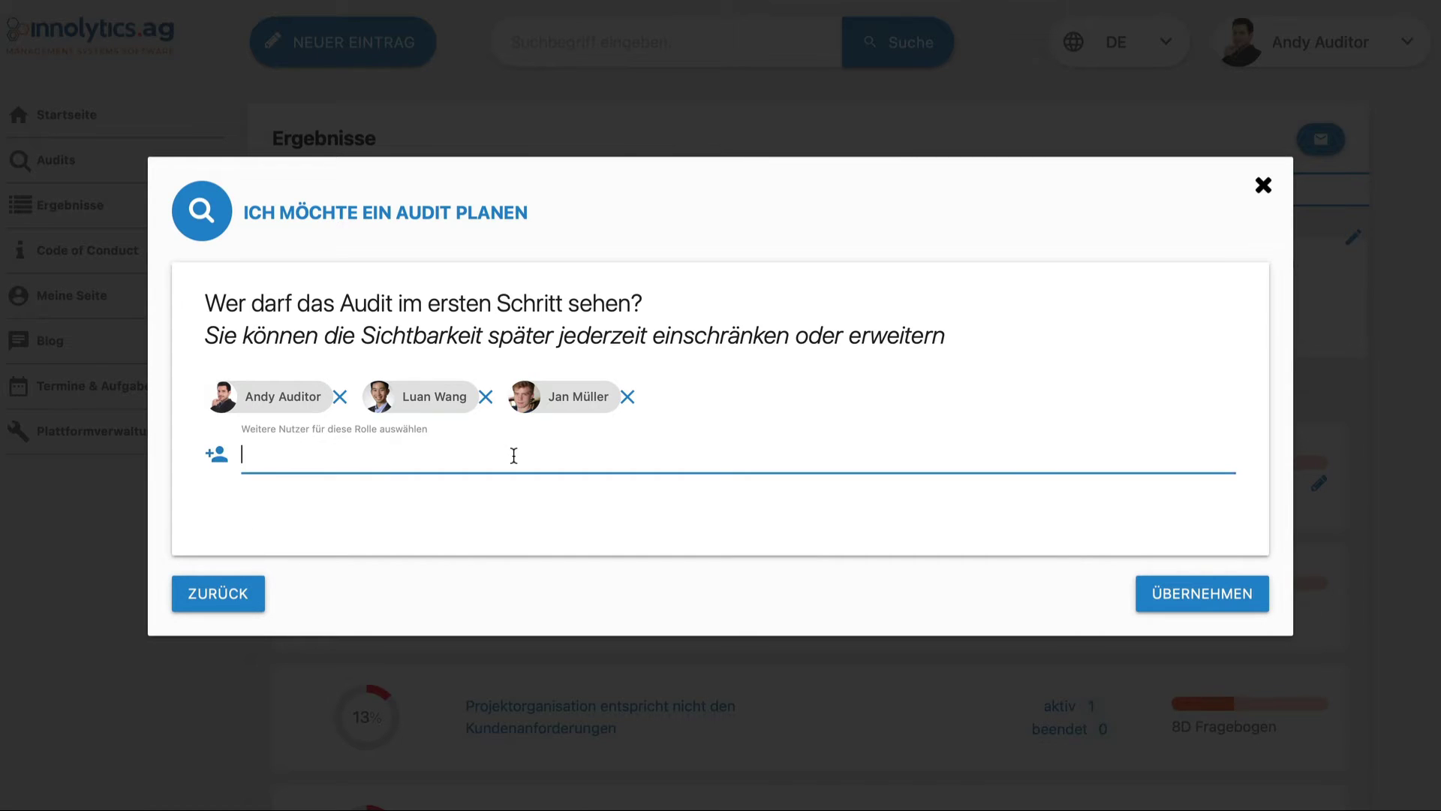
text(an)
click(493, 502)
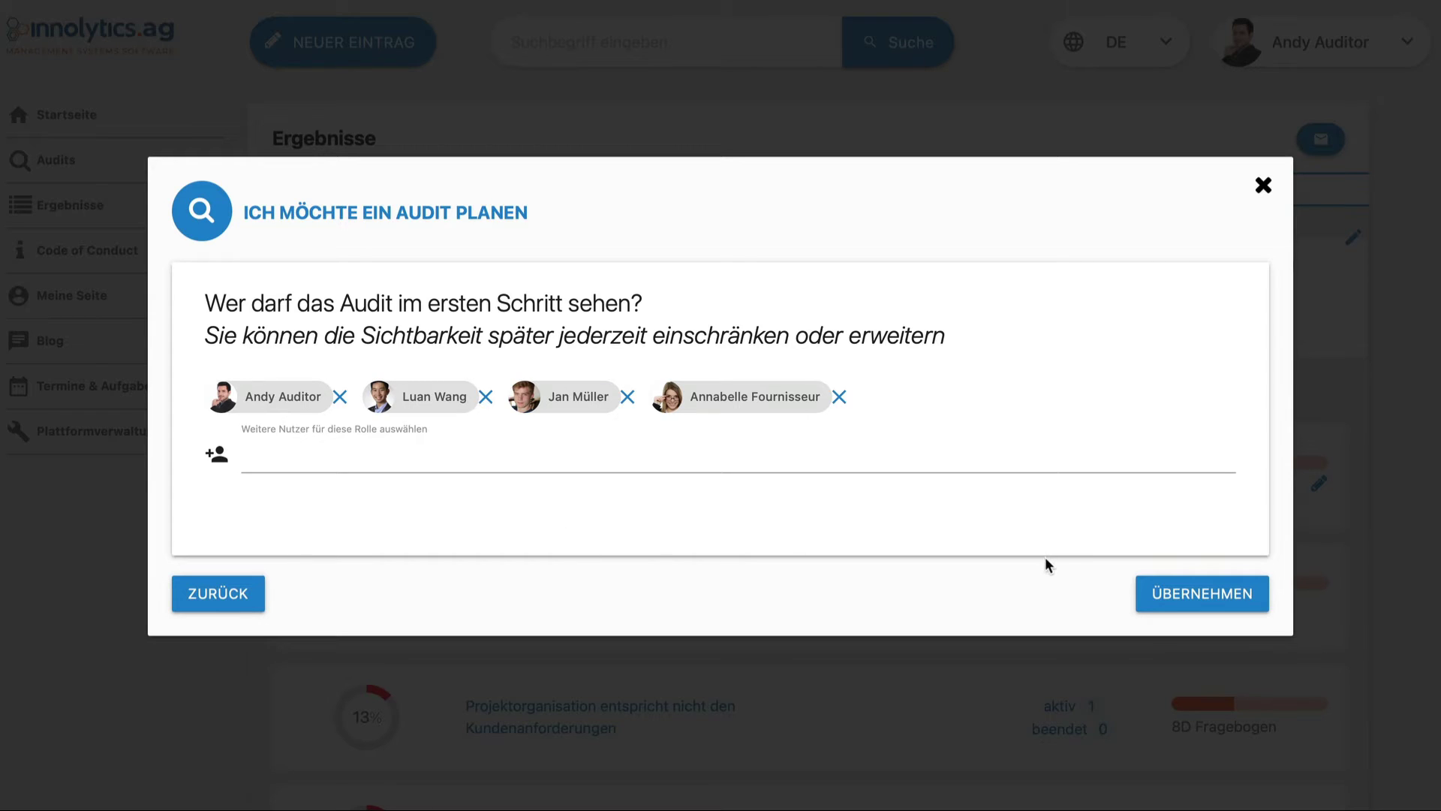
click(1165, 598)
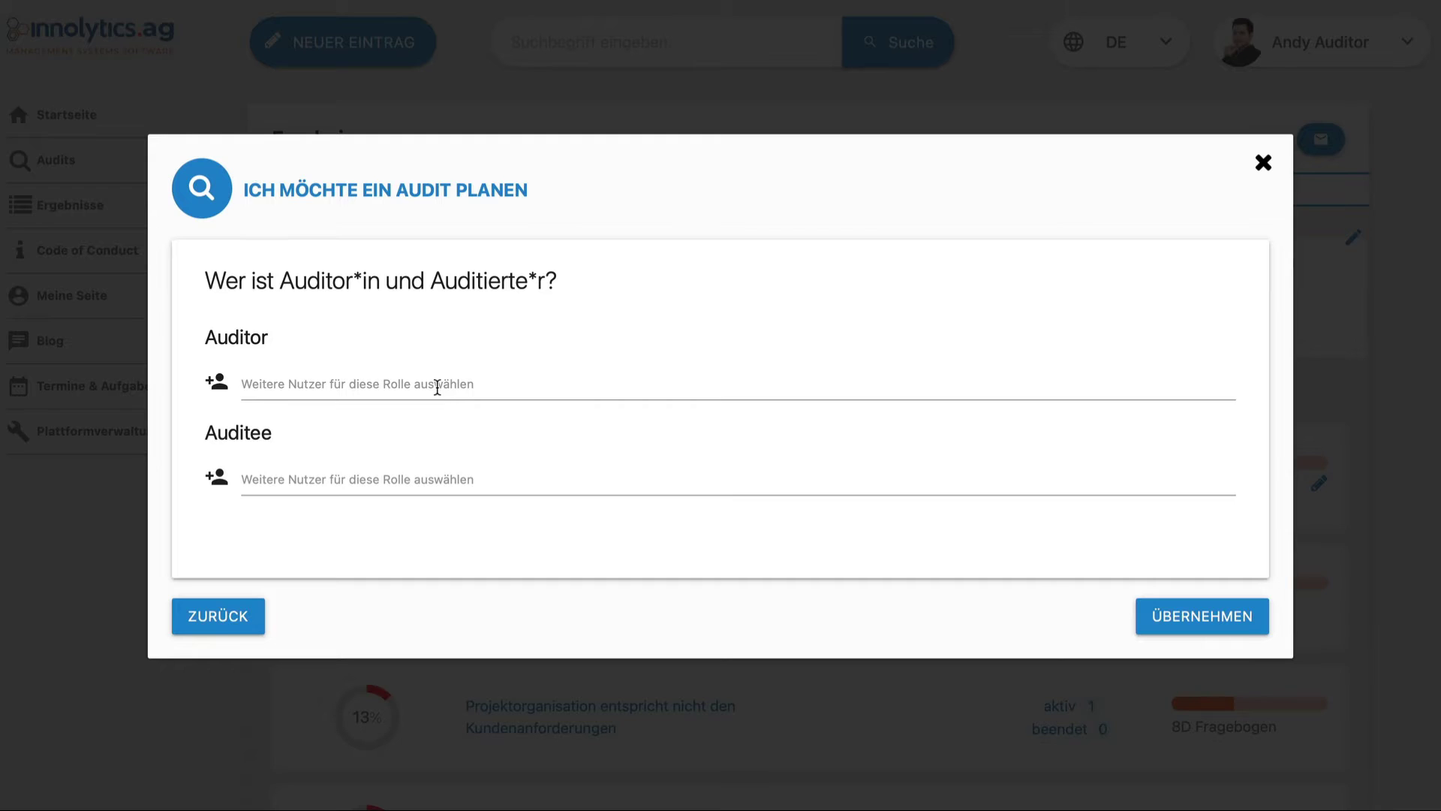
Step: Assign the signed-in user as Auditor and the user found with "lu" as Auditee
click(439, 383)
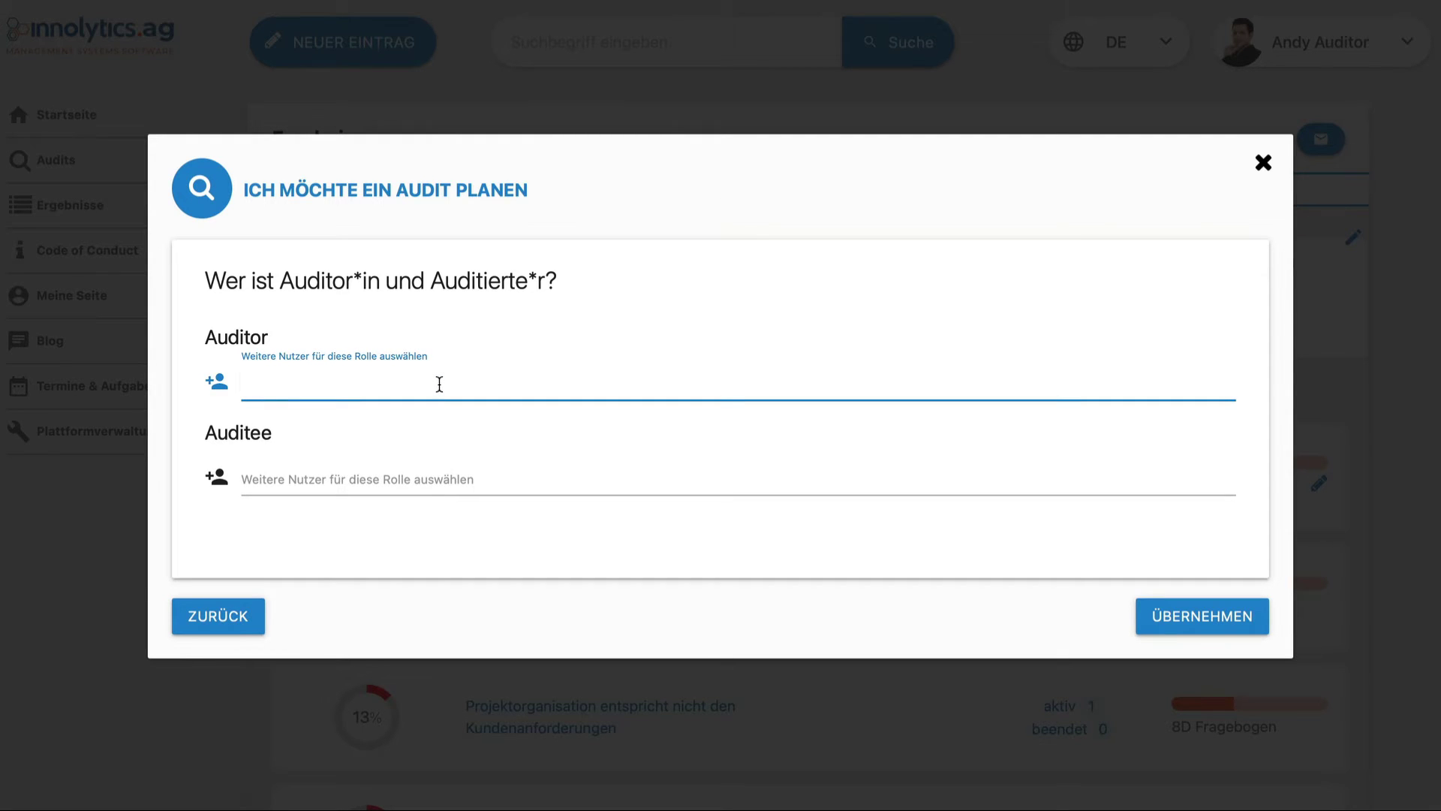
text(and)
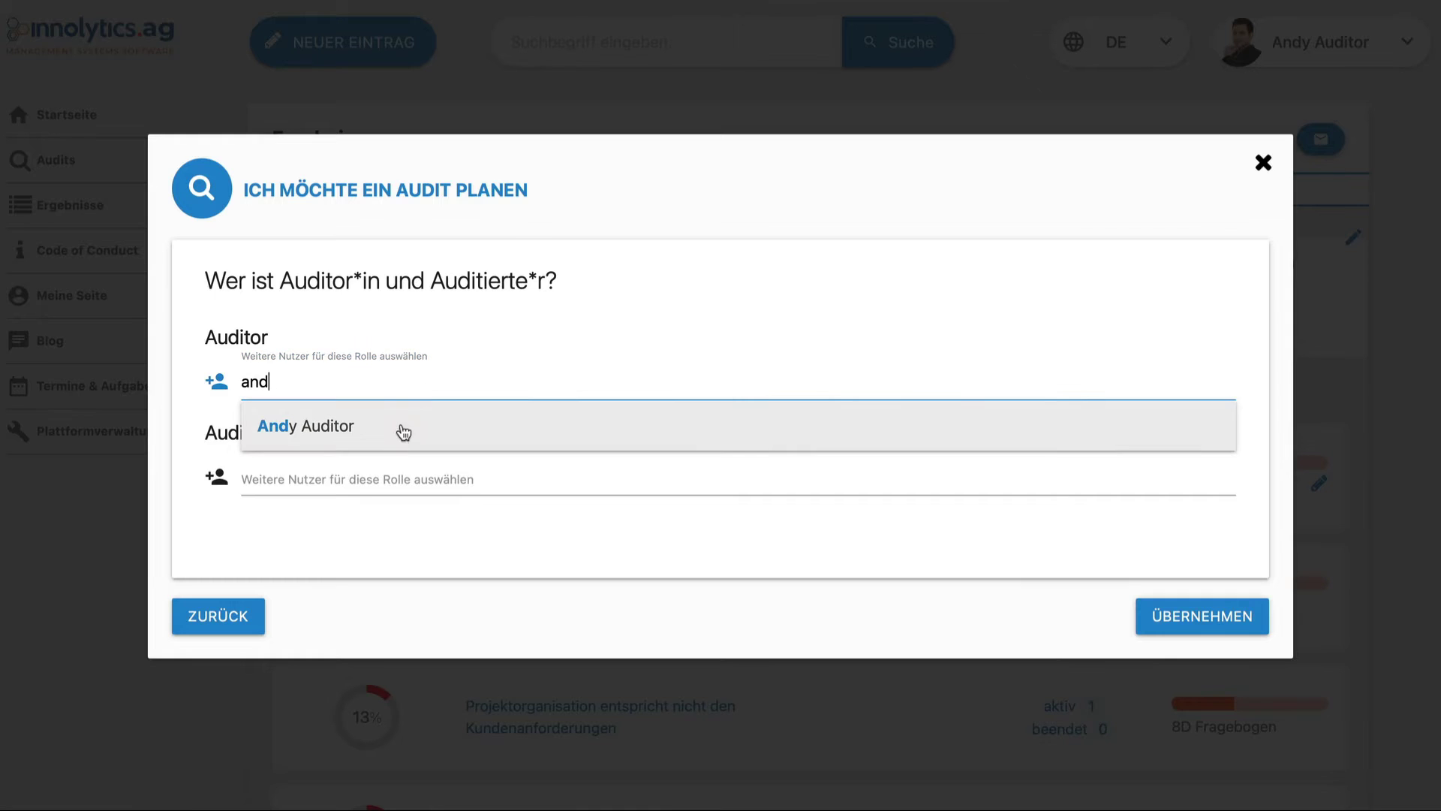
click(402, 431)
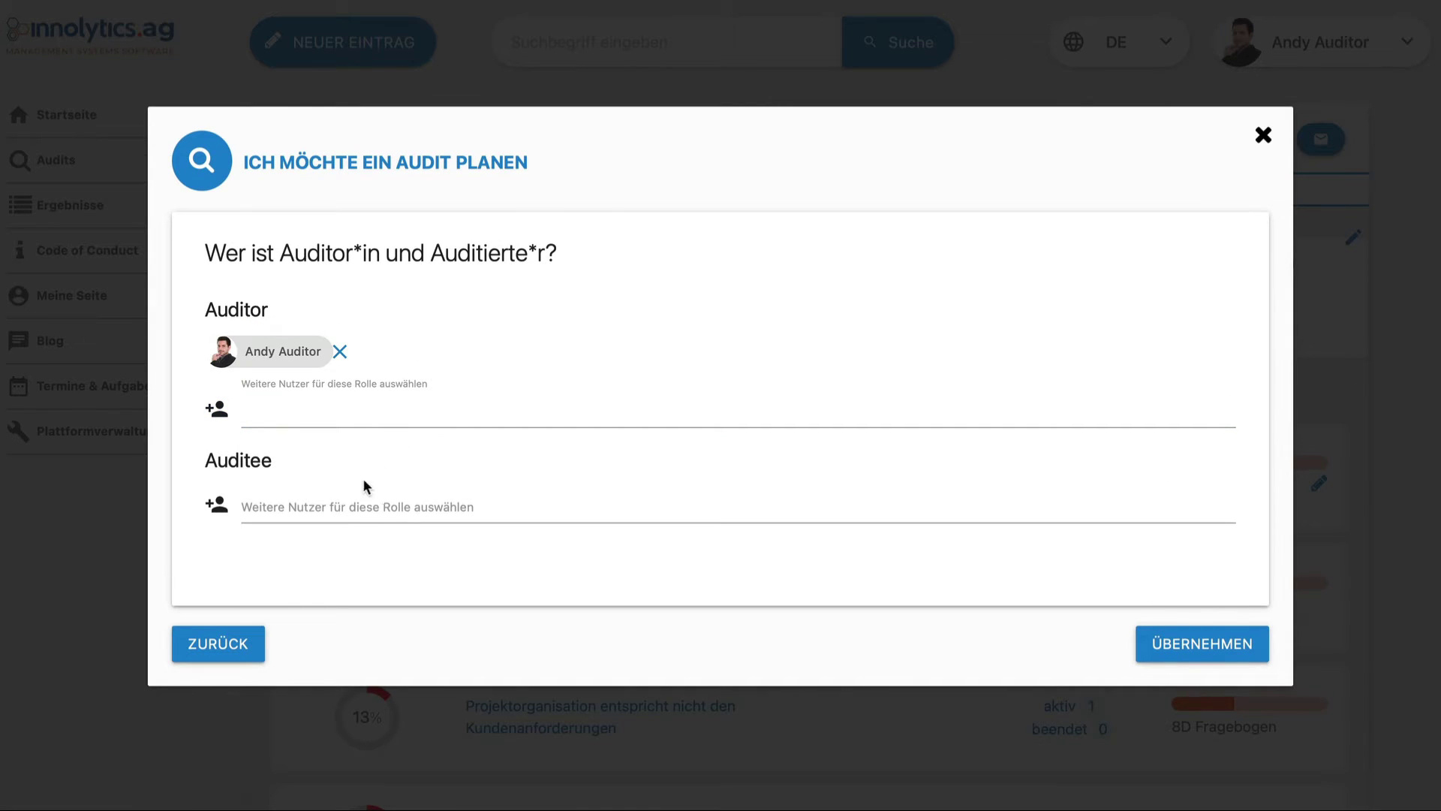
click(355, 501)
text(lu)
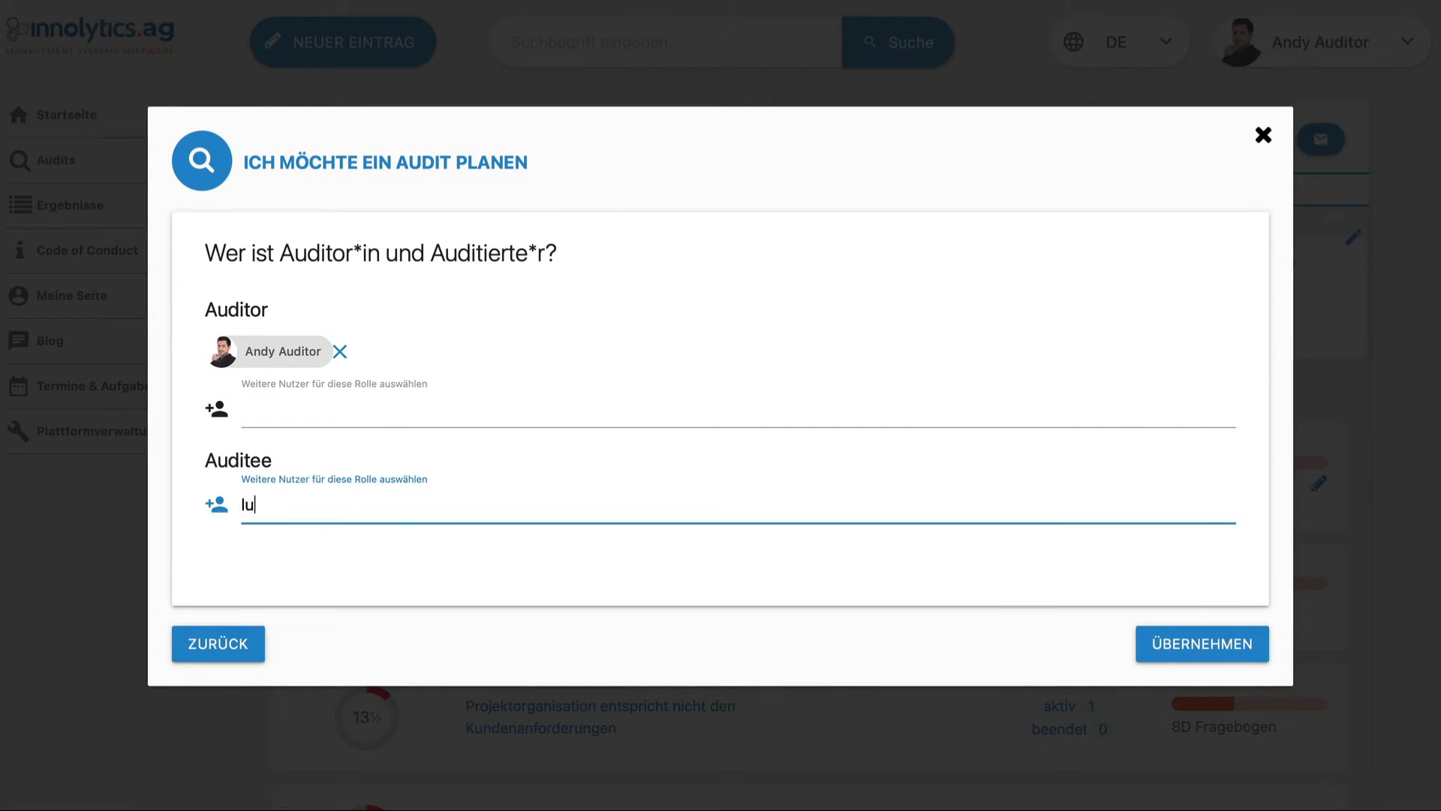
click(355, 547)
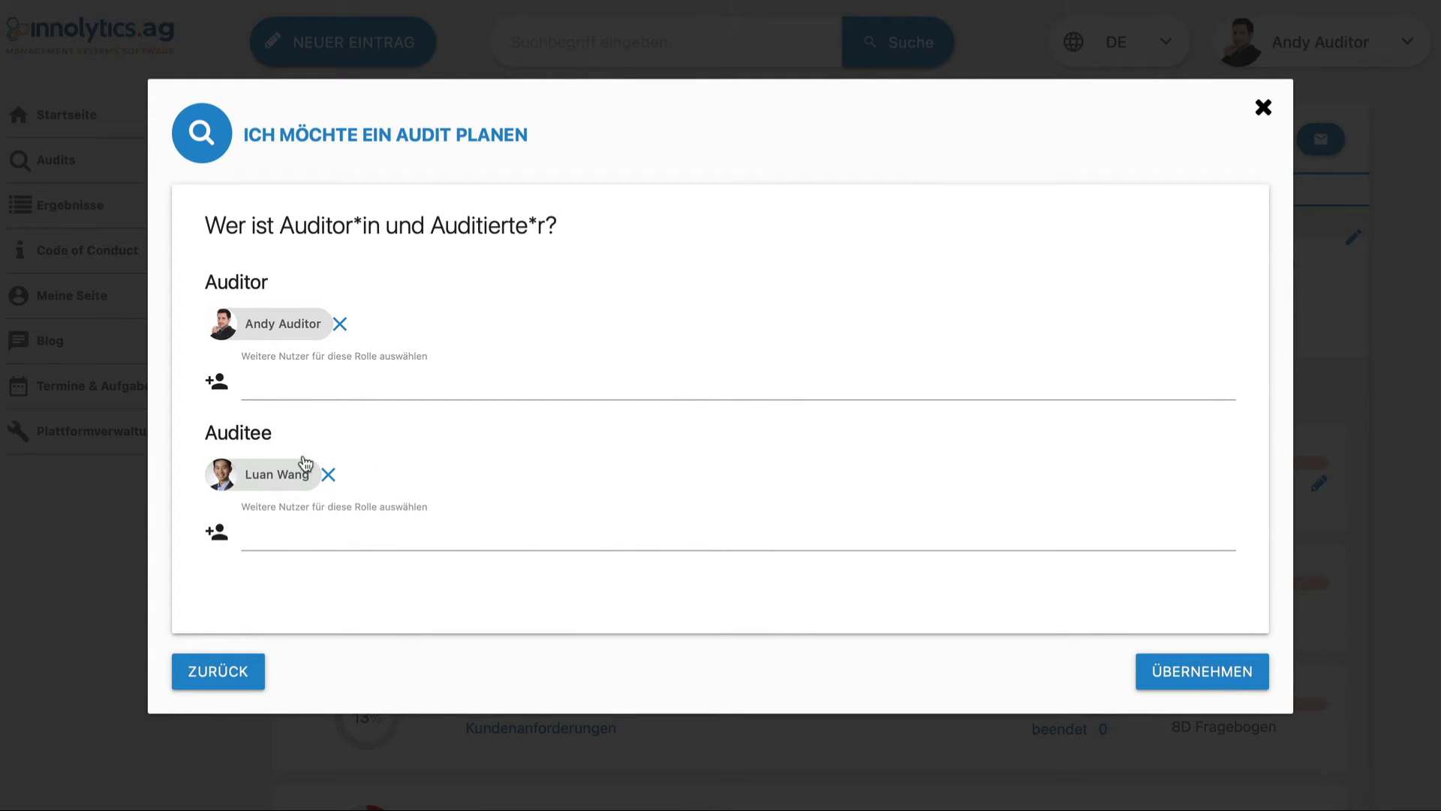
Step: Add the auditee as a second Auditor as well and remove that extra assignment again
click(303, 383)
text(l)
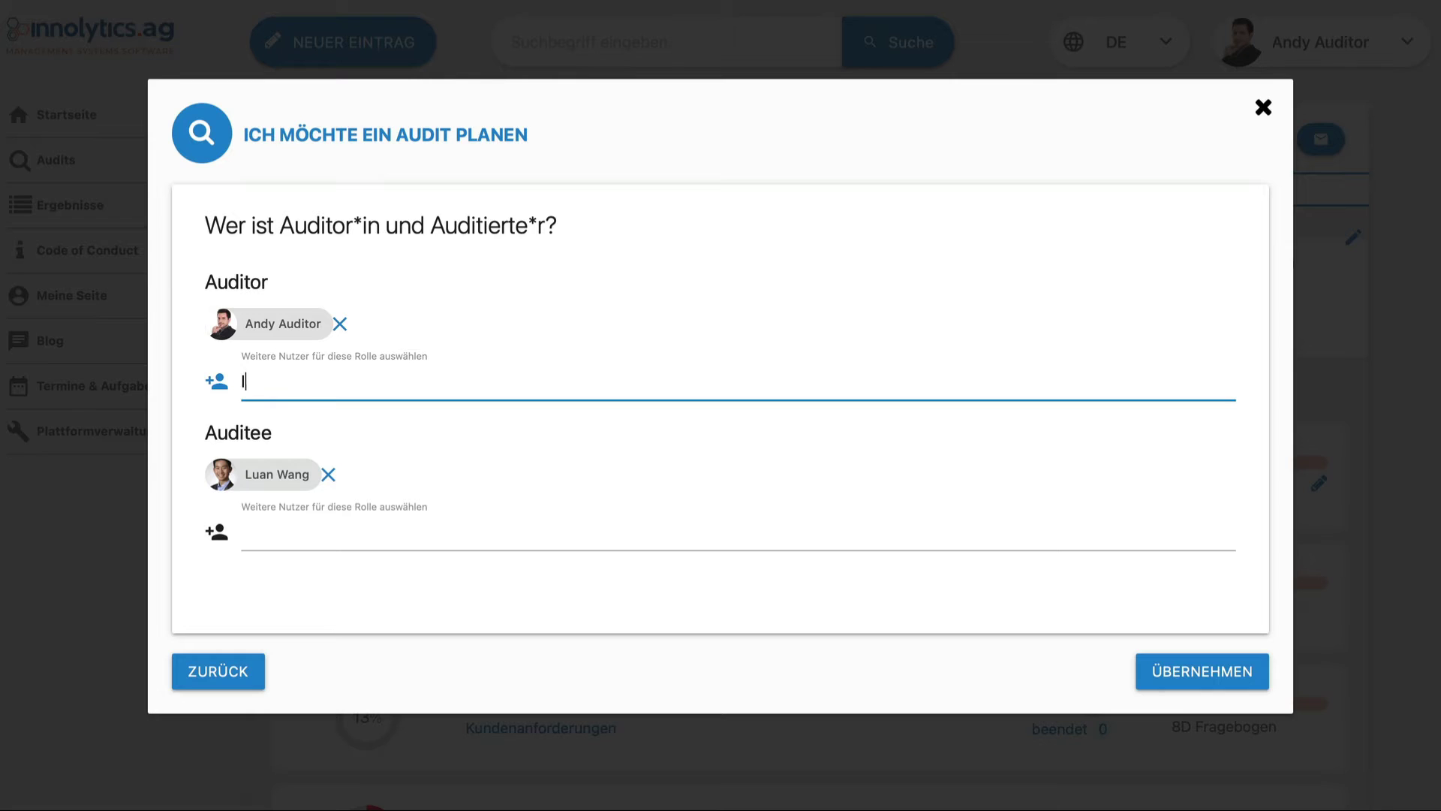
text(ua)
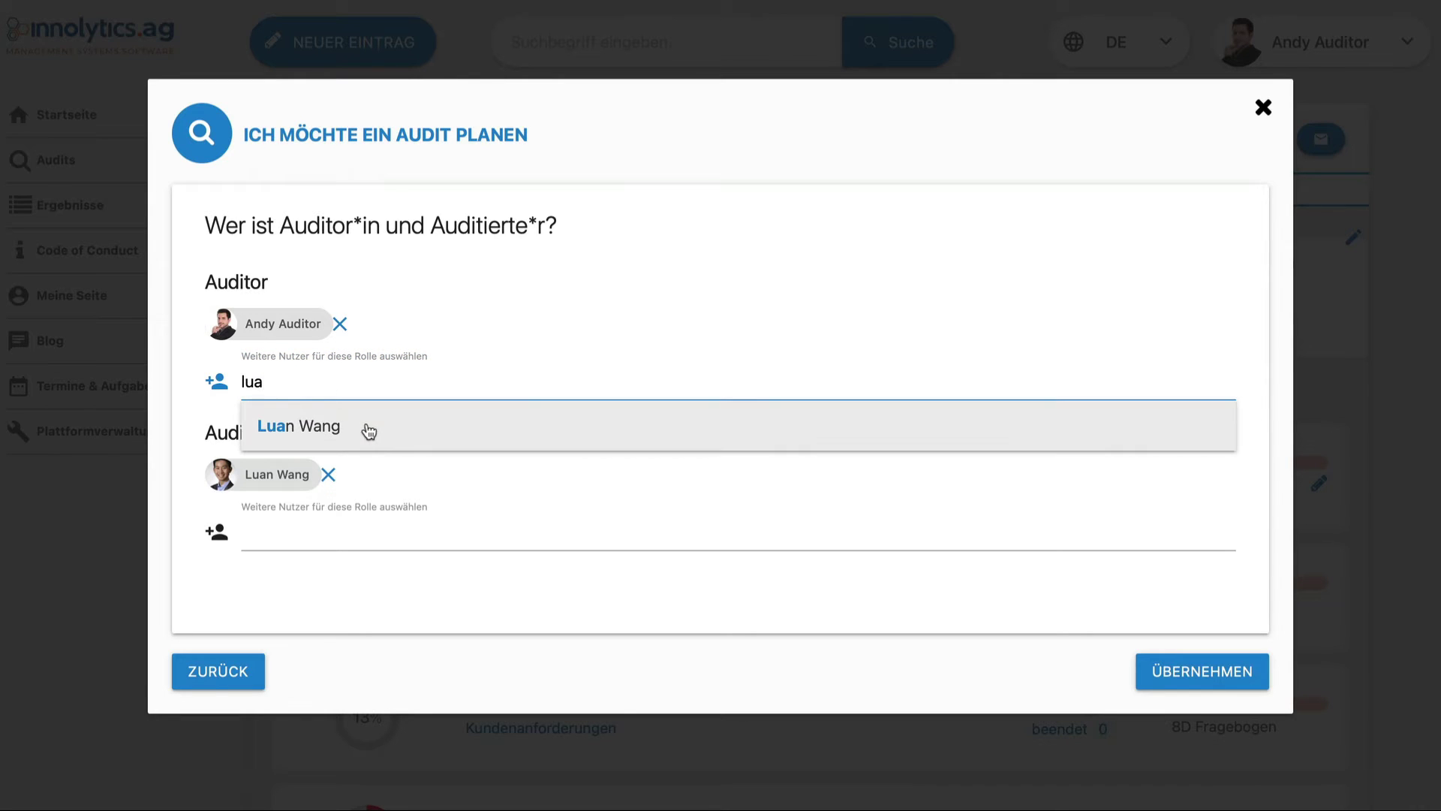
click(368, 429)
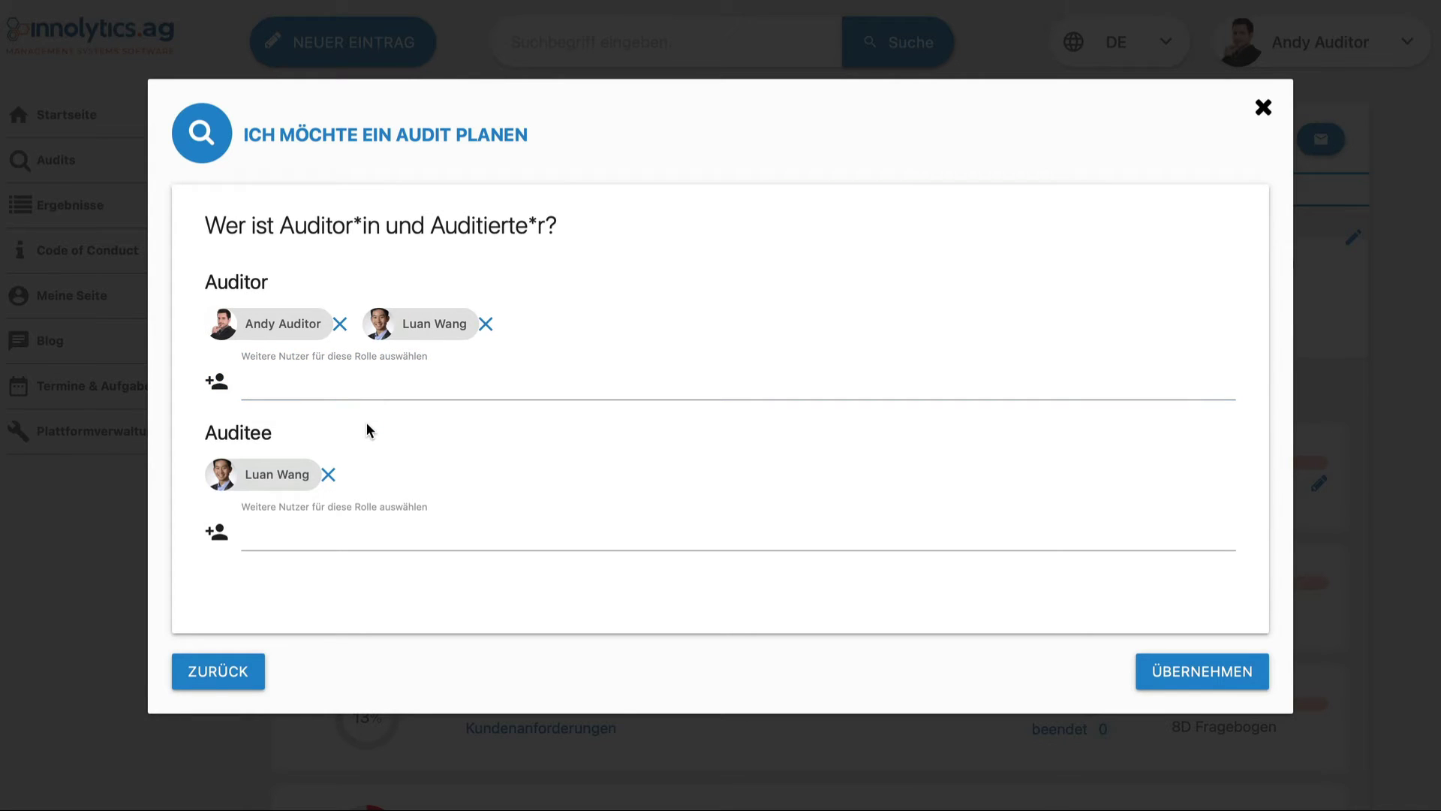
click(486, 324)
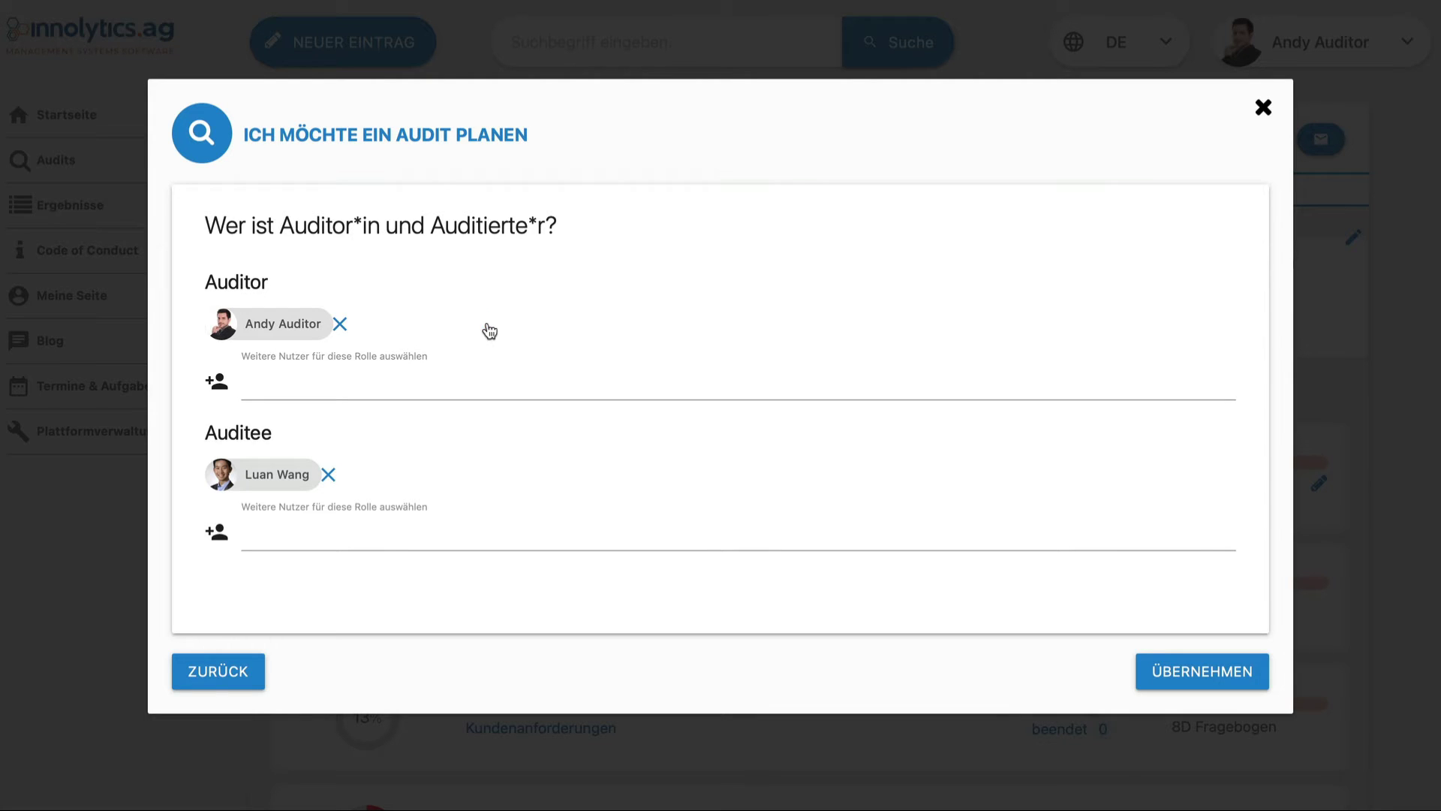
click(421, 390)
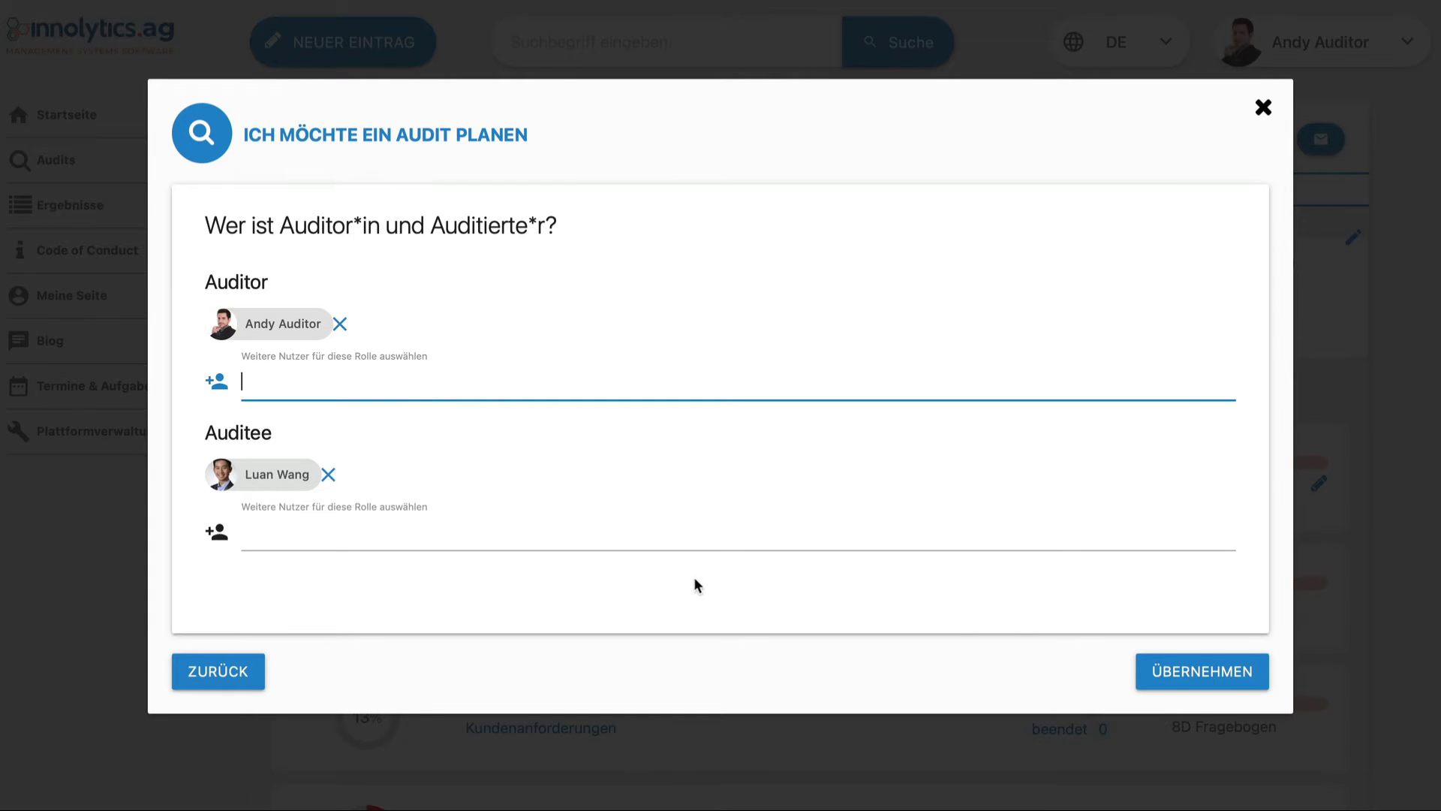
Step: Accept the role assignments and save the planned audit from its summary
click(1186, 670)
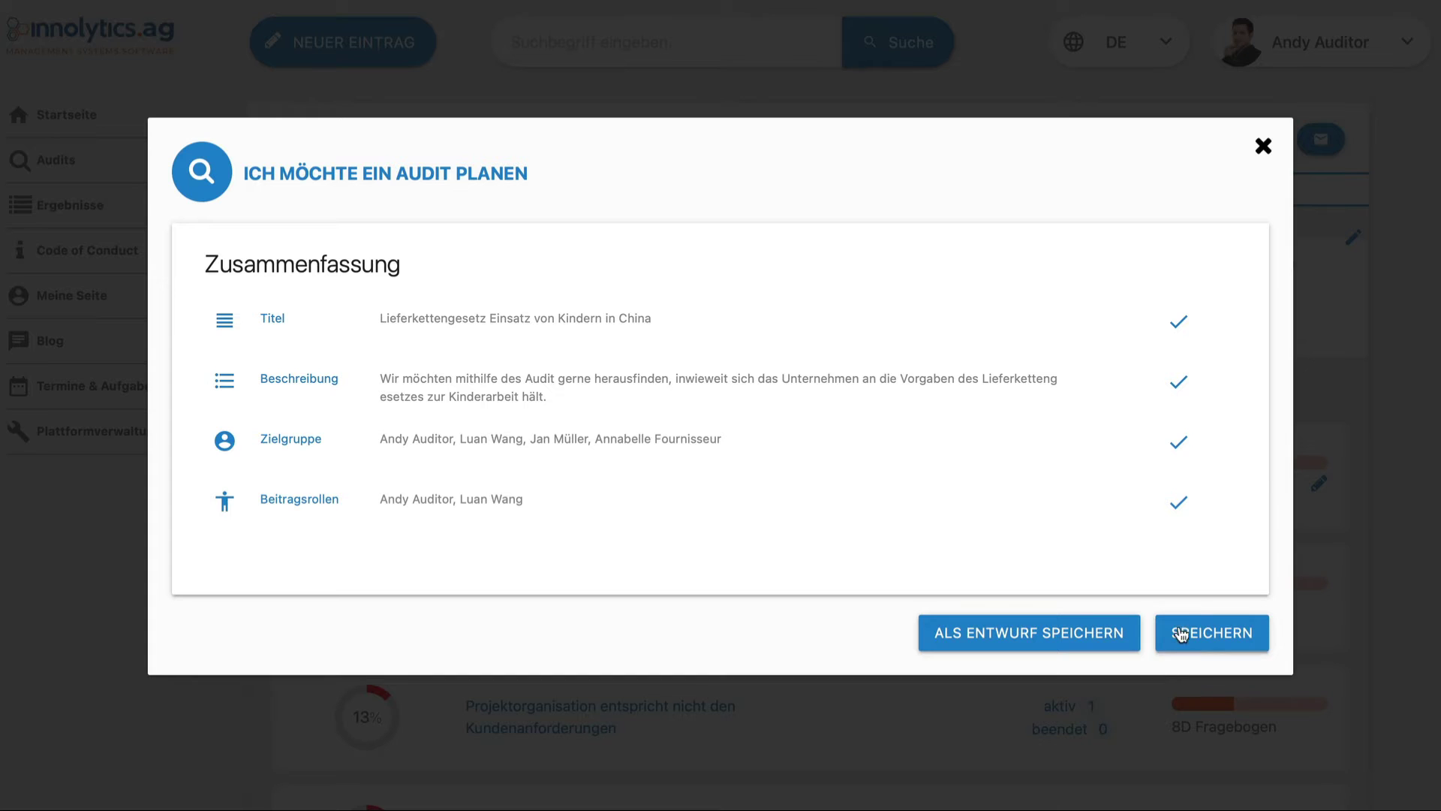
click(1186, 633)
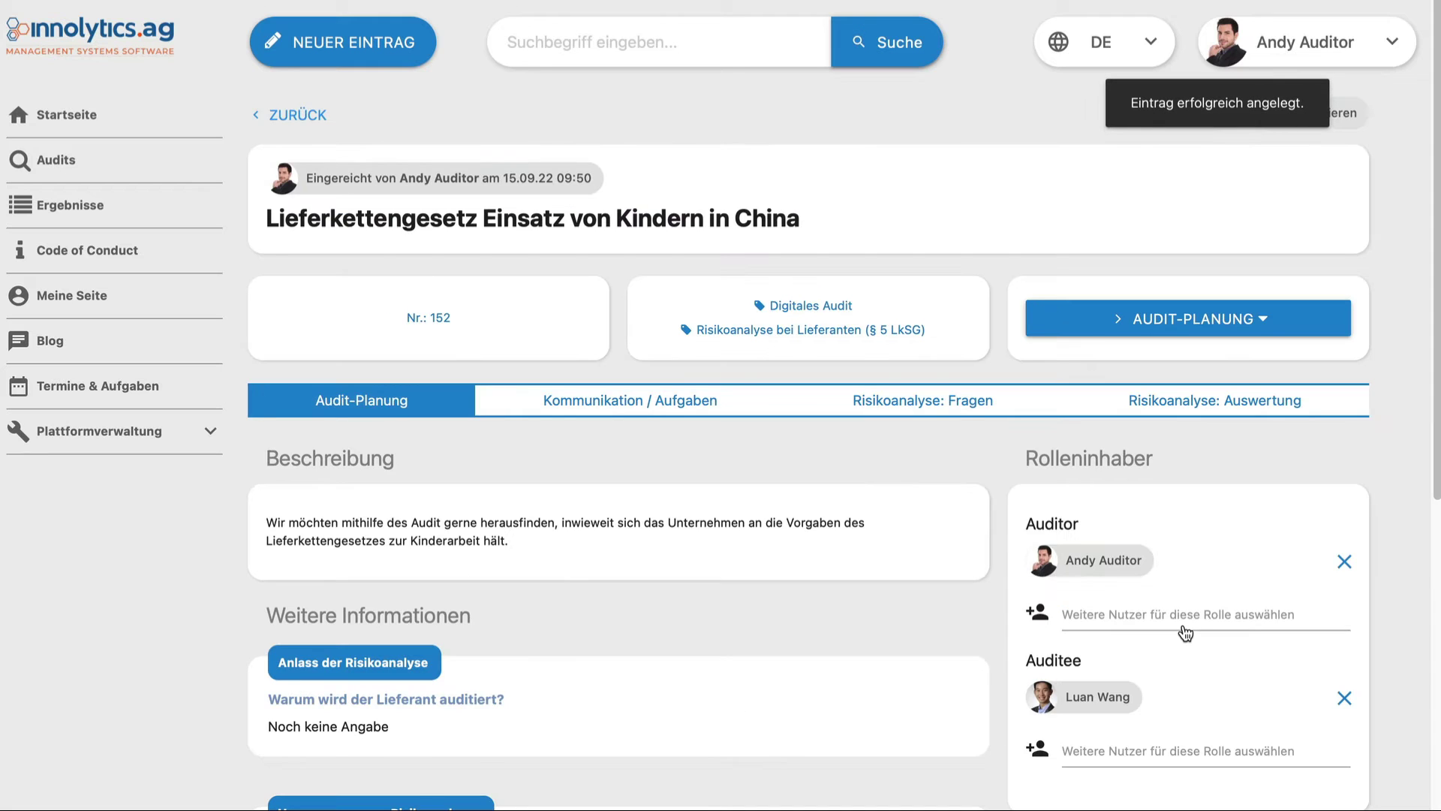
Step: Set the reason for auditing the supplier to "Anlassbezogenes Audit: Mögliche wesentlich veränderte oder wesentlich erweiterte Risikolage"
scroll(862, 570, down, 5)
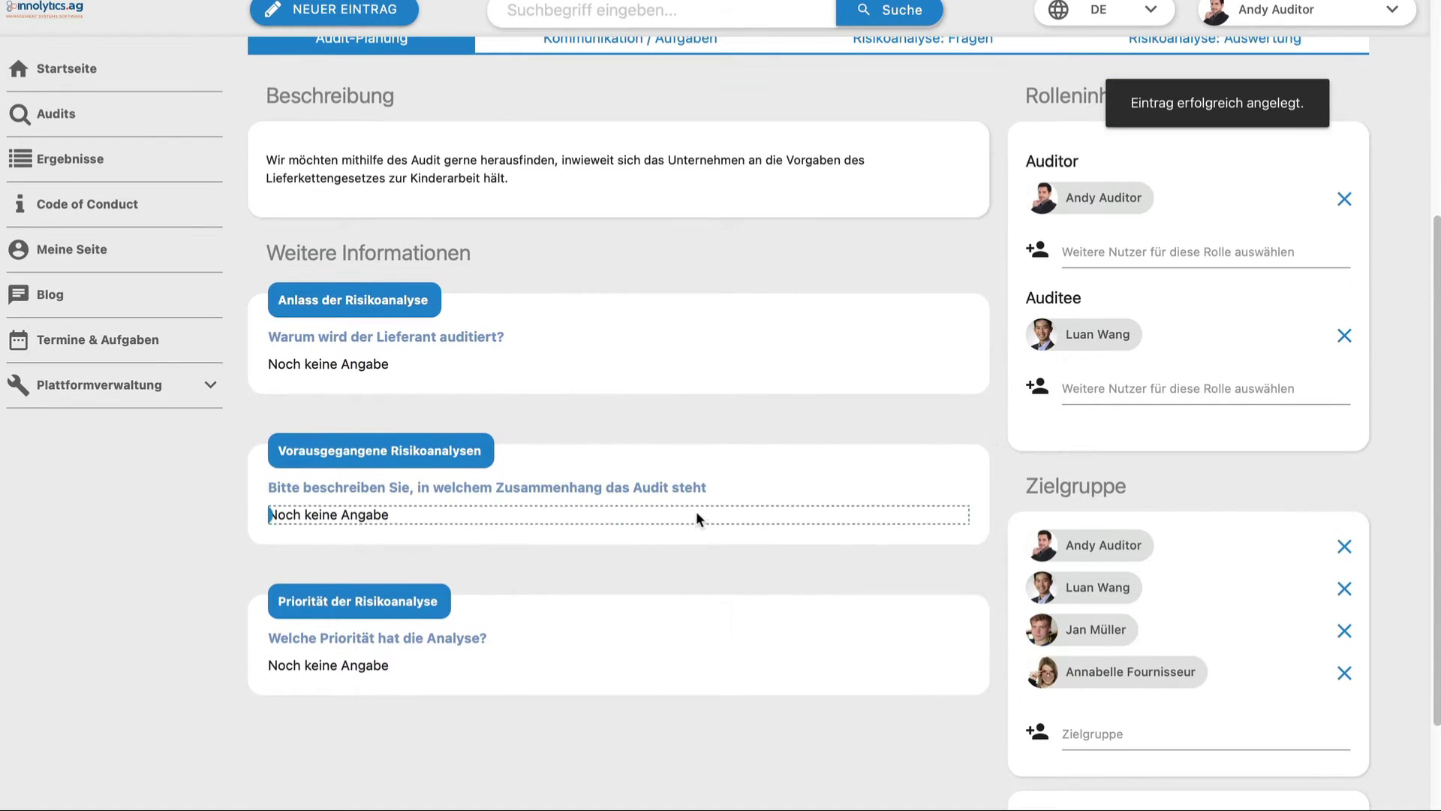
click(325, 361)
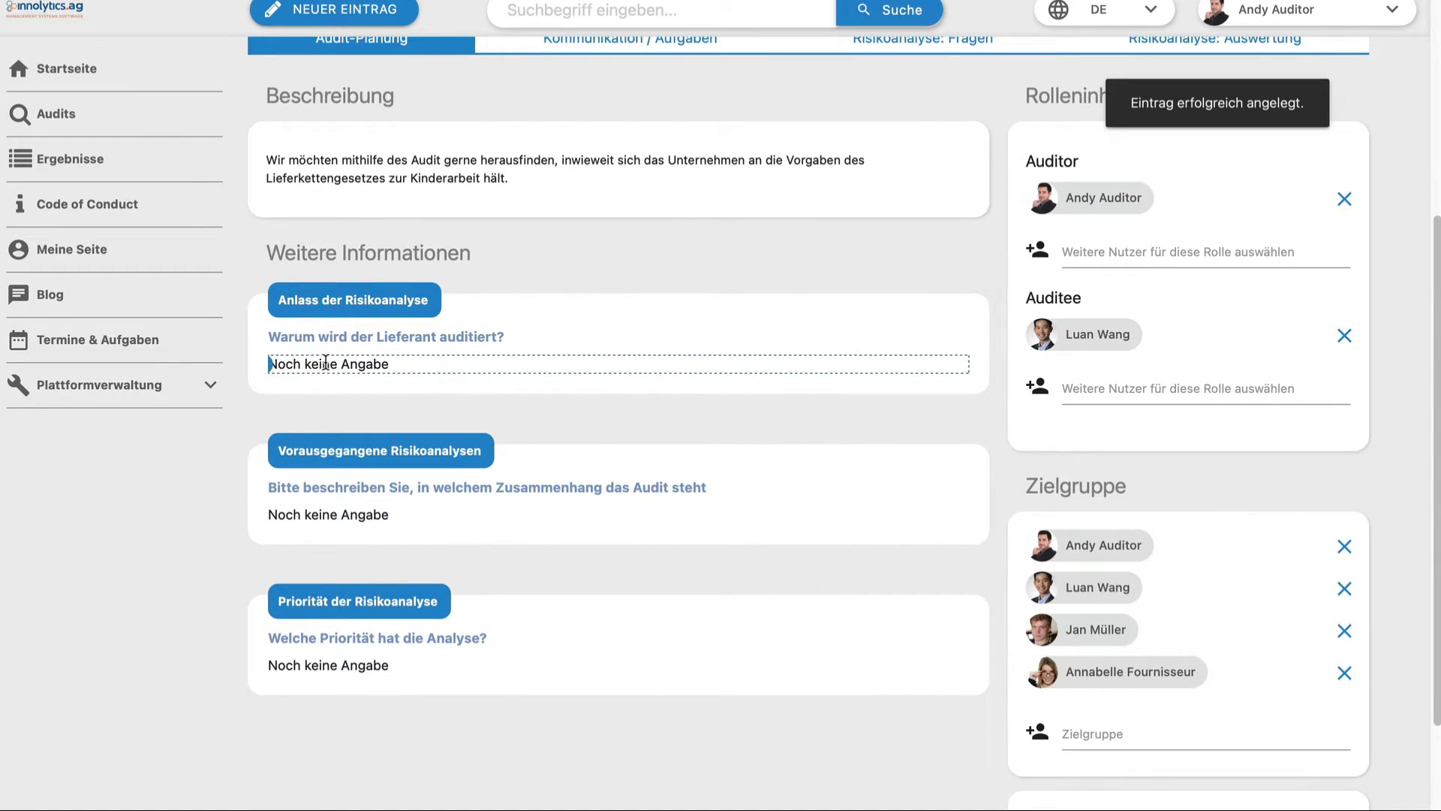
click(325, 362)
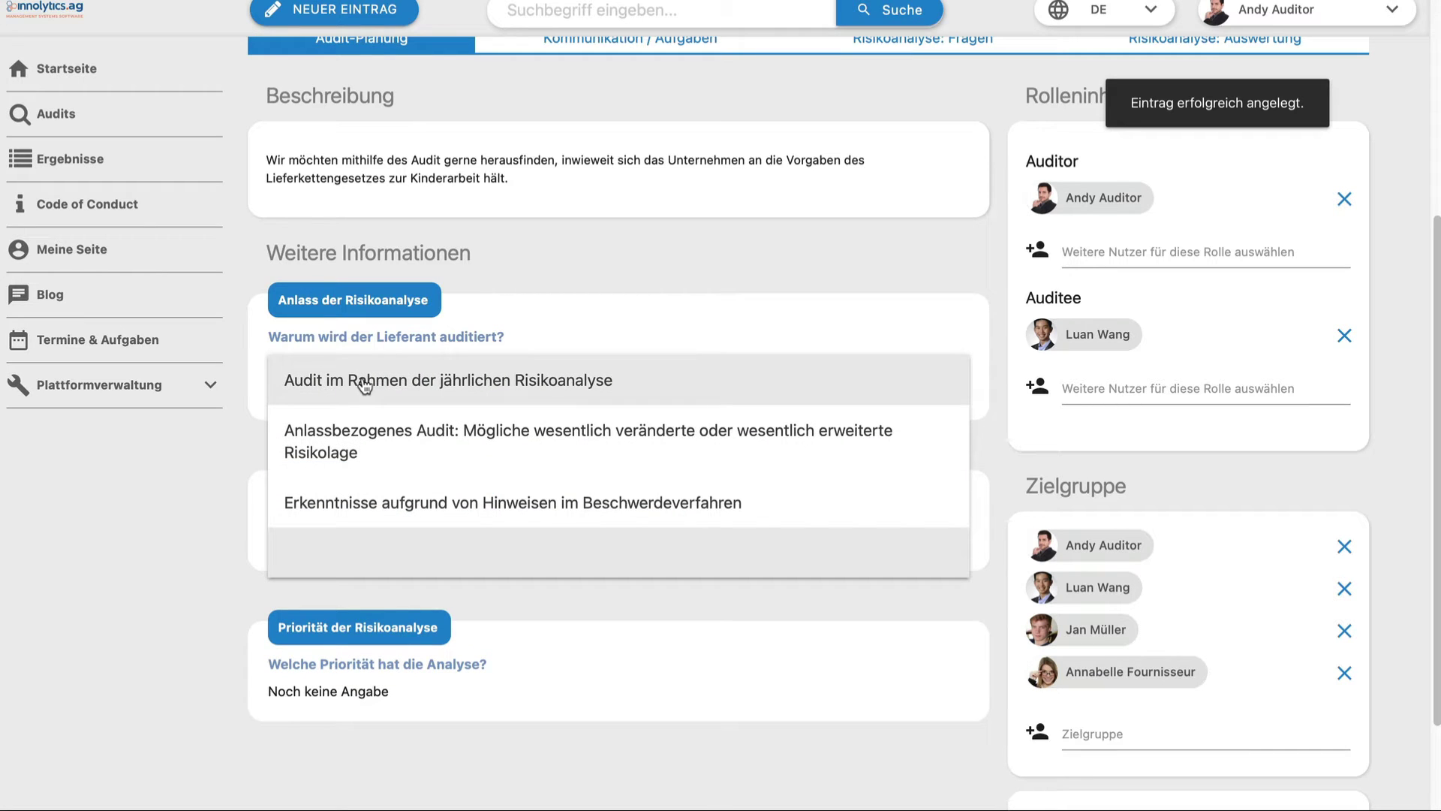
click(382, 433)
Step: Set the reason for auditing the supplier to "Audit im Rahmen der jährlichen Risikoanalyse"
click(400, 365)
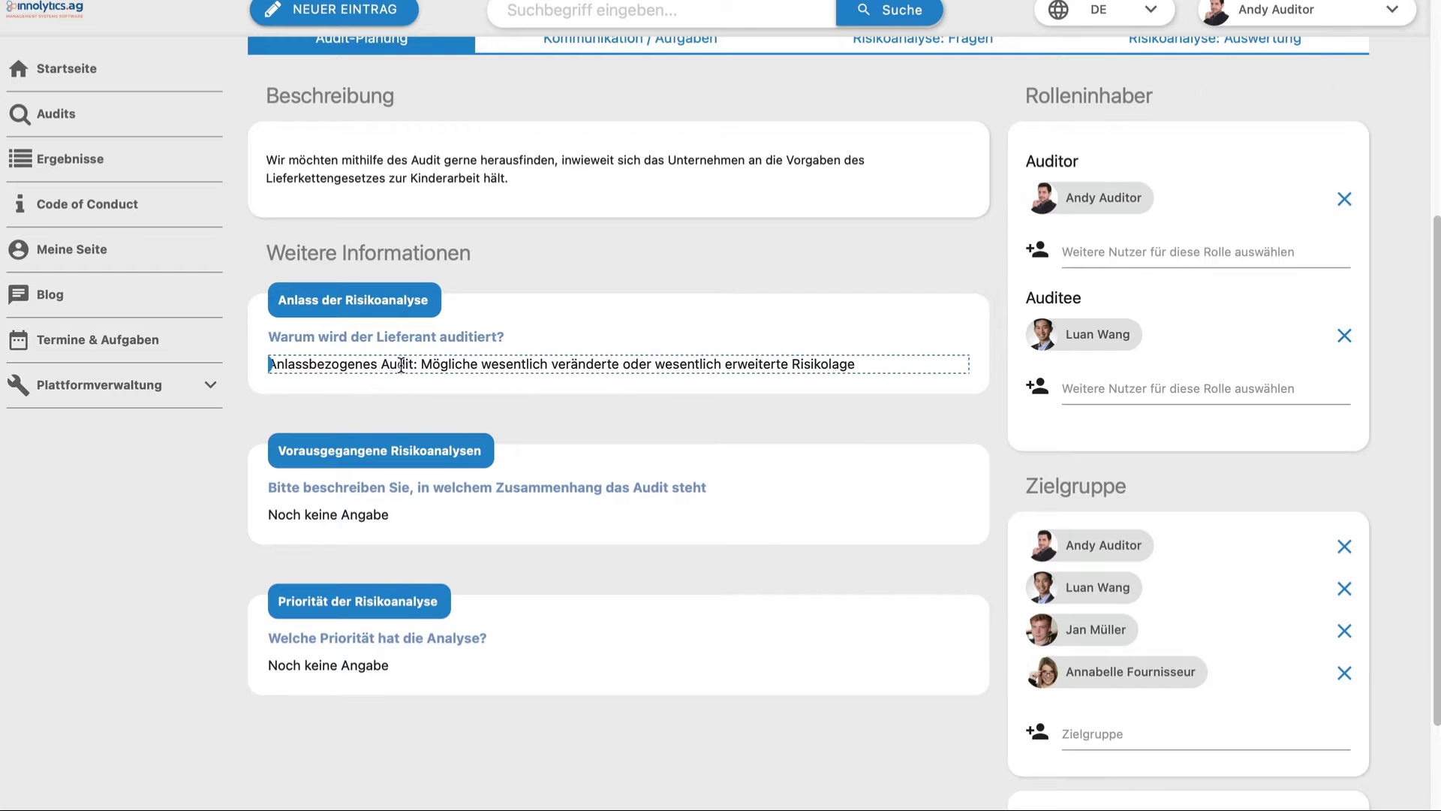
click(401, 366)
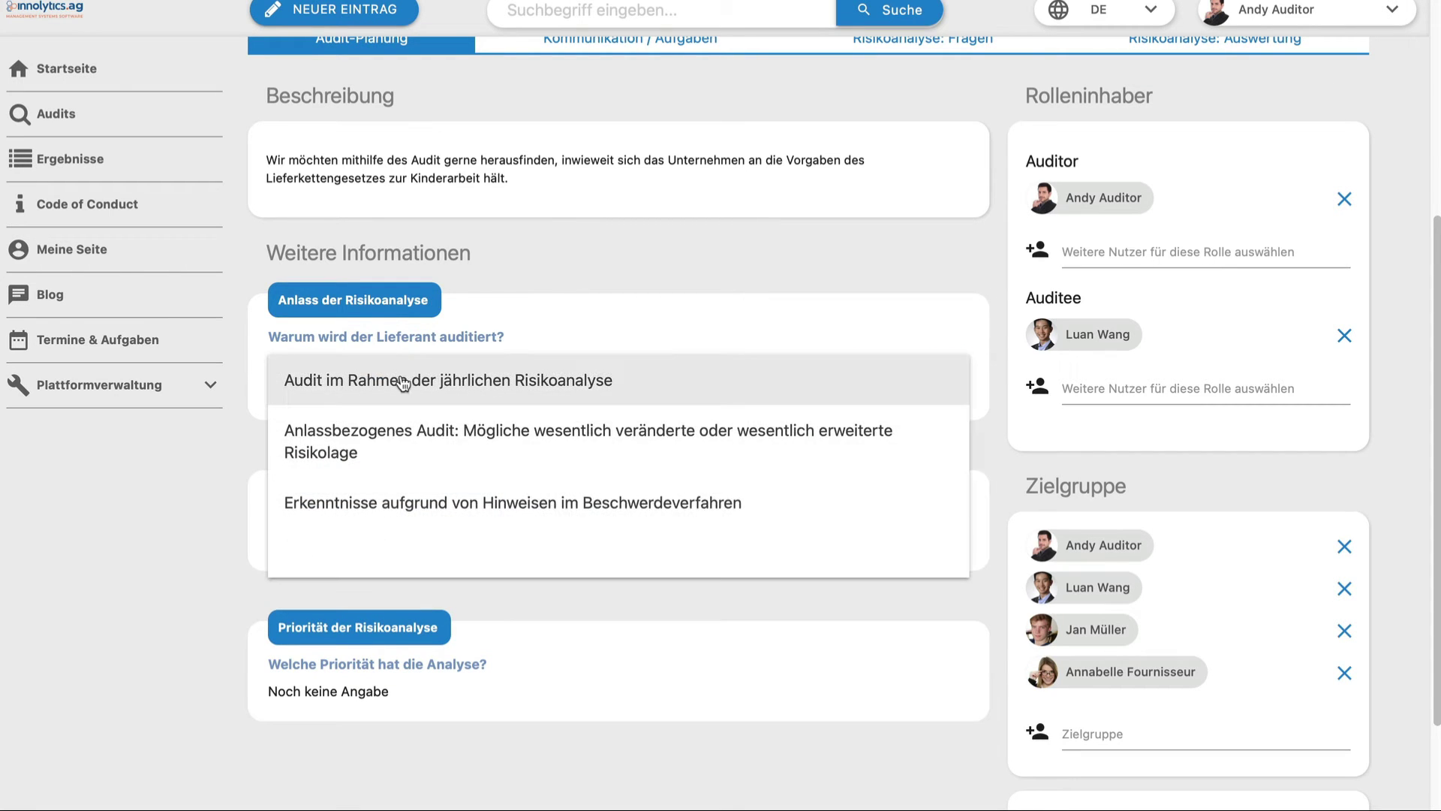
click(403, 382)
click(403, 369)
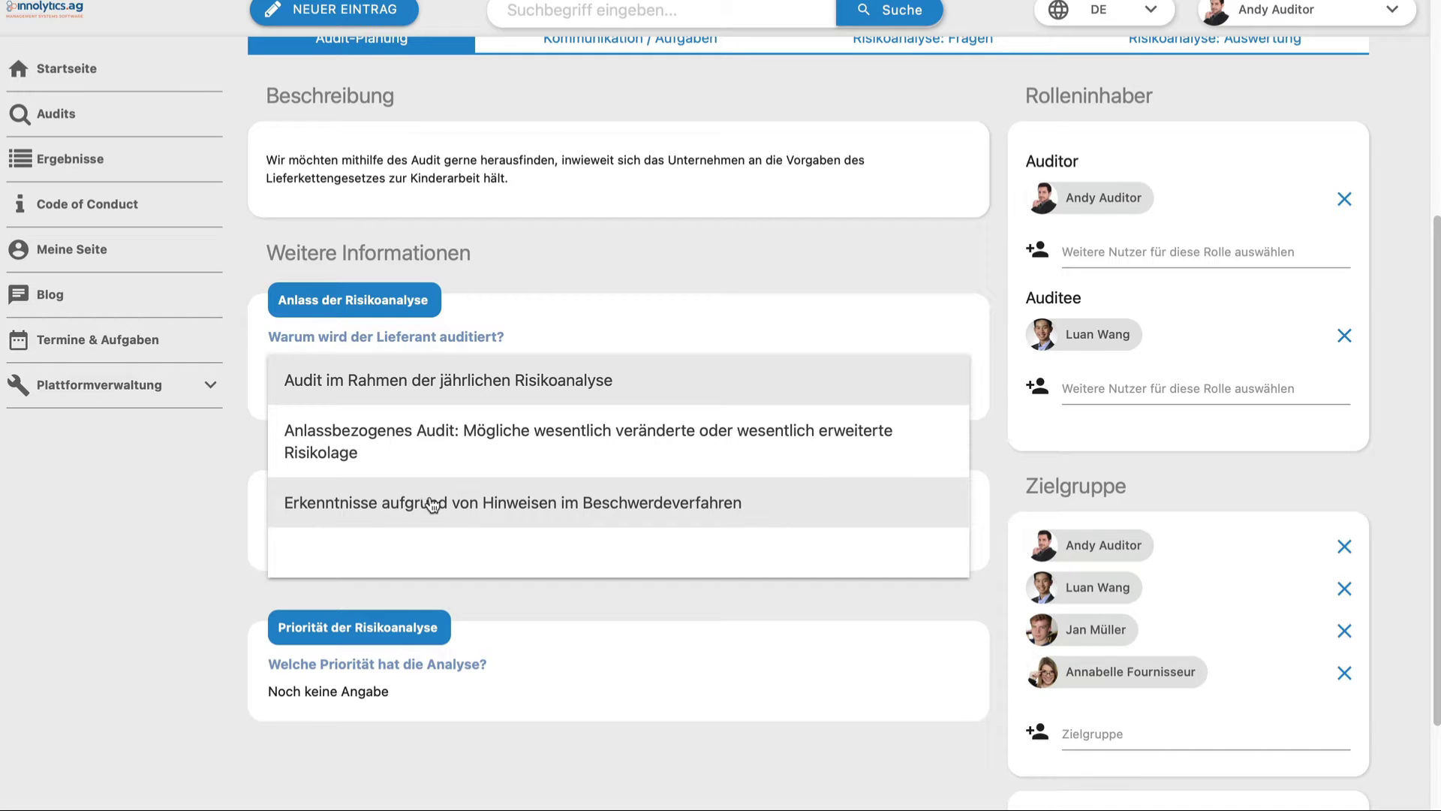
click(523, 332)
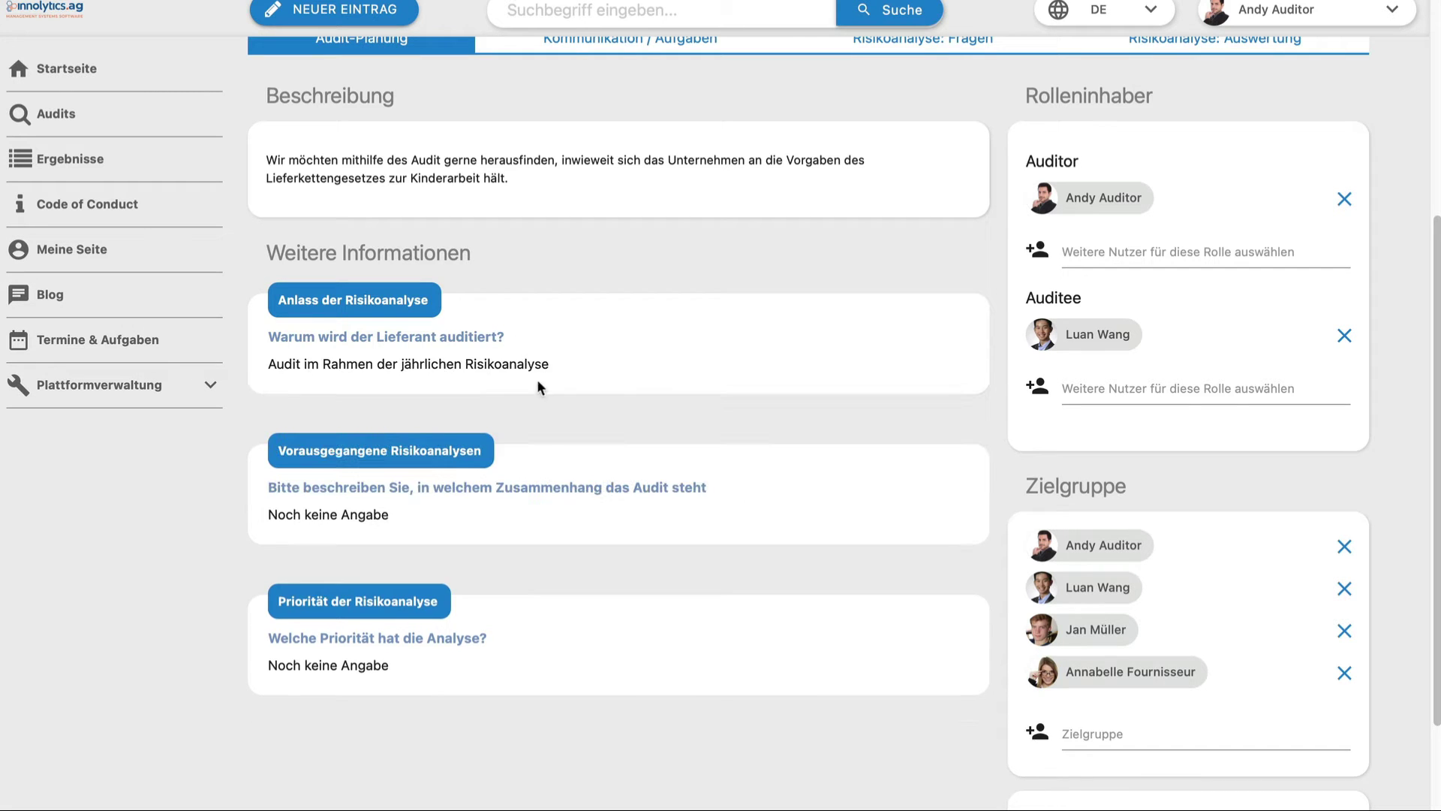
Step: Set the context of the audit under the previous risk analyses to "Vertiefendes Nachfolgeaudit"
scroll(546, 420, down, 1)
scroll(556, 455, down, 1)
double_click(370, 383)
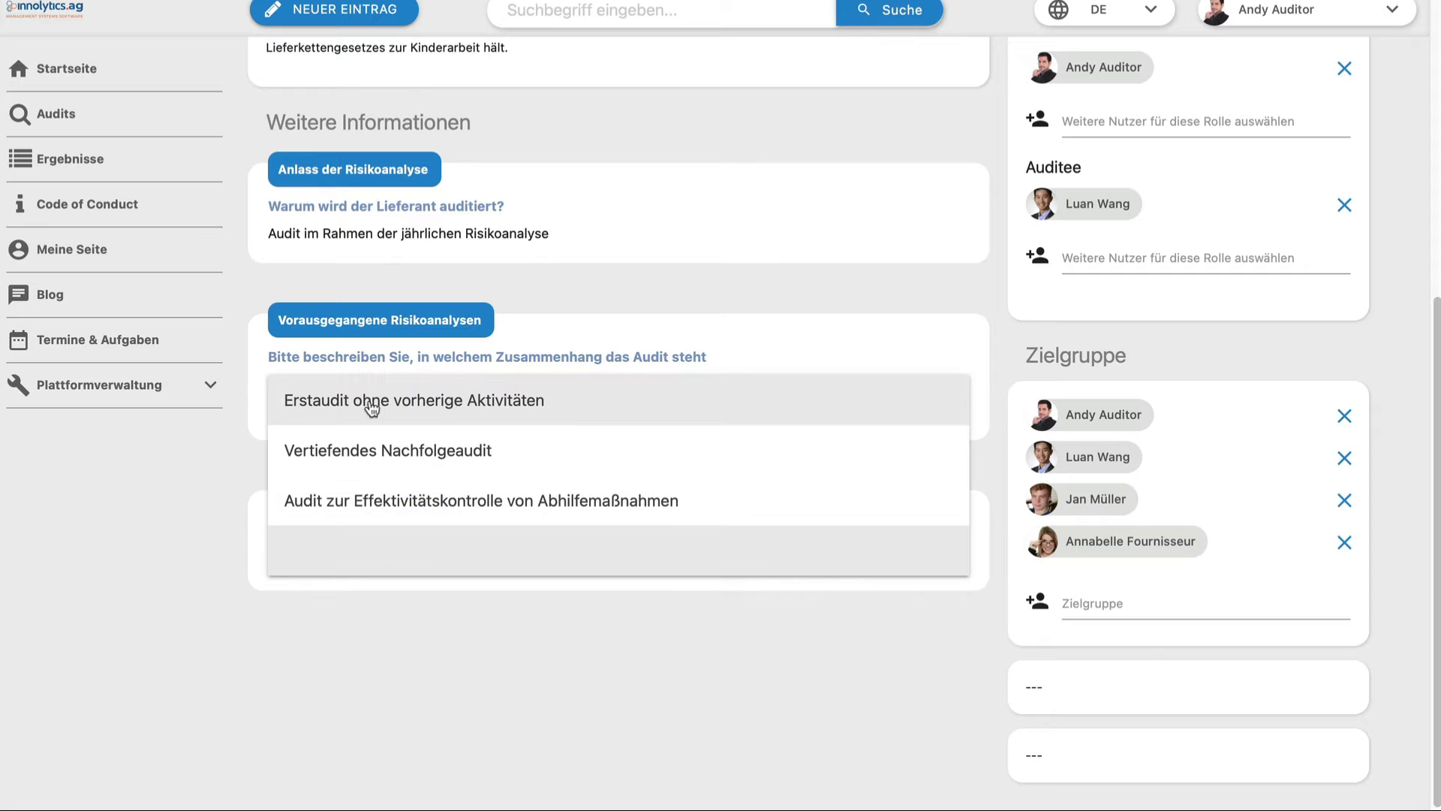
click(396, 468)
Step: Look at the priority levels offered for the risk analysis and close the choices
click(381, 535)
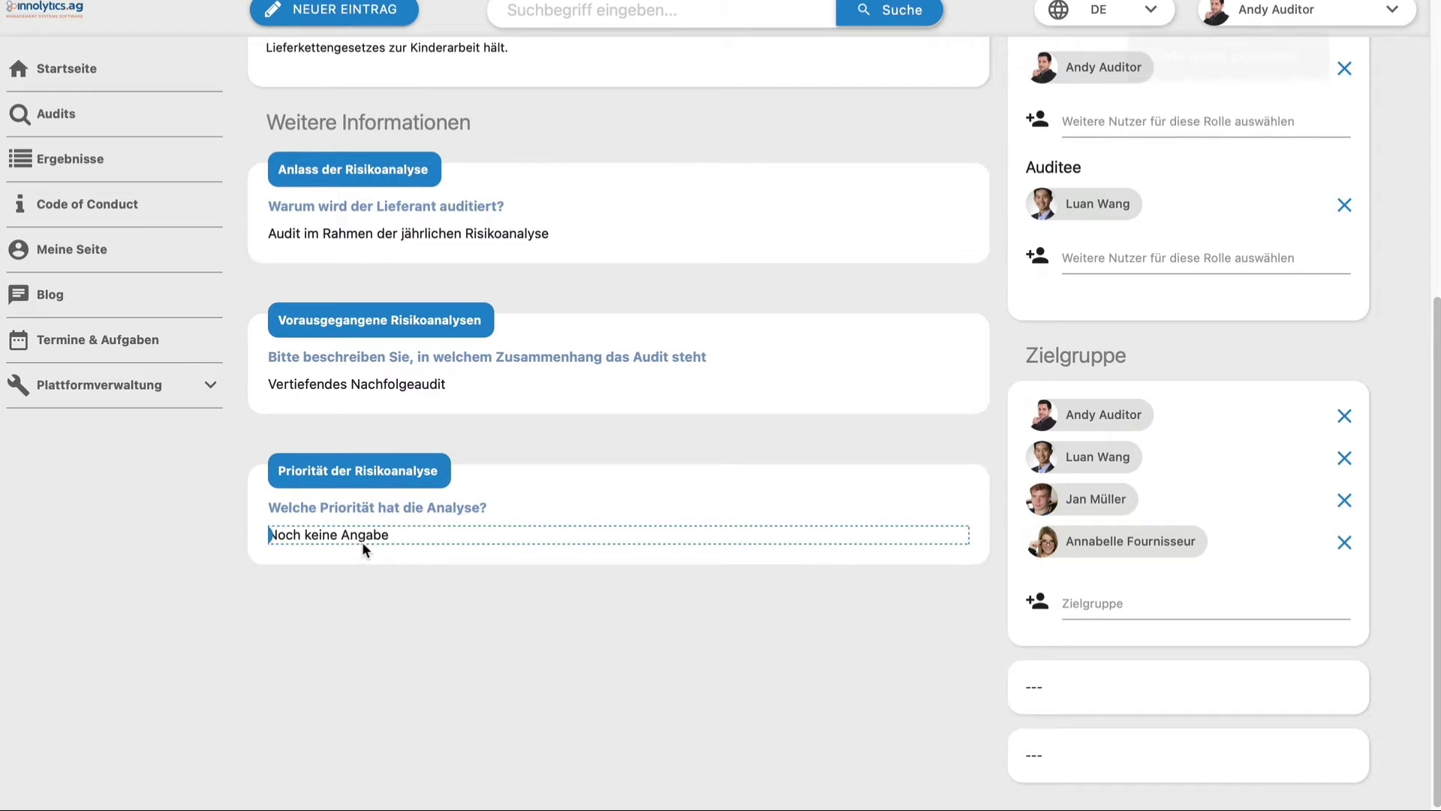
click(363, 534)
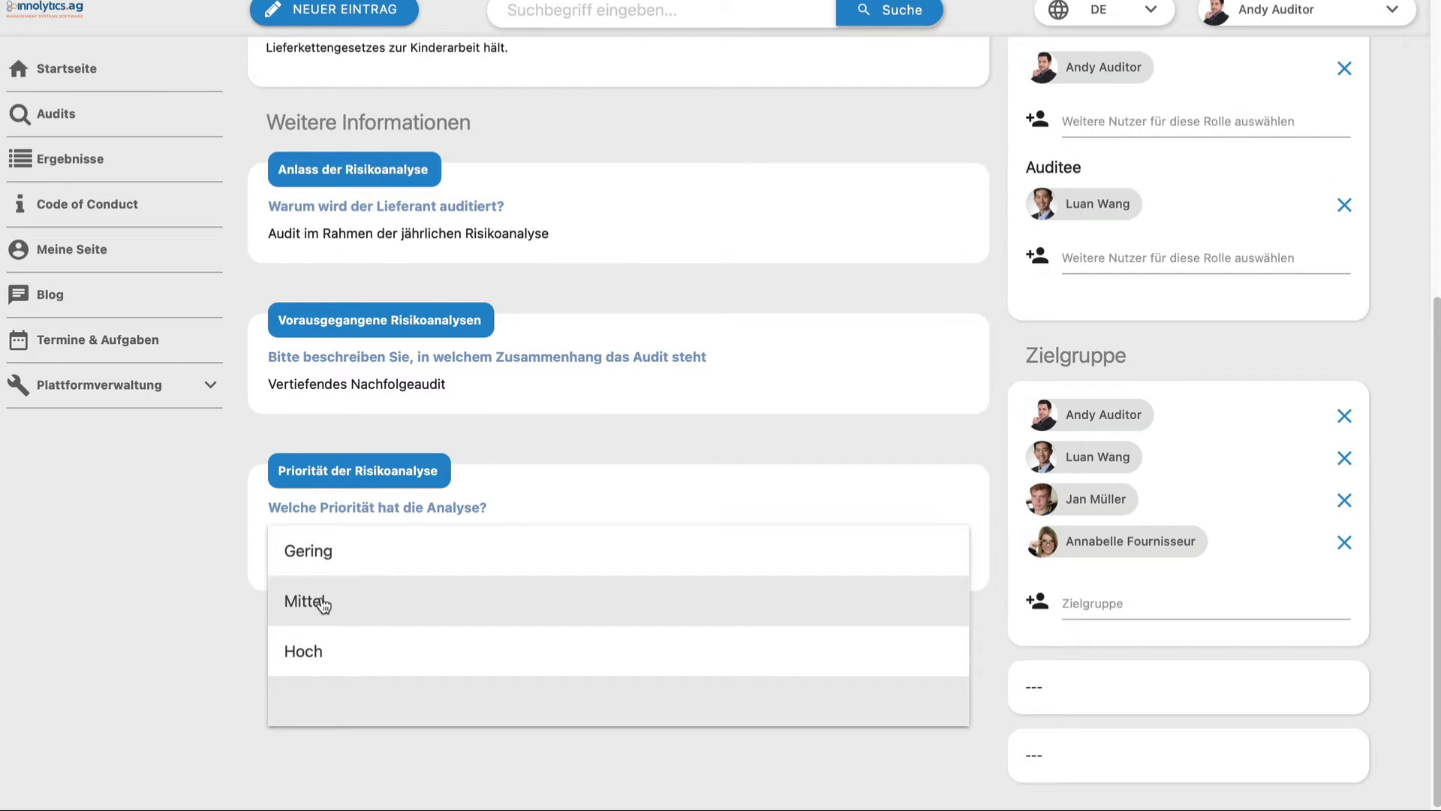
click(268, 602)
Step: Open the "Kommunikation / Aufgaben" section of the new audit
scroll(223, 579, up, 5)
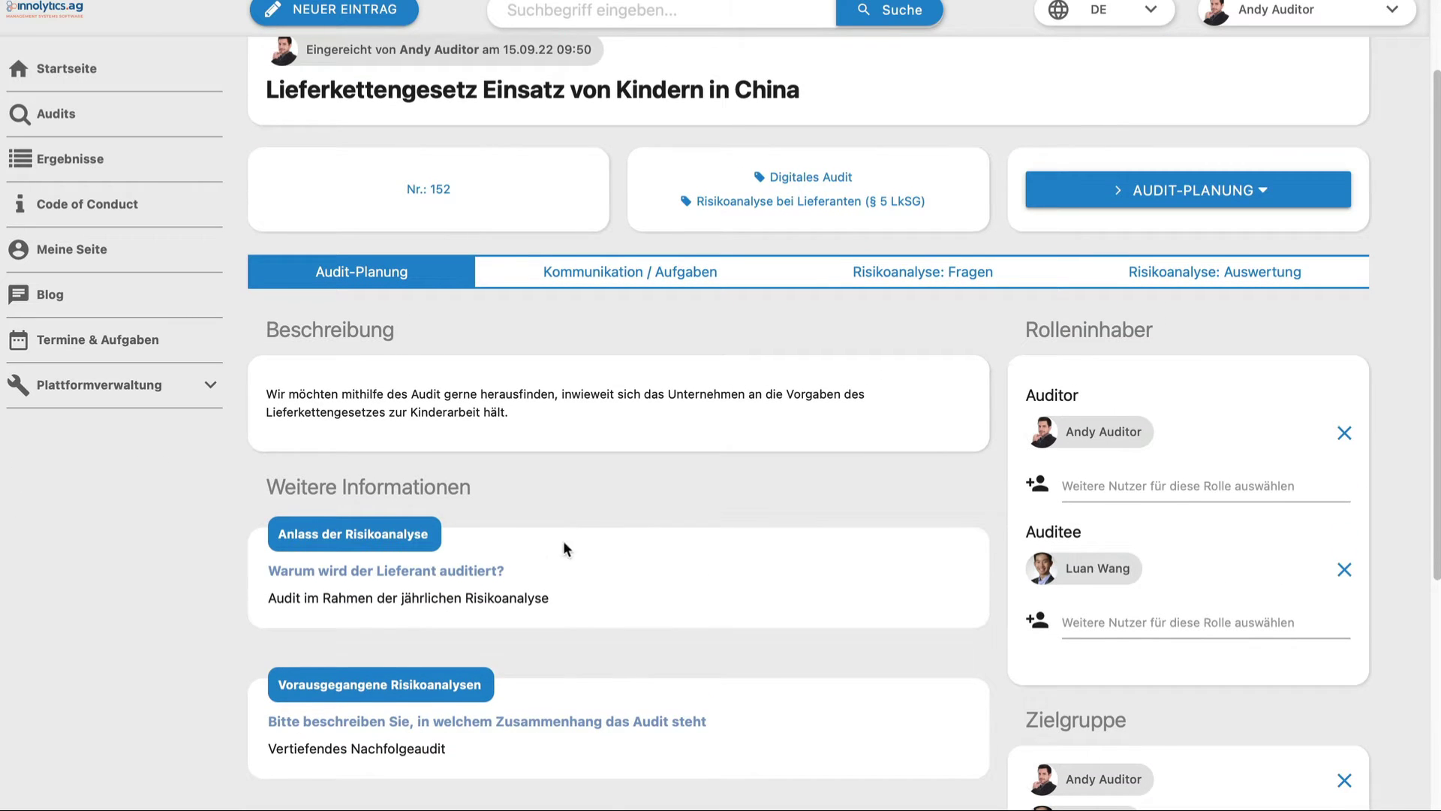
scroll(525, 510, down, 2)
click(438, 462)
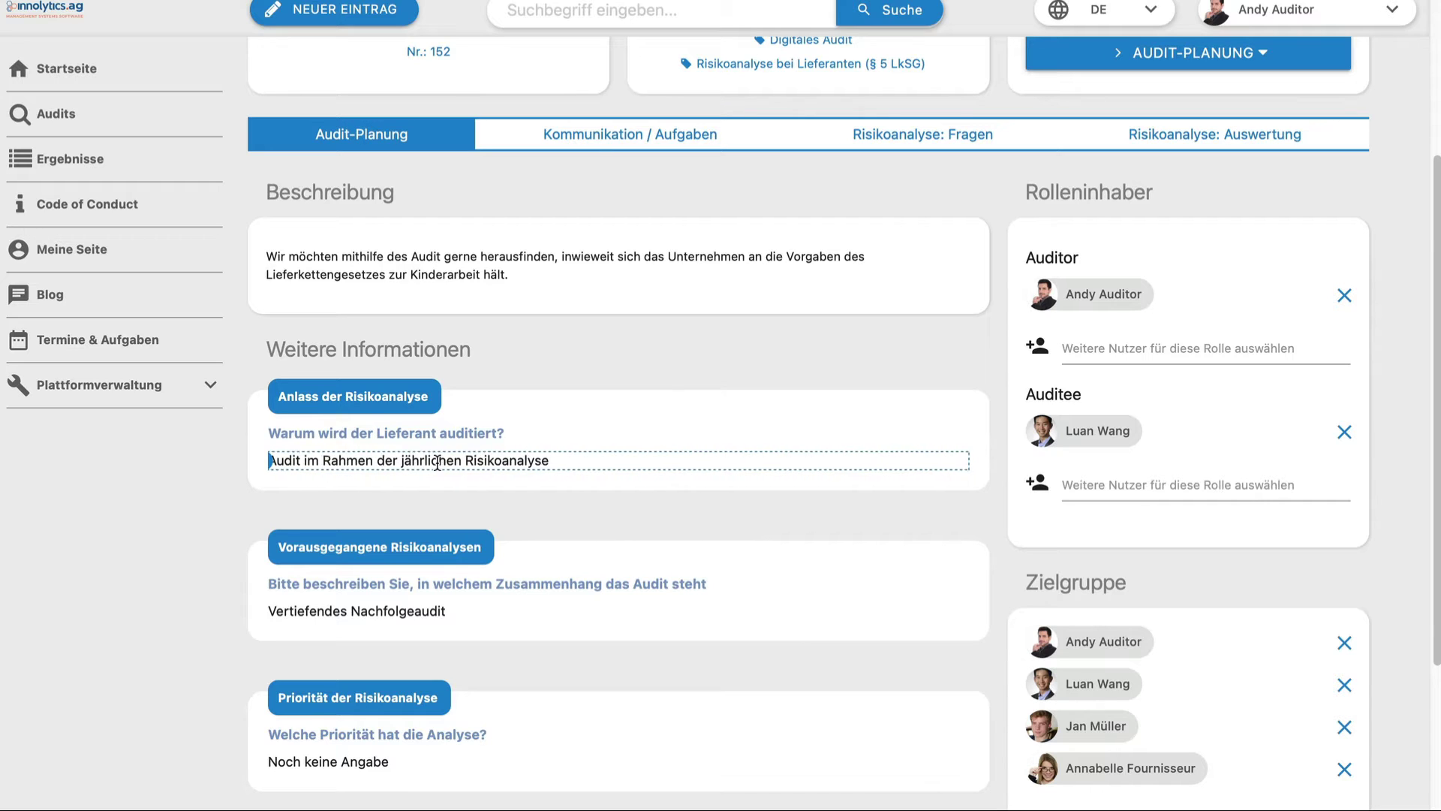
click(519, 440)
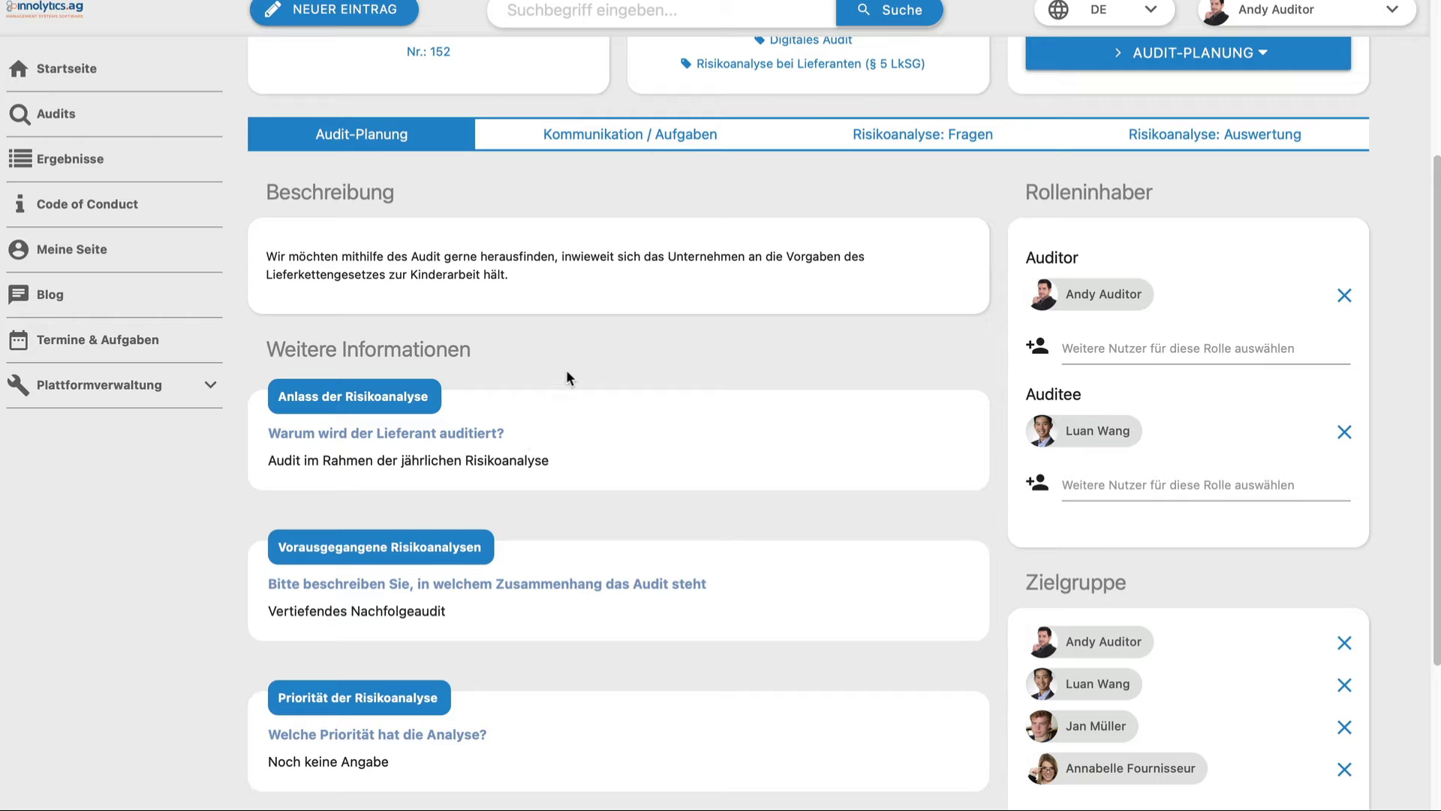
click(682, 141)
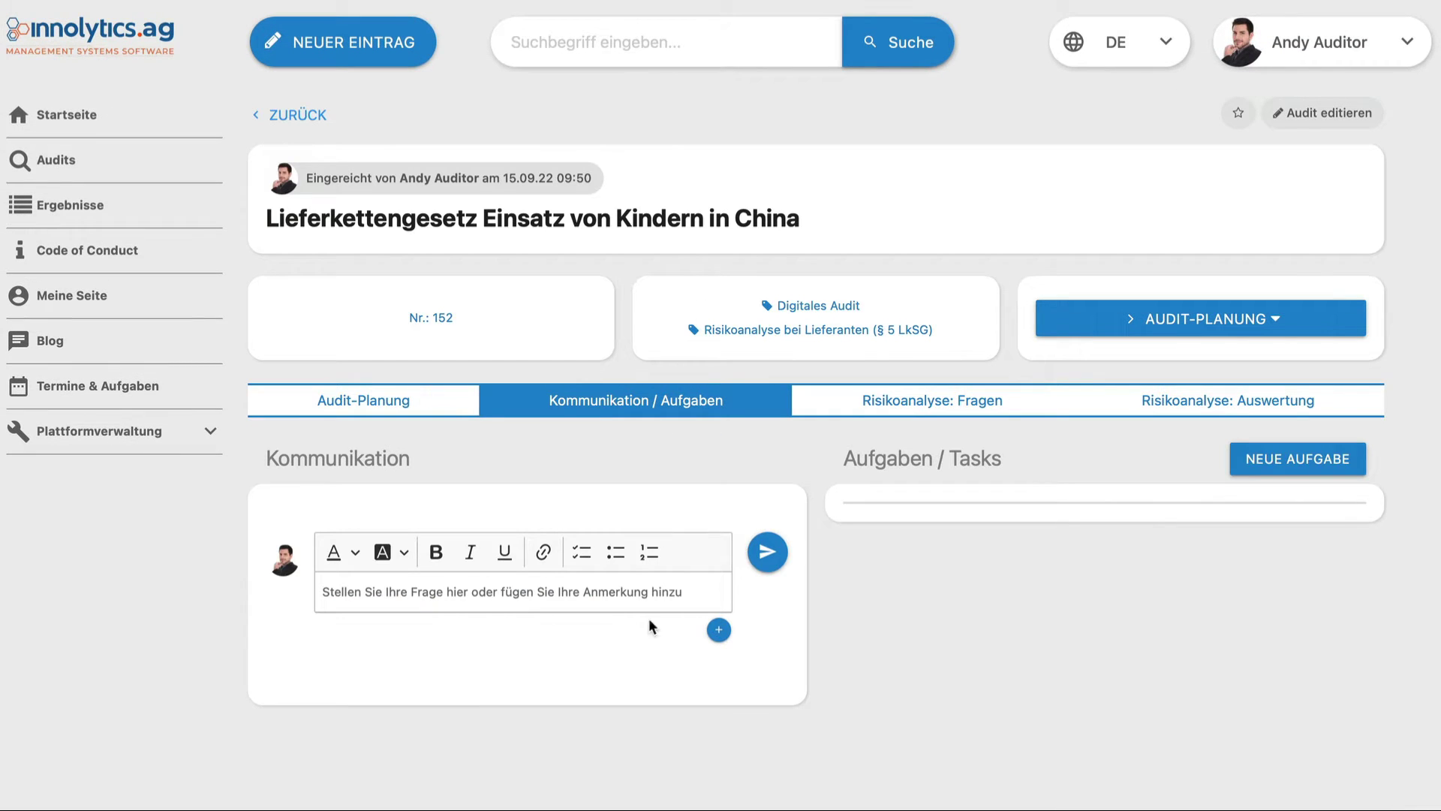
Step: Post the comment "Bitte stellen Sie alle Unterlagen bereit" in the audit's Kommunikation area
click(537, 595)
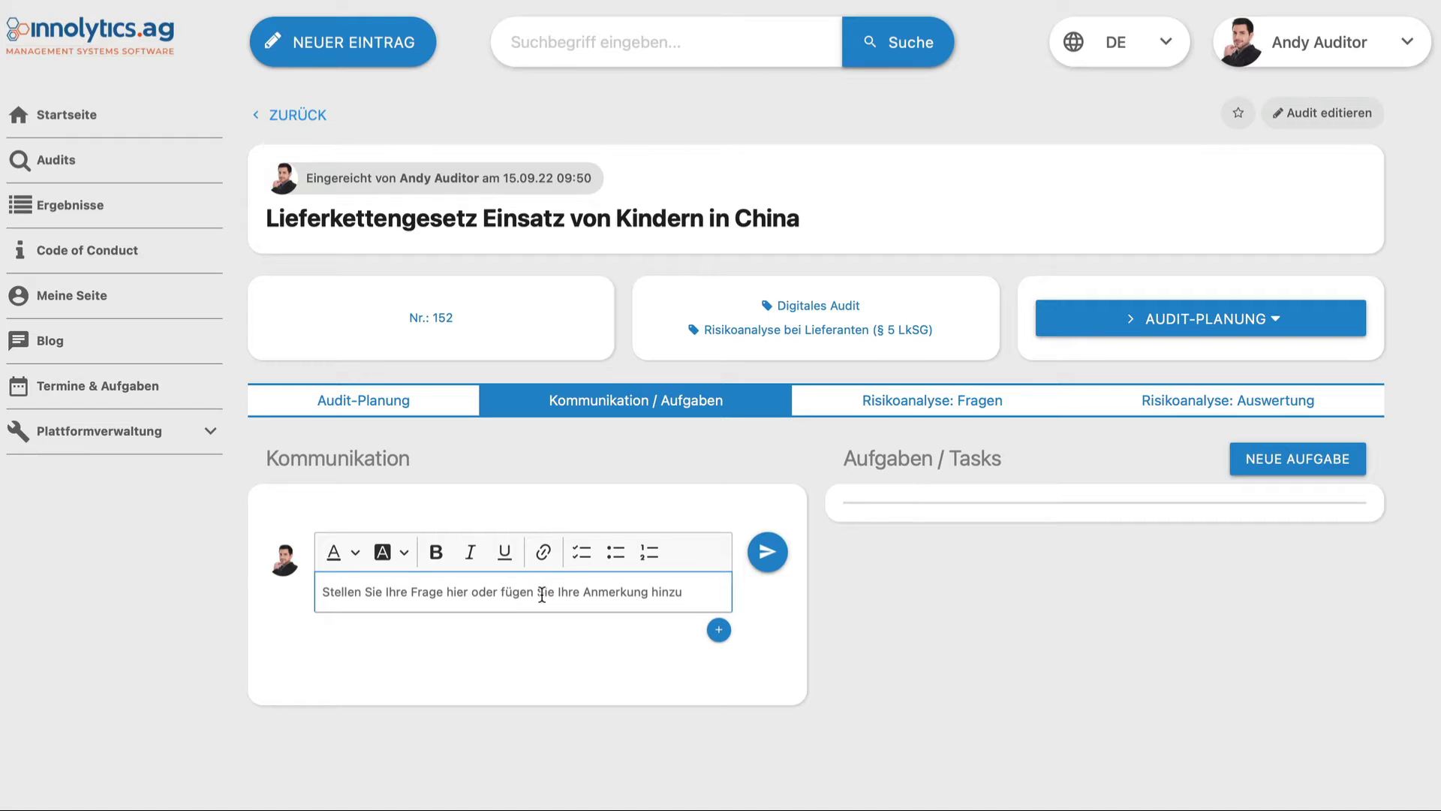
text(B)
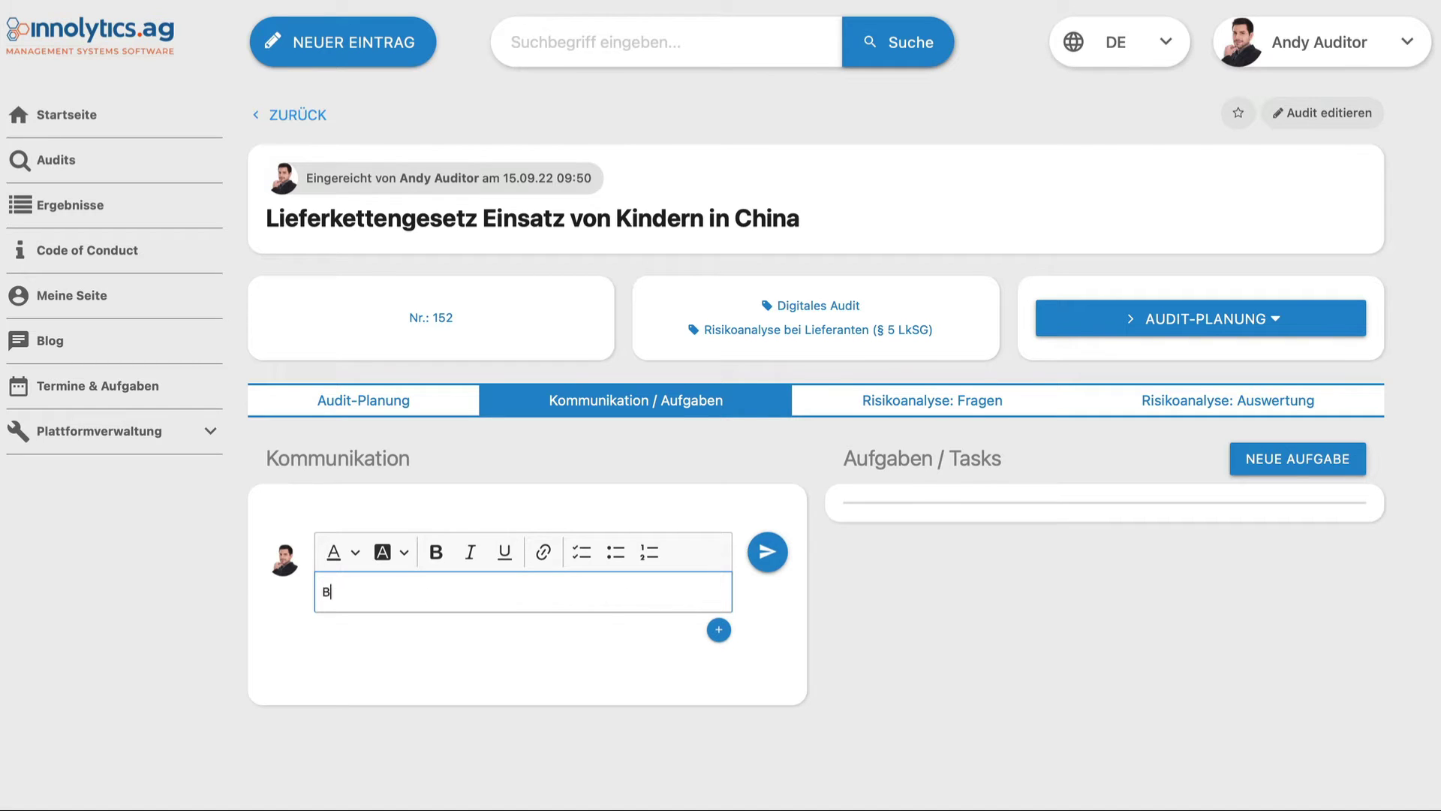
text(itte stellen Sie alle Unterlagen brei)
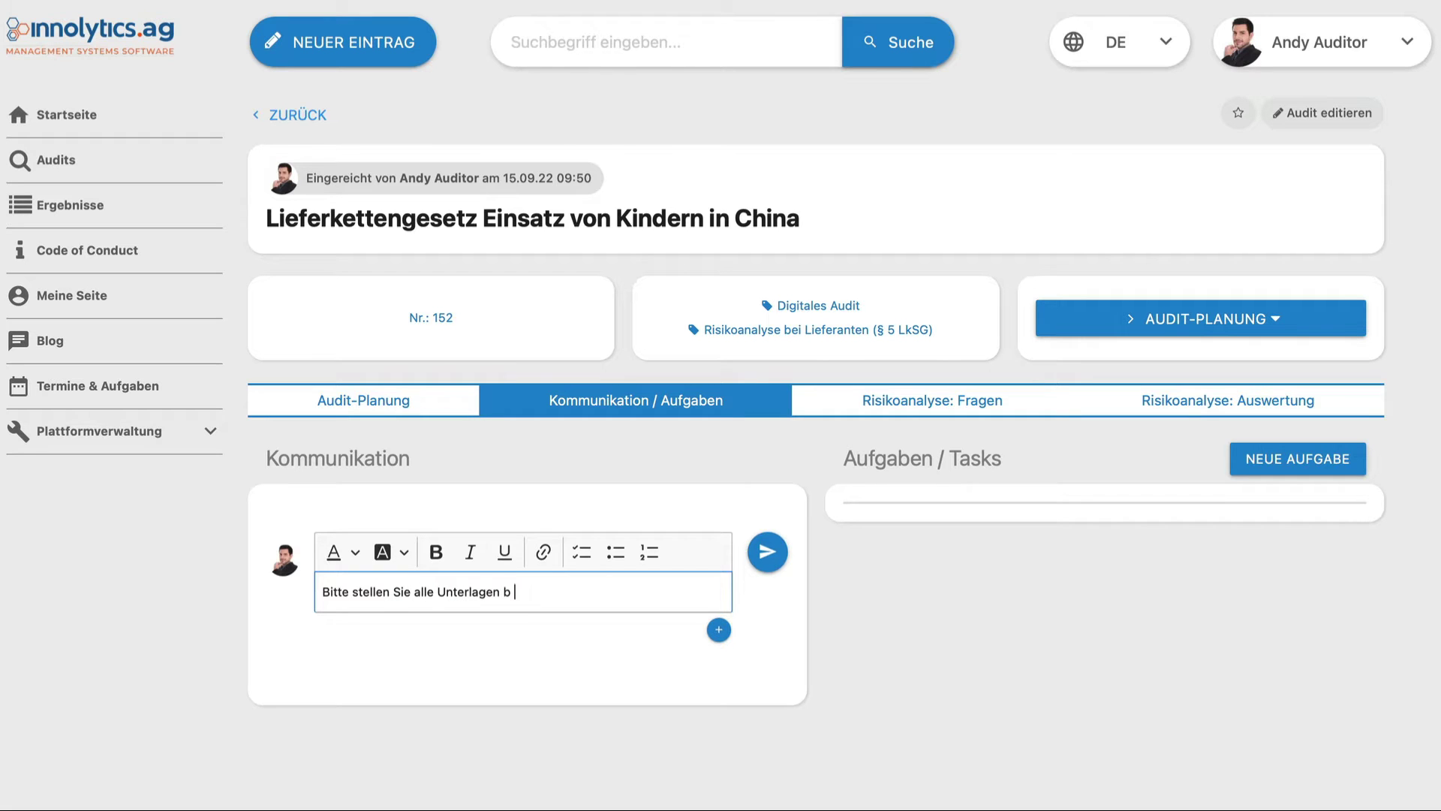
key(BackSpace)
key(BackSpace)
key(BackSpace)
text(ereit)
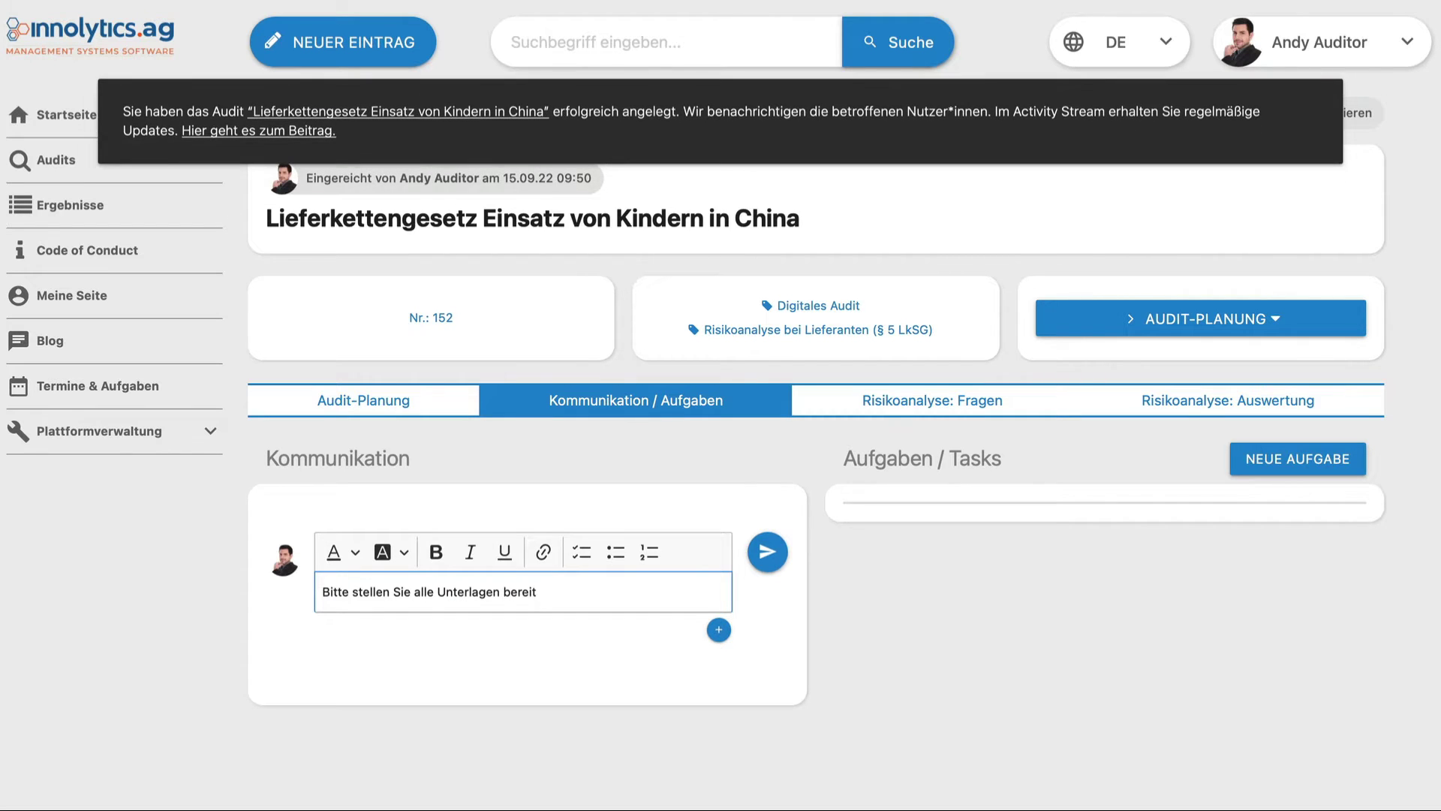
click(767, 555)
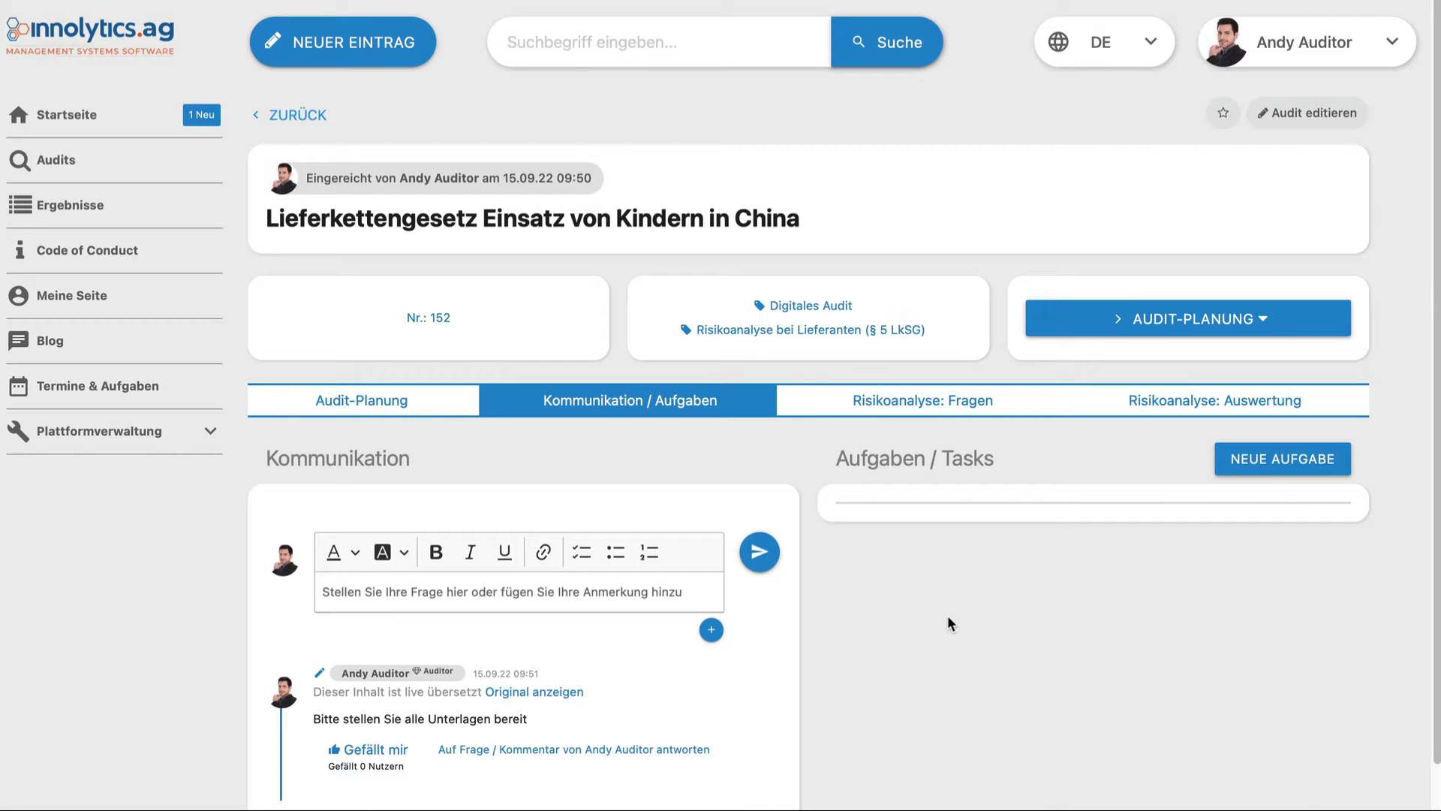
Step: Switch to the auditee's session, open "Supply chain law Use of children in China" from the activity stream, and review its planning details
key(super+Tab)
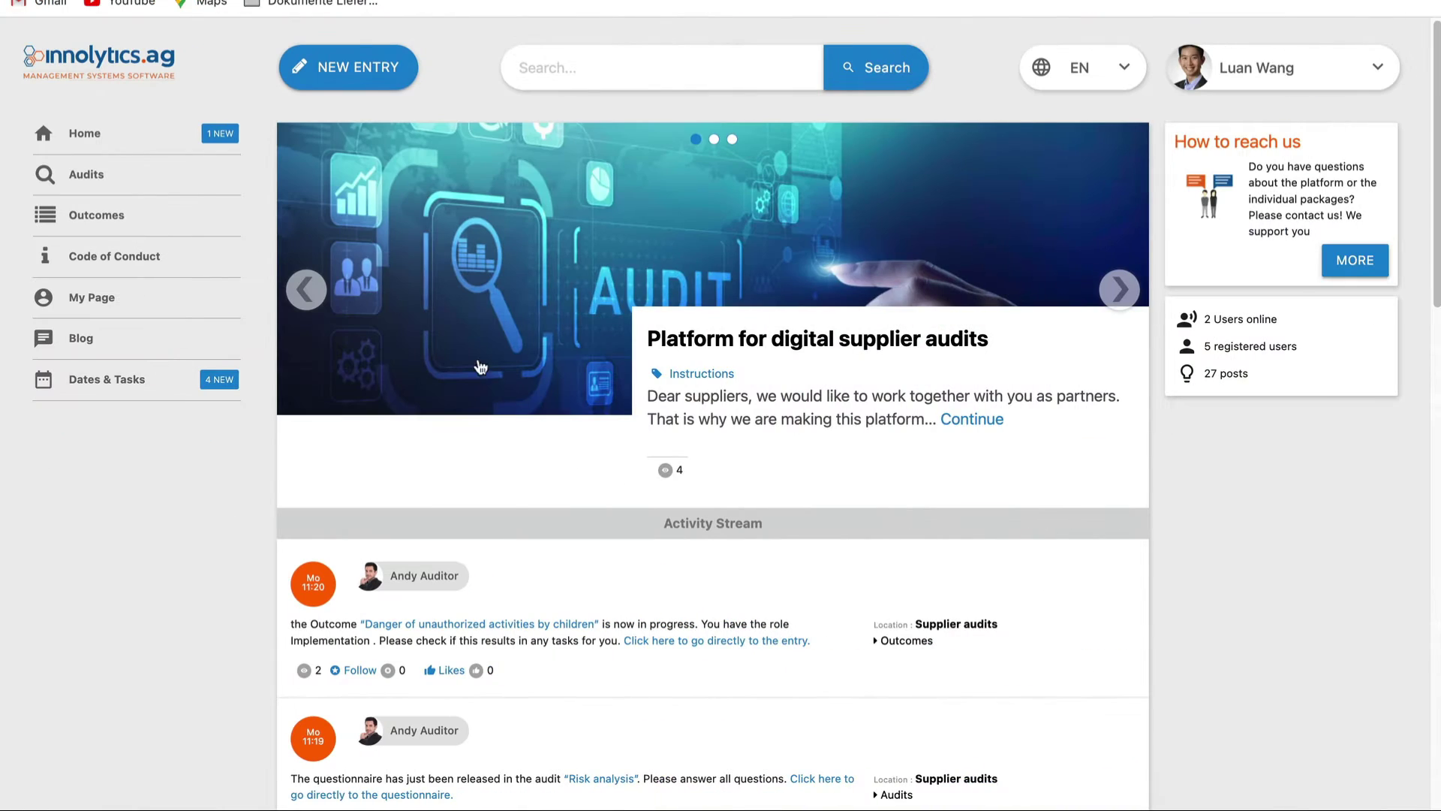
click(131, 136)
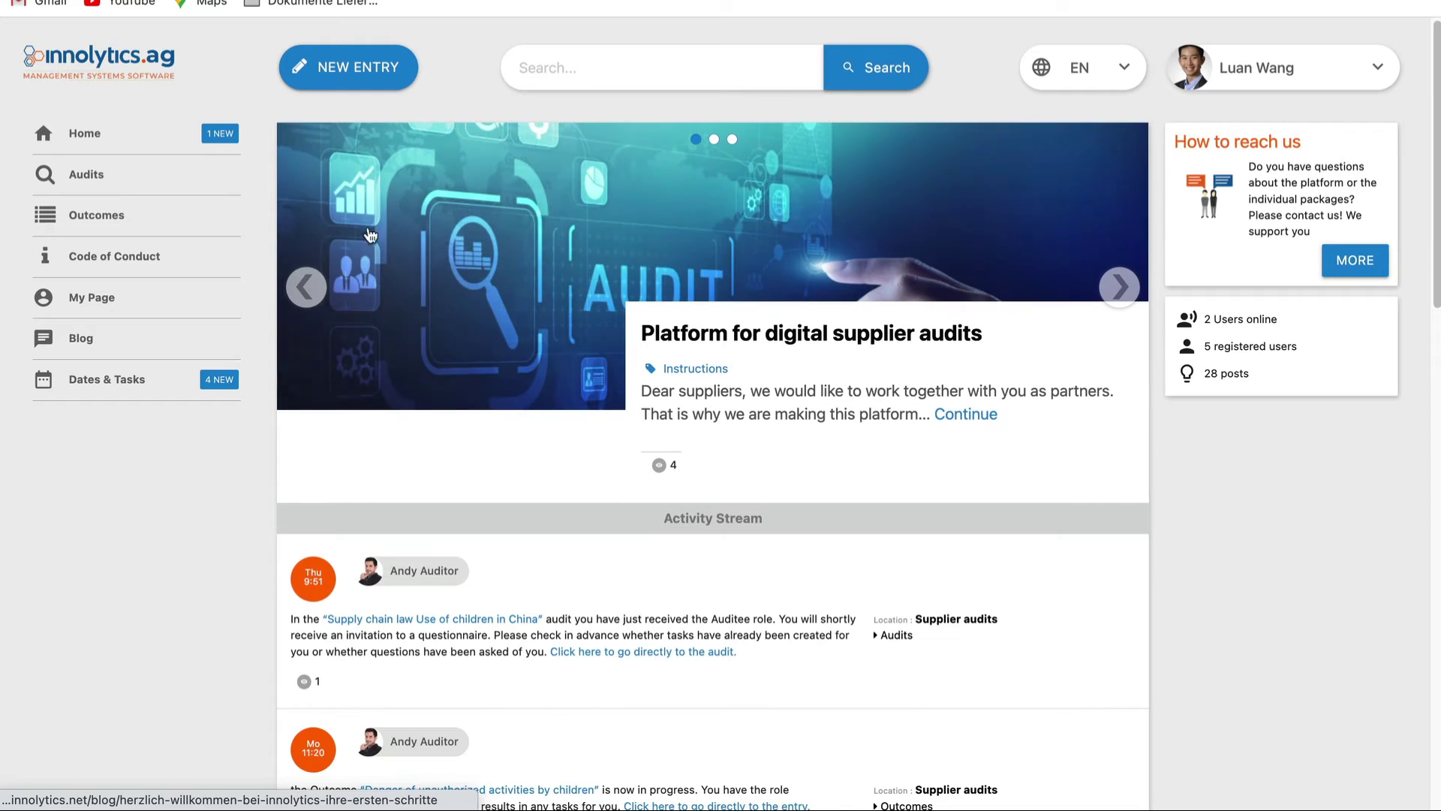
scroll(815, 390, down, 4)
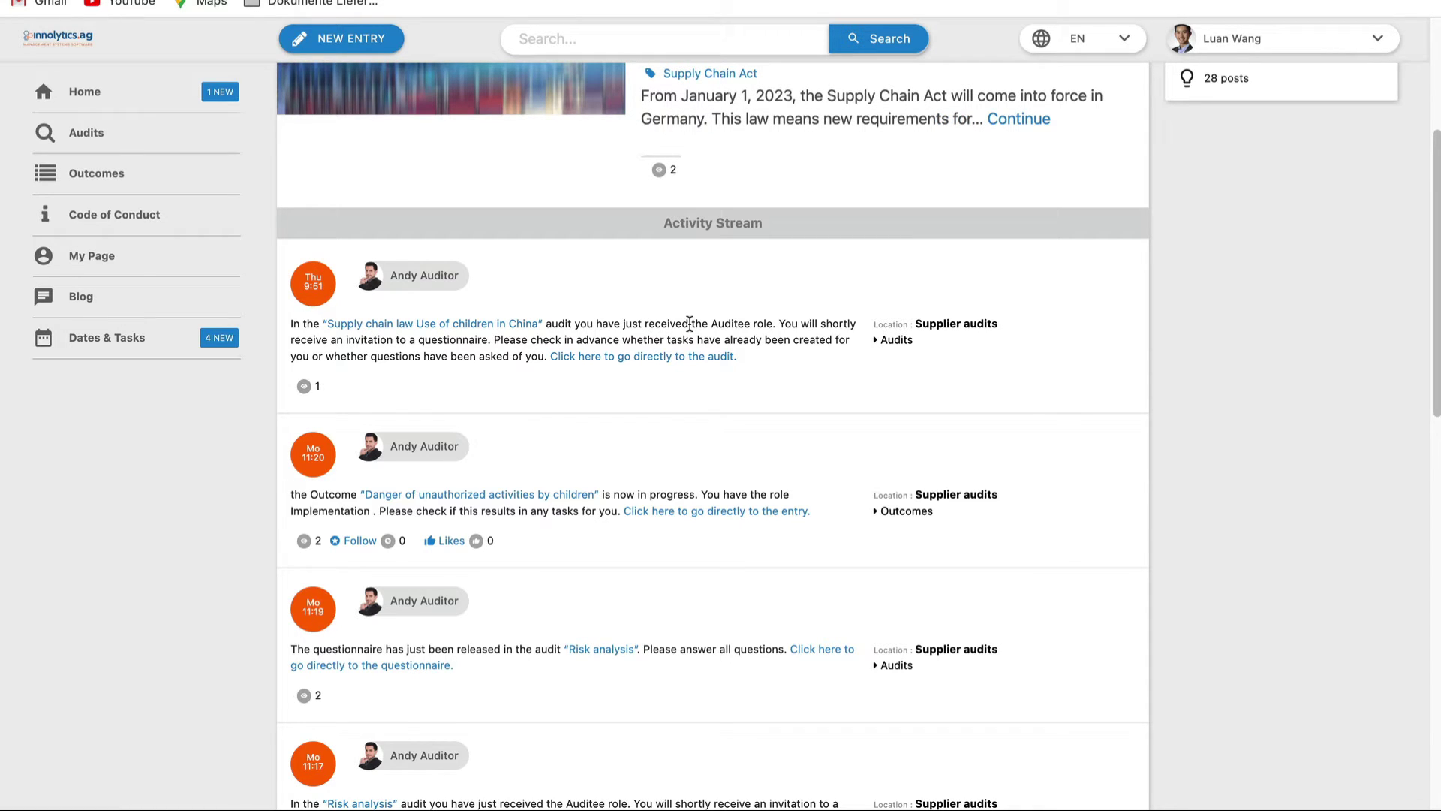
click(497, 325)
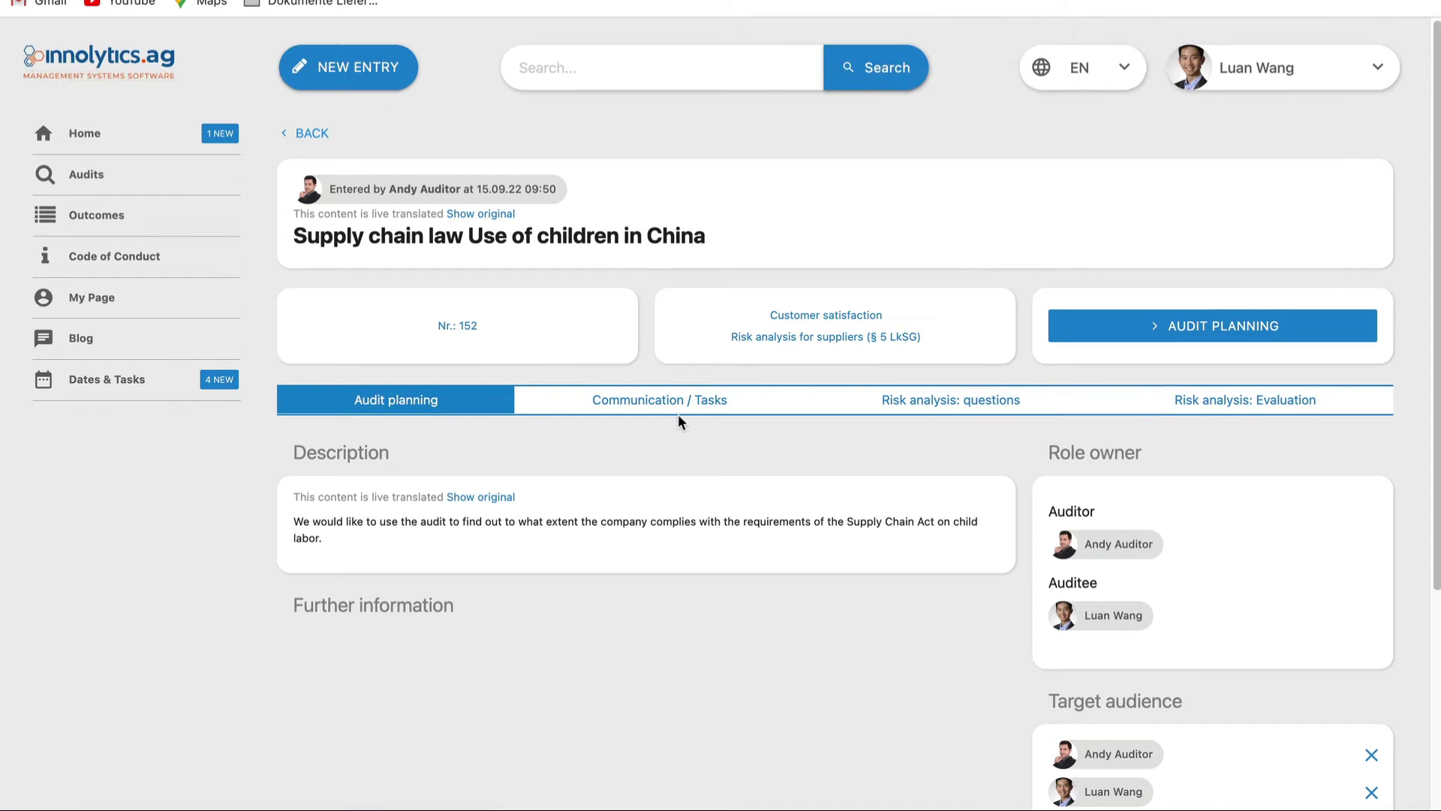
scroll(680, 417, down, 3)
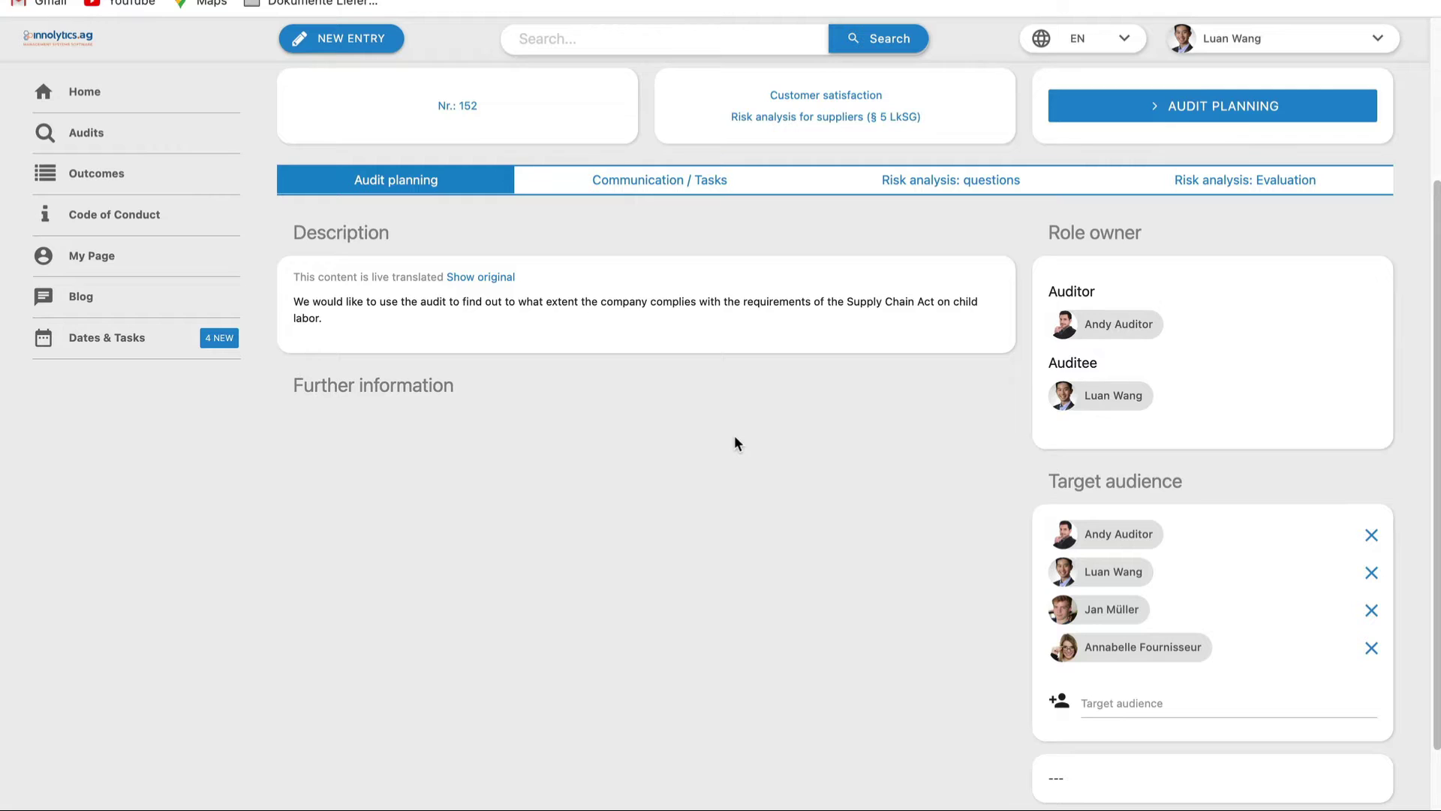
scroll(725, 465, up, 3)
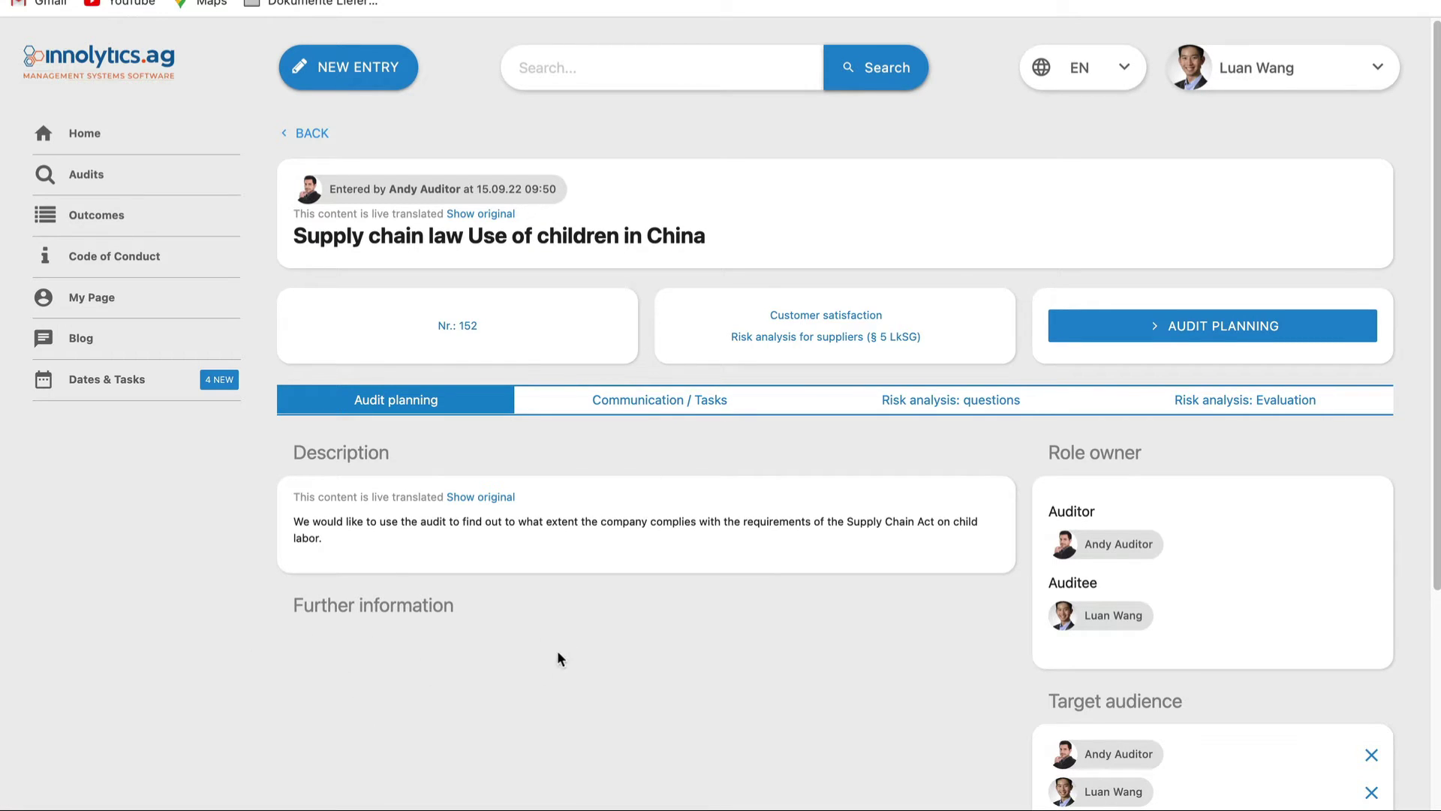
Step: View the auditor's comment in the Communication / Tasks section in its original language and return it to the live translation
click(681, 415)
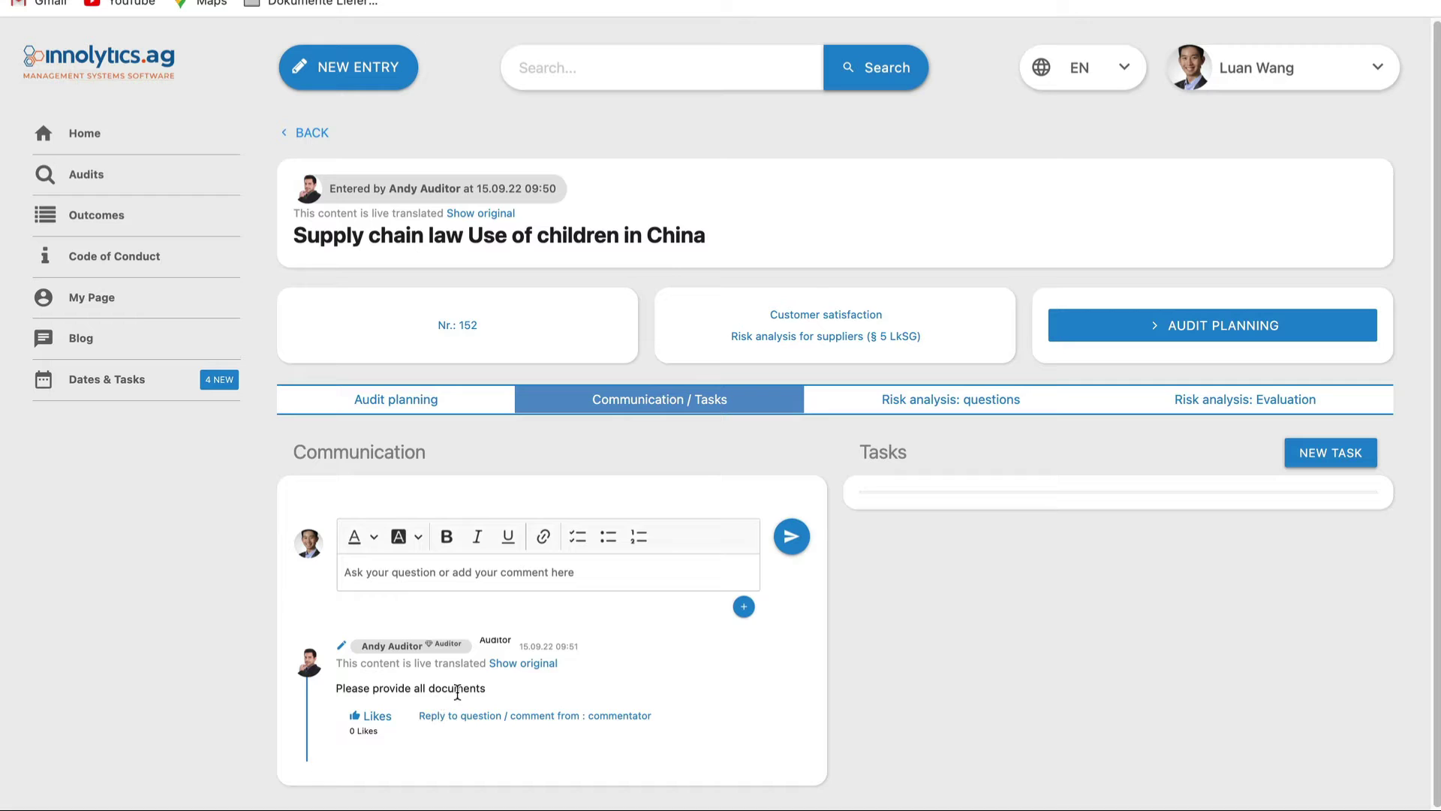
click(525, 665)
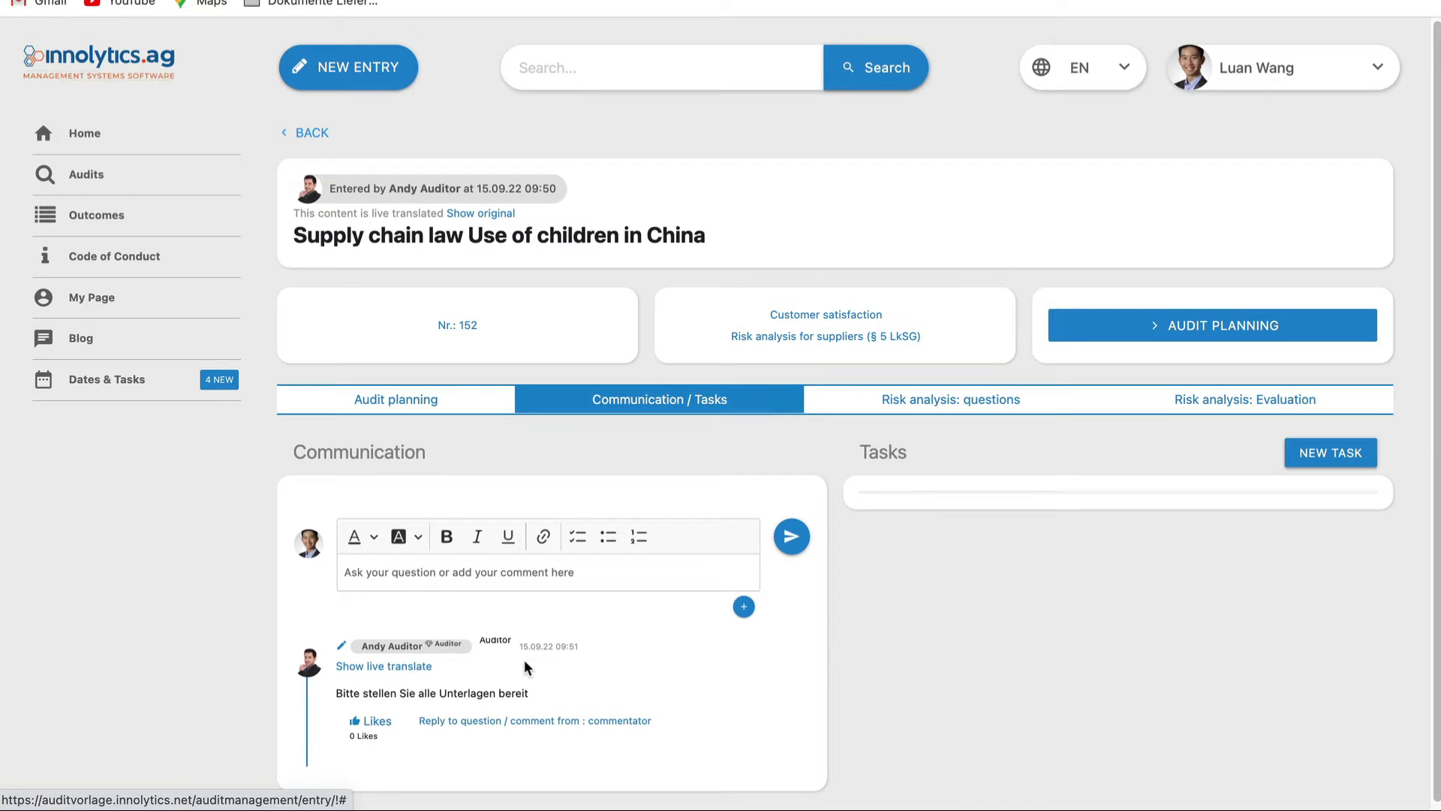
click(422, 672)
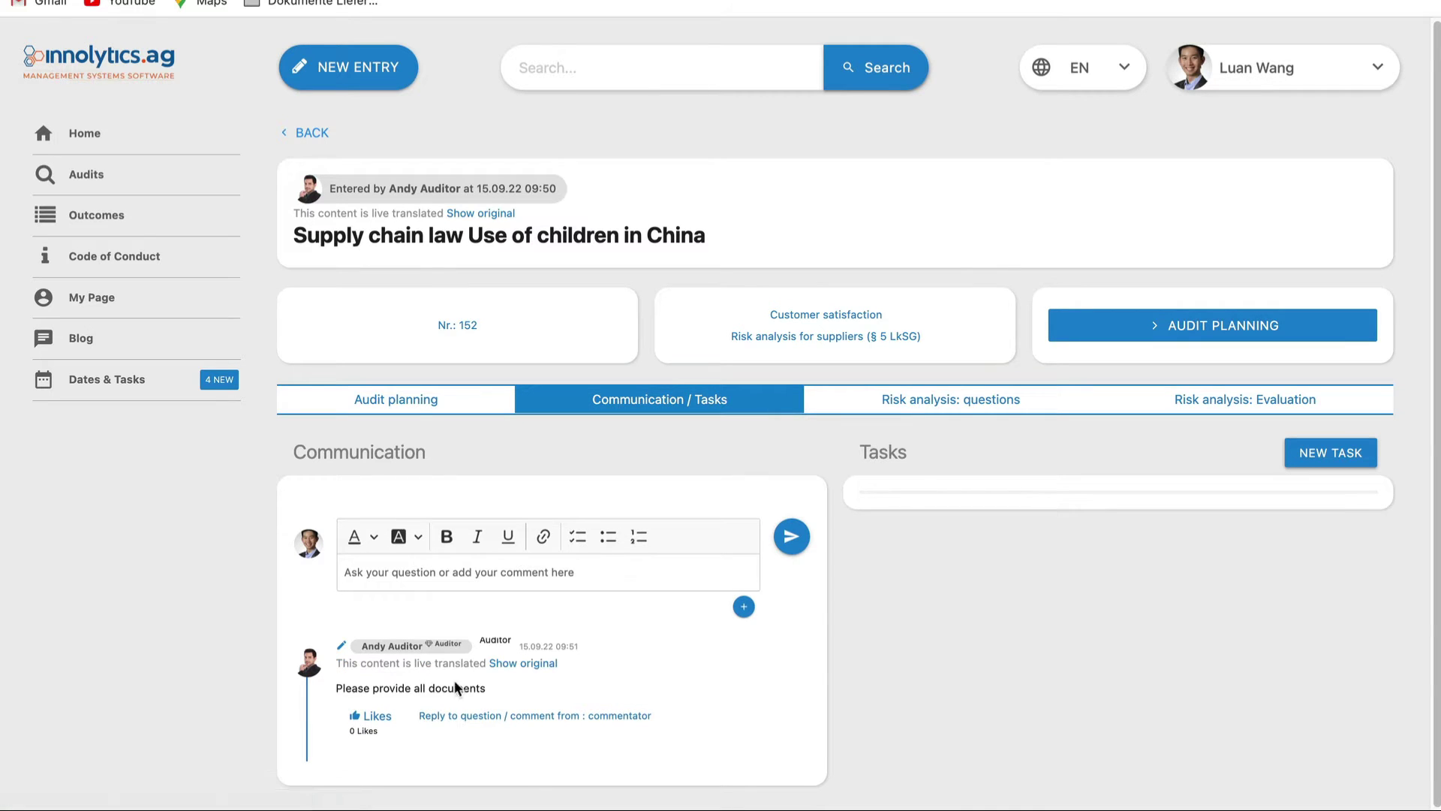
Step: Write the reply "Here are the documents" to the auditor's comment
click(481, 717)
scroll(661, 611, down, 2)
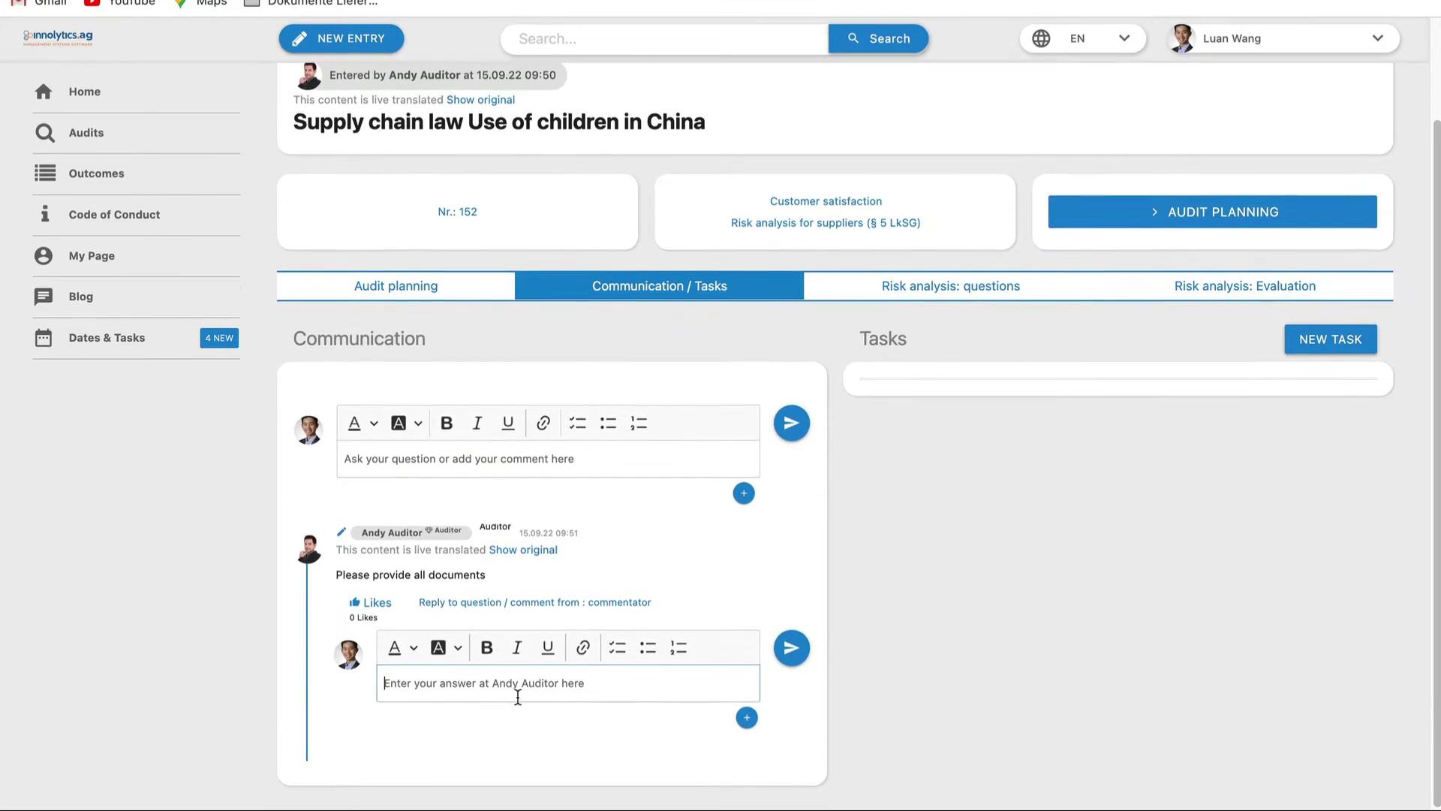
text(Her)
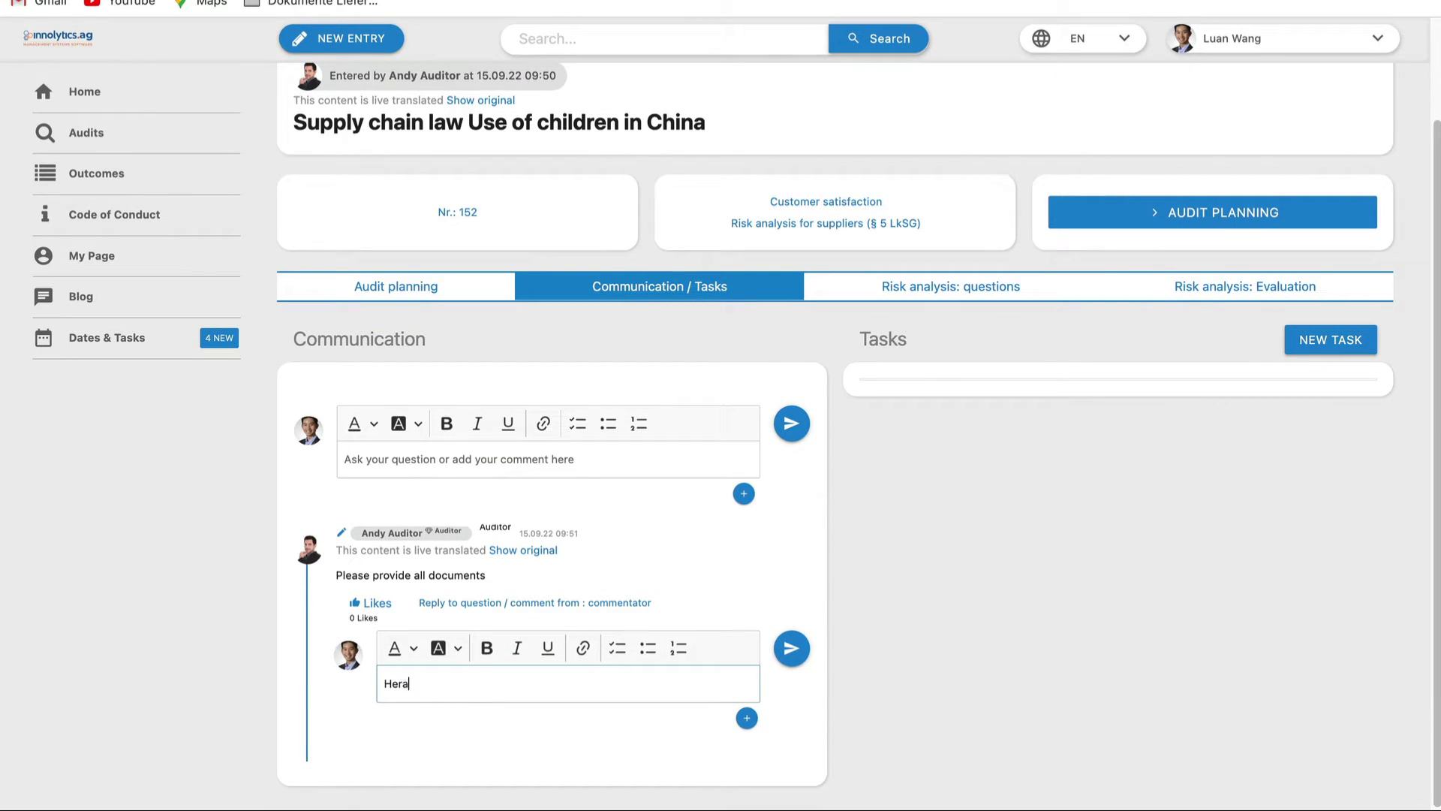
text(e are the do)
text(cume)
key(BackSpace)
text(men)
Step: Attach "Digitaler Lieferantenaudit Nutzen.pdf" from the Prospekte folder to the reply, copy the file's link, and send the reply
click(746, 717)
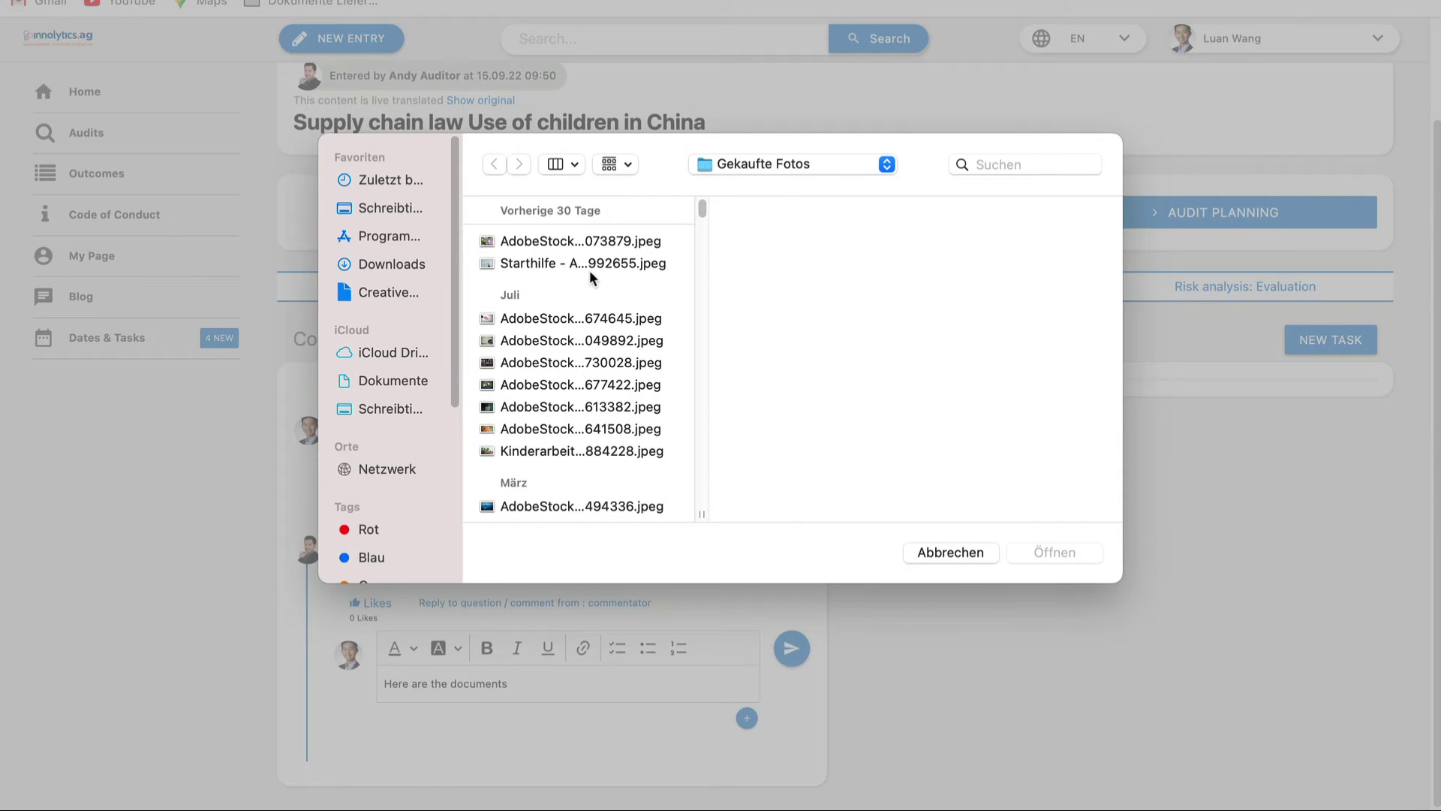
click(740, 165)
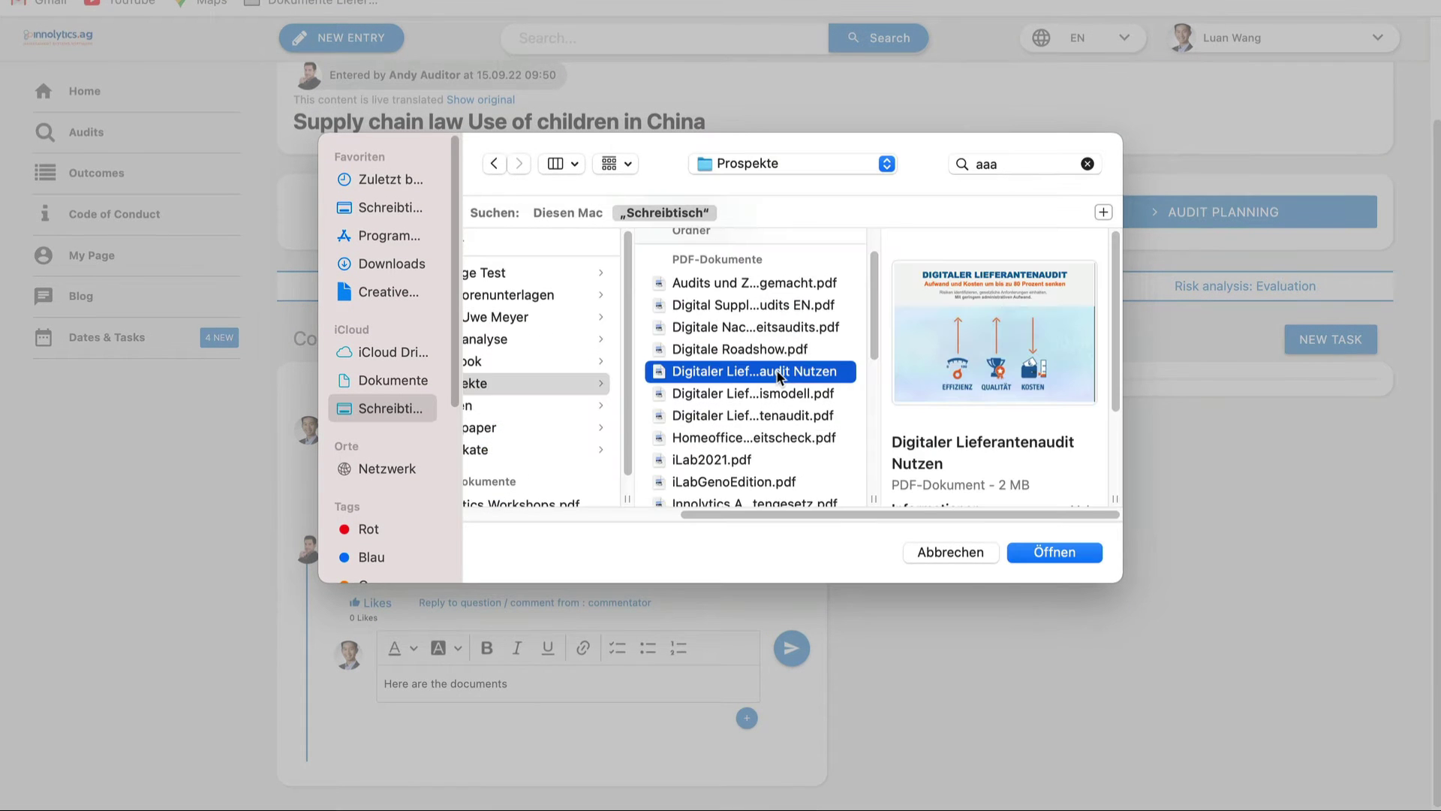
click(1049, 553)
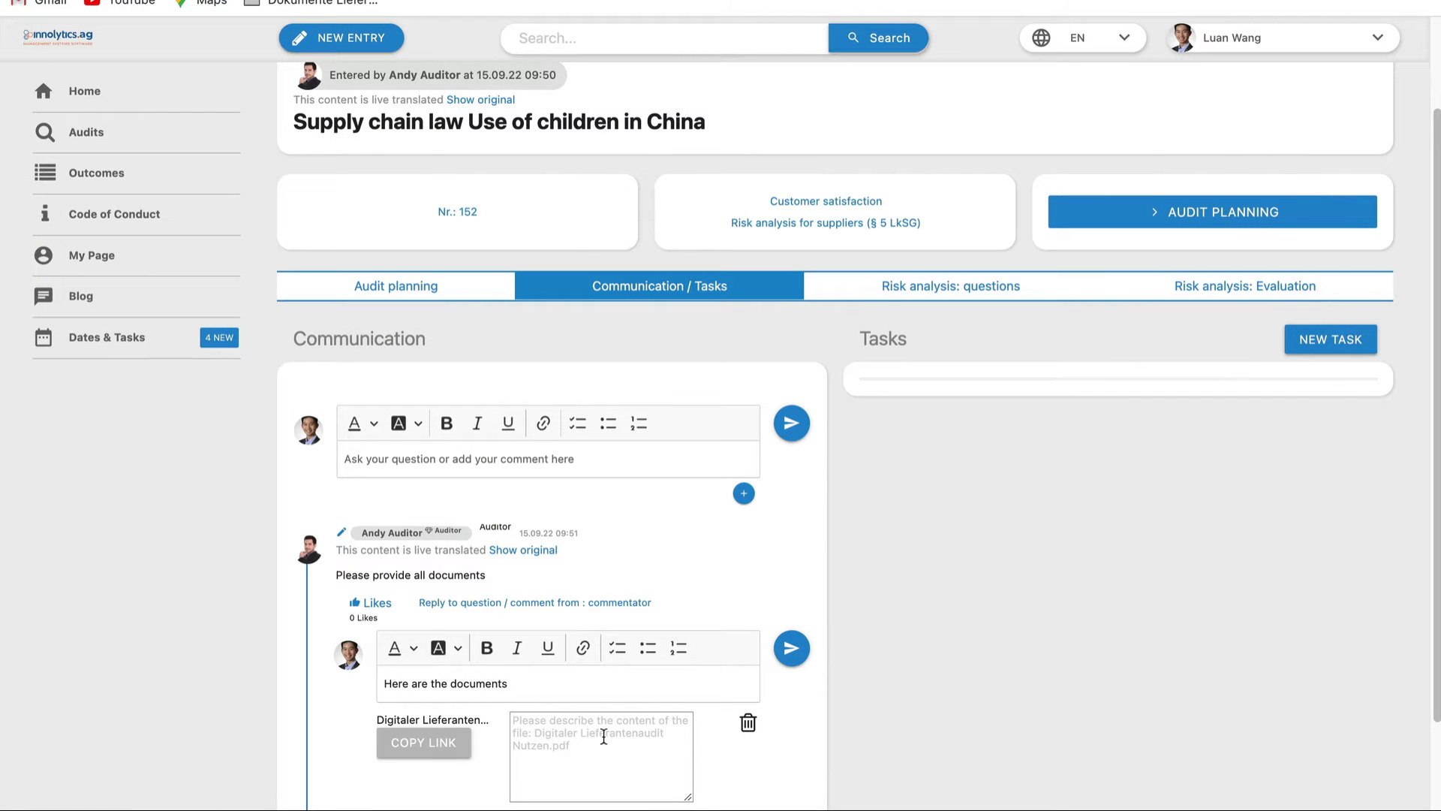
click(426, 744)
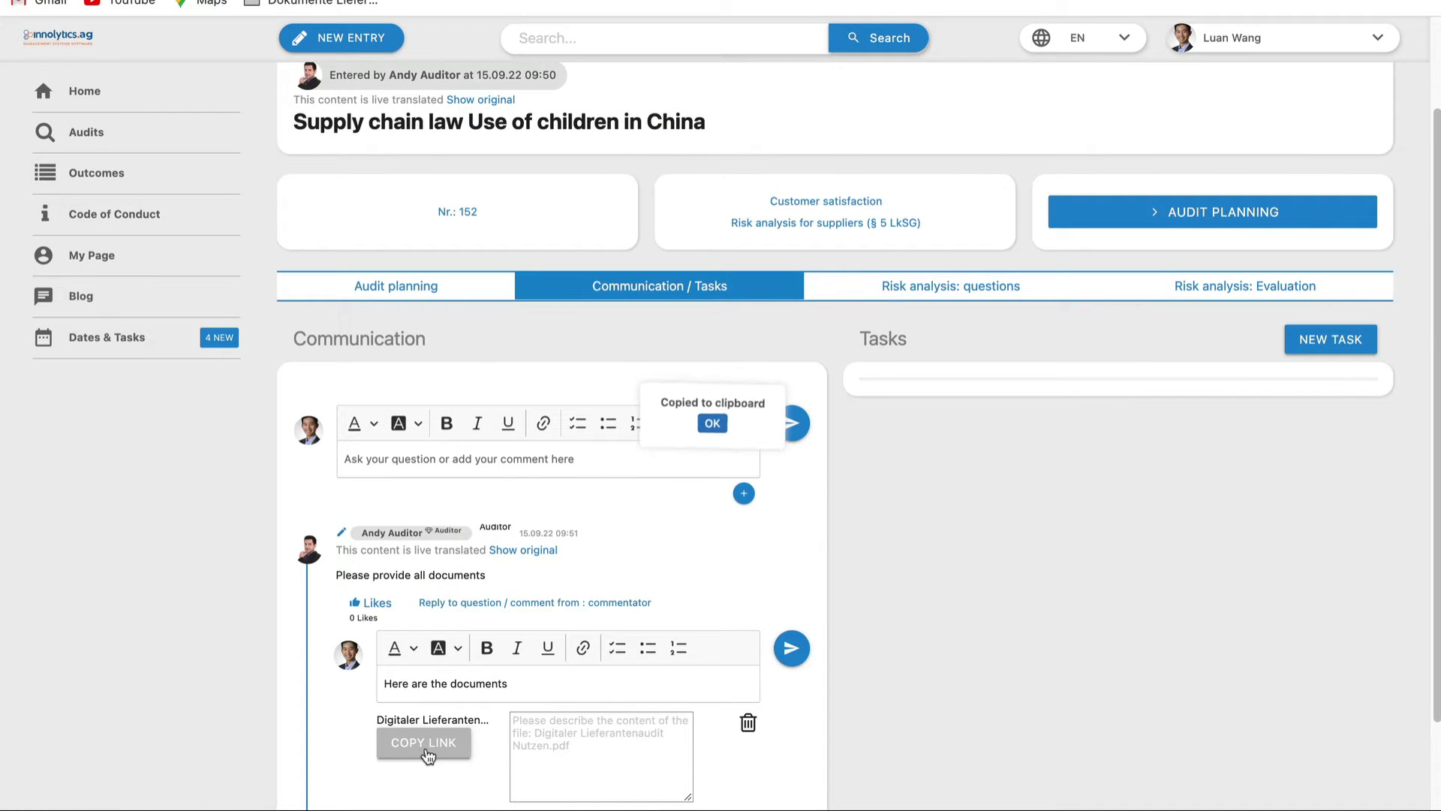
click(791, 650)
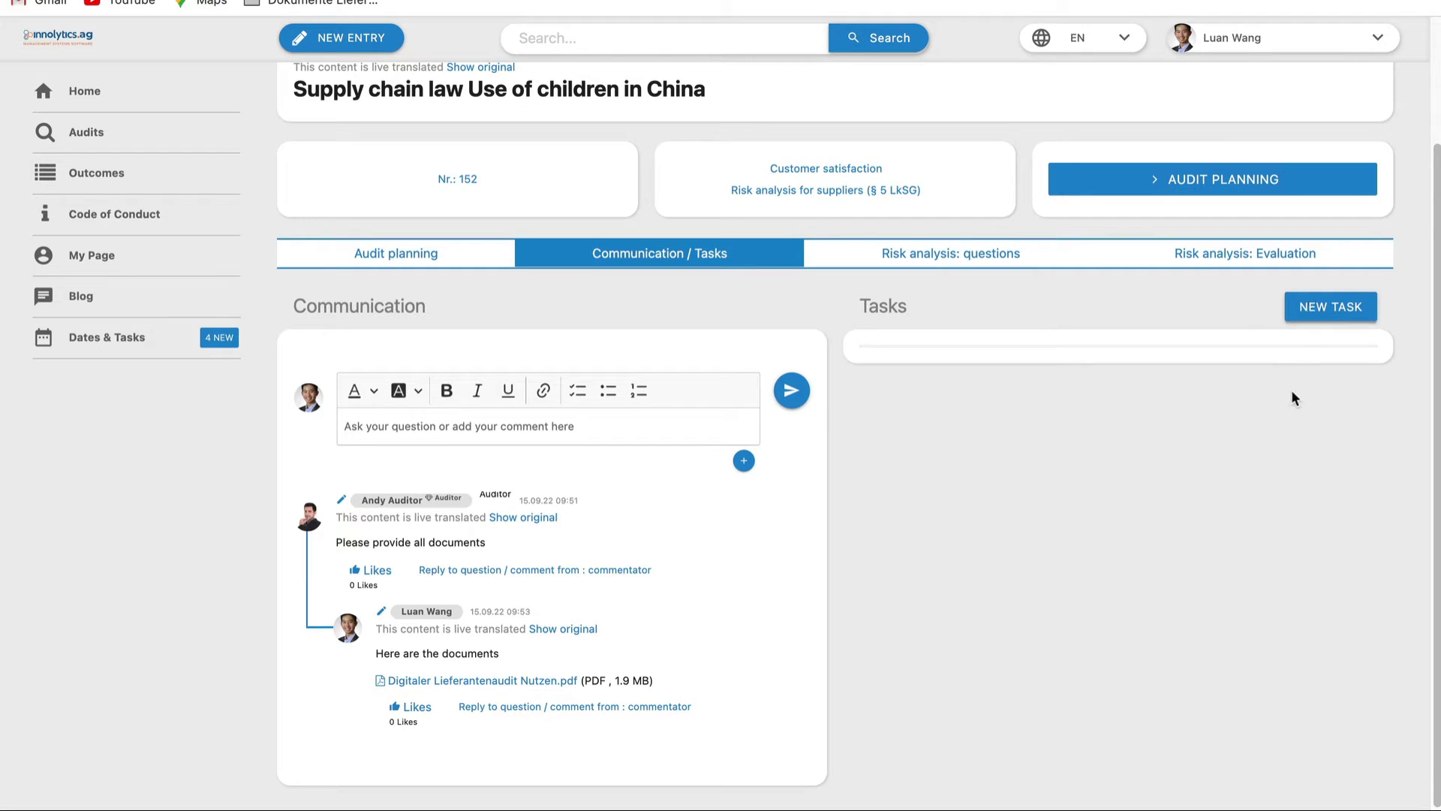
Step: Look at the Dates & Tasks overview, and reopen the China audit's Communication / Tasks section from the list of audits
scroll(1284, 405, up, 1)
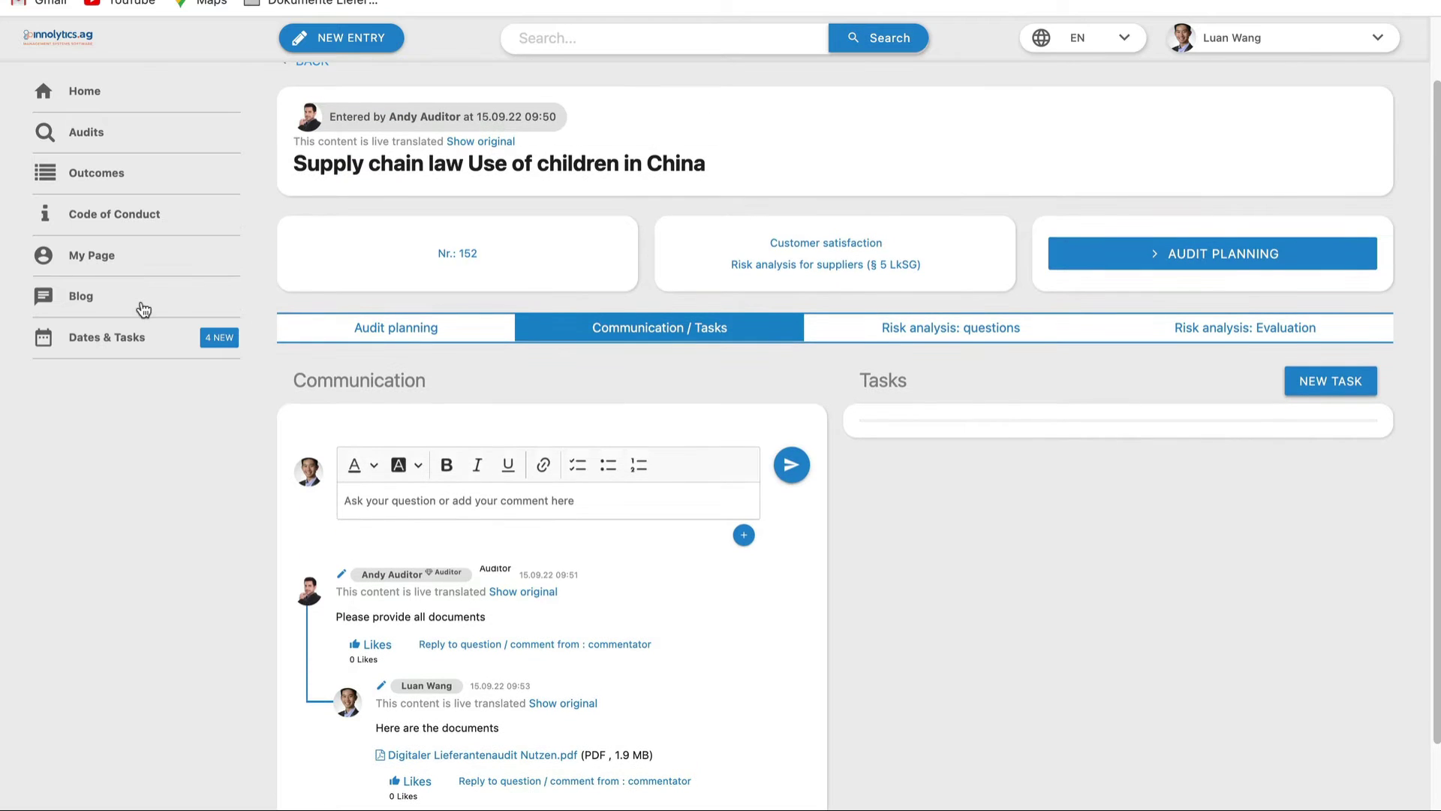
click(128, 341)
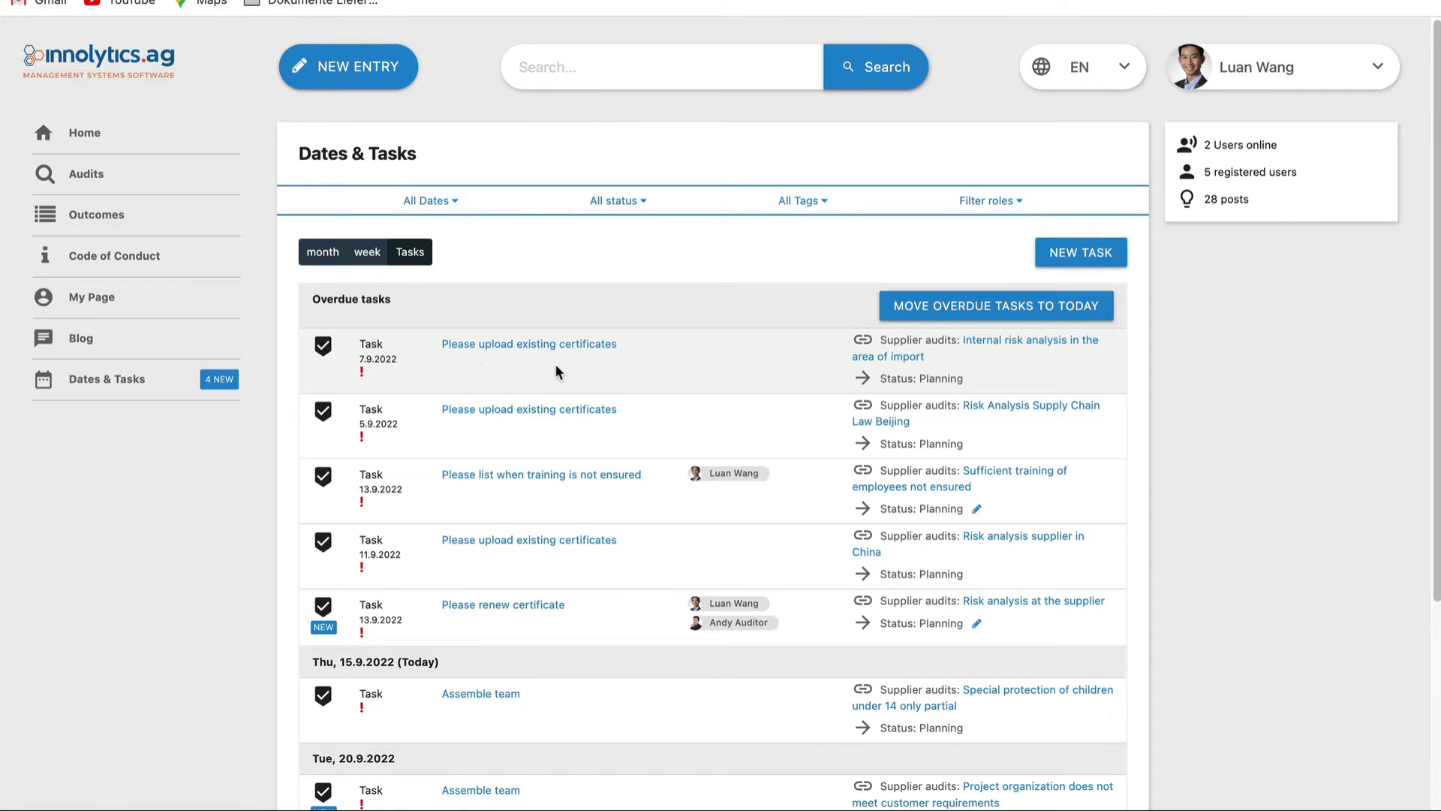
click(107, 185)
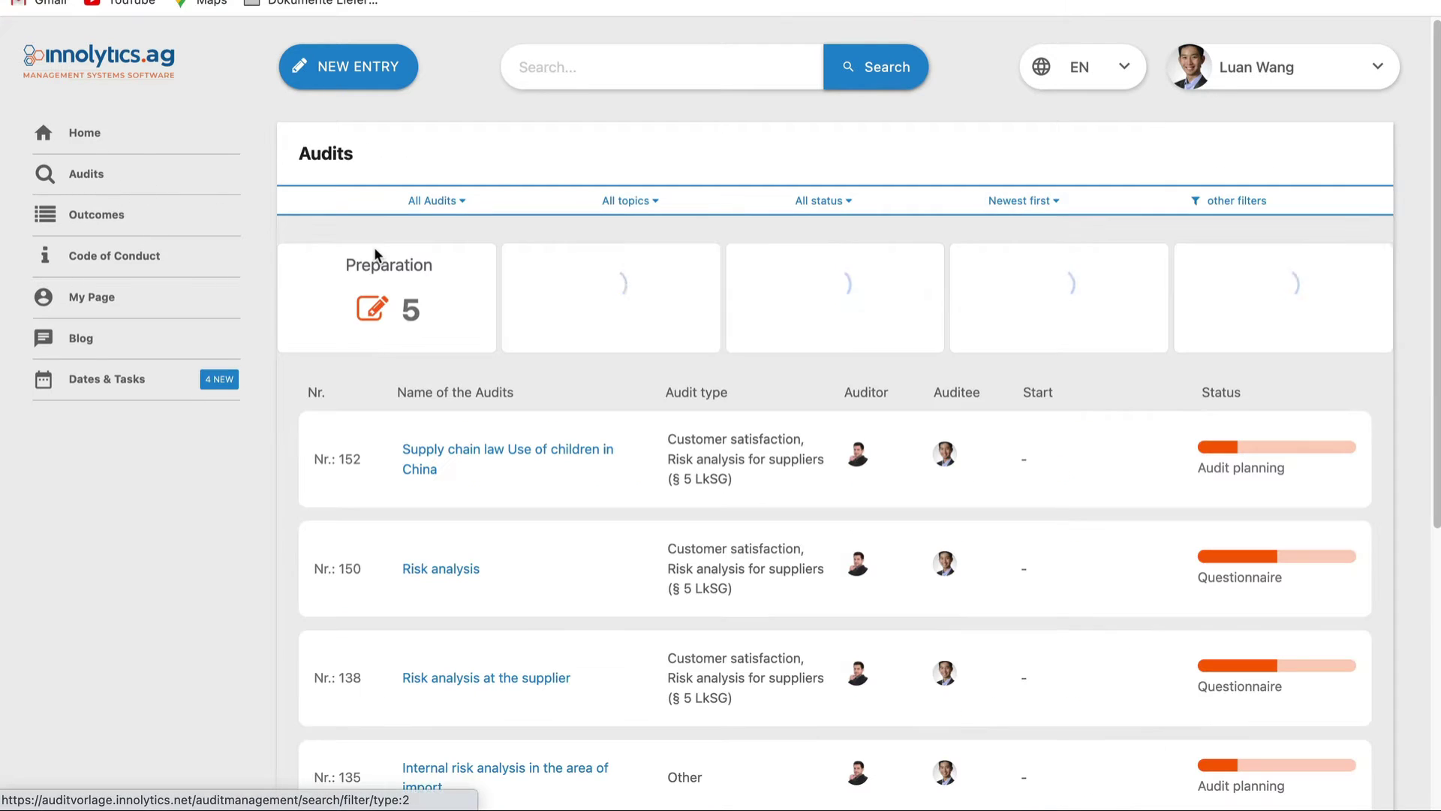
click(495, 450)
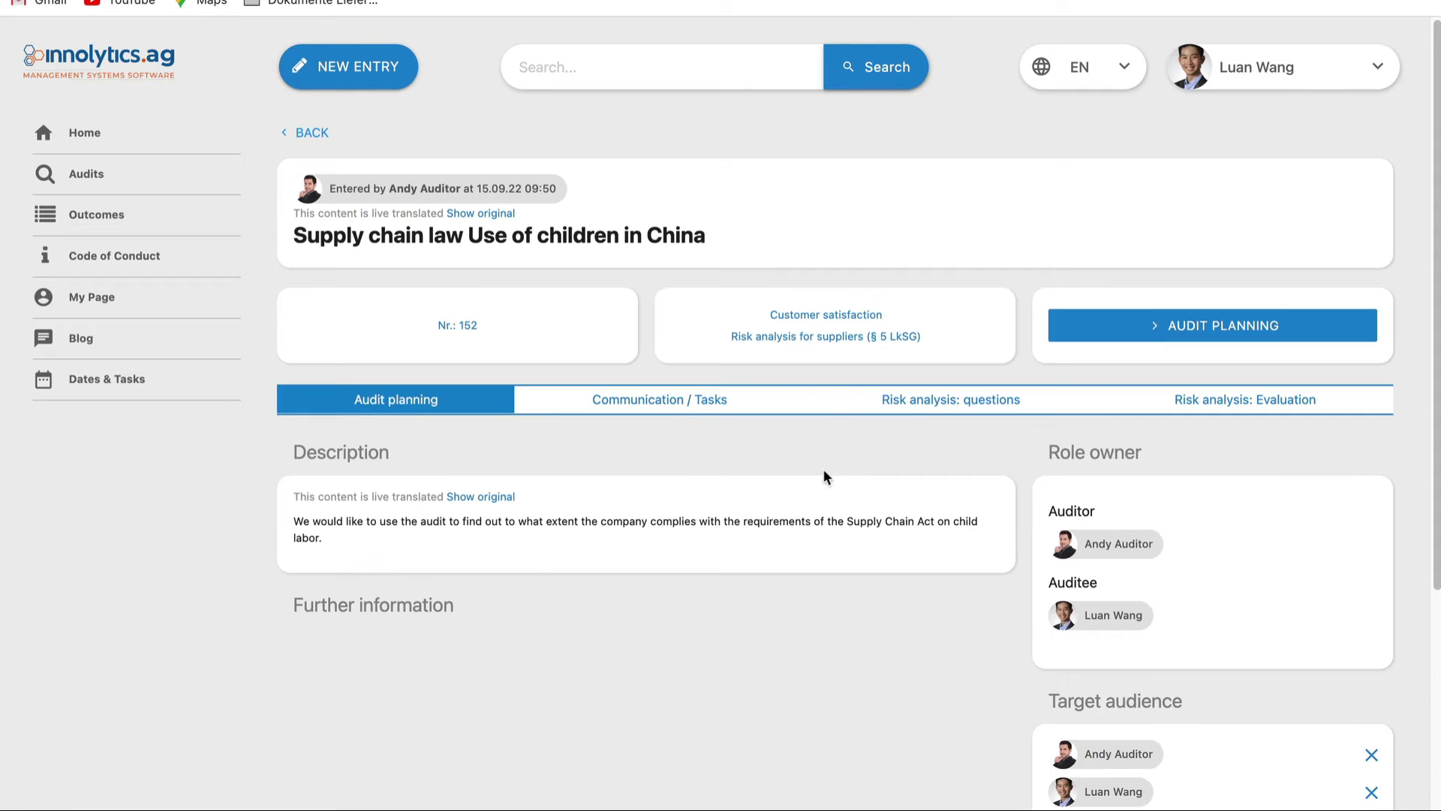
click(664, 401)
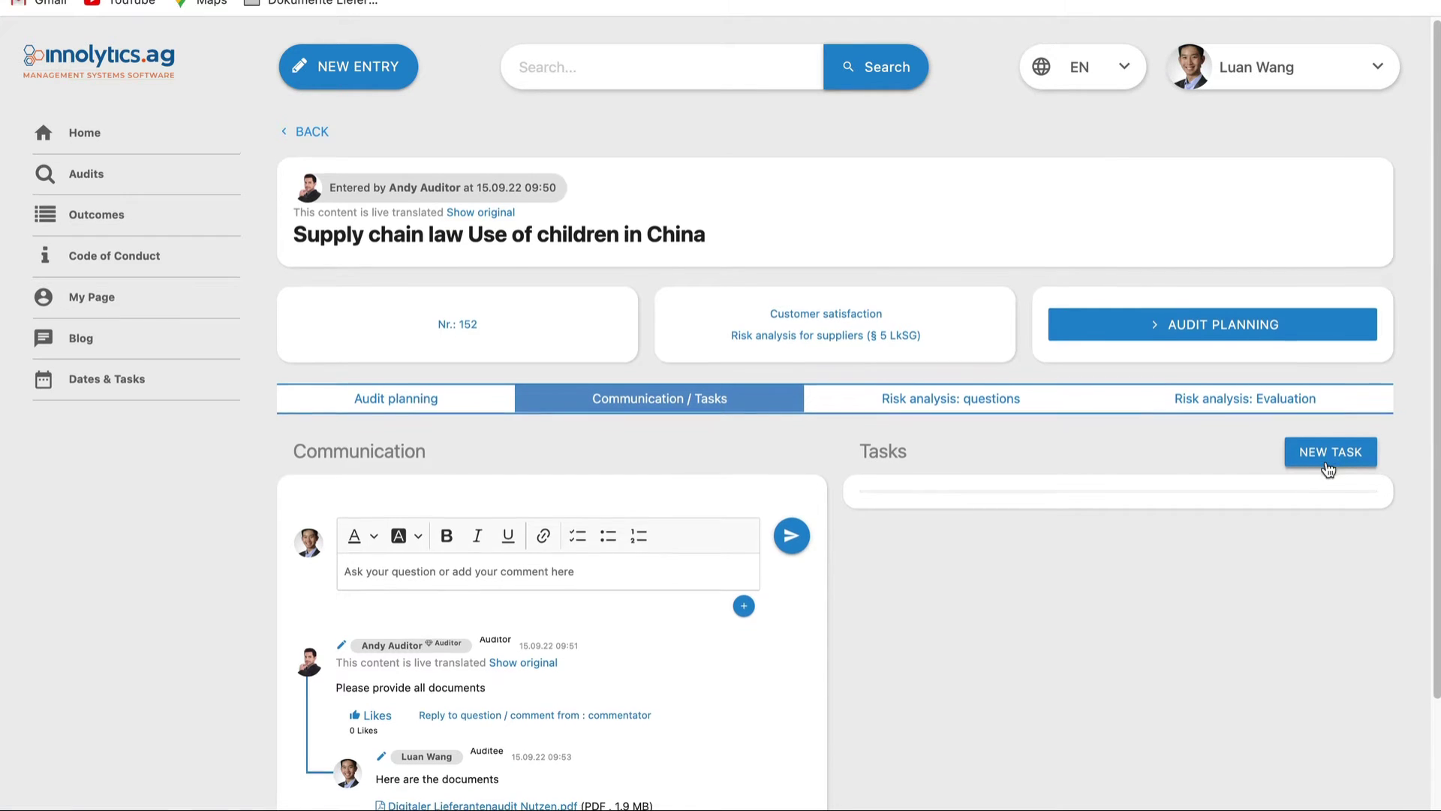
scroll(1113, 363, down, 2)
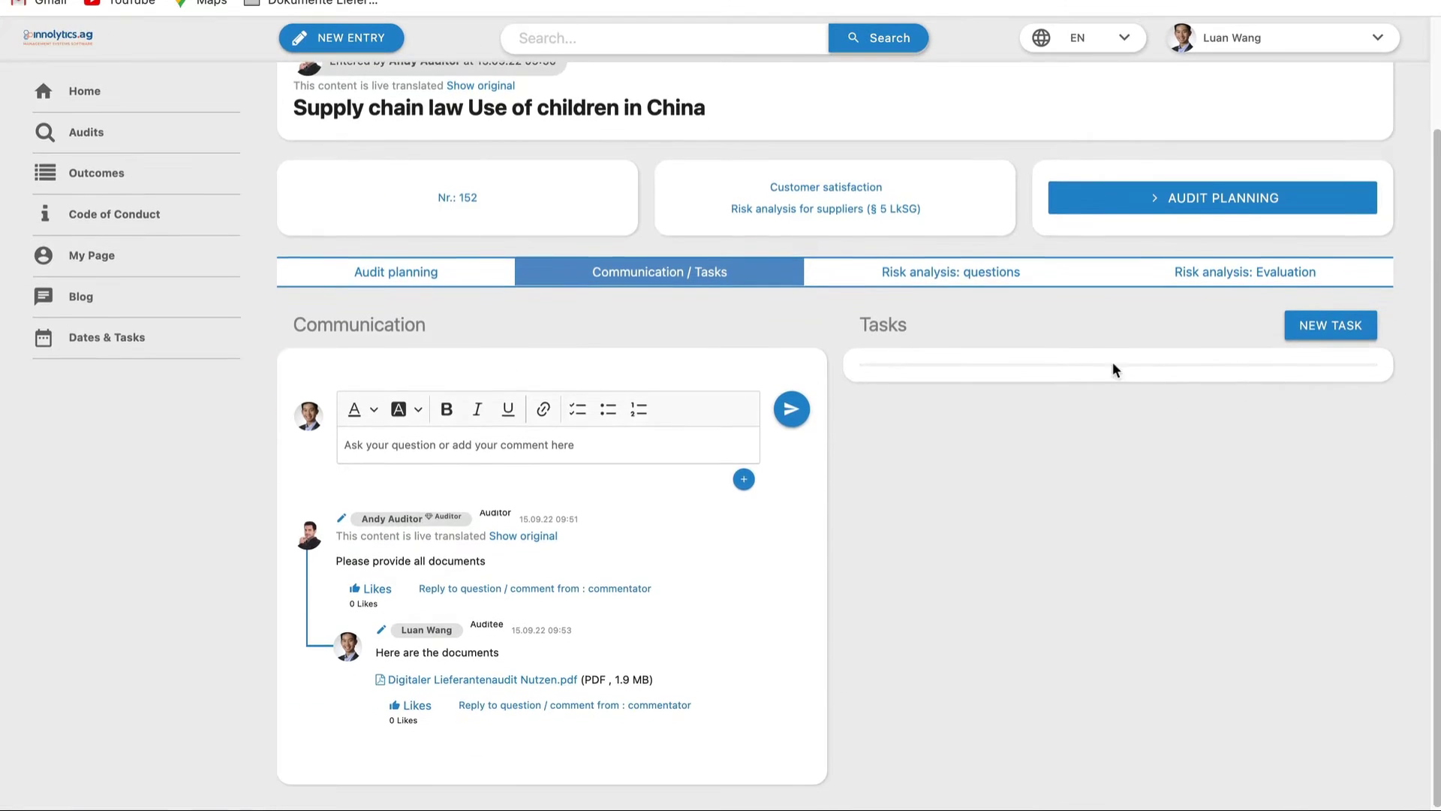
Step: Look through the audit's risk analysis questions and evaluation sections and return to its planning section
click(1002, 278)
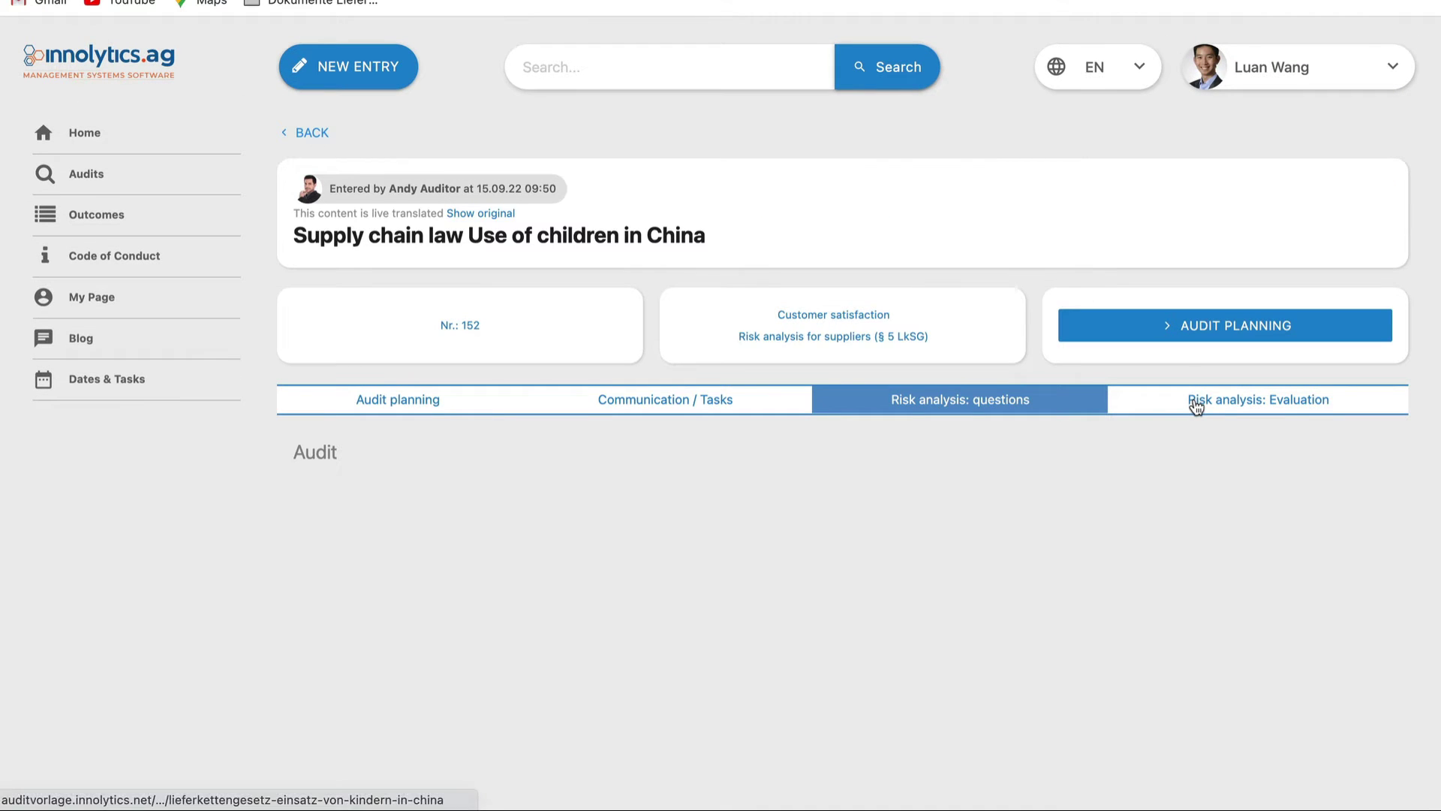
click(1197, 404)
click(679, 405)
click(507, 415)
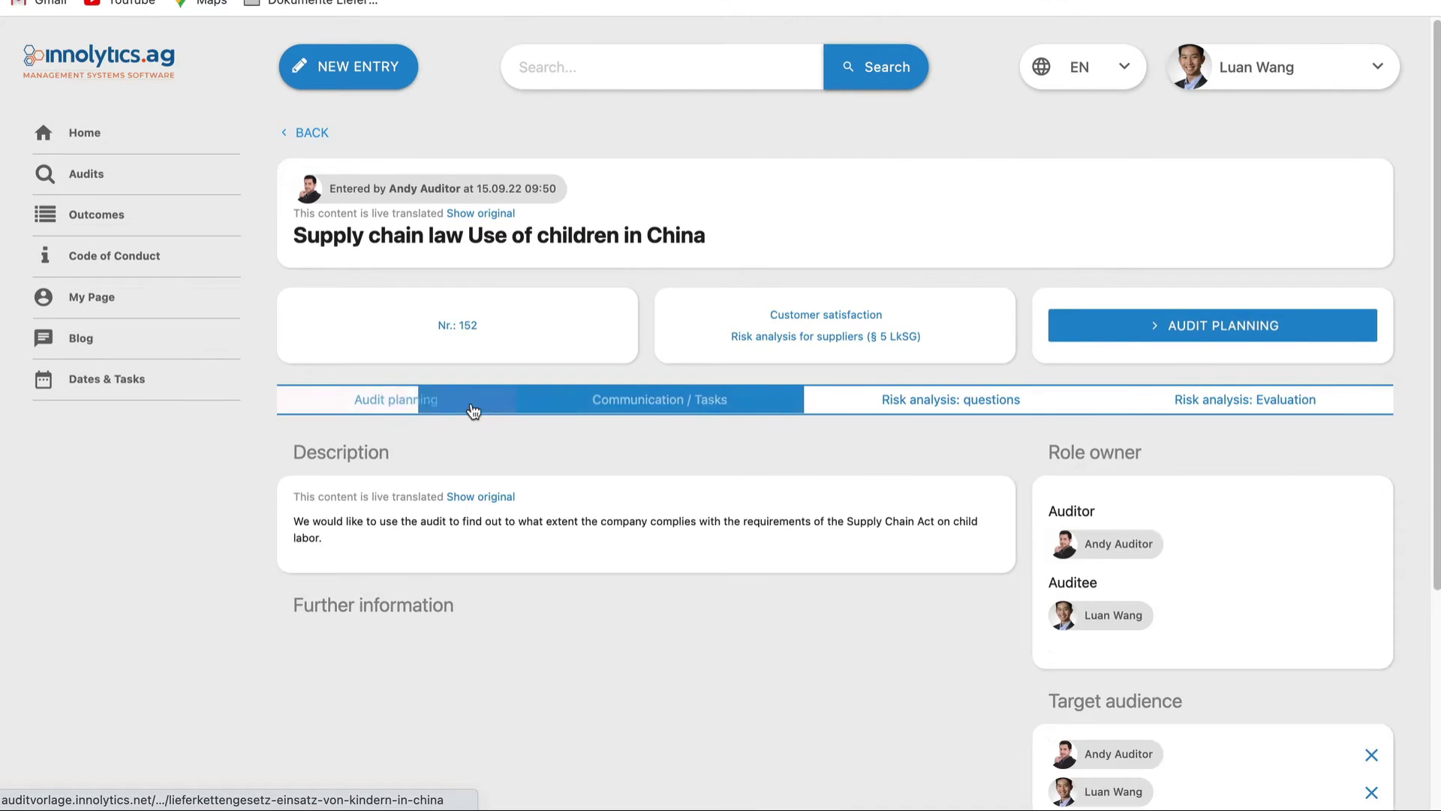
Step: Switch back to the auditor's session and add the question set "Lieferkettengesetz: Schutz Minderjährige" to the audit's risk analysis questions
key(super+Tab)
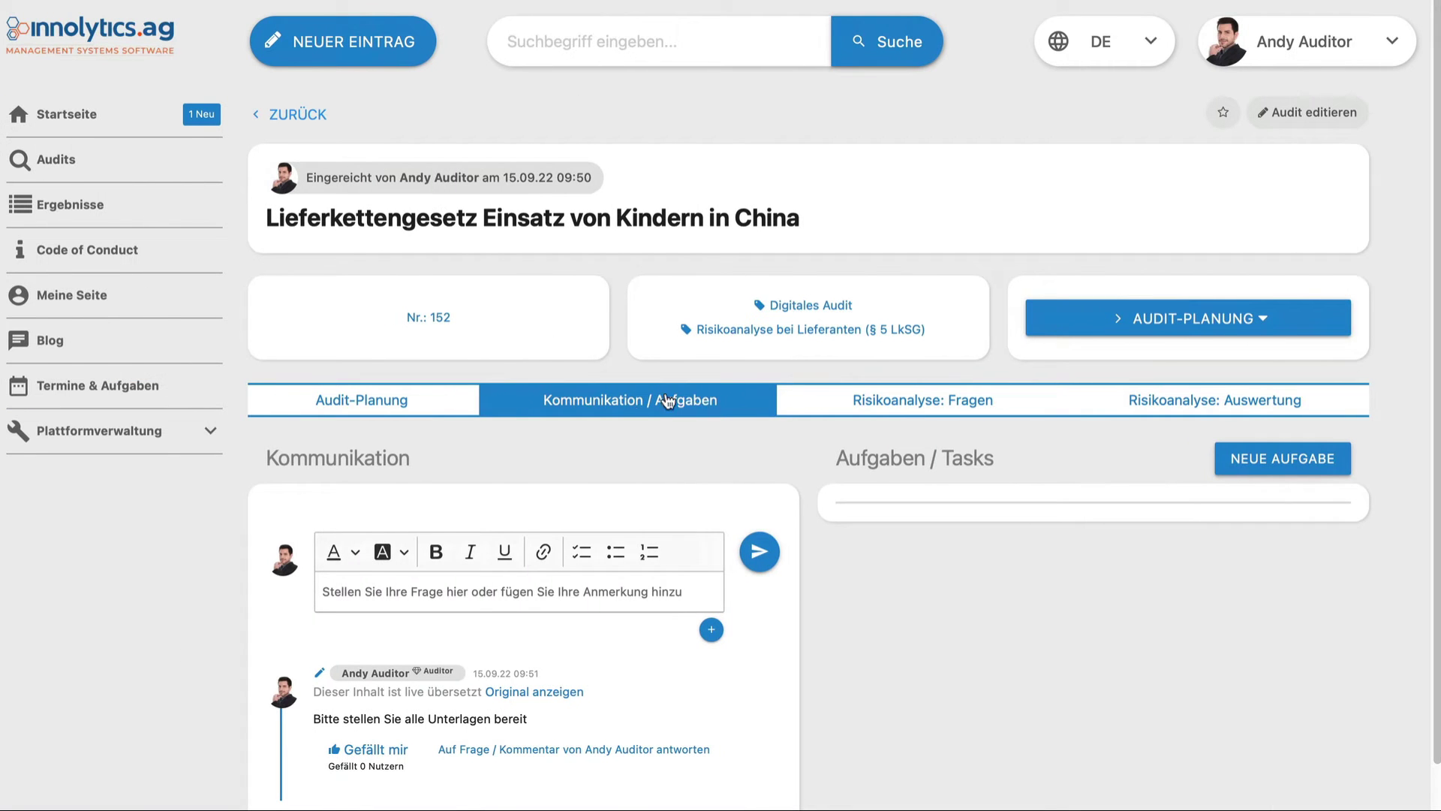
click(966, 401)
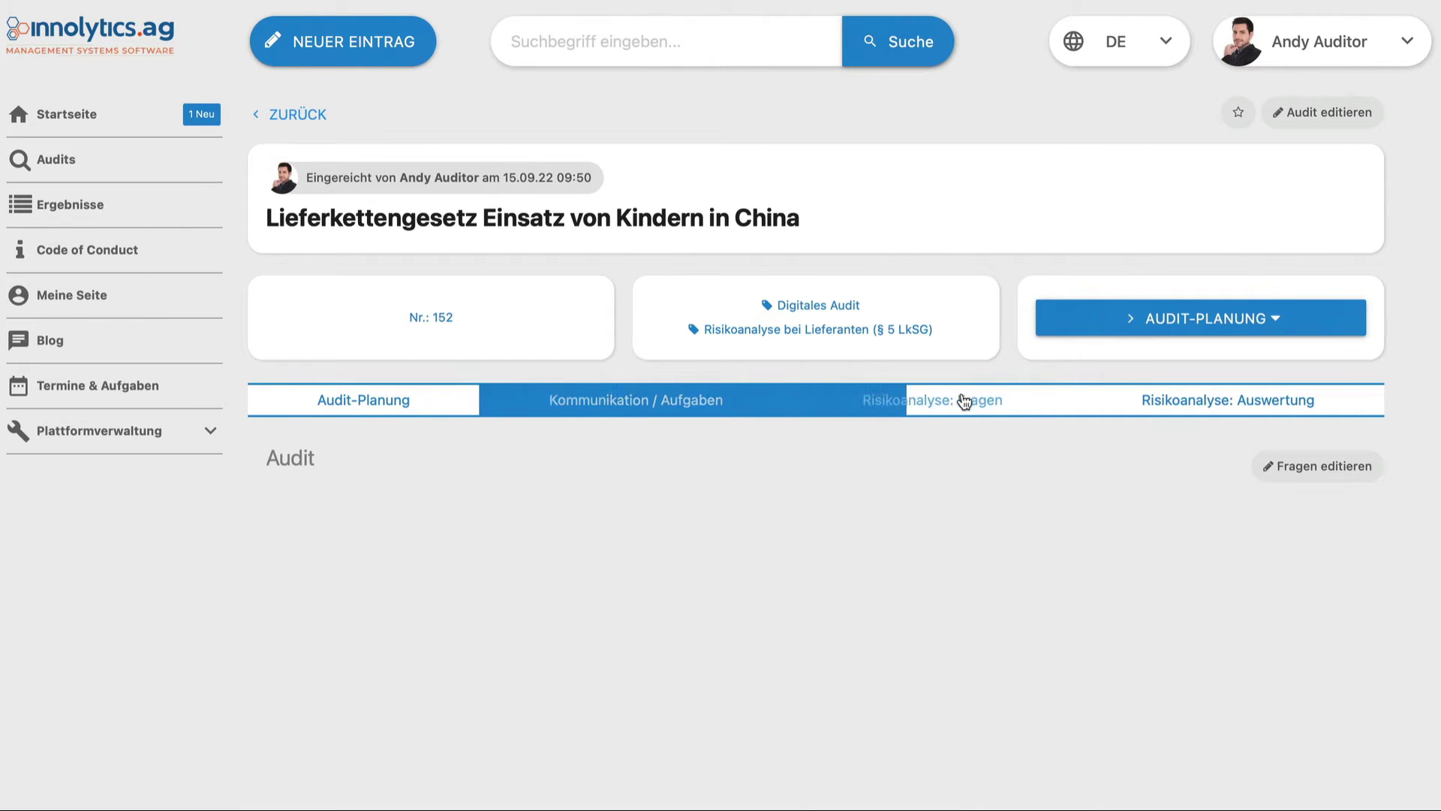
click(1299, 465)
click(811, 490)
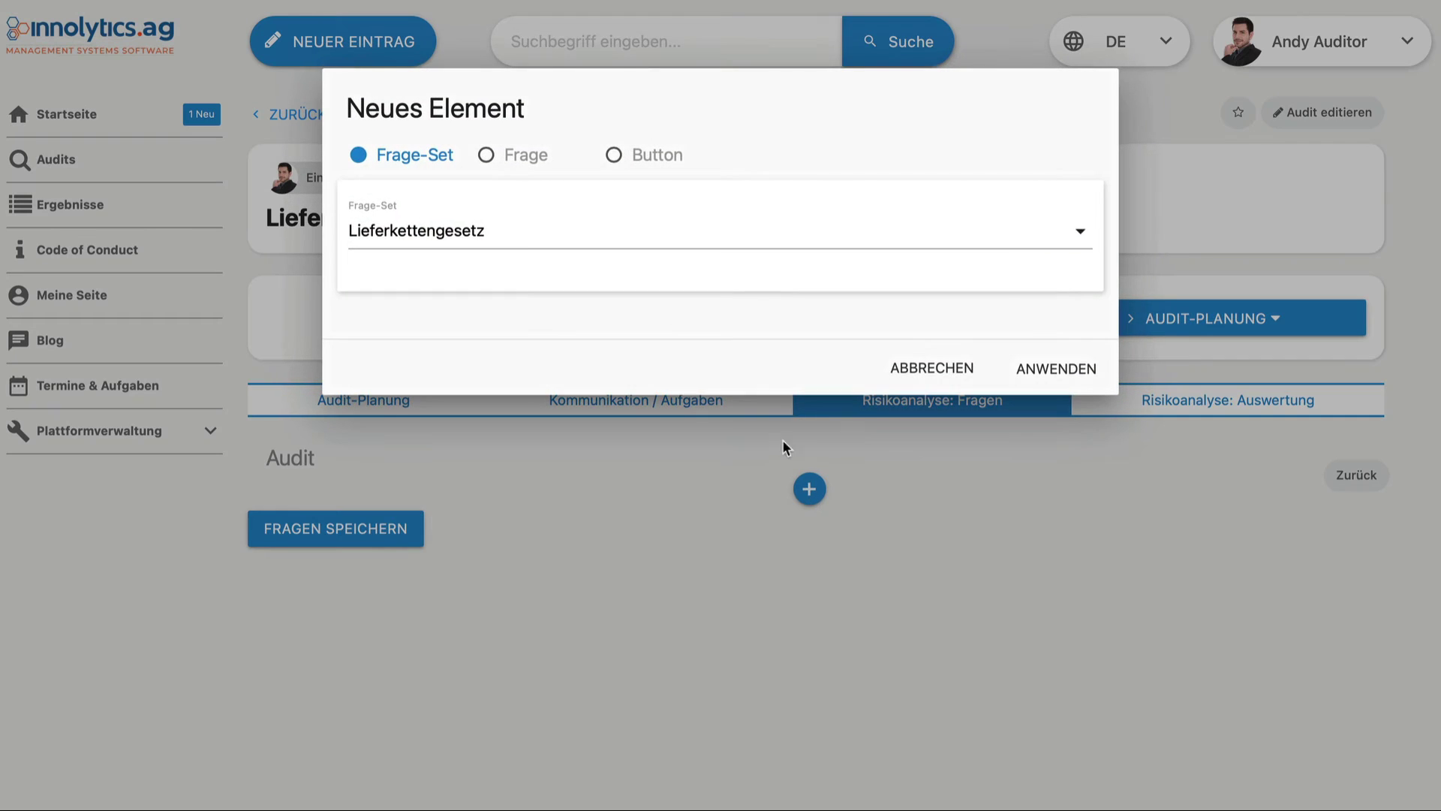
click(473, 237)
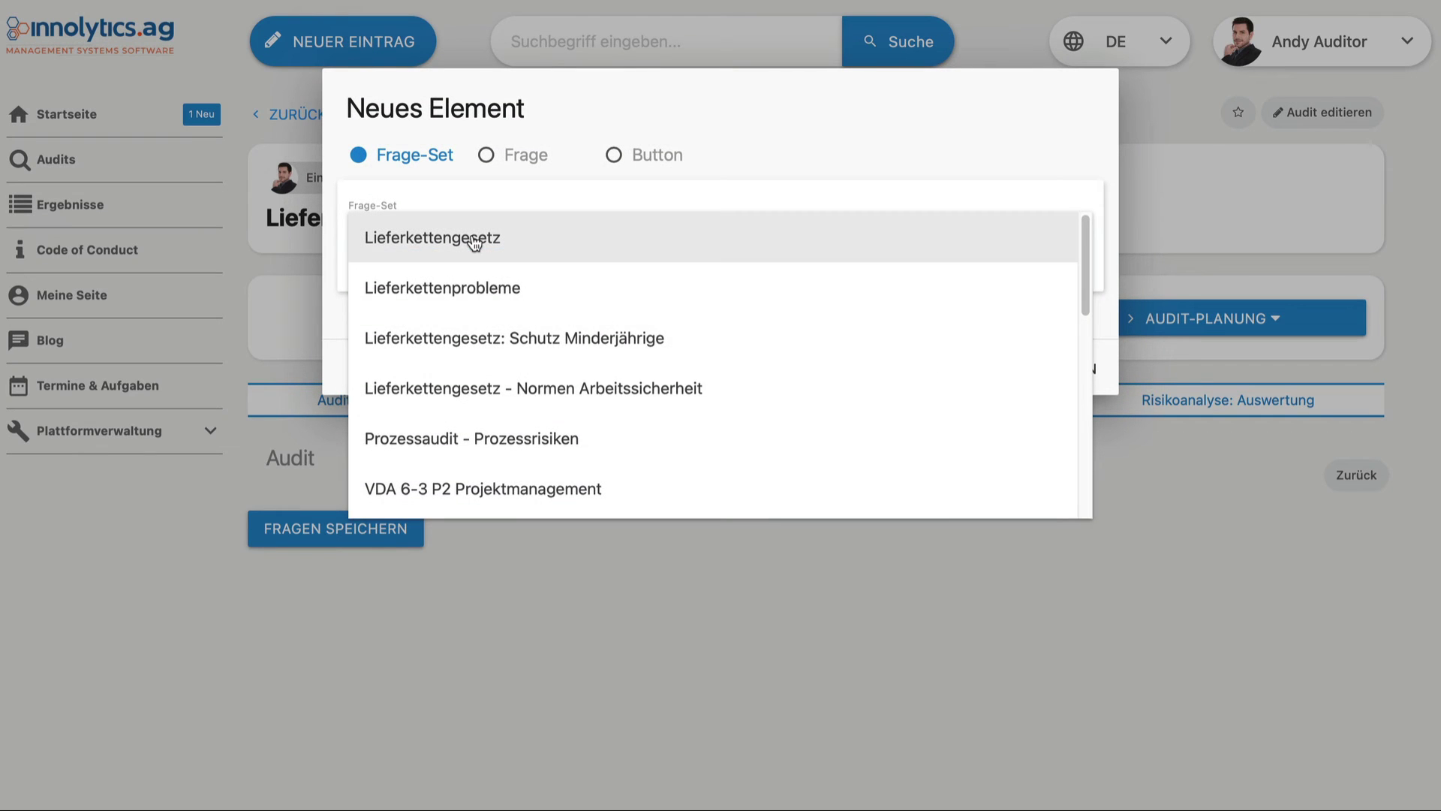
click(503, 335)
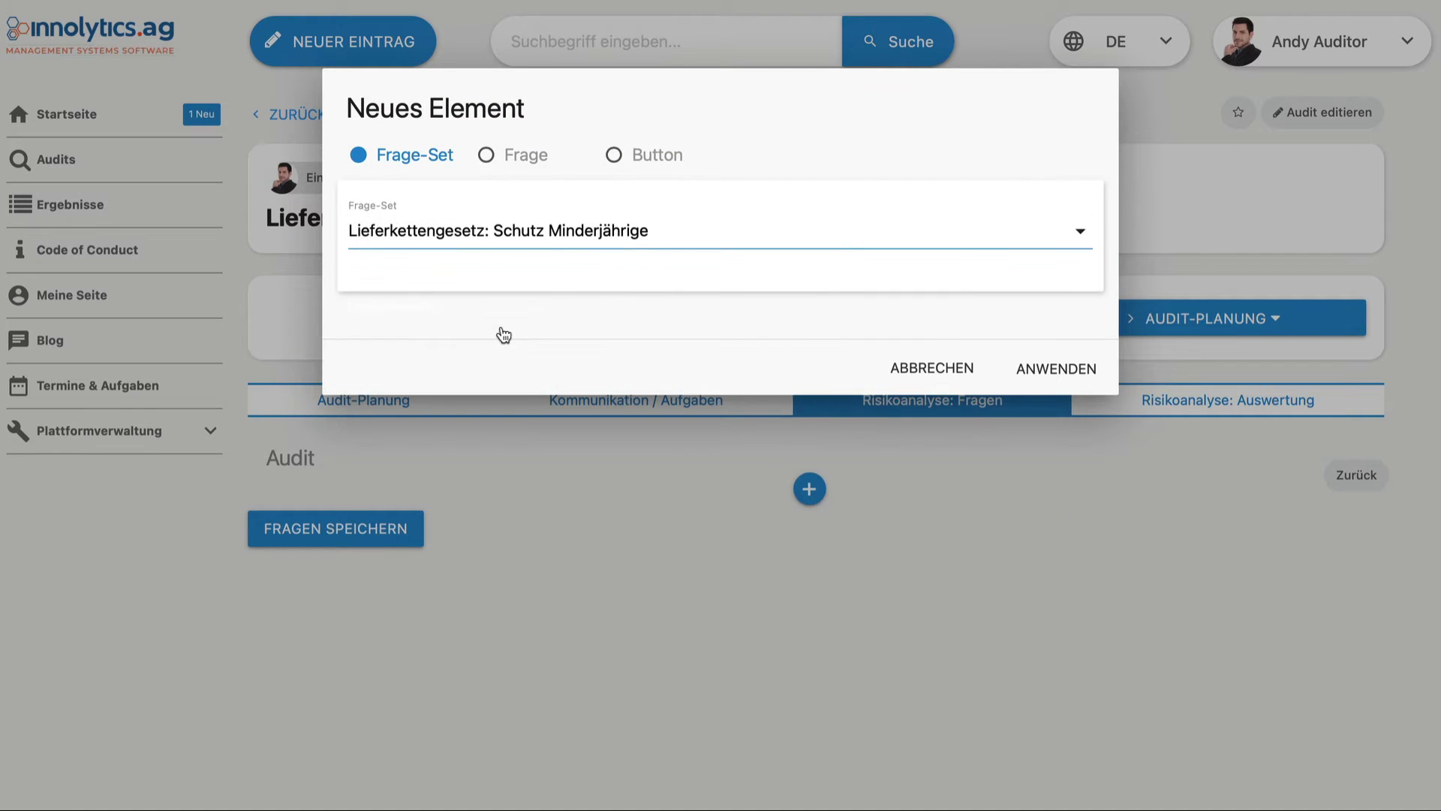
click(1054, 374)
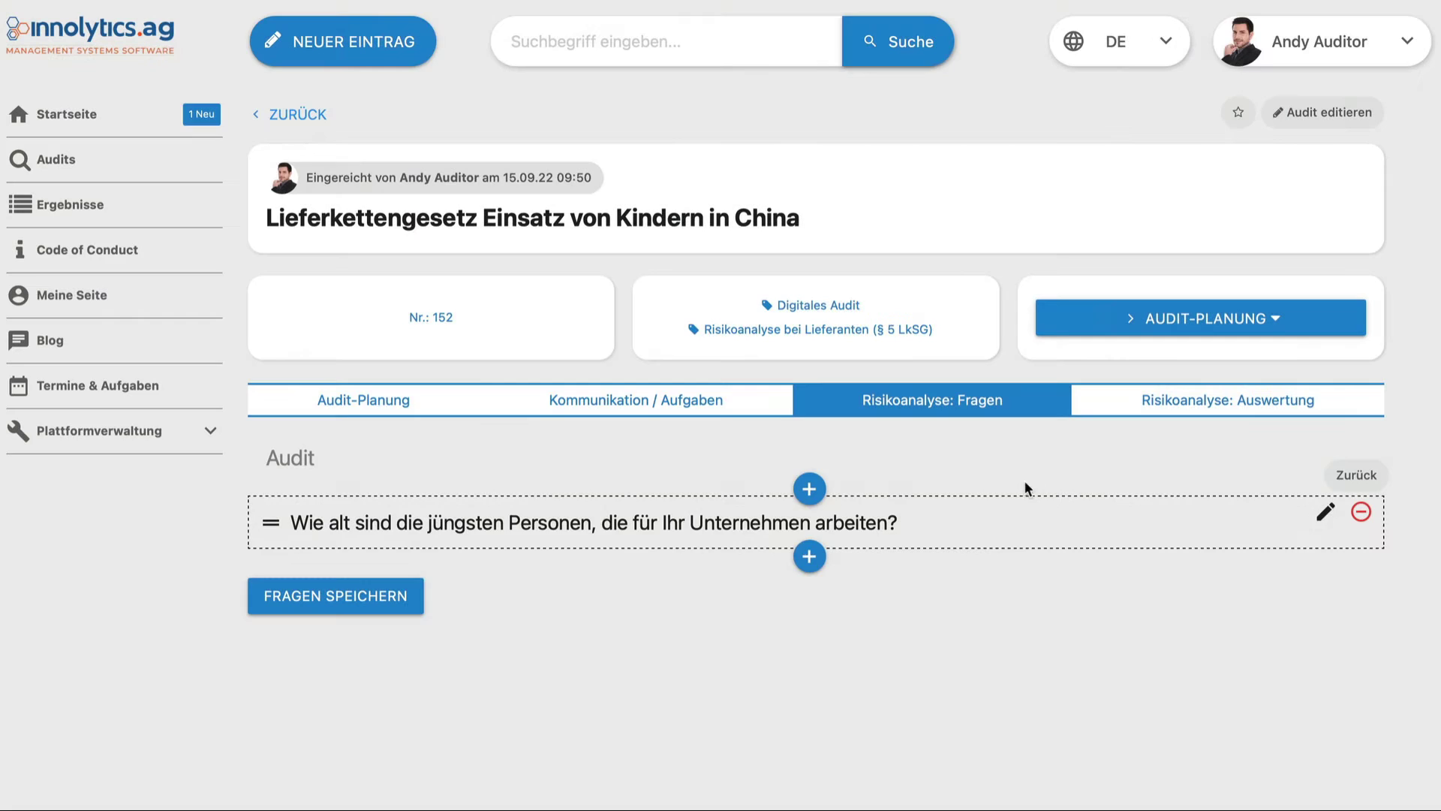
Step: Save the question set in the audit's risk analysis questions
click(342, 595)
scroll(593, 526, down, 1)
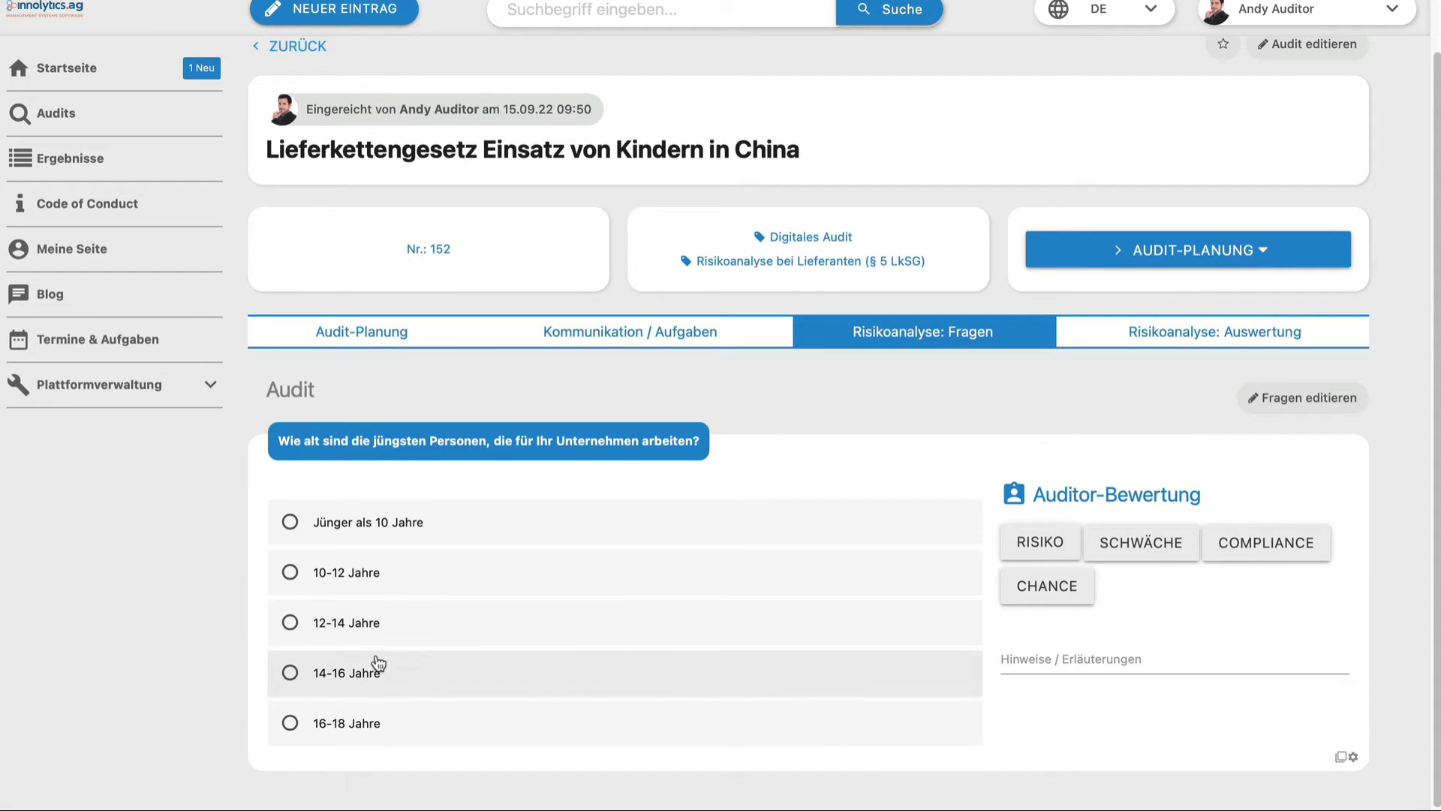
Step: Look at the Schwäche and Risiko result forms in the age question's auditor rating, try the Menschenrechtsrisiko category, and cancel the forms
click(1109, 546)
click(699, 161)
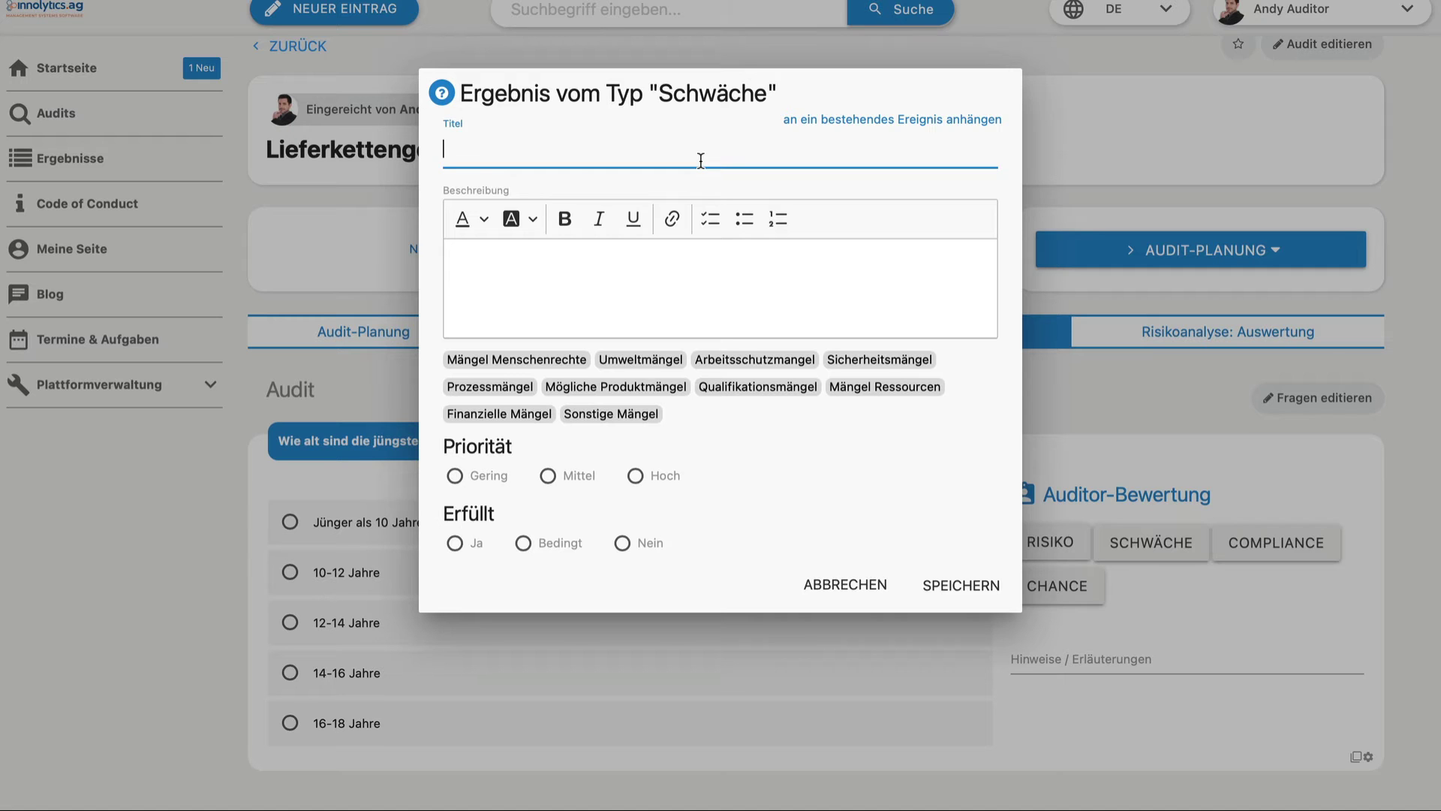
click(863, 593)
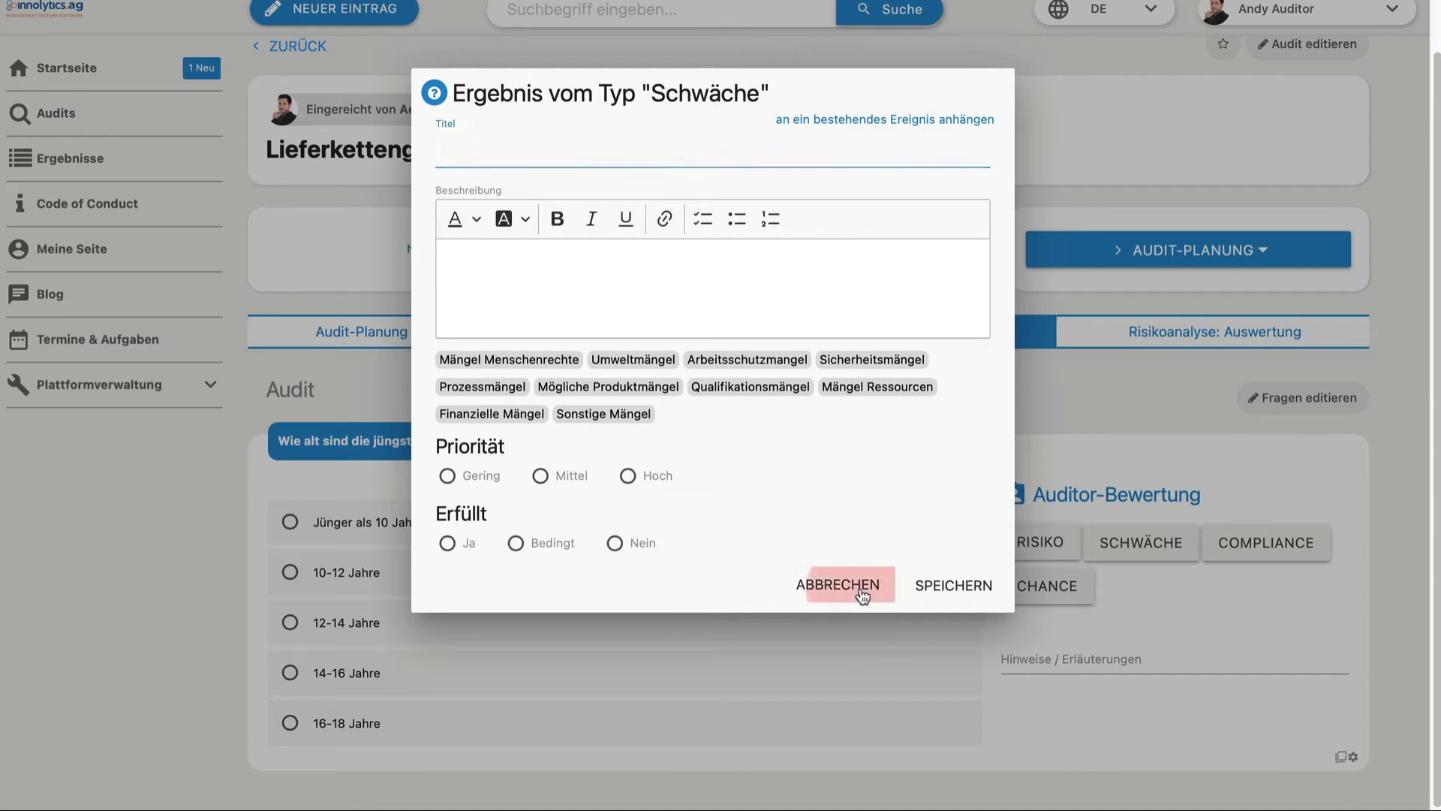
click(1042, 544)
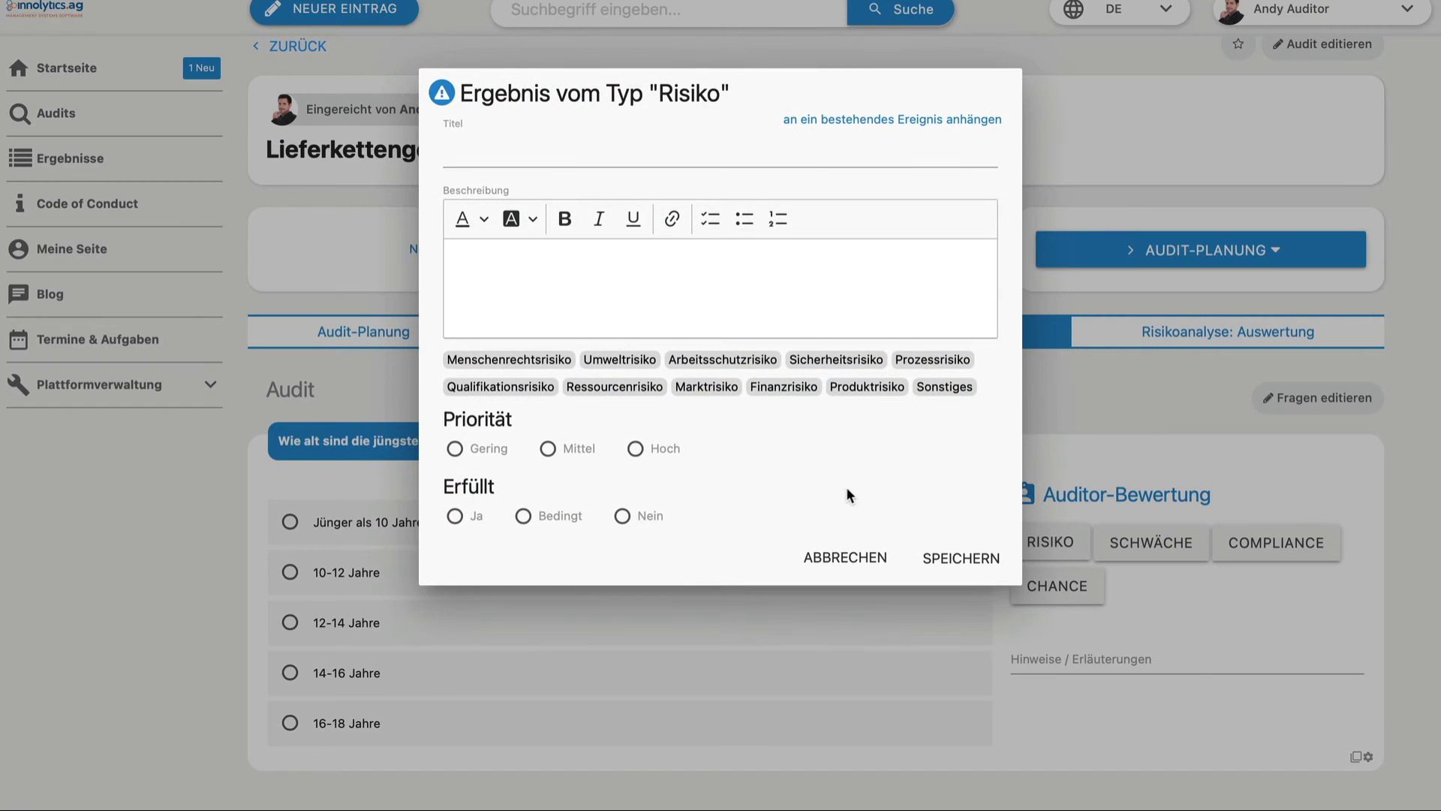
click(832, 565)
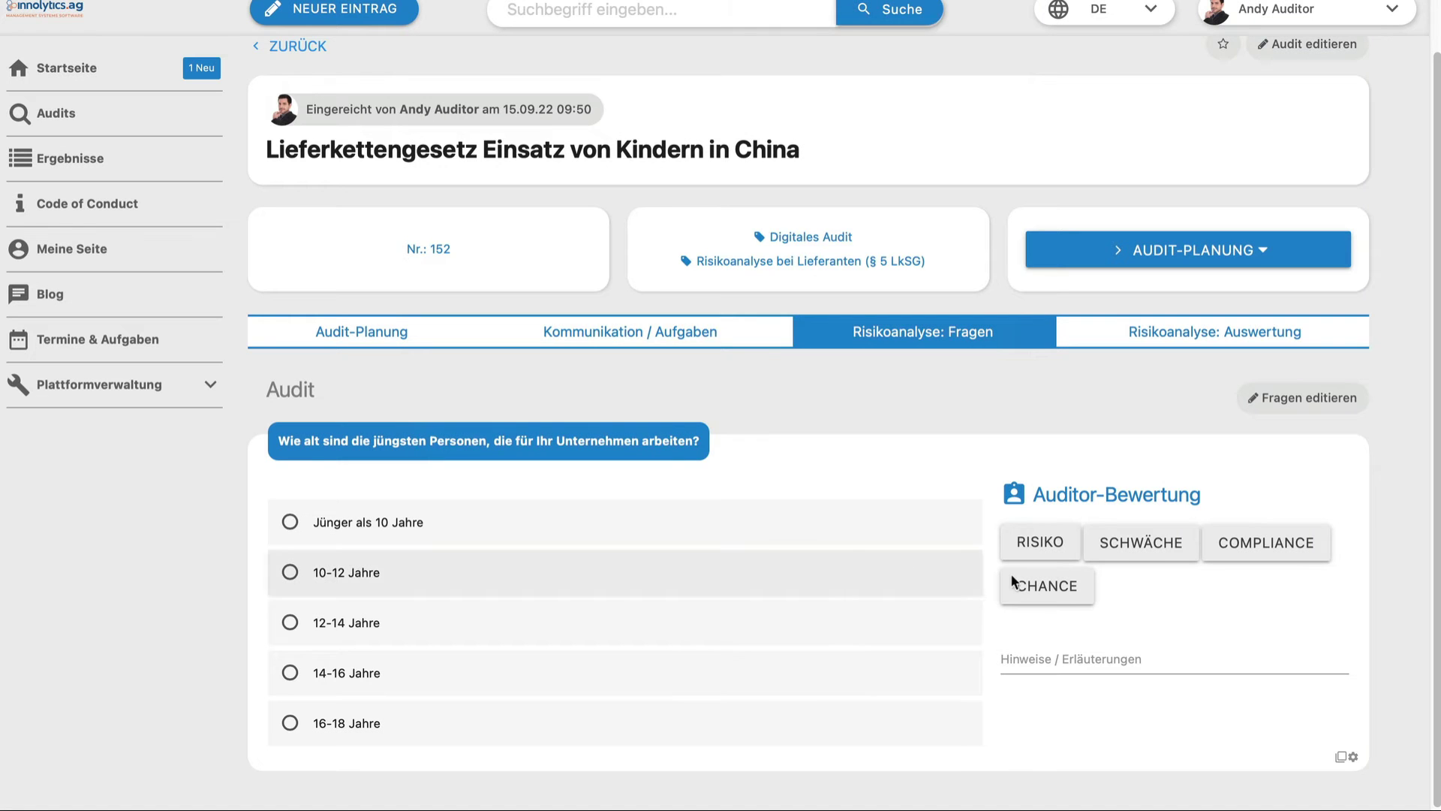
click(1038, 550)
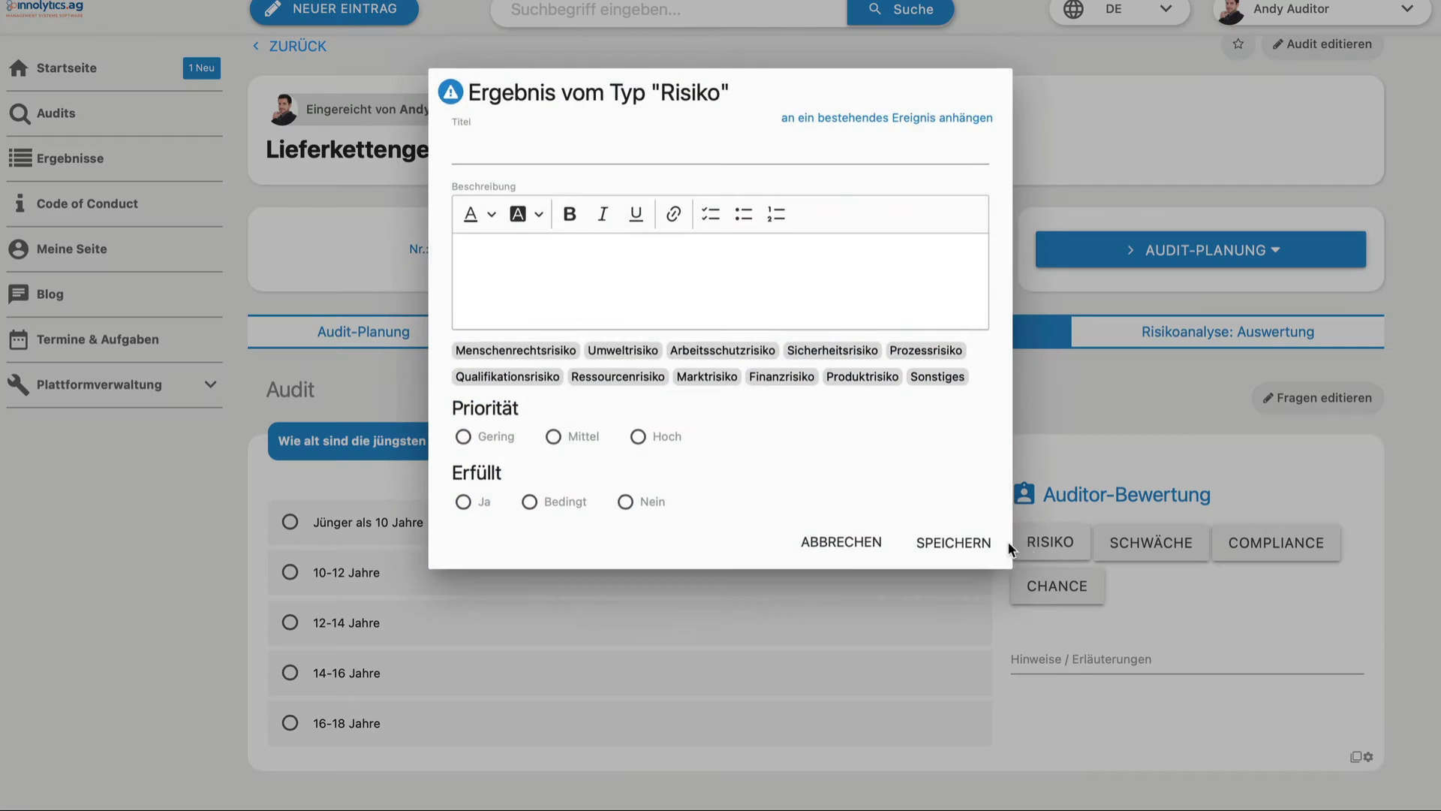
click(497, 361)
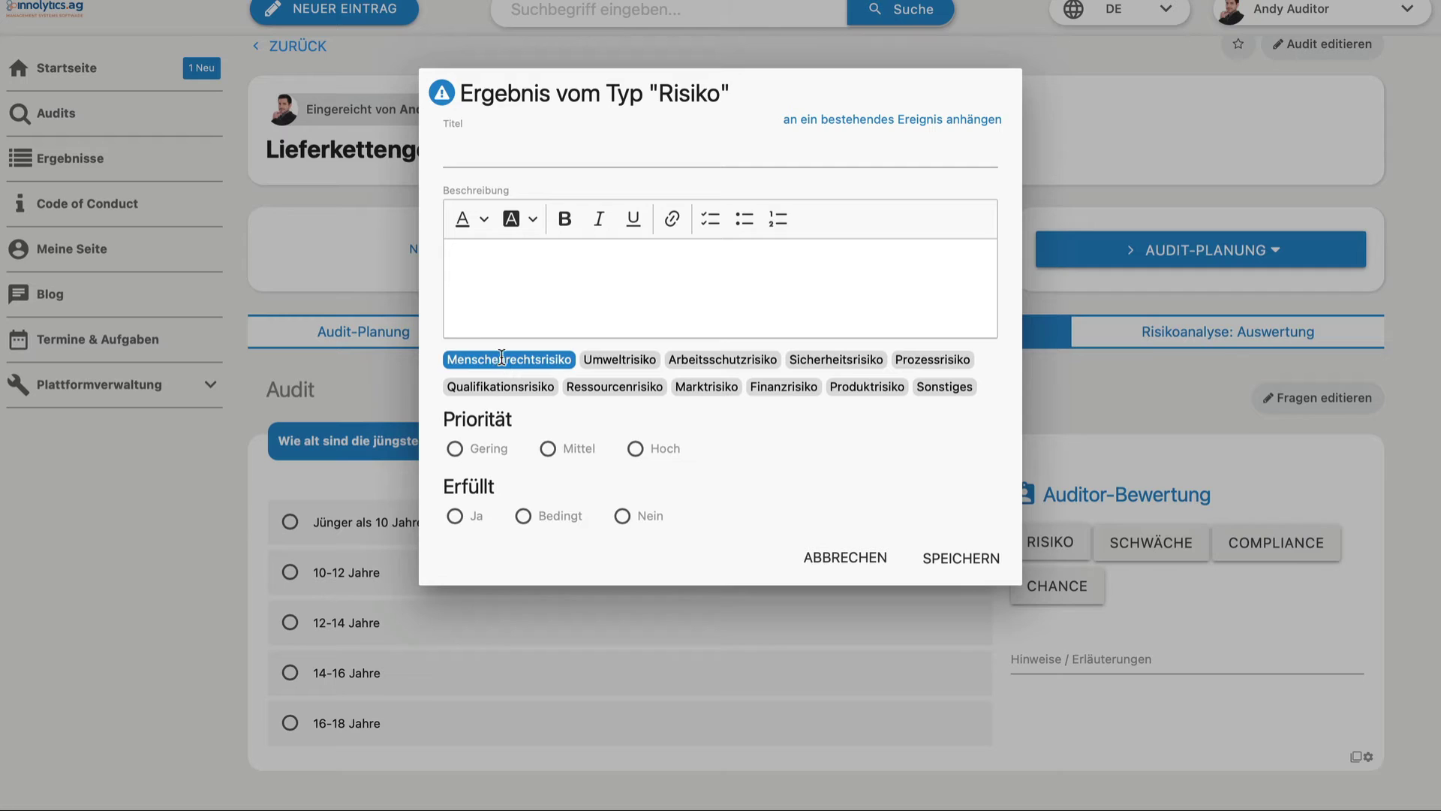
click(700, 363)
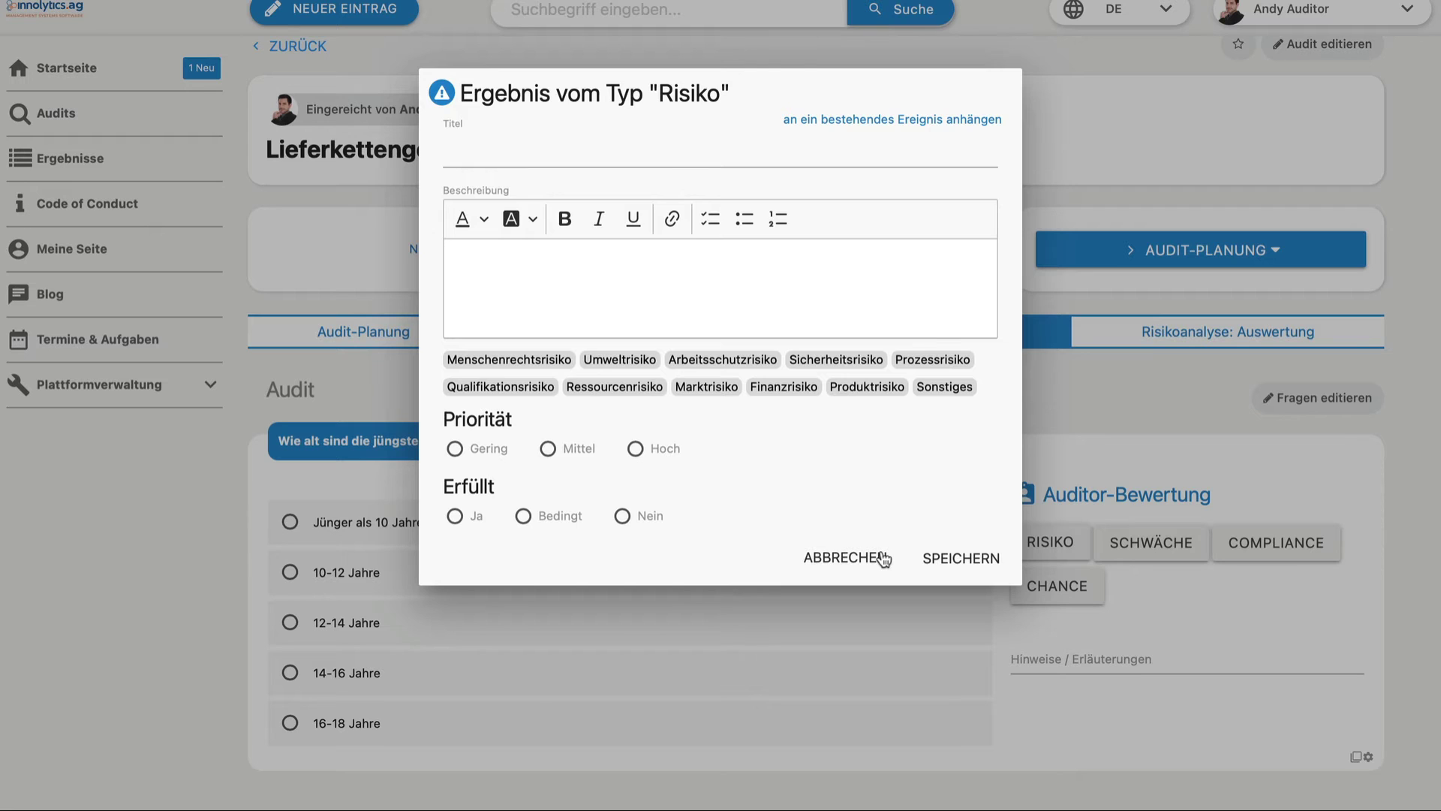
click(846, 558)
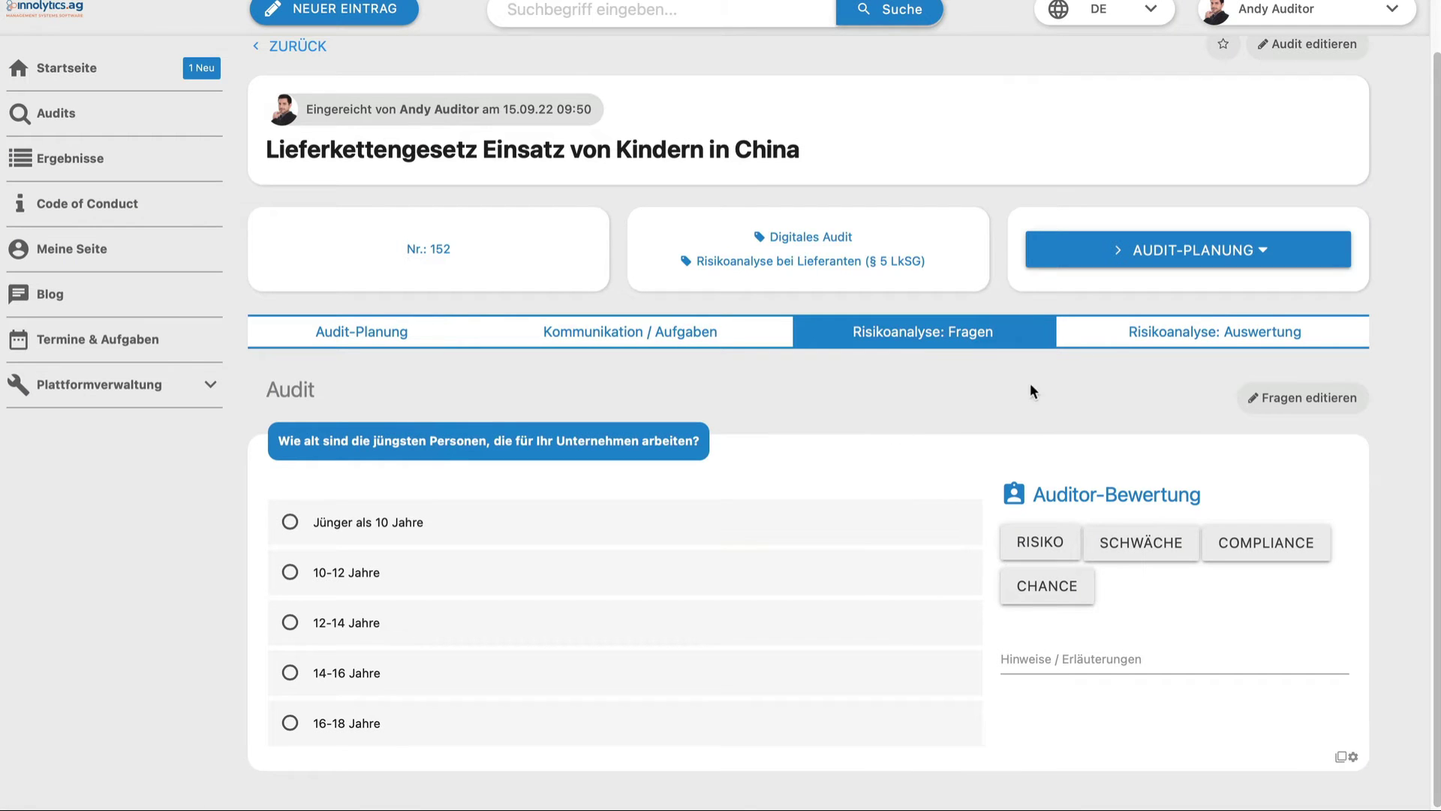
Step: Change the audit's status to Fragebogen, look at its results section, and return to the audit questions
click(1126, 255)
click(1239, 308)
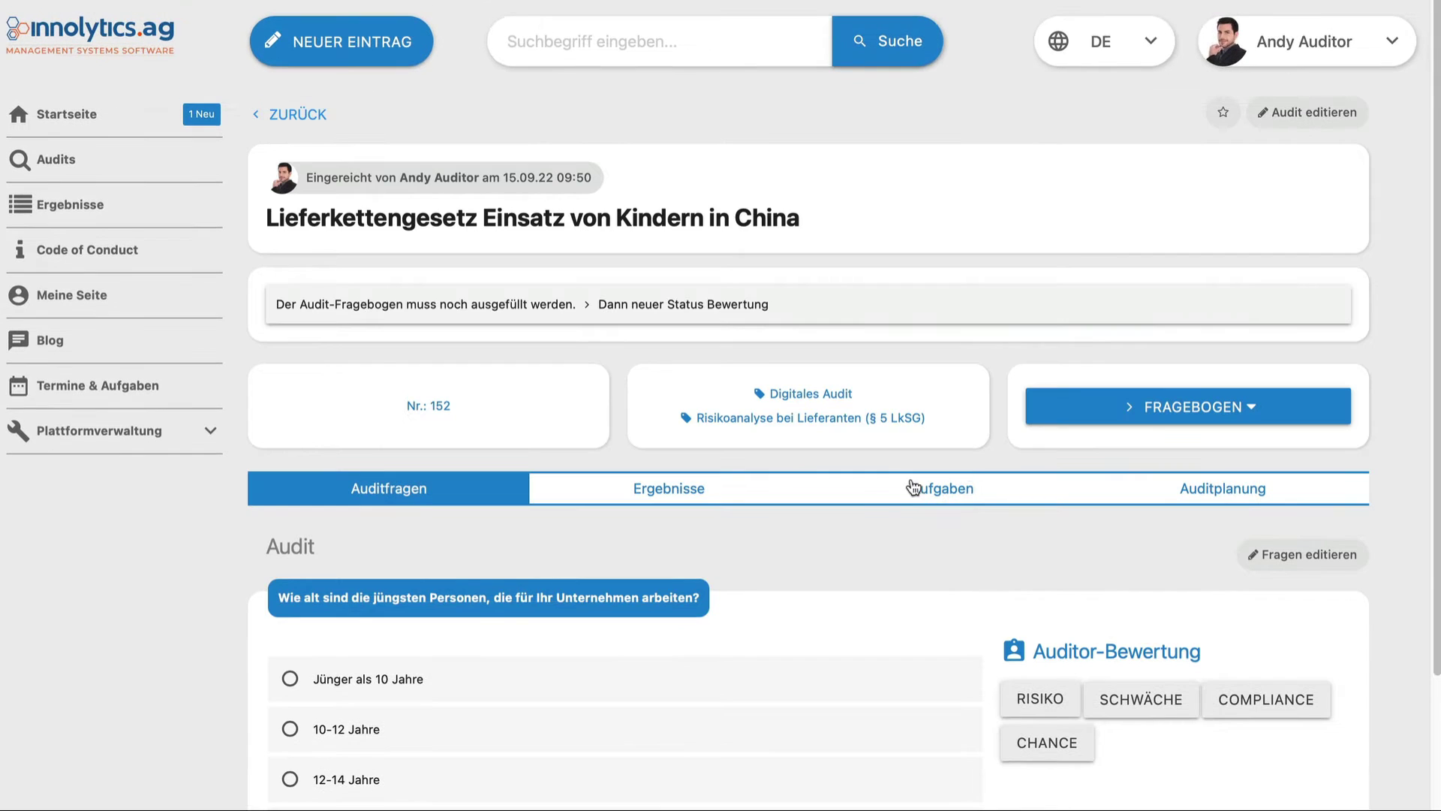
scroll(832, 524, down, 2)
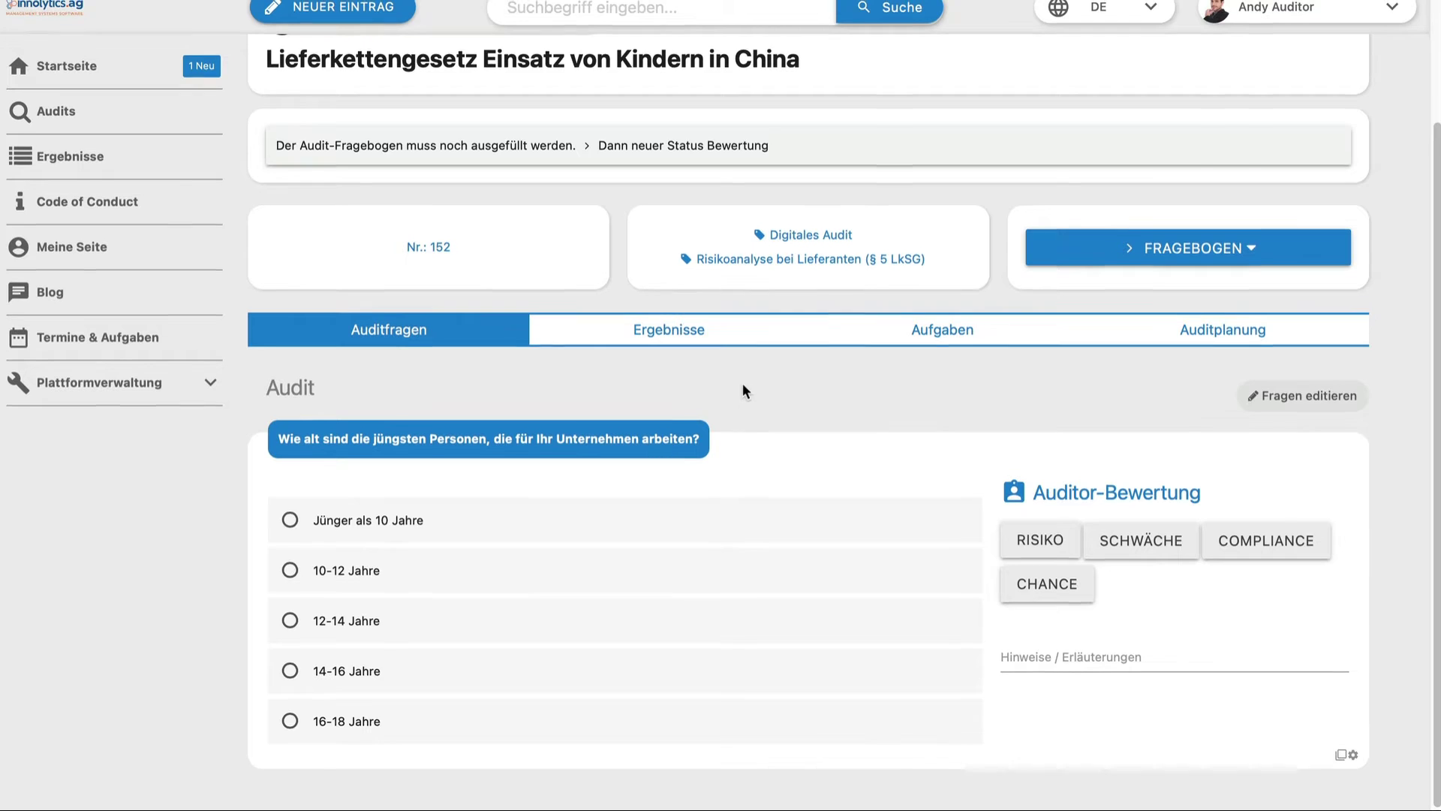
click(680, 334)
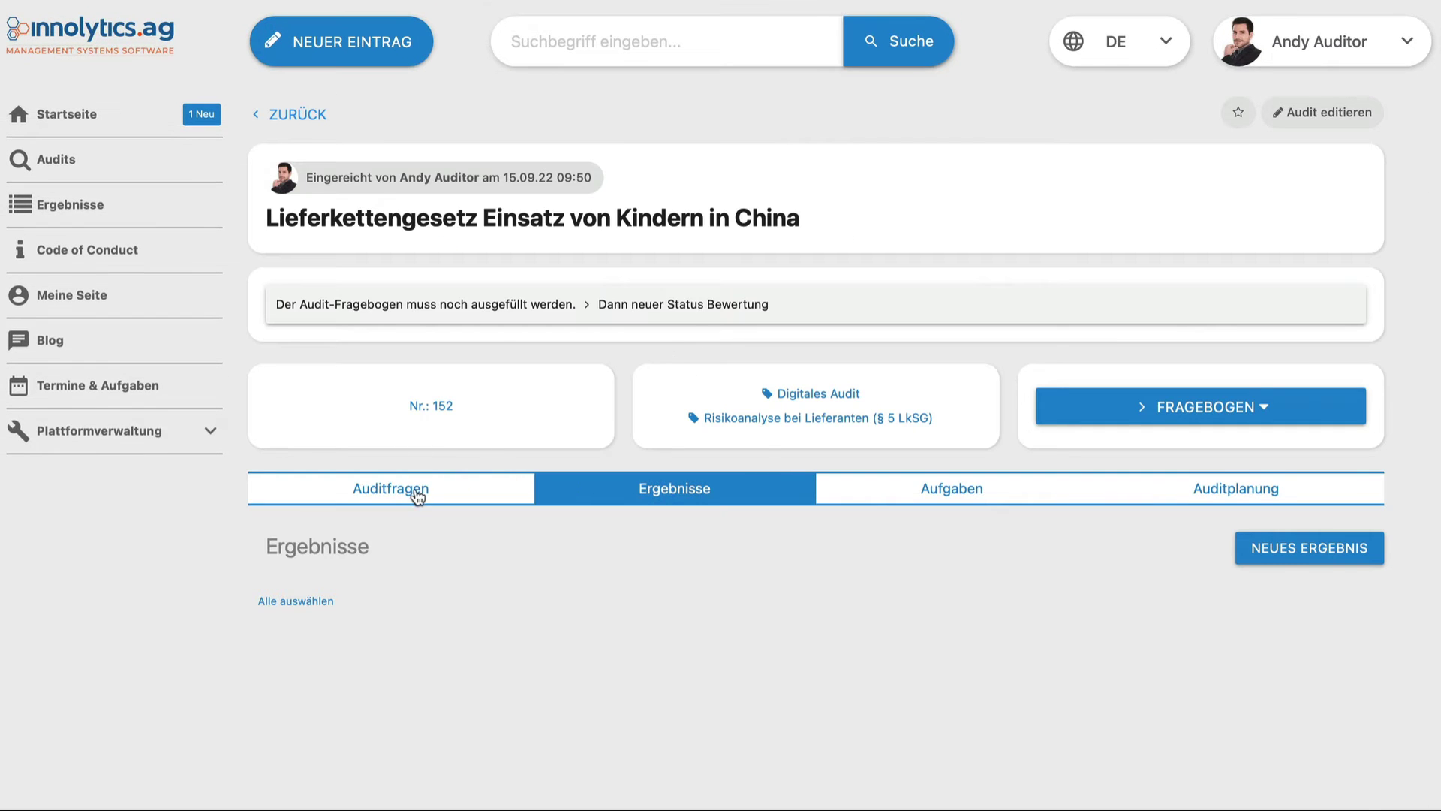
click(408, 489)
Step: Switch to the auditee's session and answer the question about the youngest people working for the company with 12-14 years
key(super+Tab)
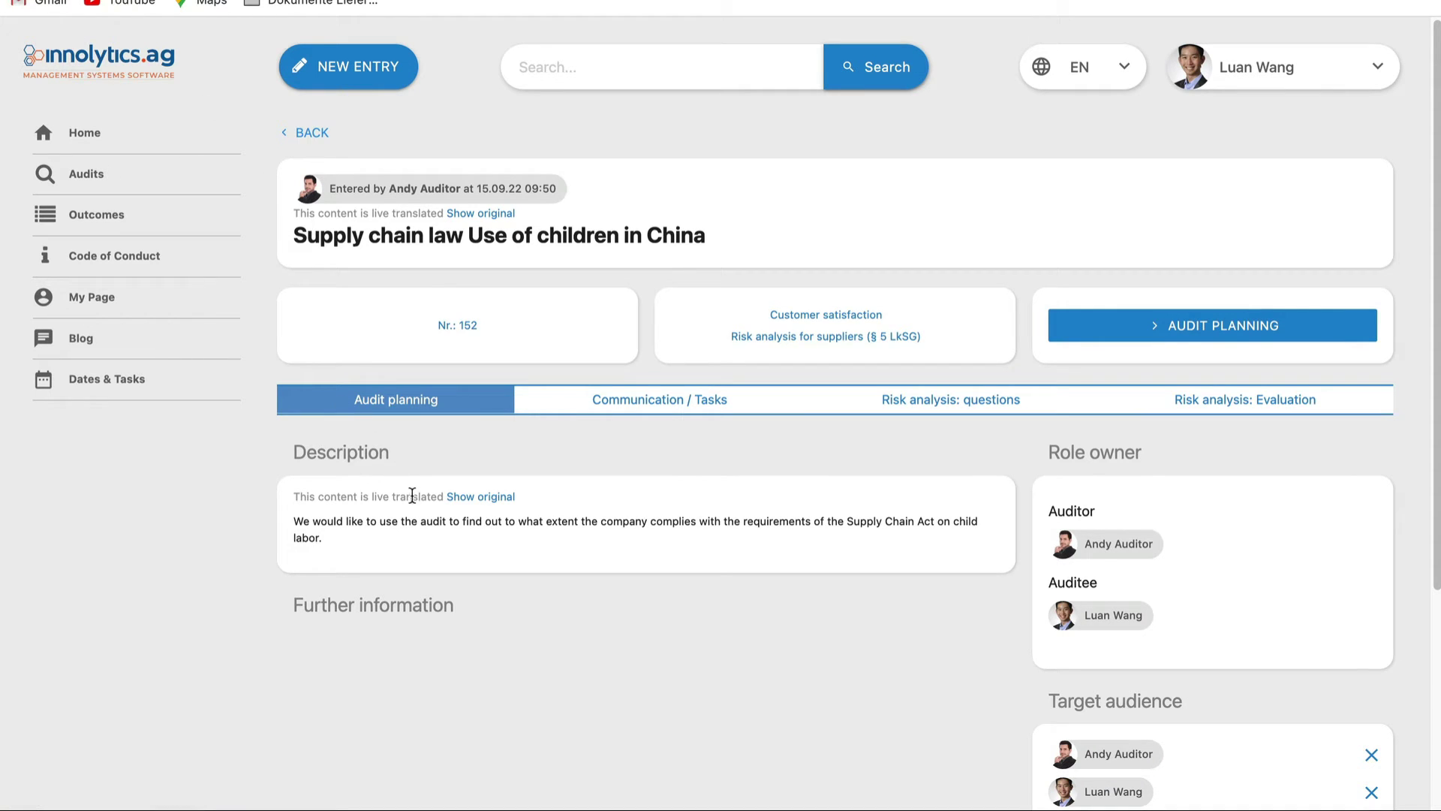
scroll(708, 535, down, 2)
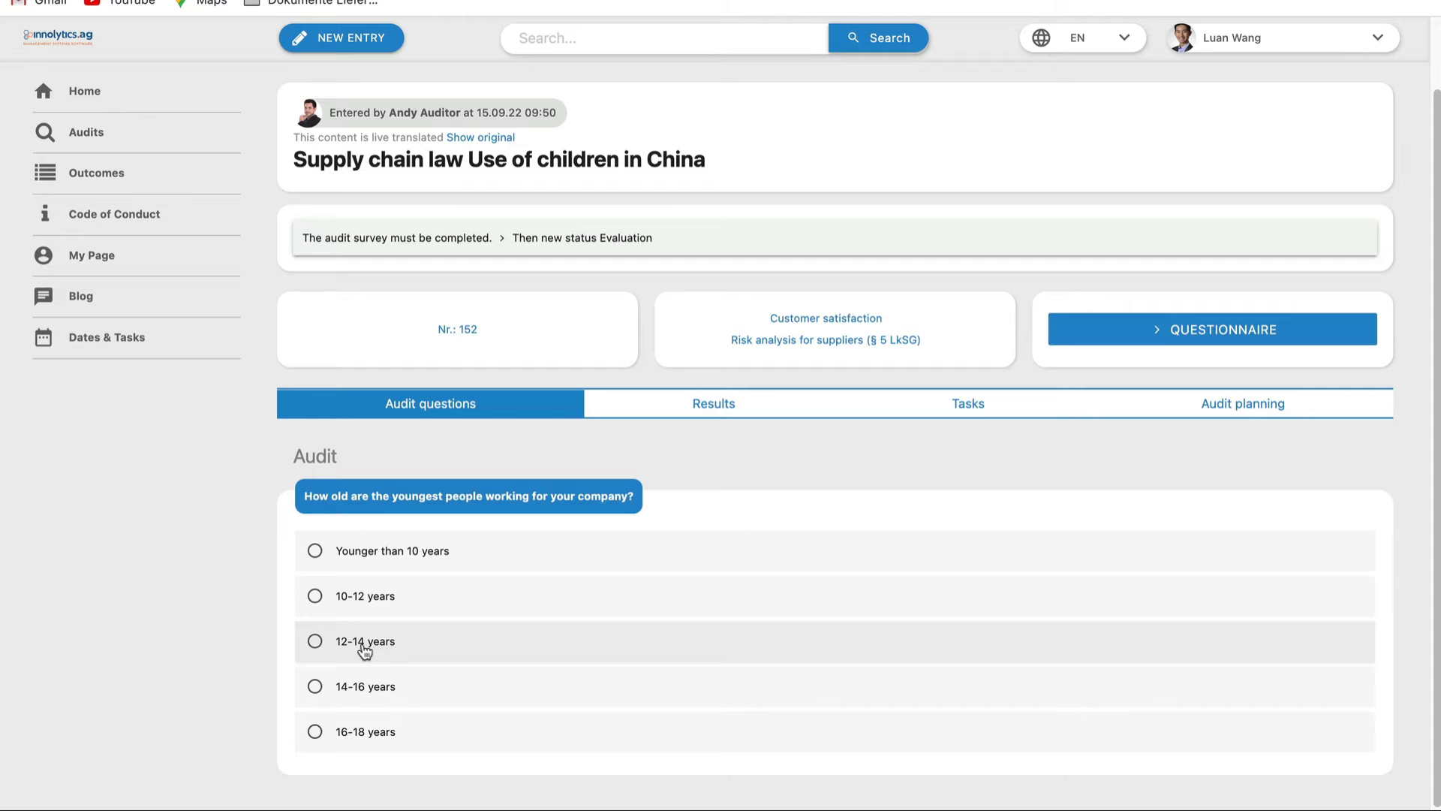
click(365, 644)
Step: Answer the compliance constraints question with Partially for no work assignment before or during school hours and Yes for all other rows
scroll(709, 596, down, 8)
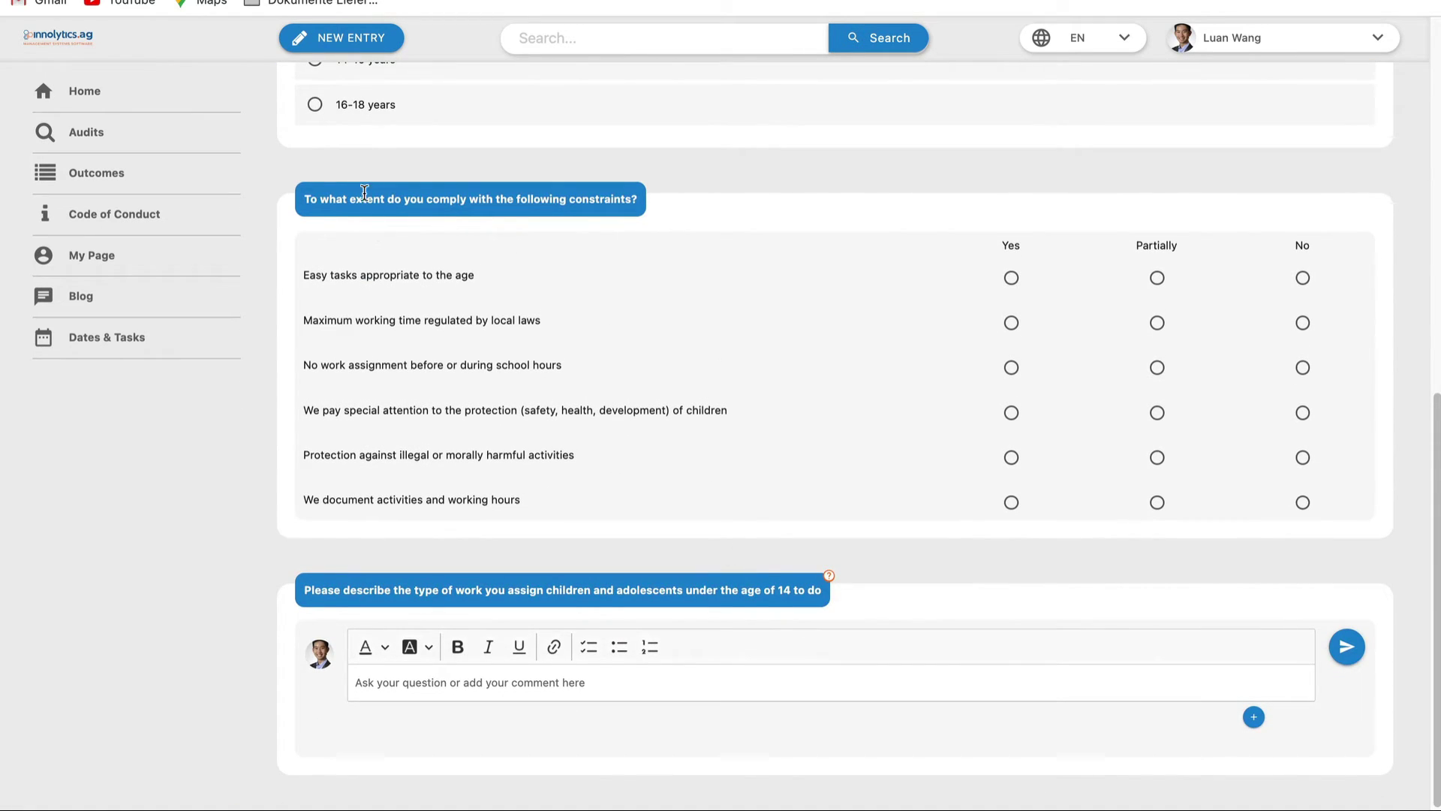
click(1011, 281)
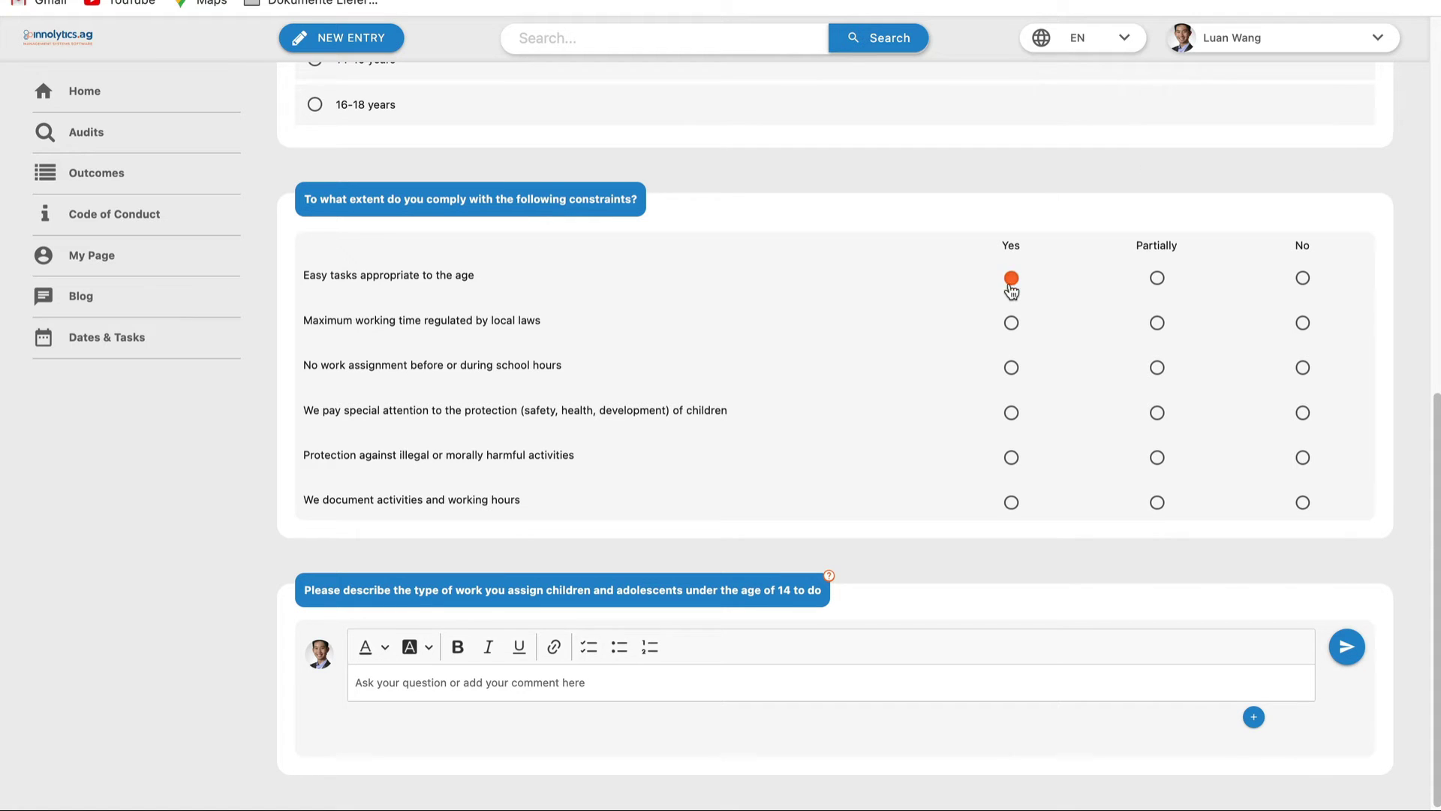
click(1015, 328)
click(1160, 368)
click(1013, 420)
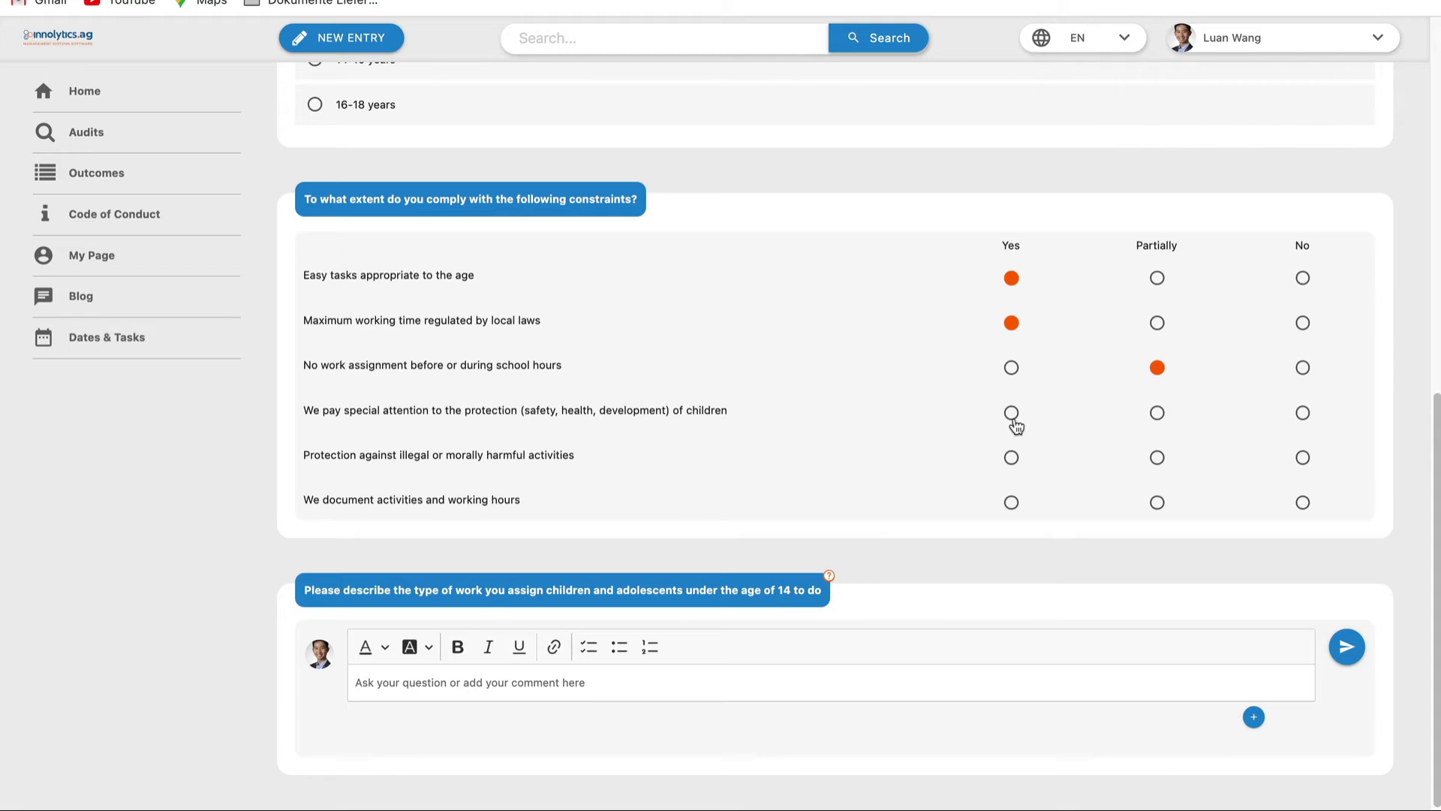
click(1011, 460)
click(1012, 505)
Step: Answer the question about work assigned to under-14s with the comment "Well, they work in cleaning sometimes" and send it
click(613, 687)
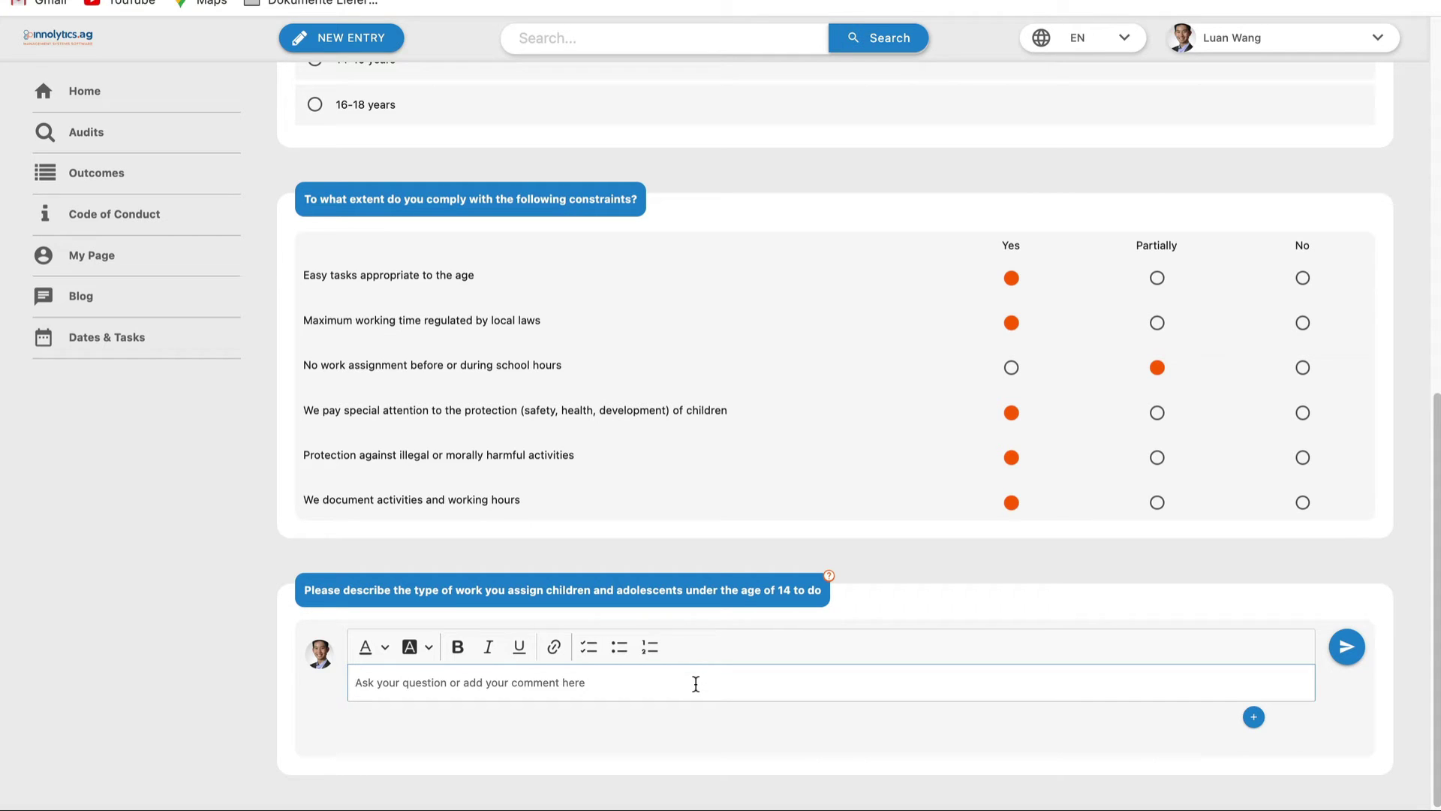
text(Well, they work in cle)
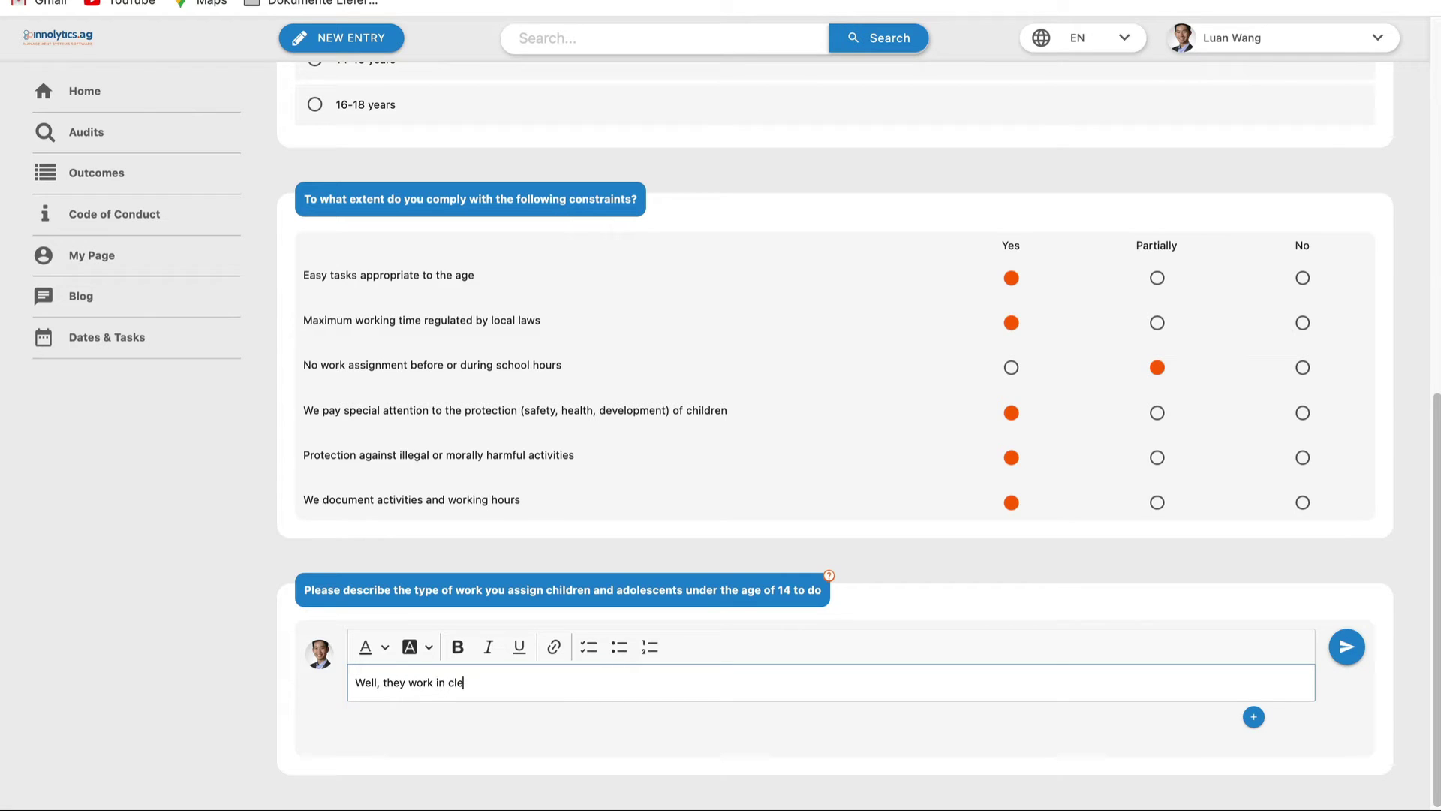
text(aning sometimes)
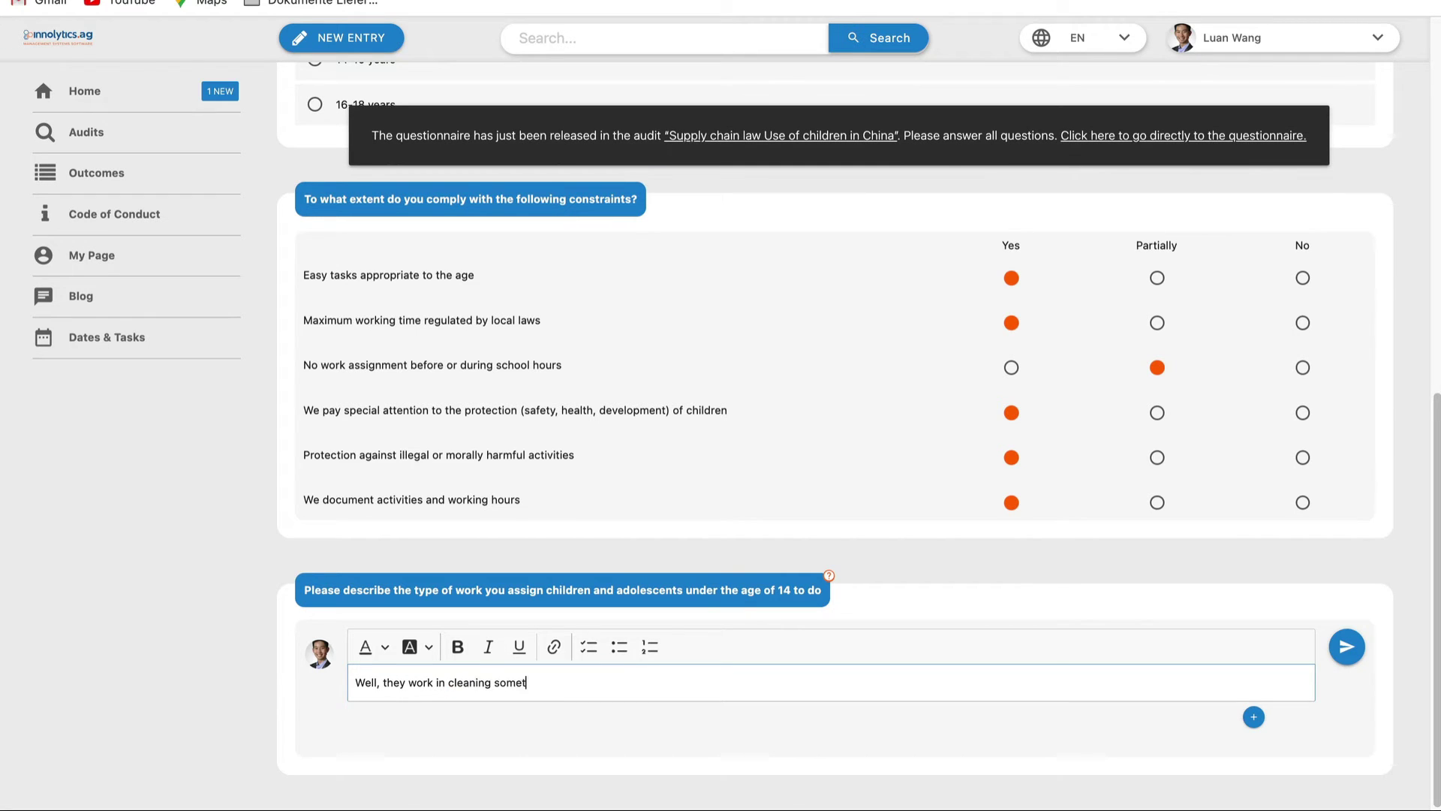
click(1348, 663)
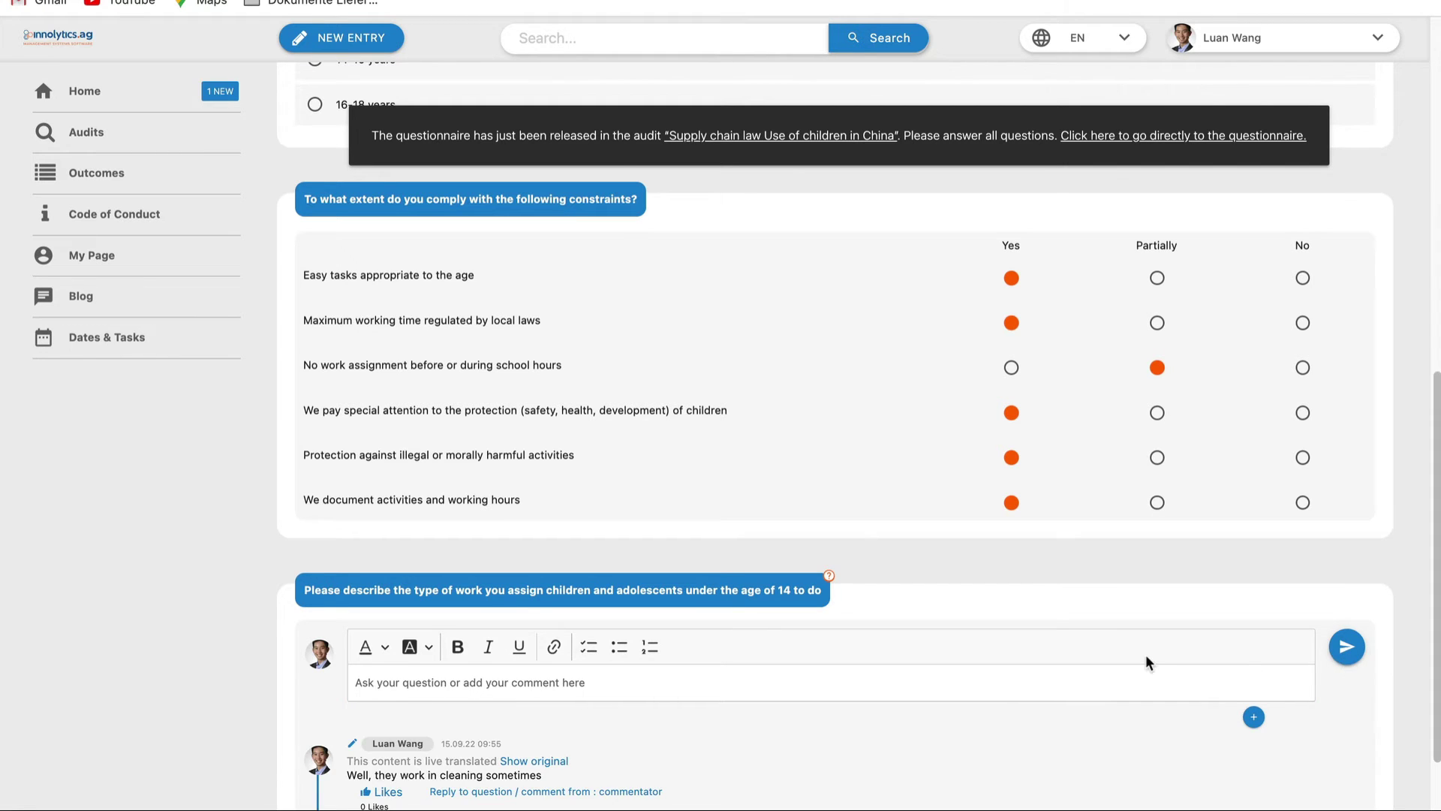
Step: Switch back to the auditor's session and review the auditee's questionnaire answers, automatic ratings and comment
key(super+Tab)
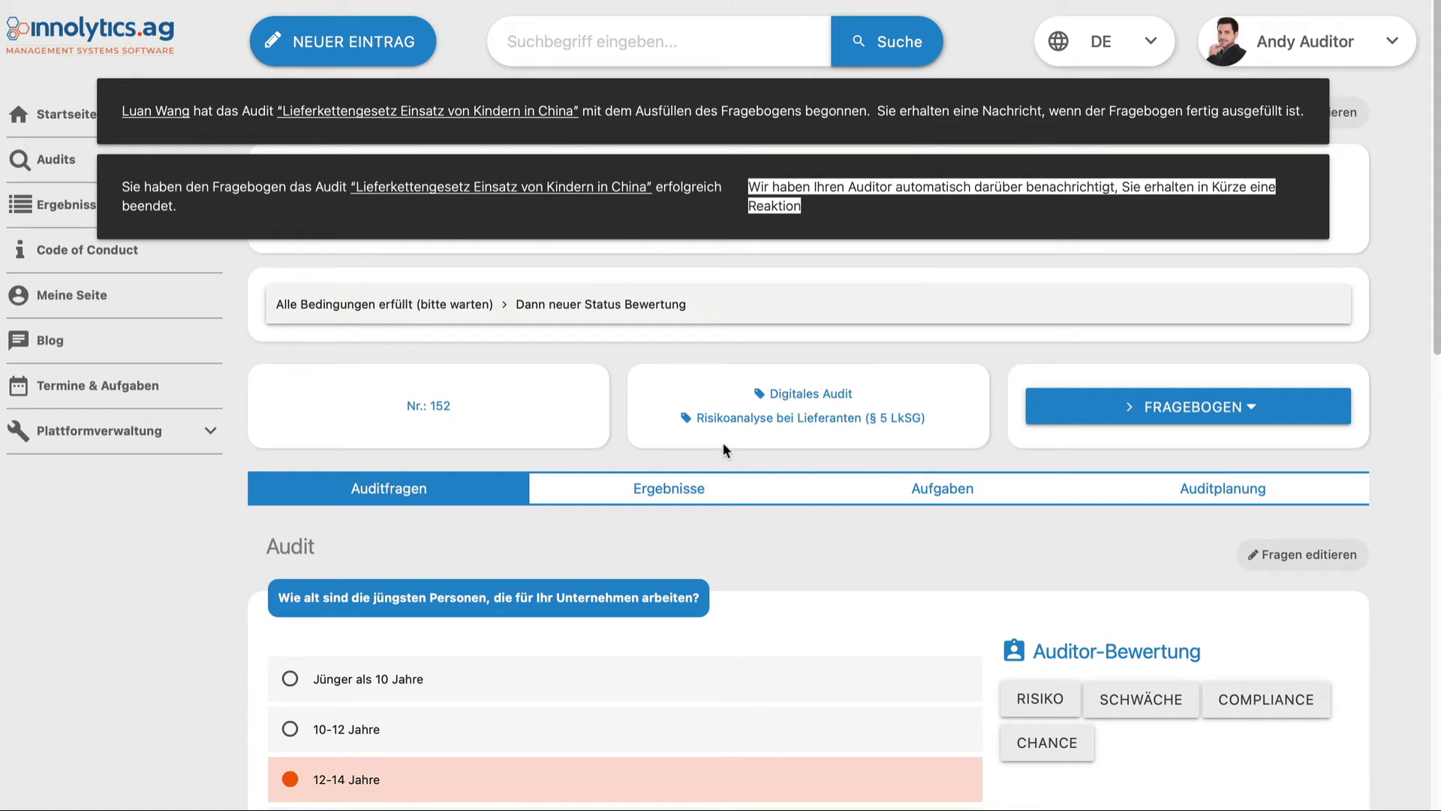
scroll(854, 570, down, 3)
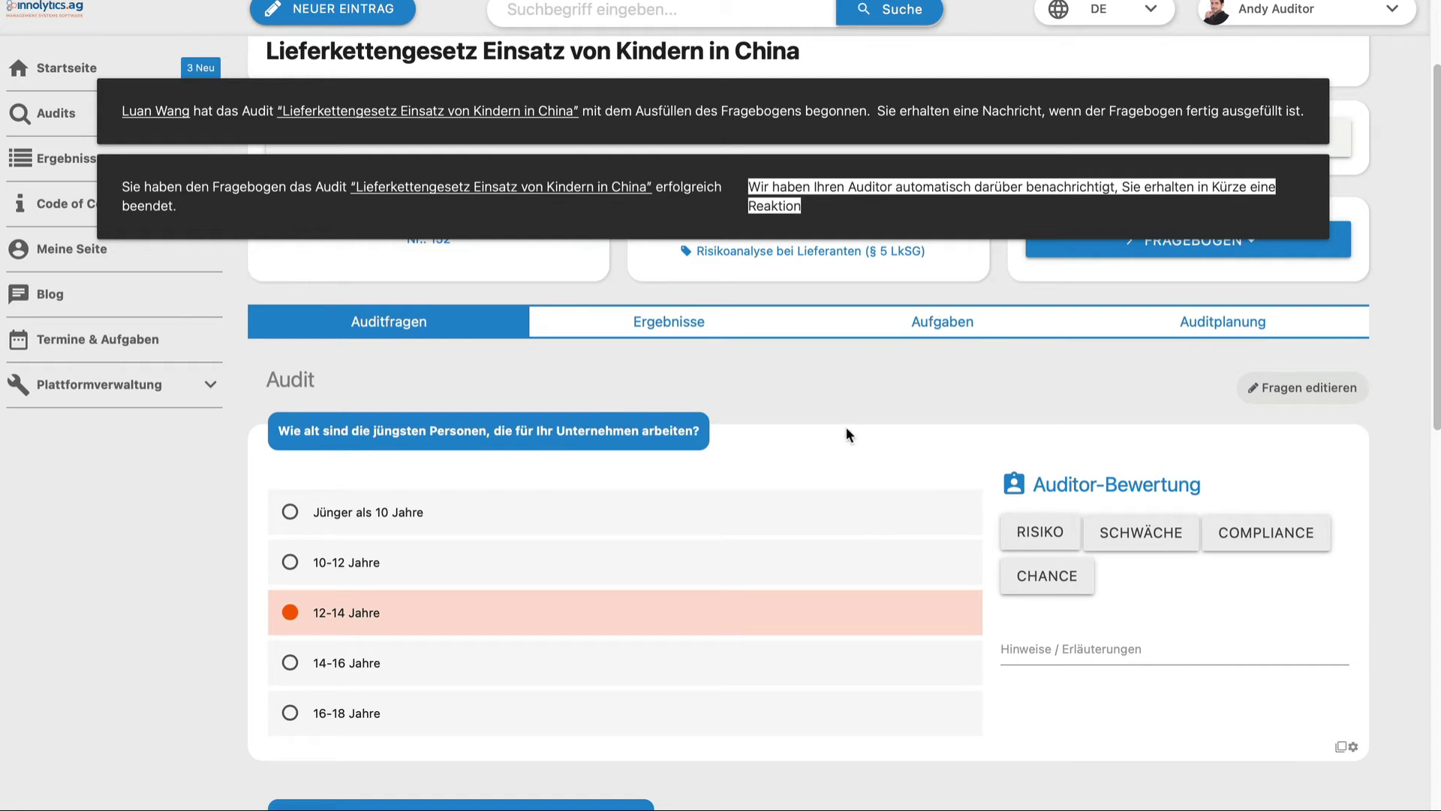
scroll(837, 439, down, 2)
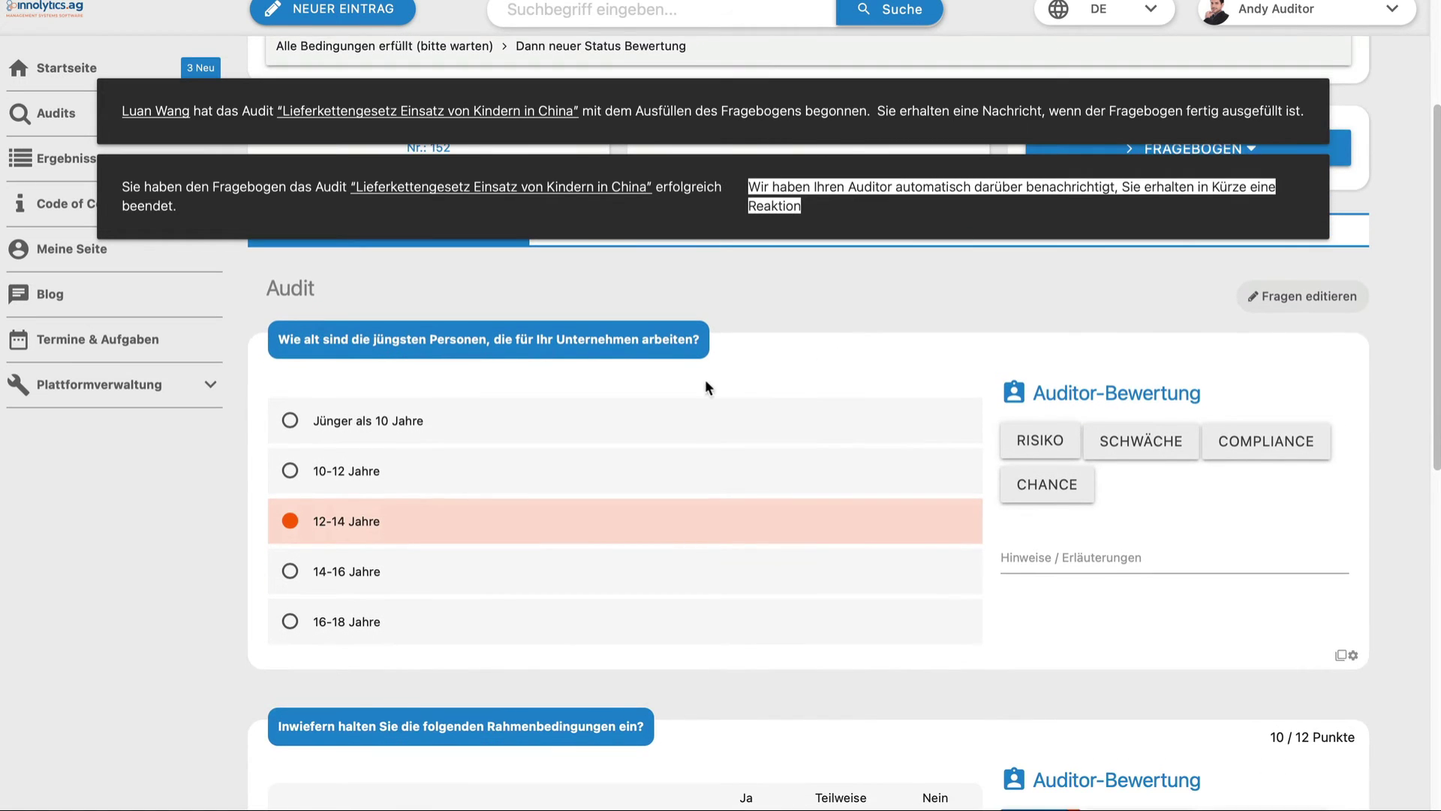
scroll(616, 394, up, 1)
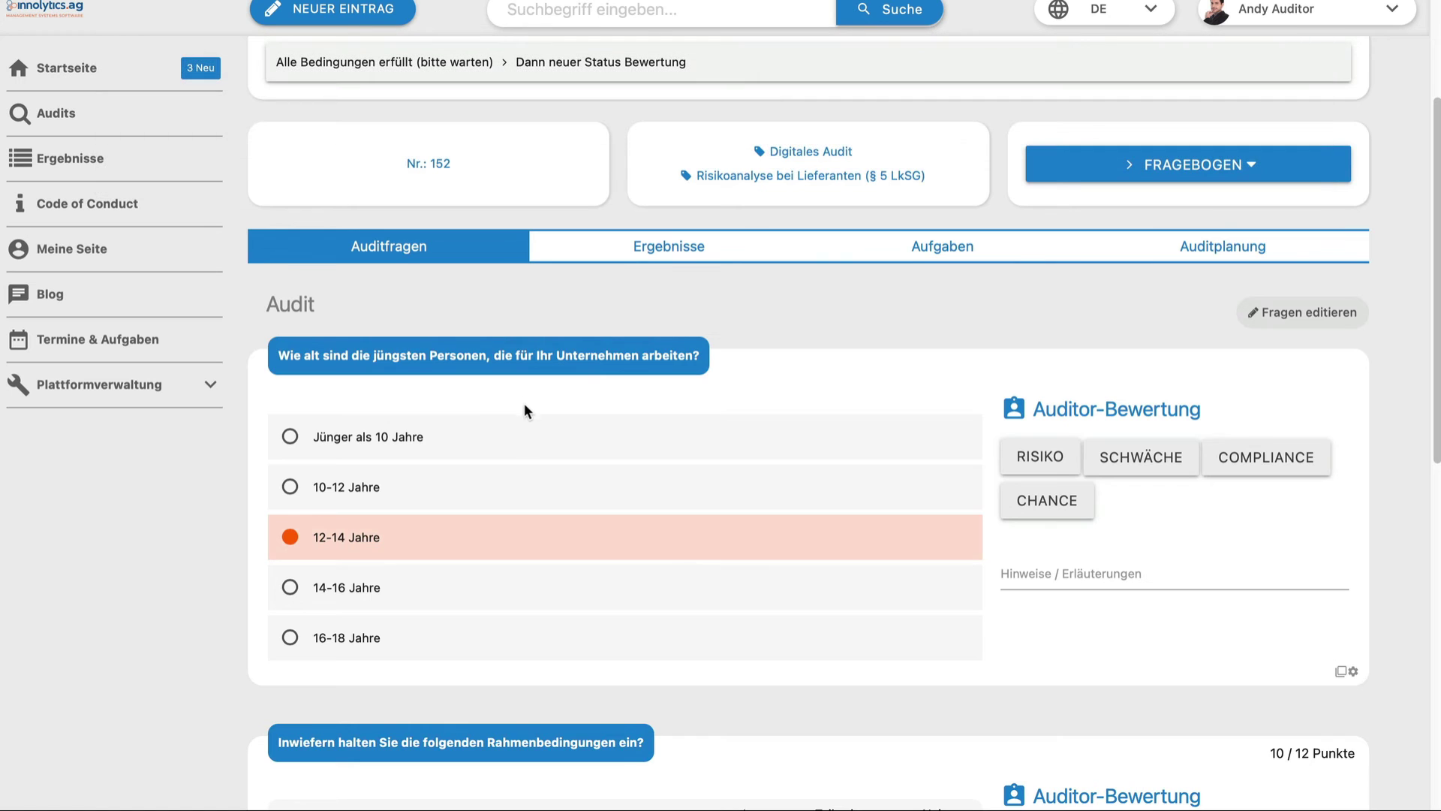
scroll(414, 565, down, 6)
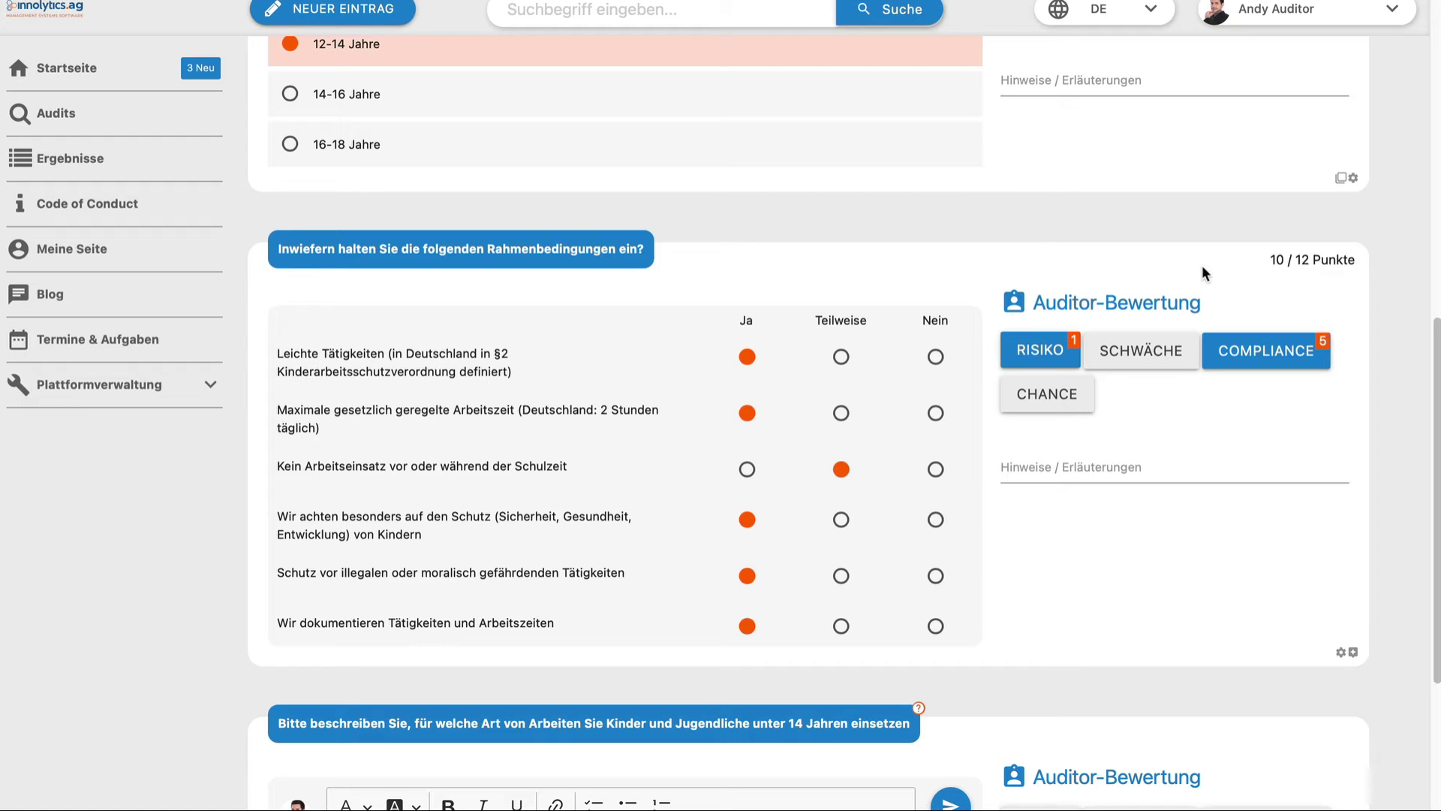
scroll(1198, 267, down, 3)
scroll(1137, 387, down, 1)
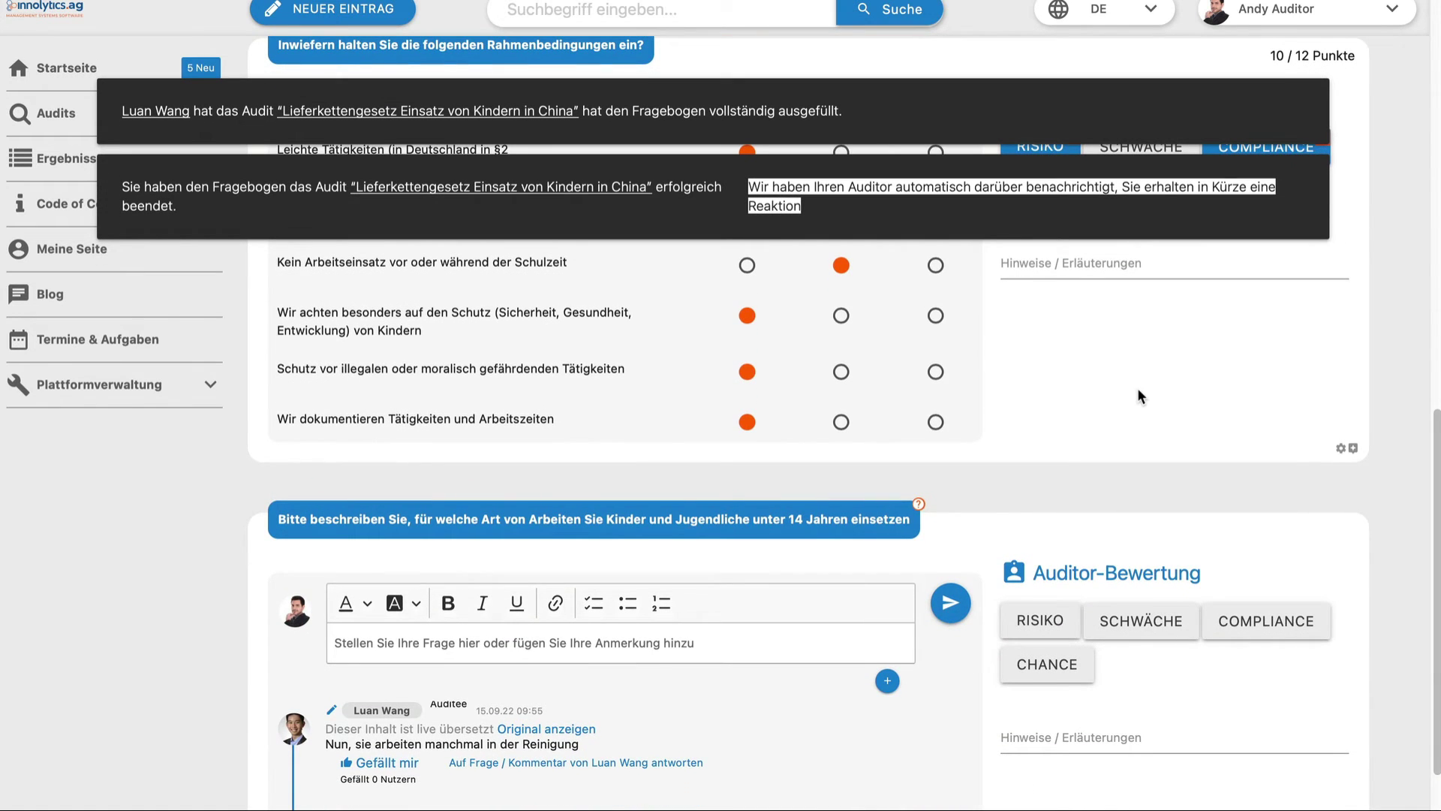
scroll(1137, 387, down, 1)
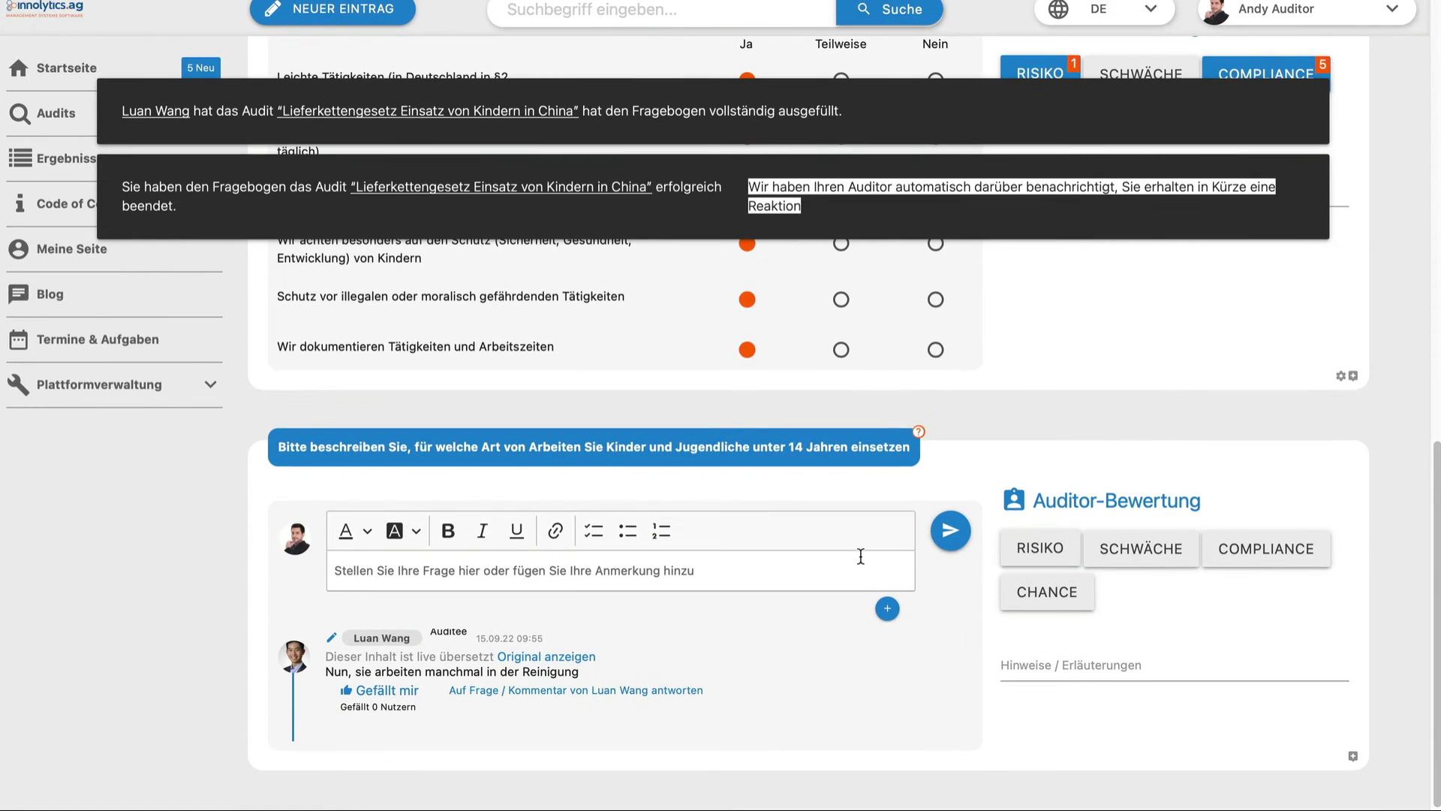
Step: Reply to the auditee's comment about the type of work with "Bitte schicken Sie ein Foto" and send it
click(553, 690)
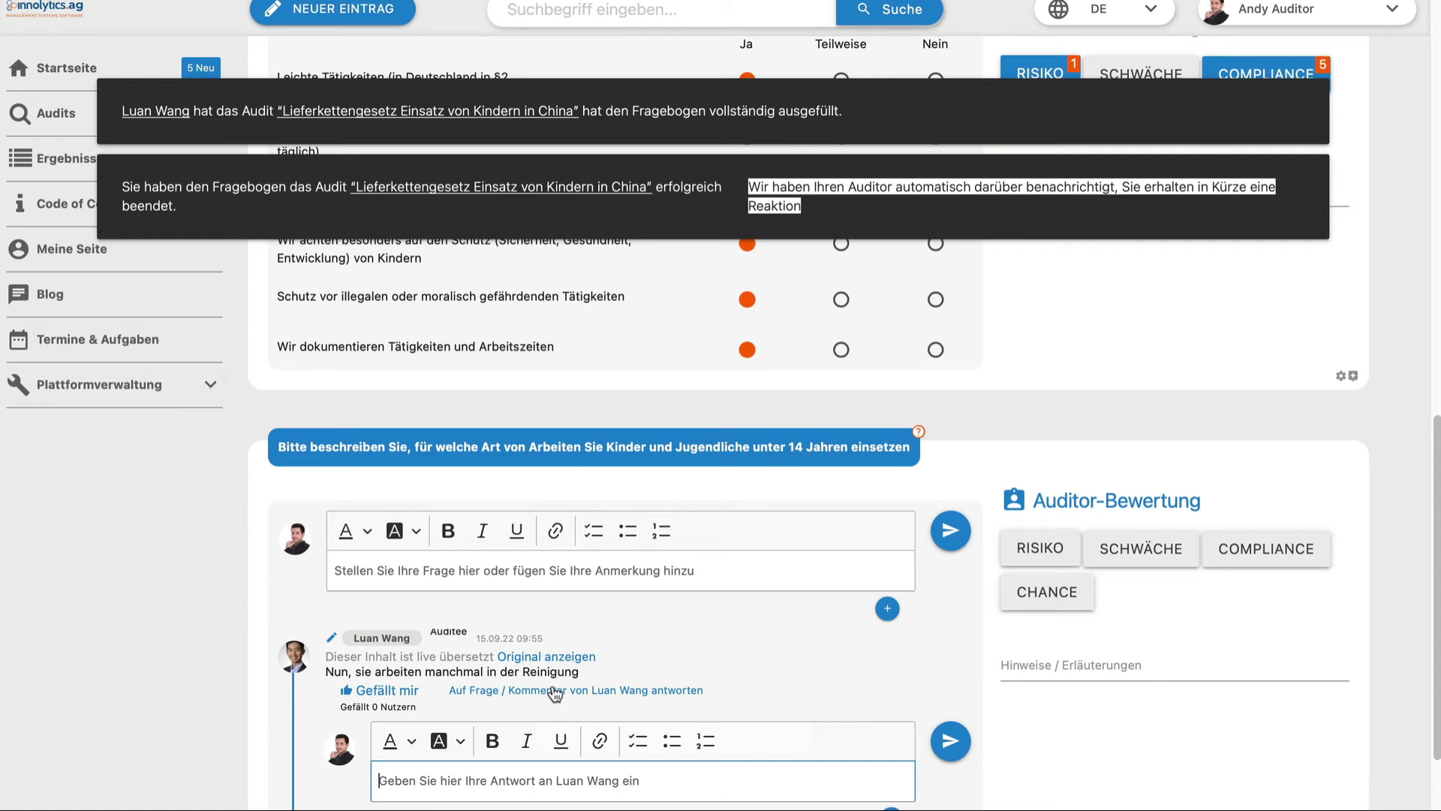
scroll(564, 674, down, 1)
text(Bi)
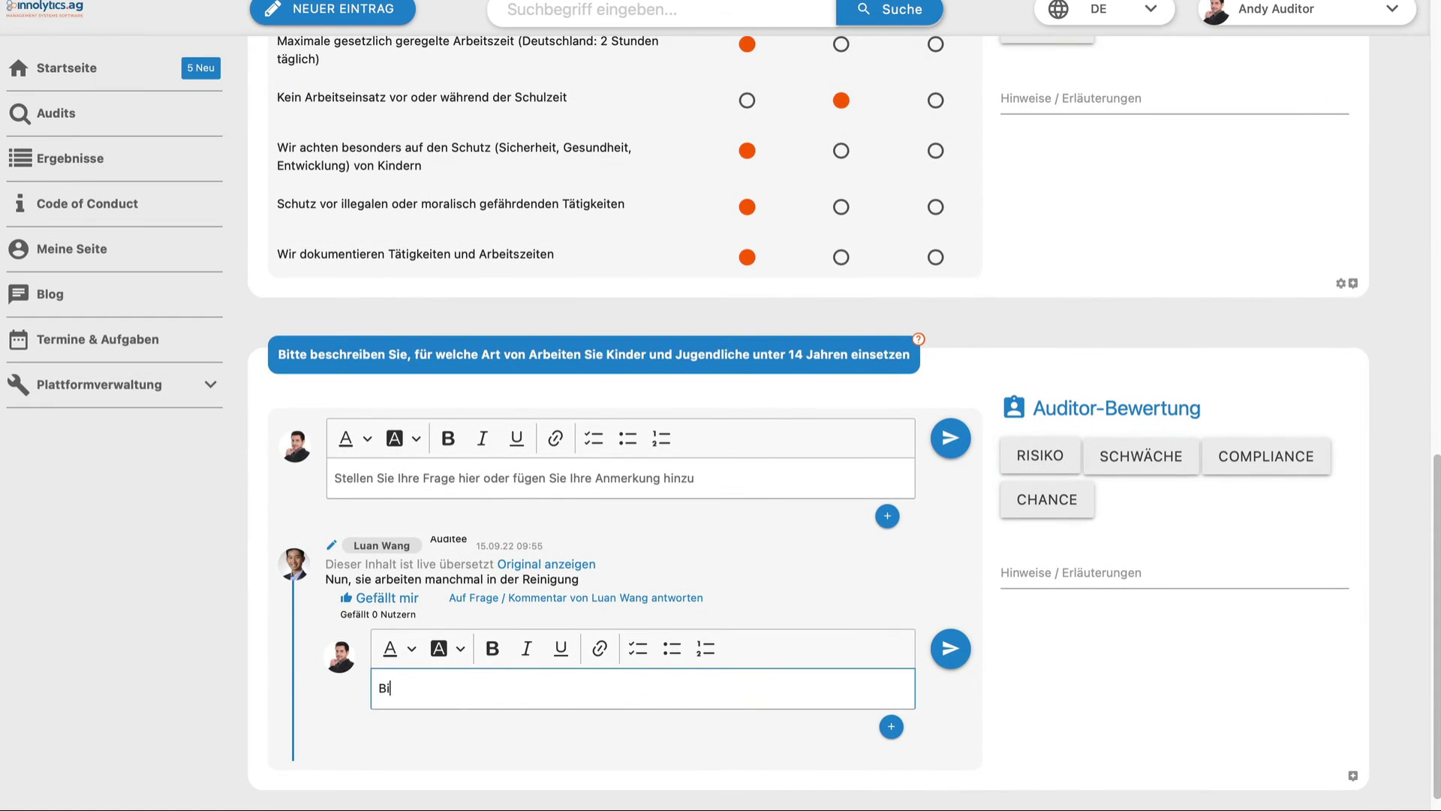
text(tte schicken Sie ein Foto)
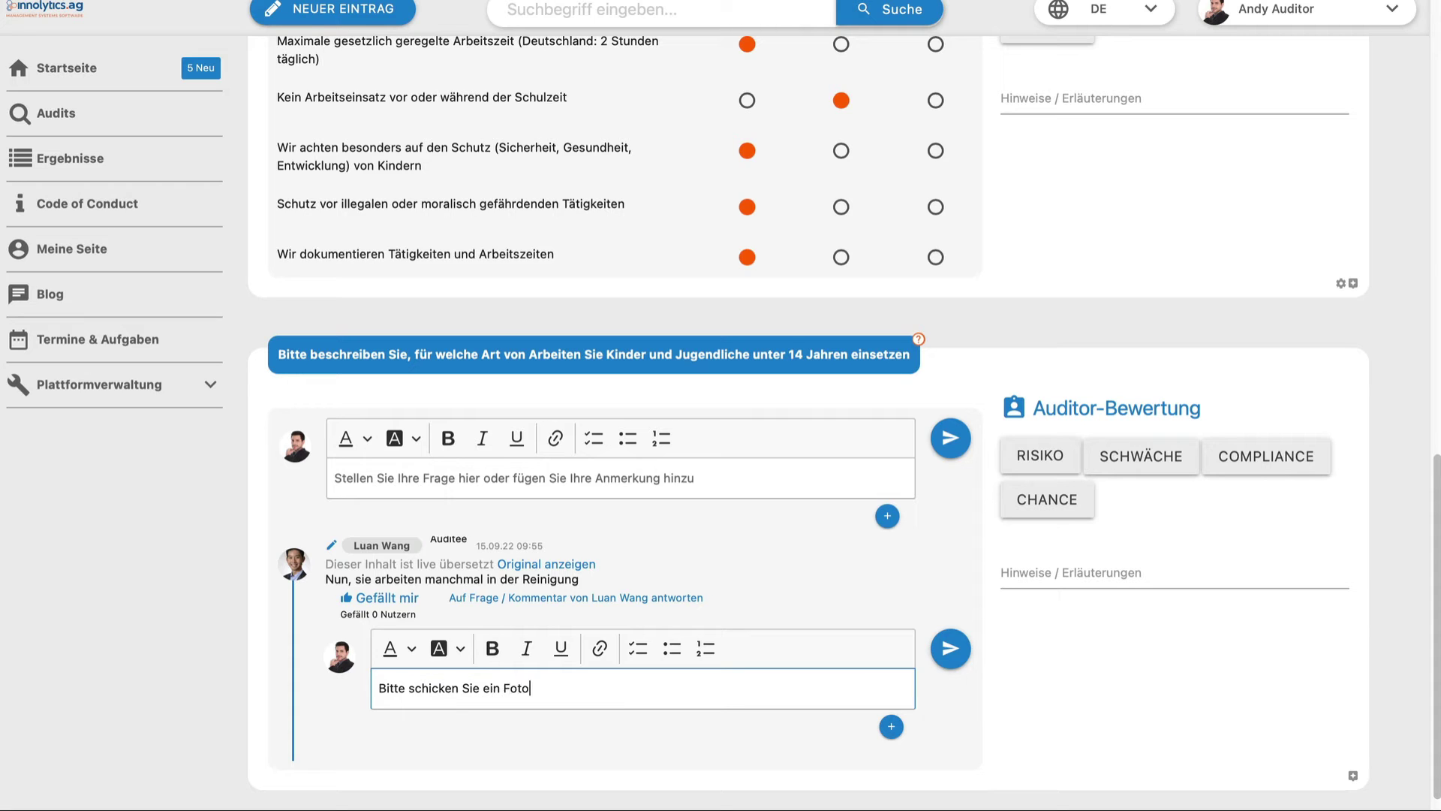
click(938, 657)
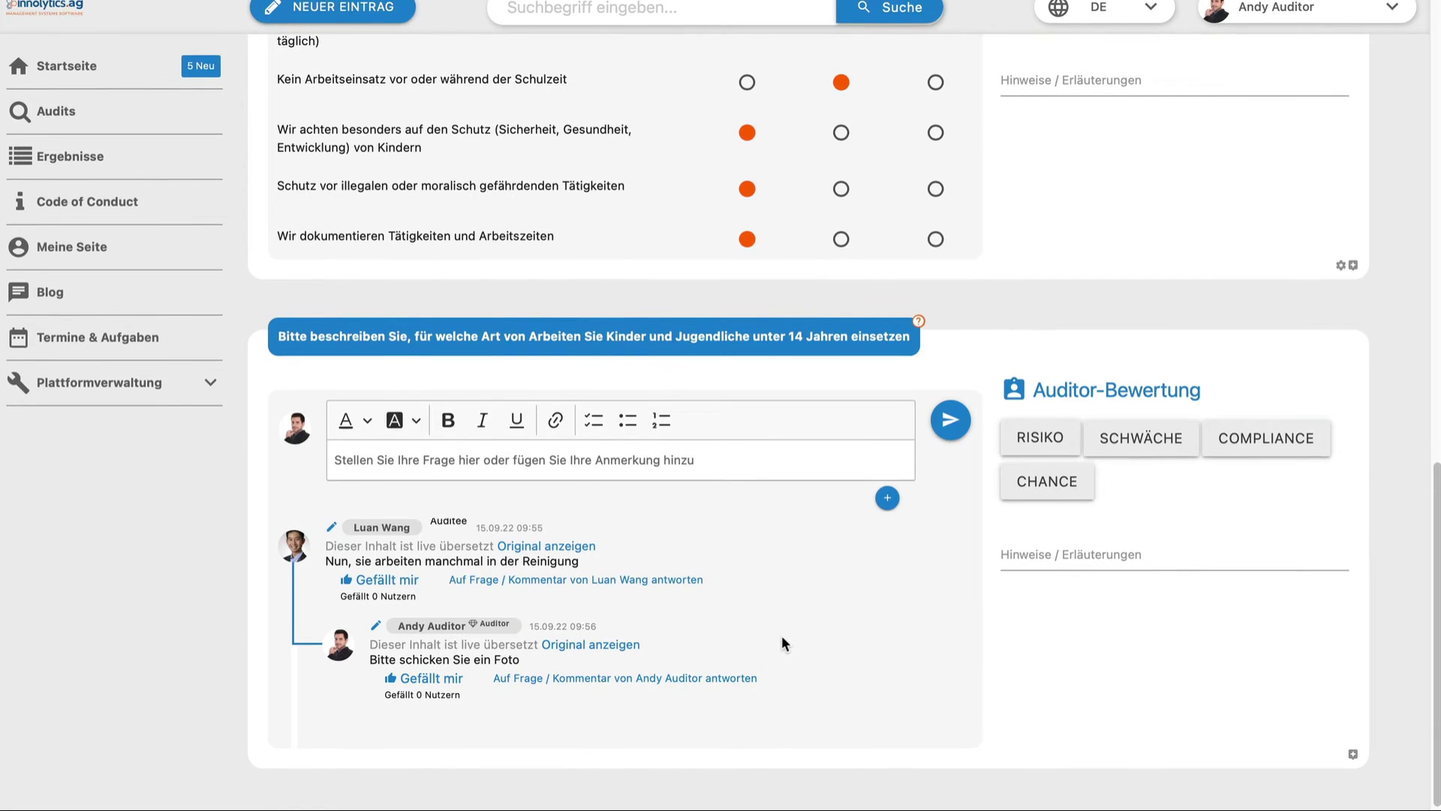
Step: Switch to the auditee's session, expand the auditor's photo request about under-14 work, and write the reply "Here is an image"
key(super+Tab)
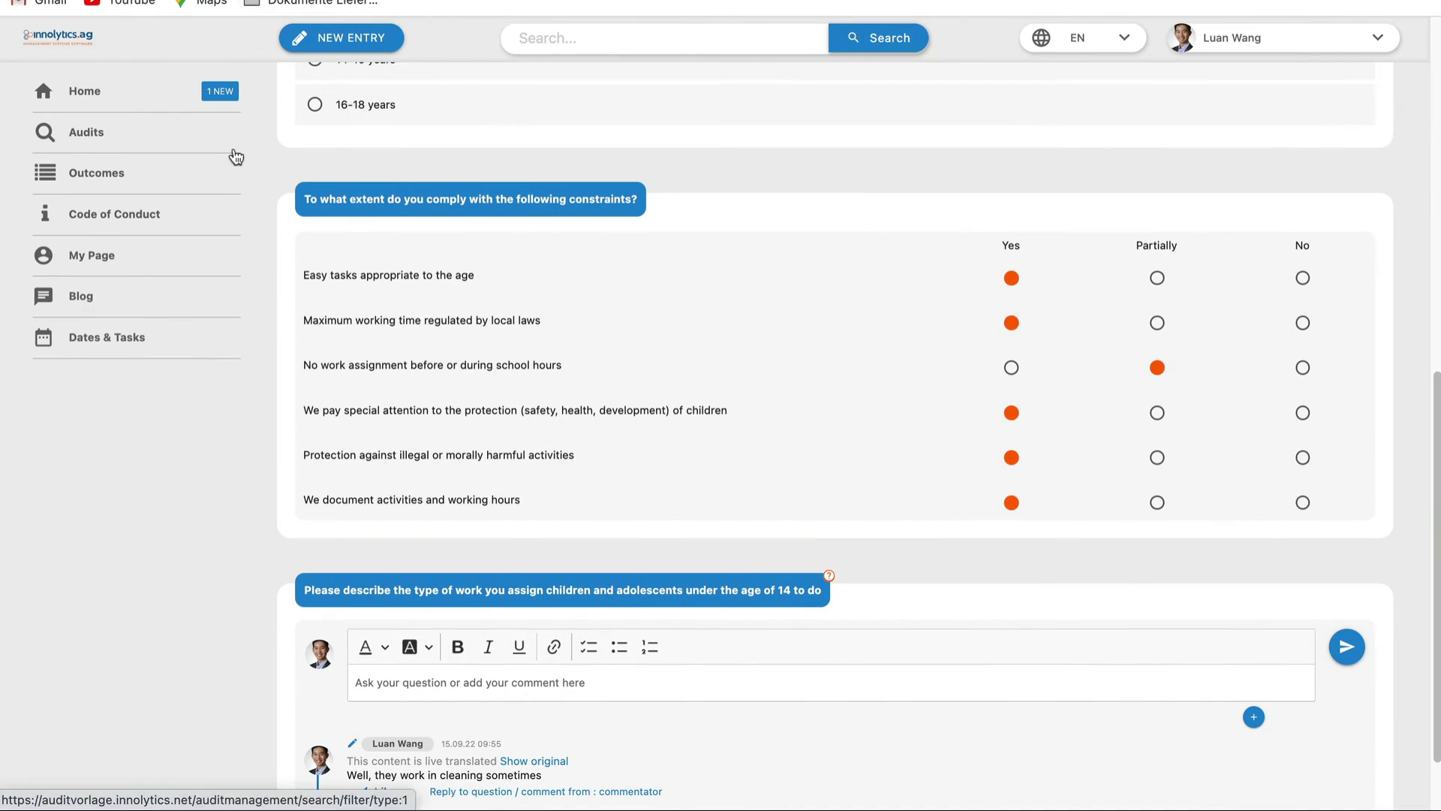
click(236, 156)
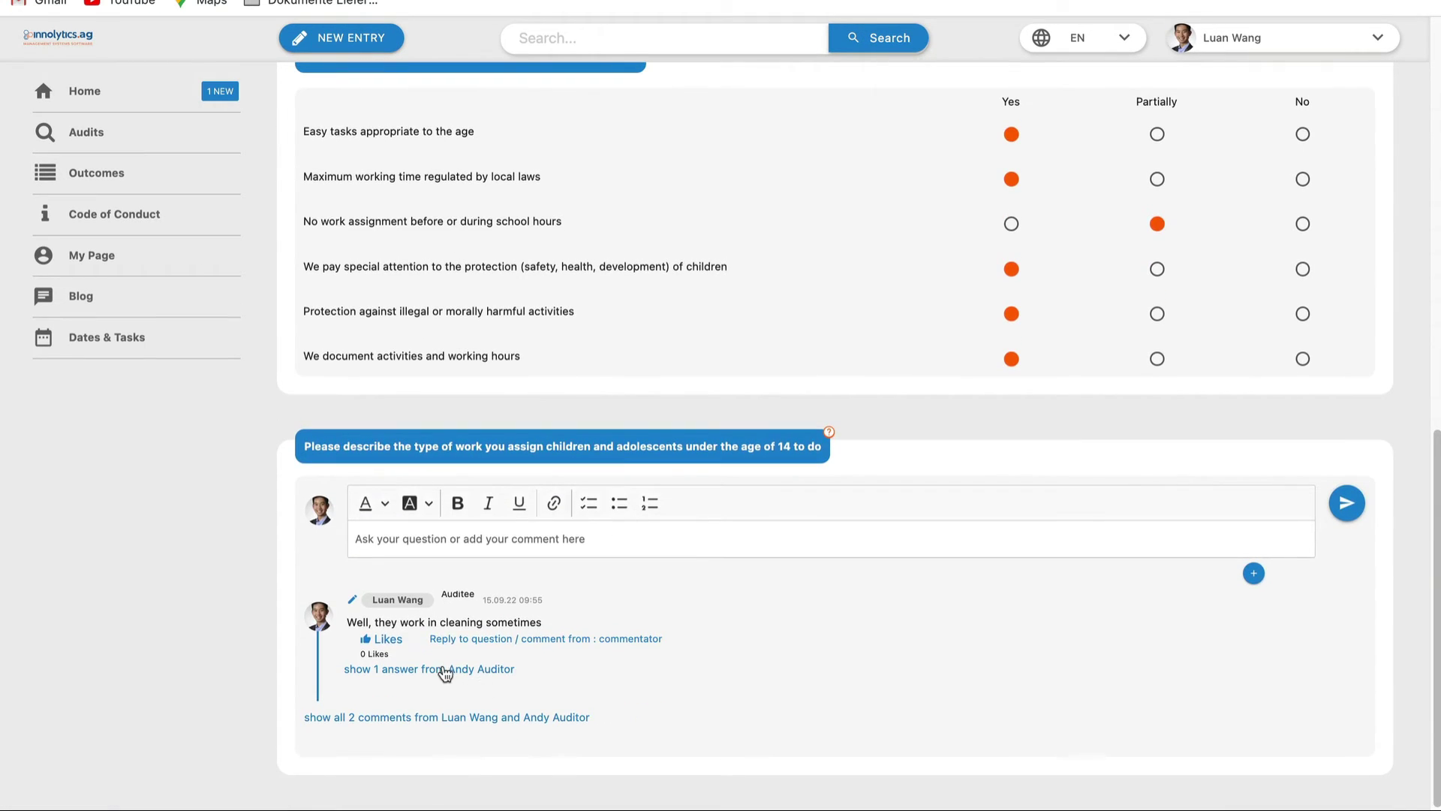
click(458, 669)
click(531, 730)
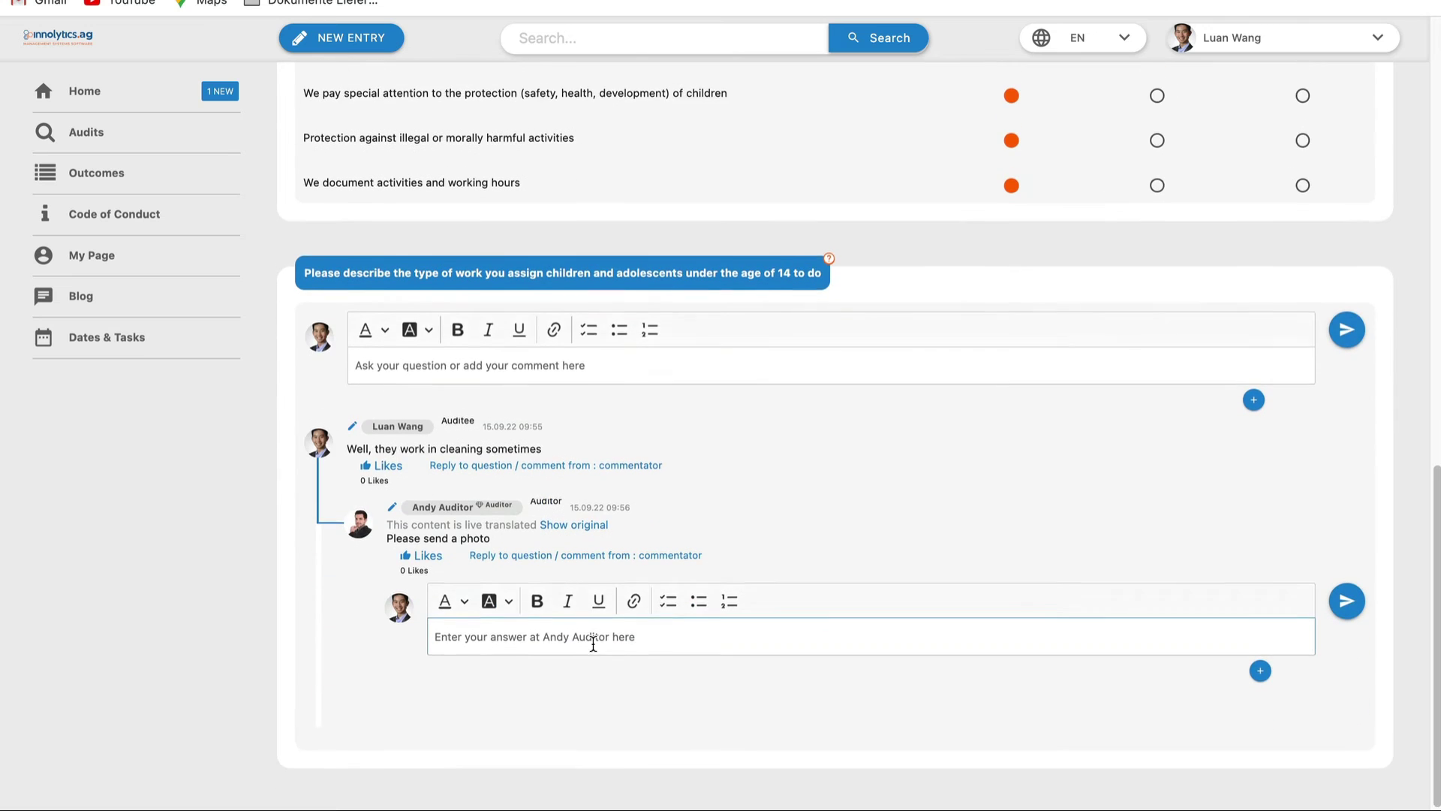
text(Here i)
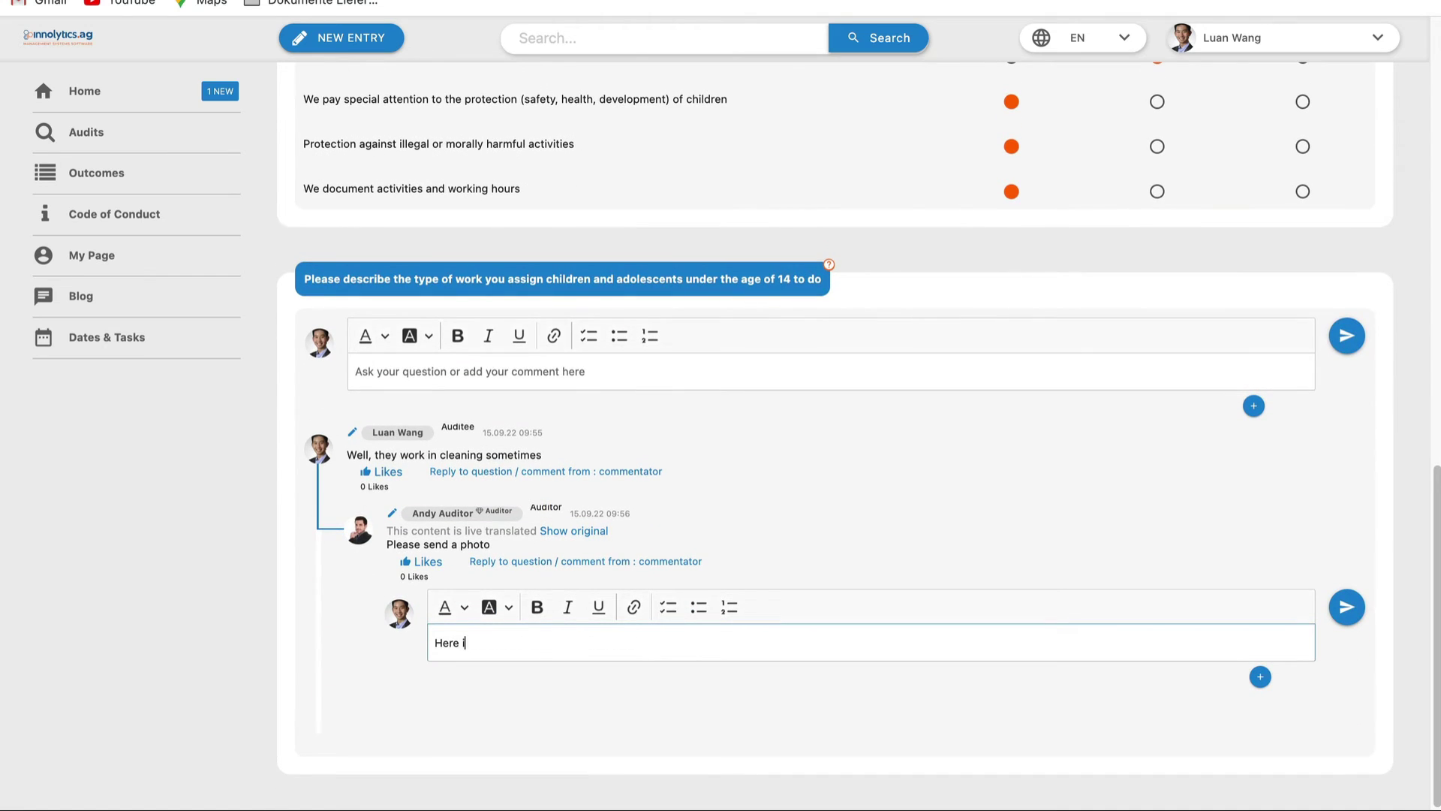
text(s an image)
Step: Start adding a file to the reply and browse from Dokumente through Audio Video Bilder and Bilder to the Gekaufte Fotos folder
click(1260, 676)
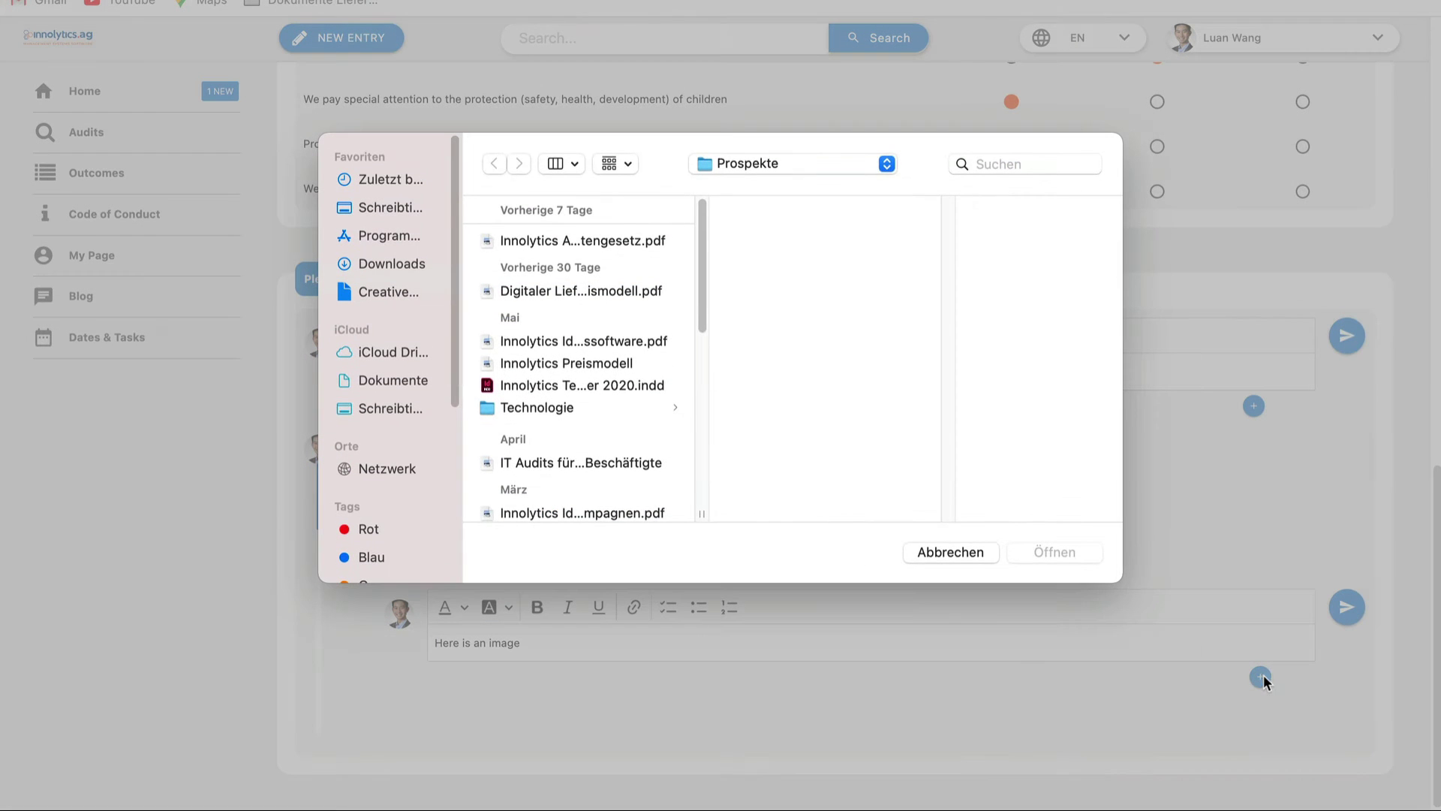
click(837, 165)
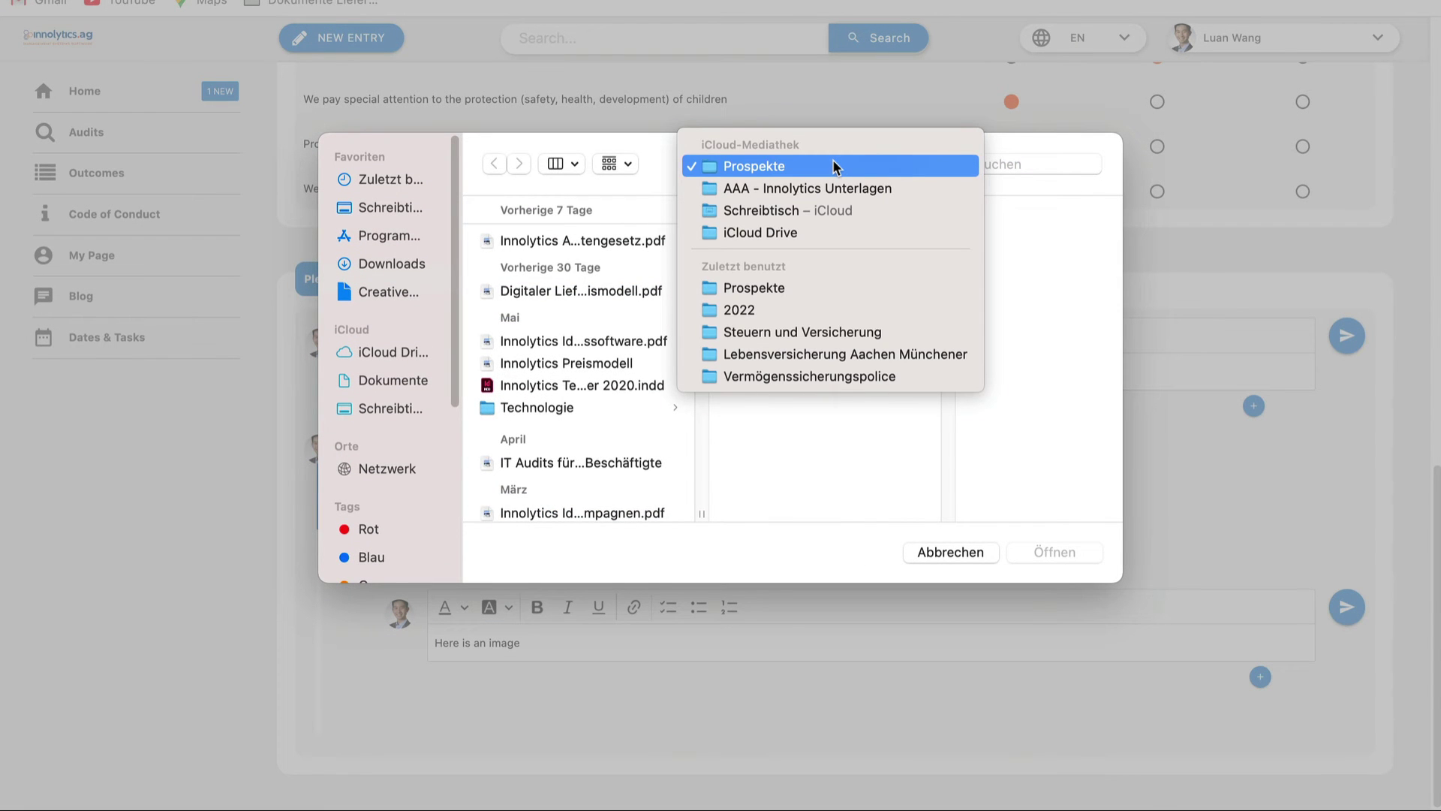
click(836, 165)
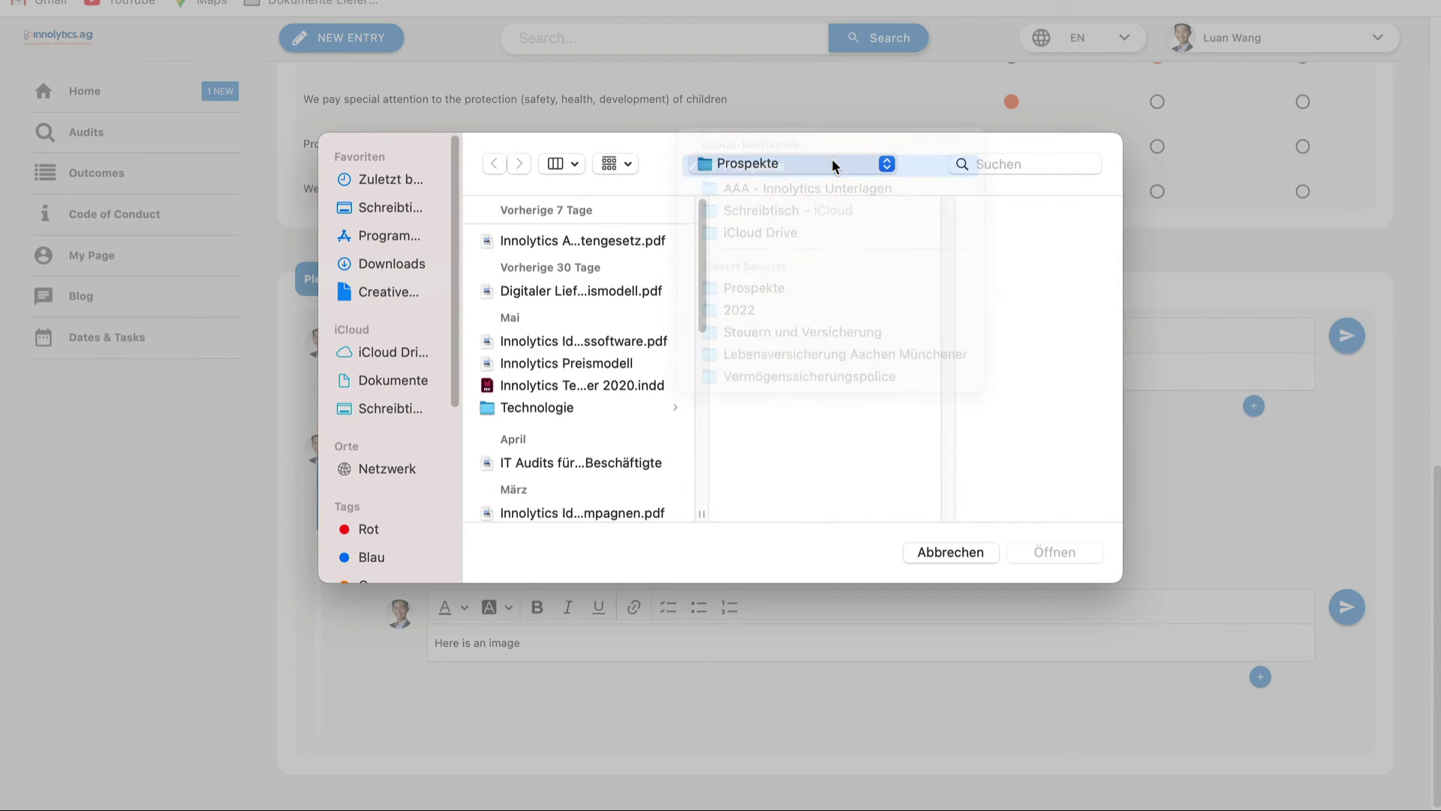
click(391, 381)
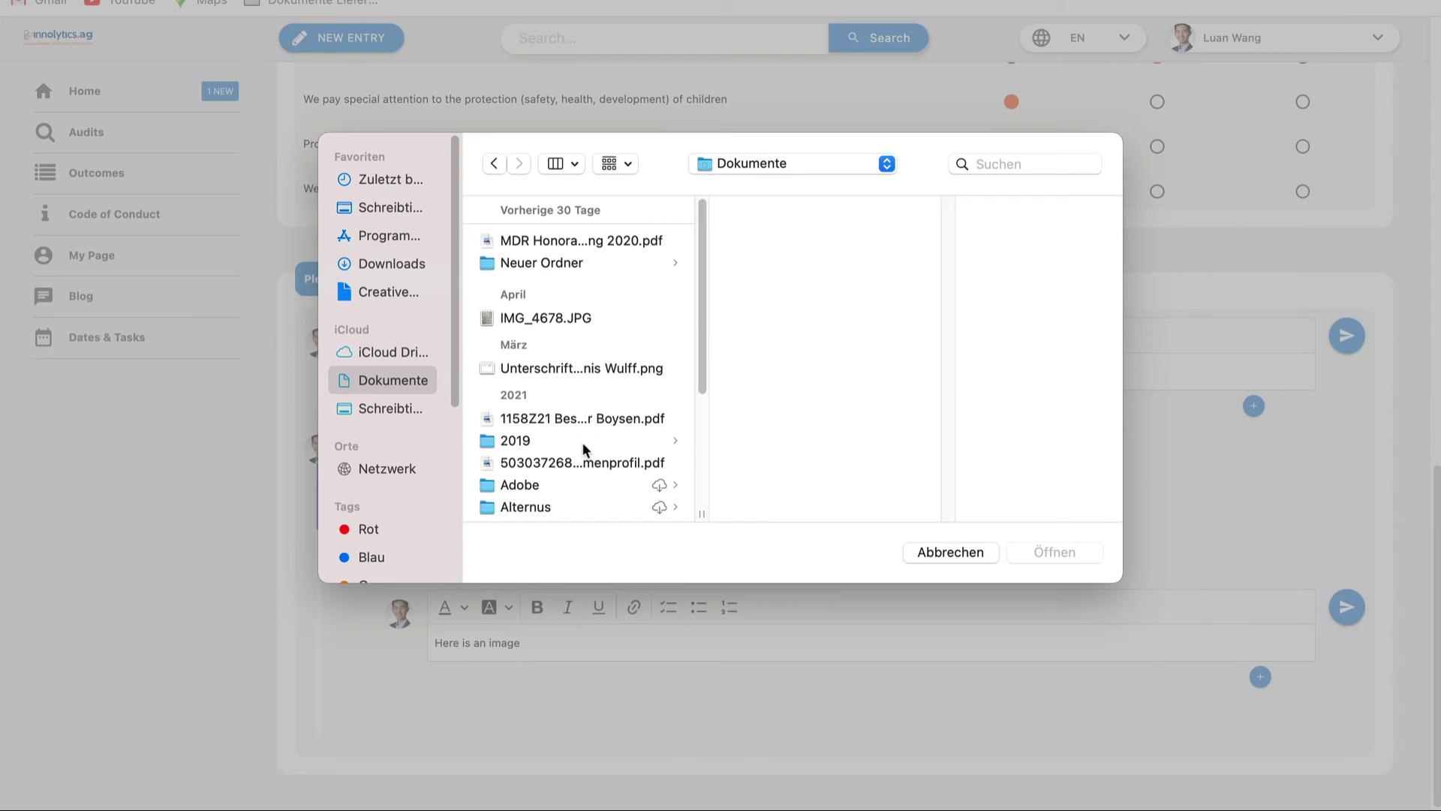
scroll(566, 422, down, 5)
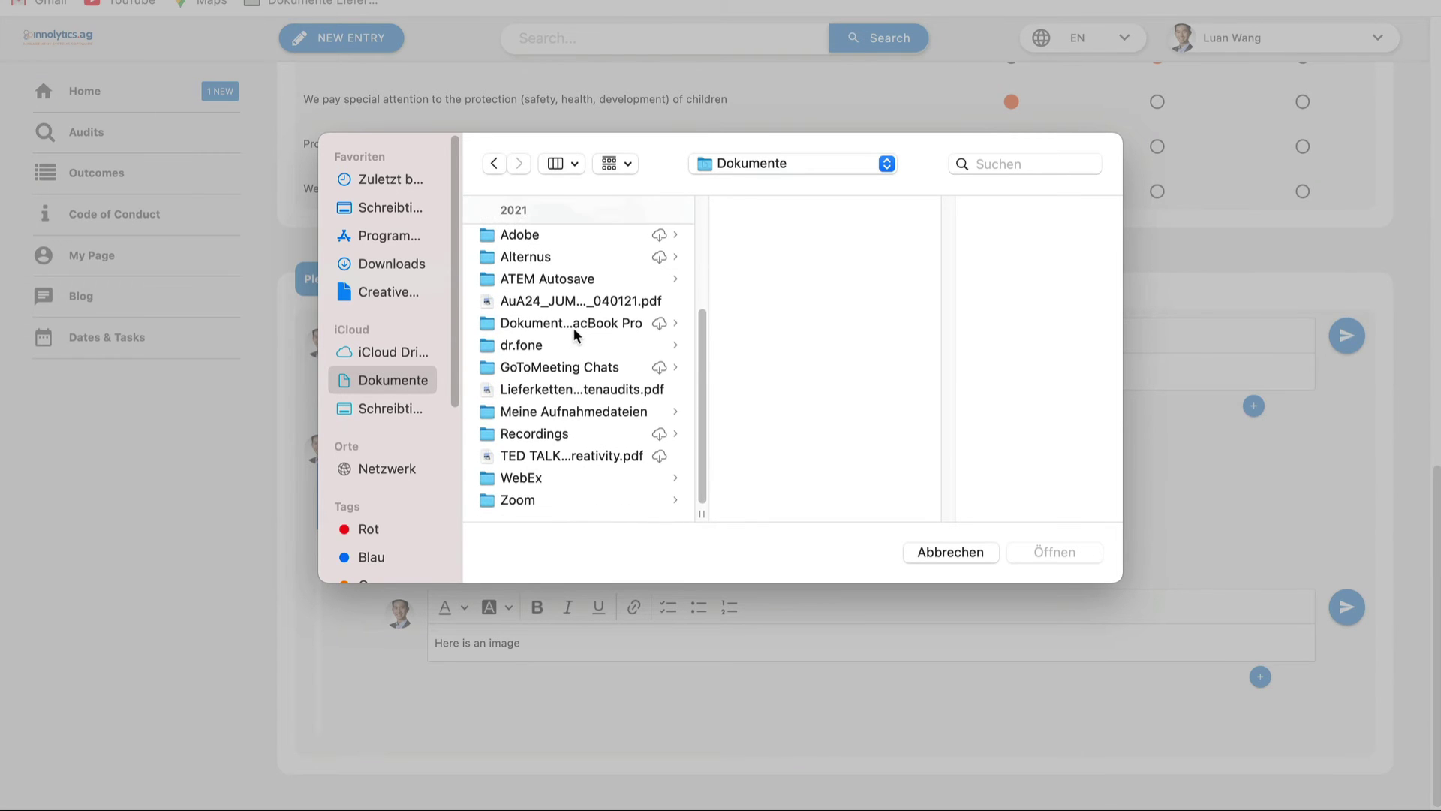
click(573, 323)
click(766, 241)
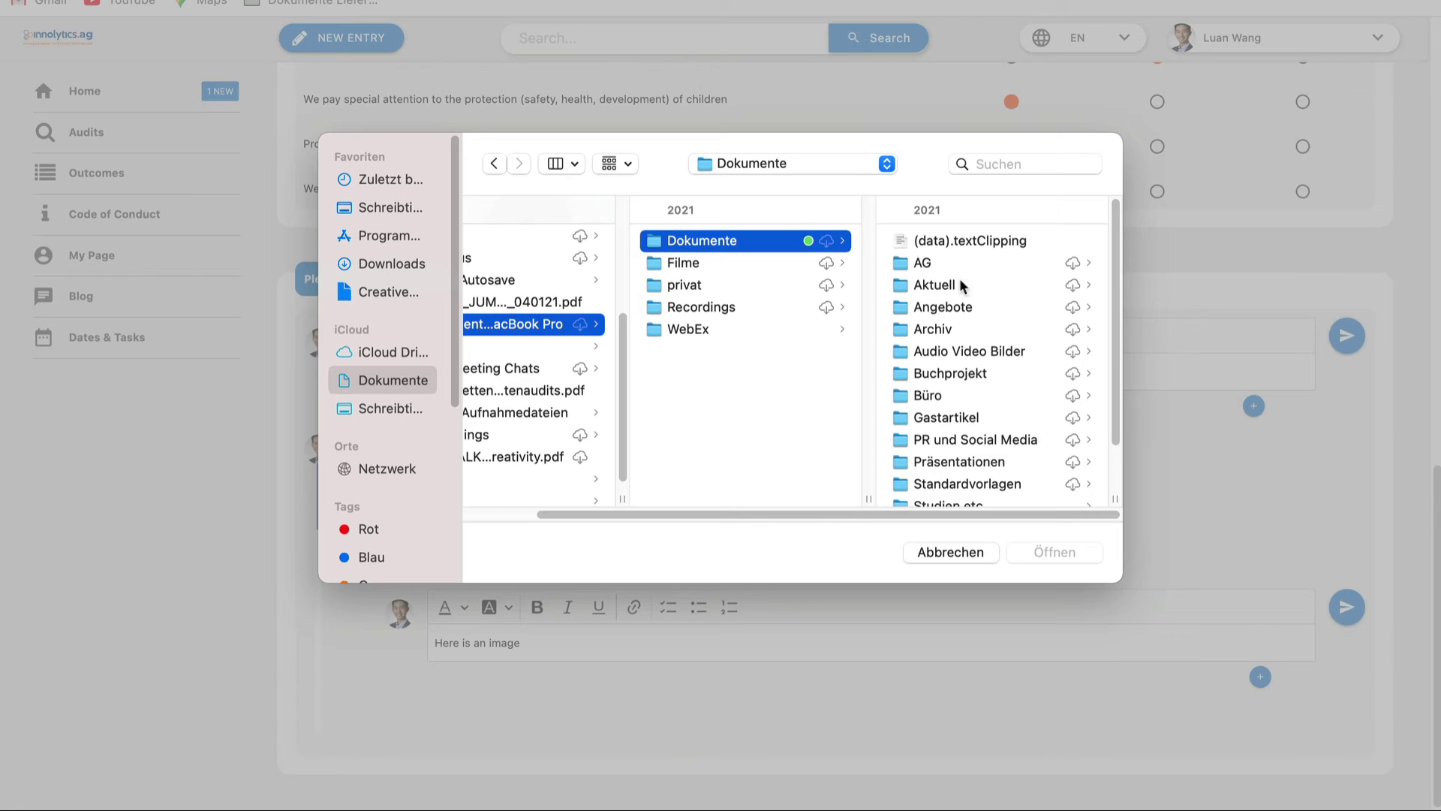
click(976, 351)
click(950, 263)
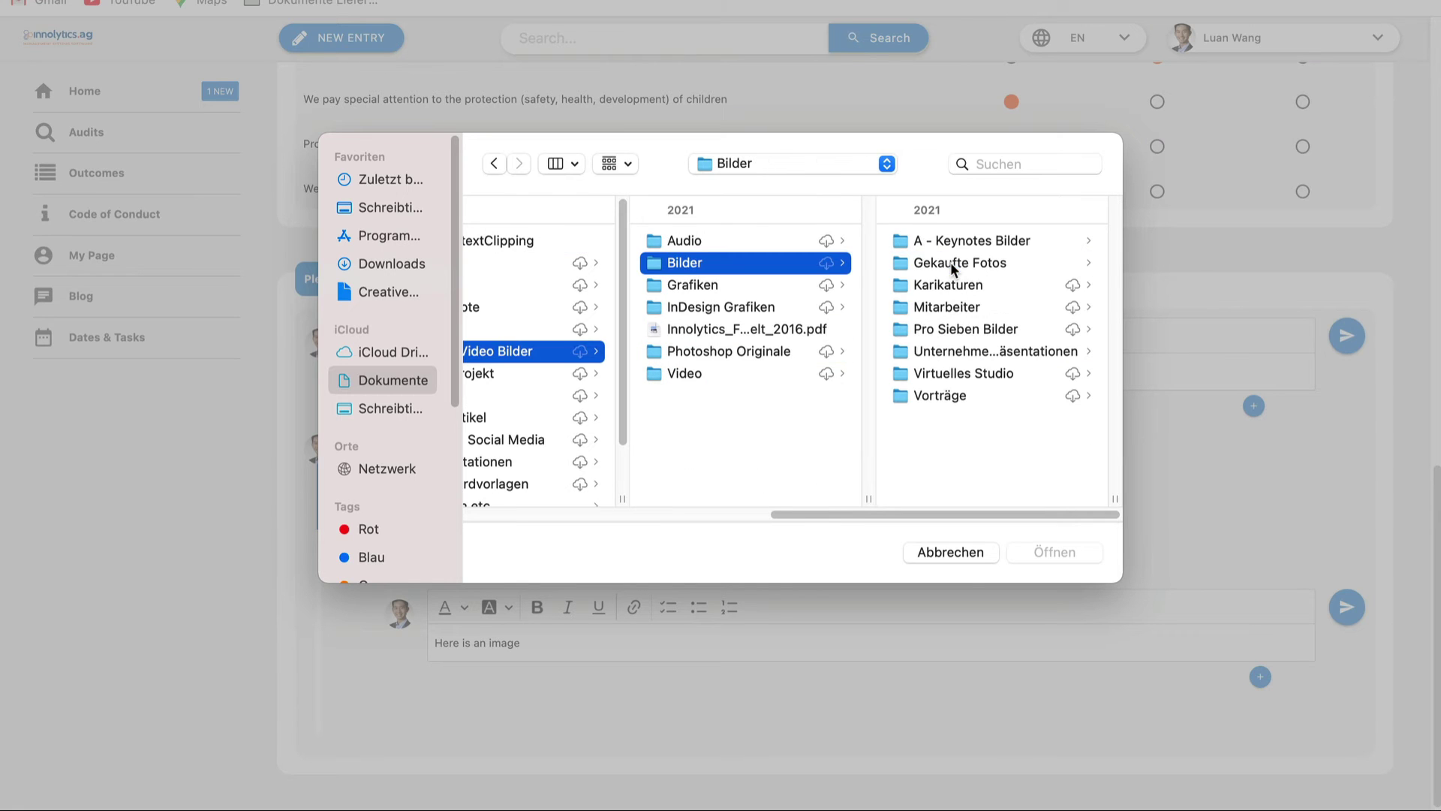
click(950, 262)
Step: Preview the photos in Gekaufte Fotos and attach the Kinderarbeit JPEG of the child at the loom to the reply
click(948, 242)
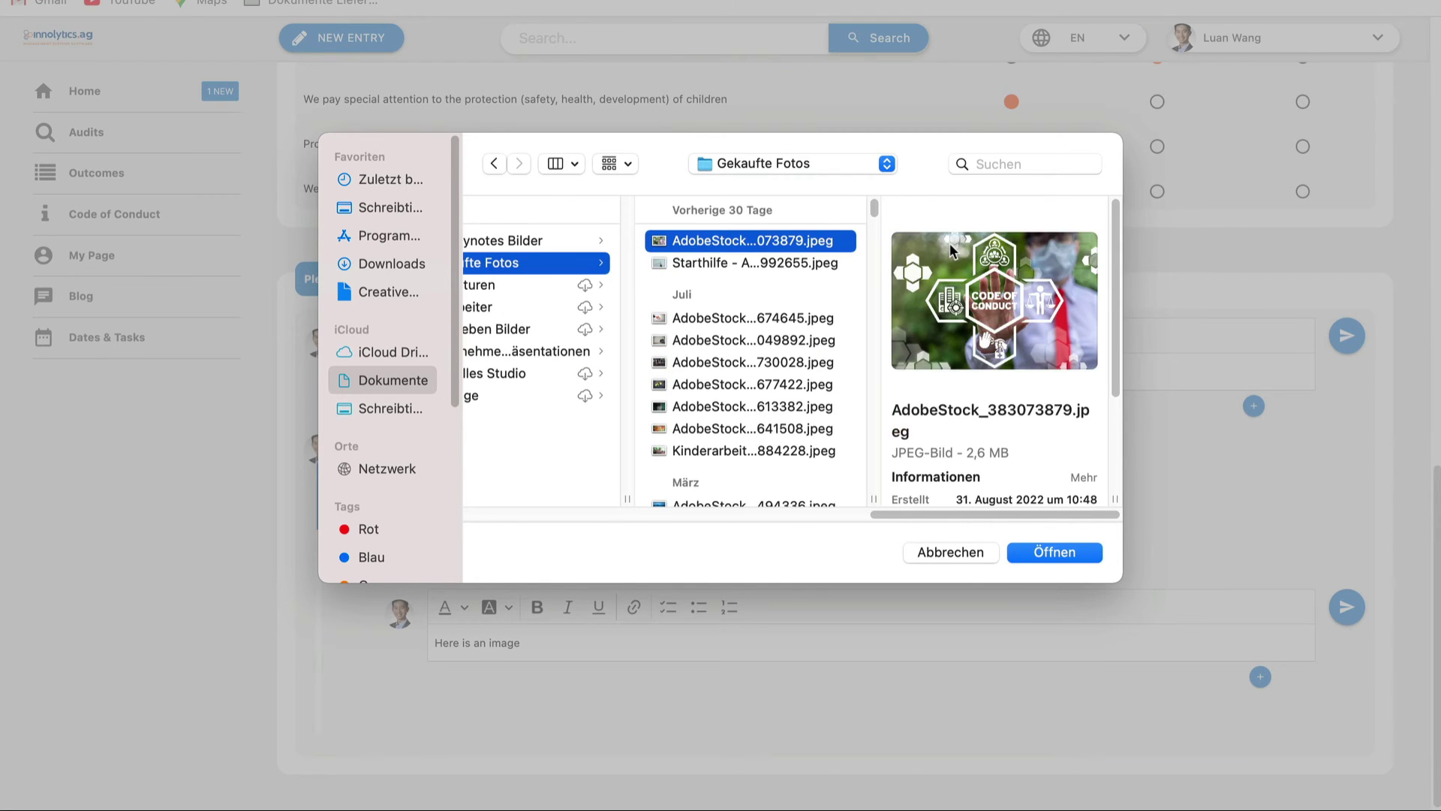
key(Down)
key(Down)
key(Down)
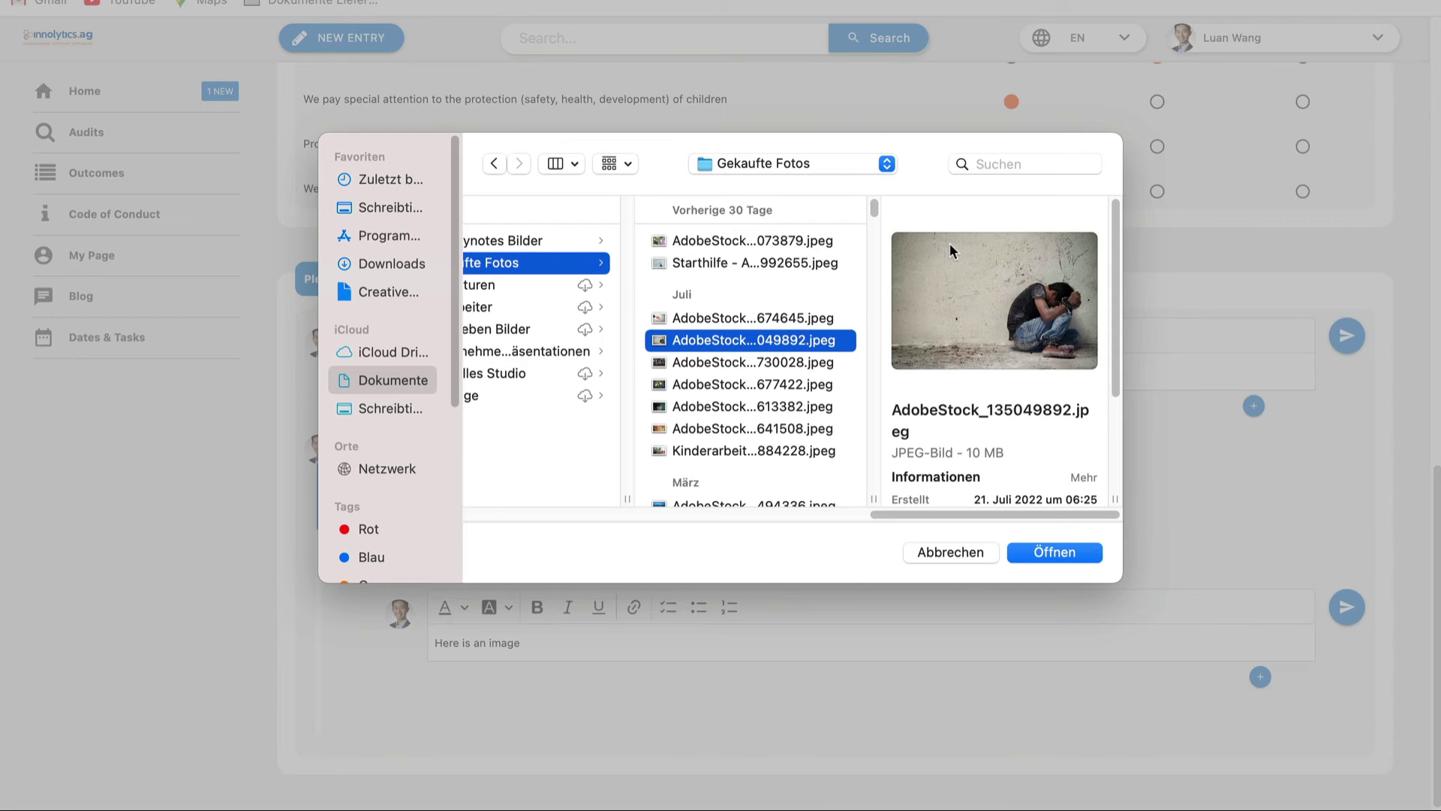
key(Down)
key(Down)
key(Down)
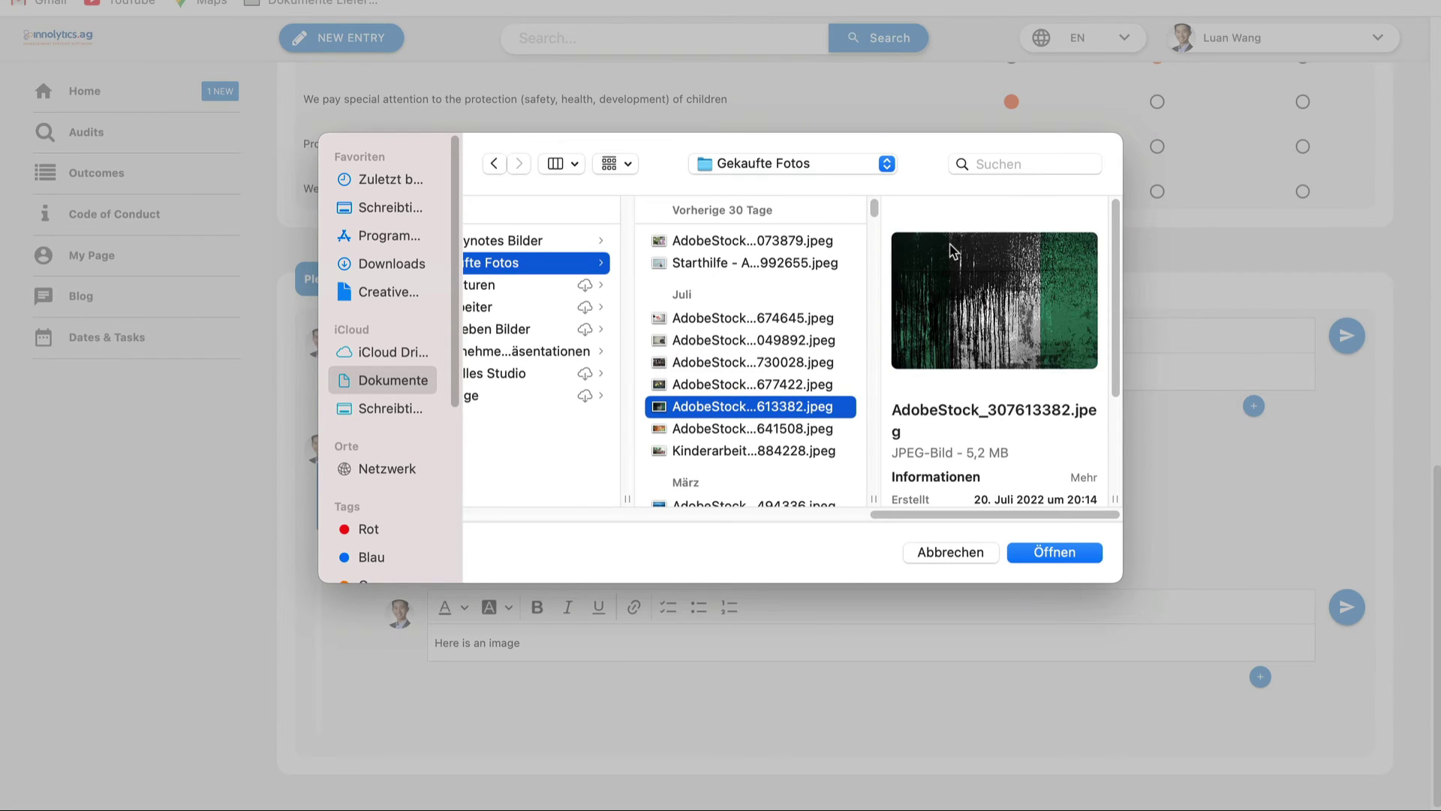
key(Down)
key(Down)
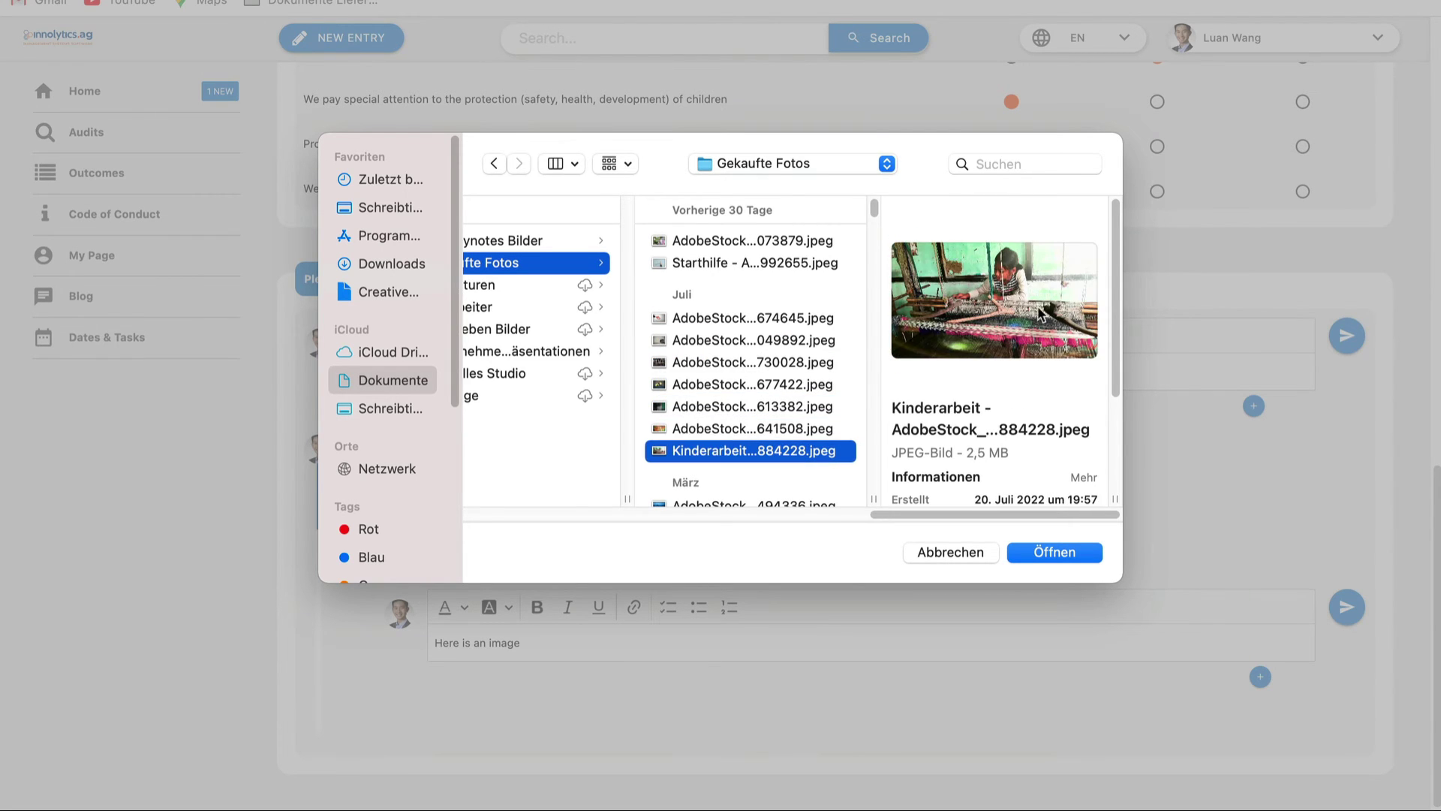
click(1053, 552)
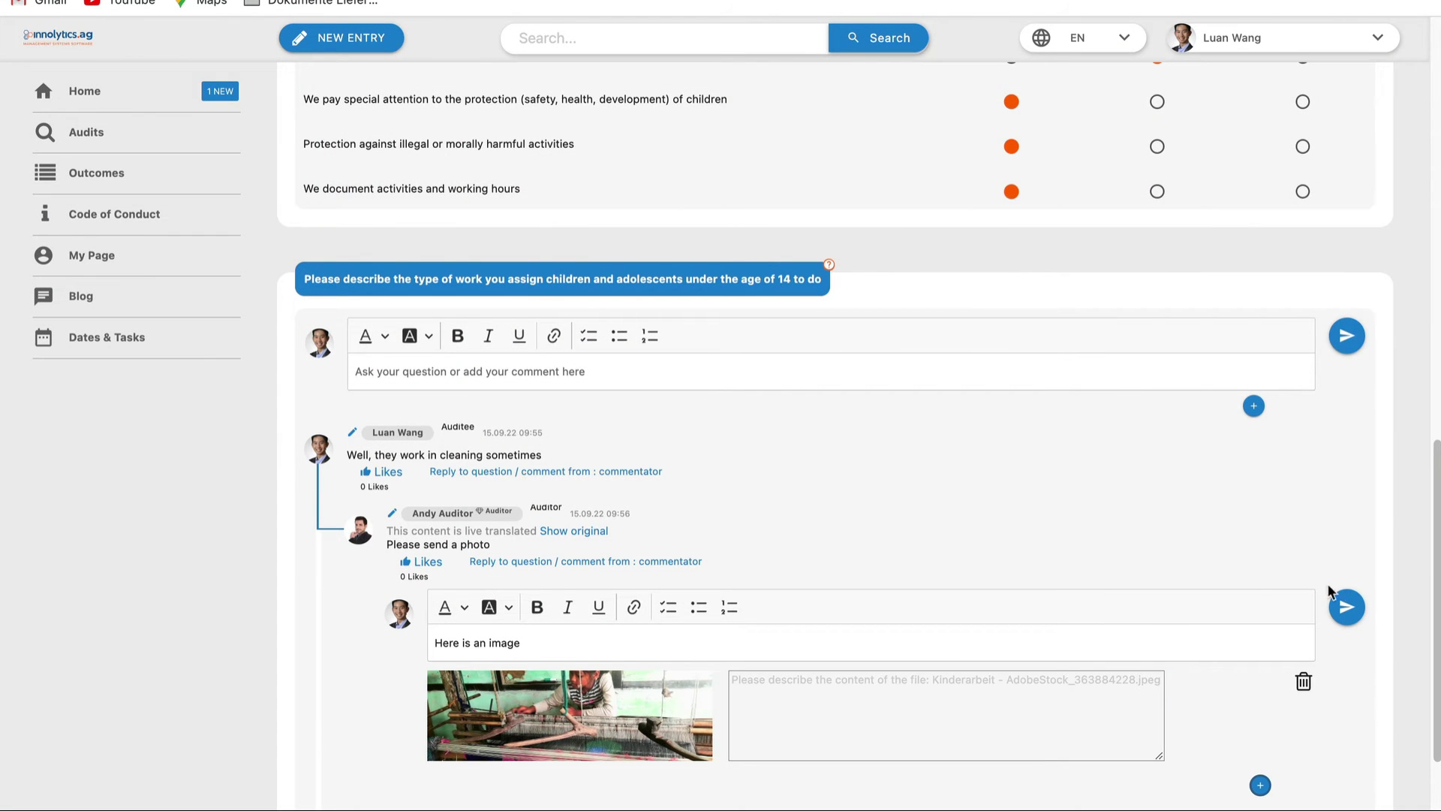
Step: Send the reply with its attached image and check the posted photo in enlarged view
click(1345, 607)
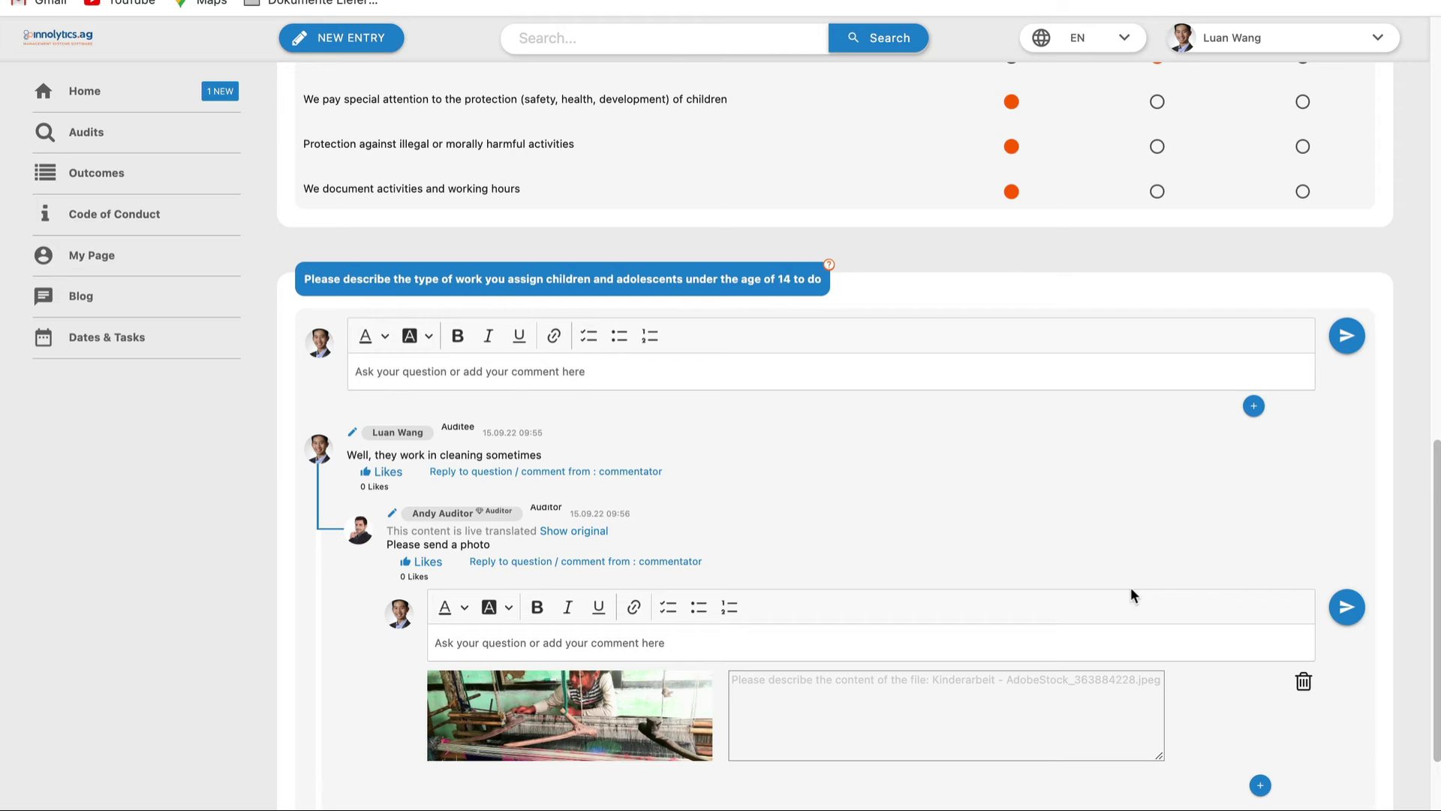
scroll(791, 556, down, 1)
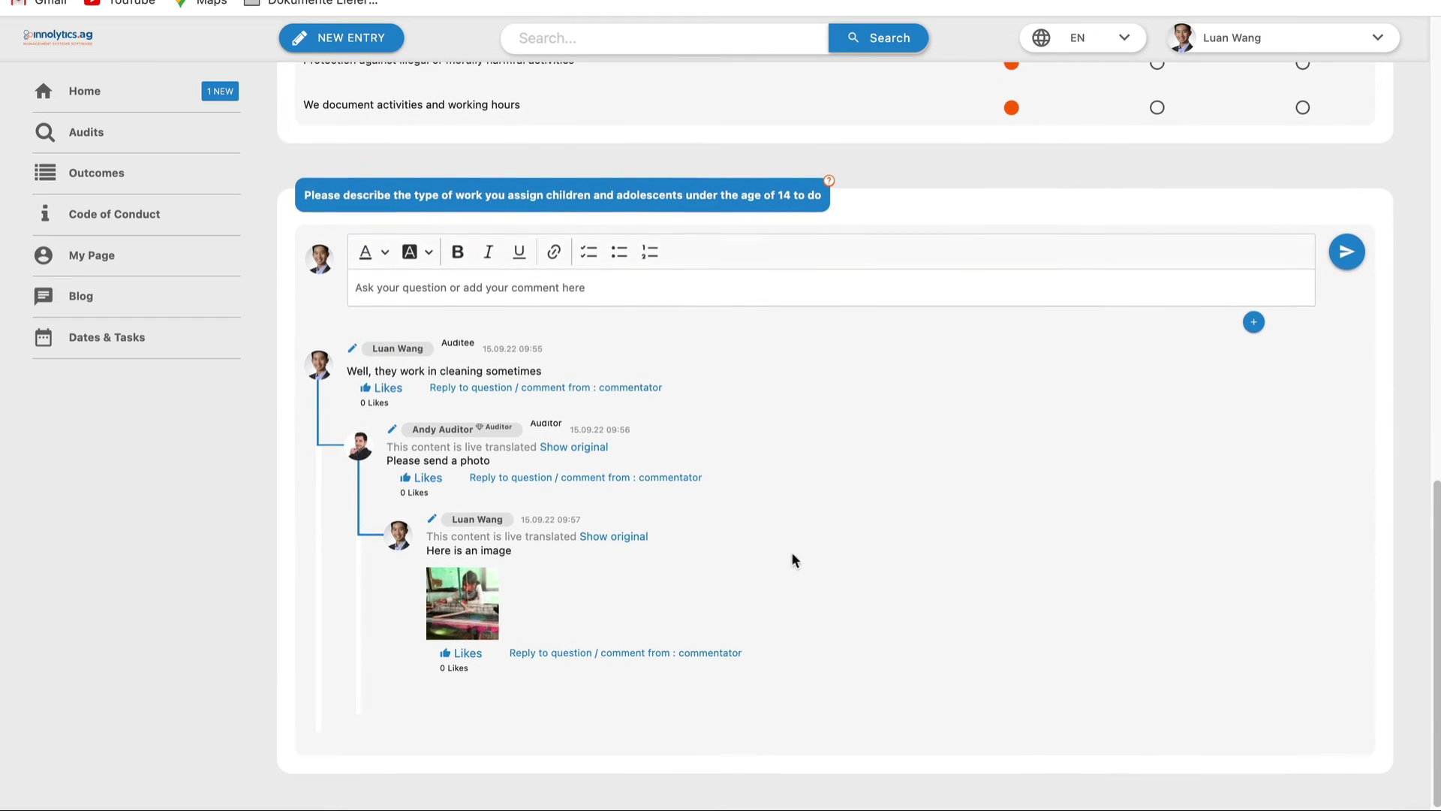
click(471, 614)
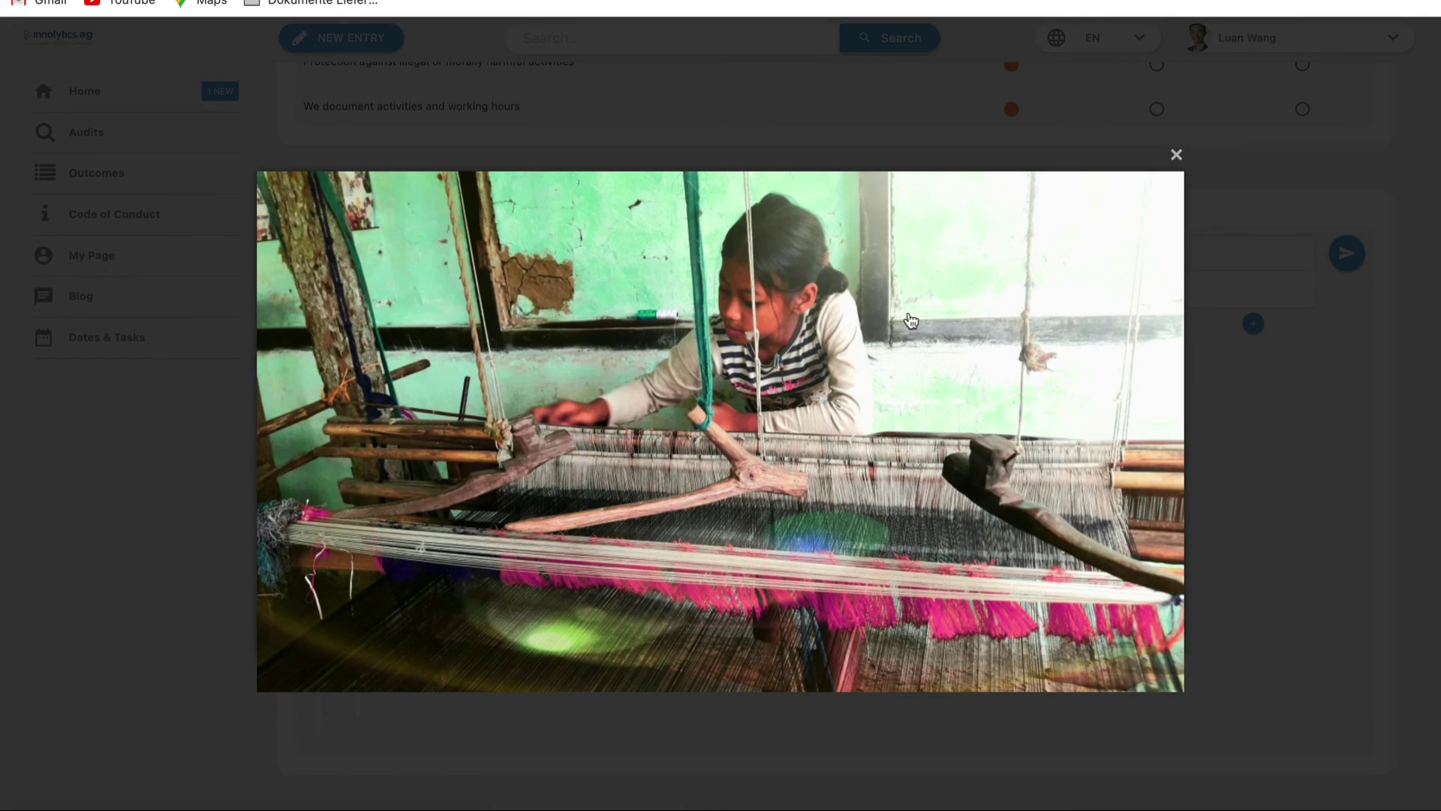
click(1186, 158)
Step: Return to the auditor's session, reload the audit, and show all comments on the under-14 work question
key(super+Tab)
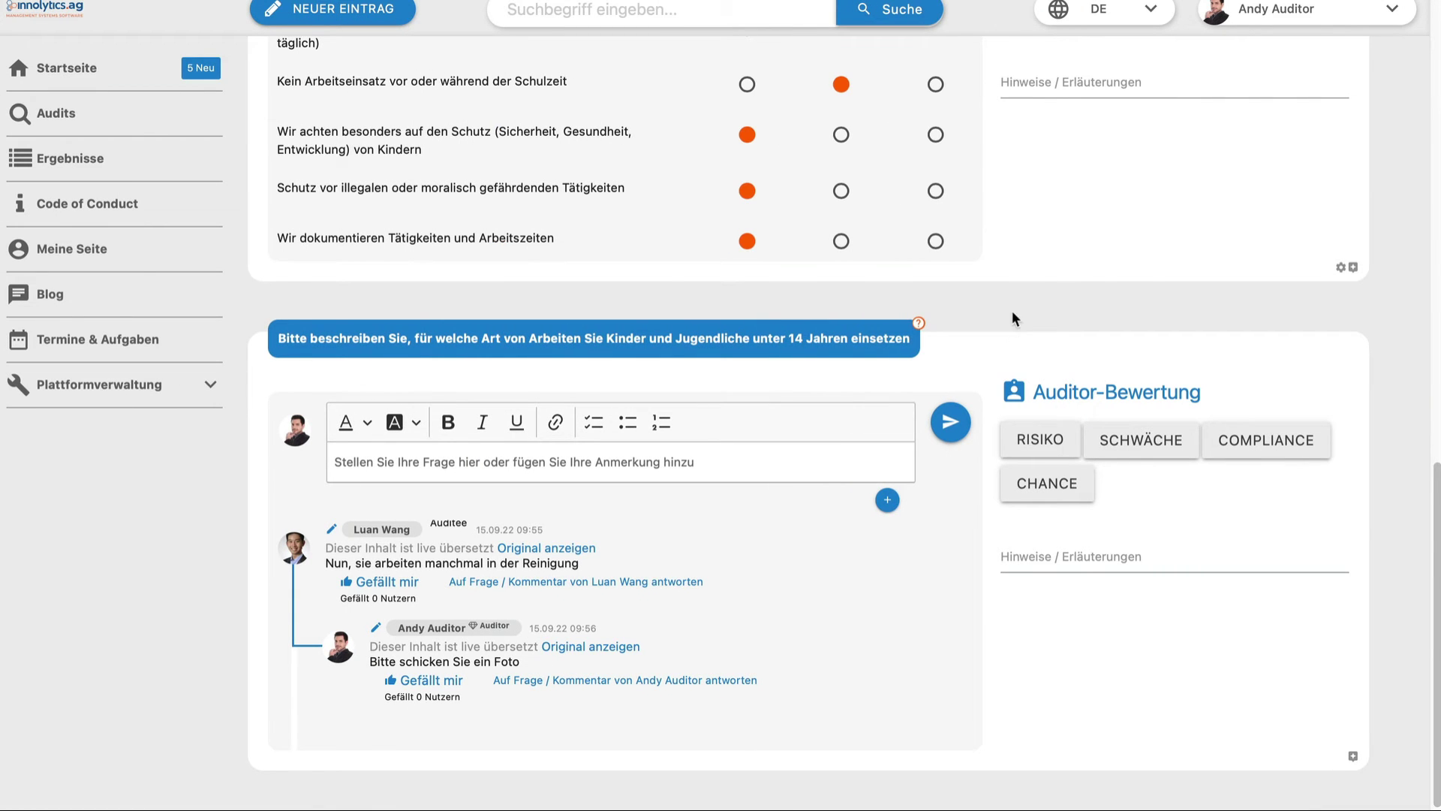
key(super+r)
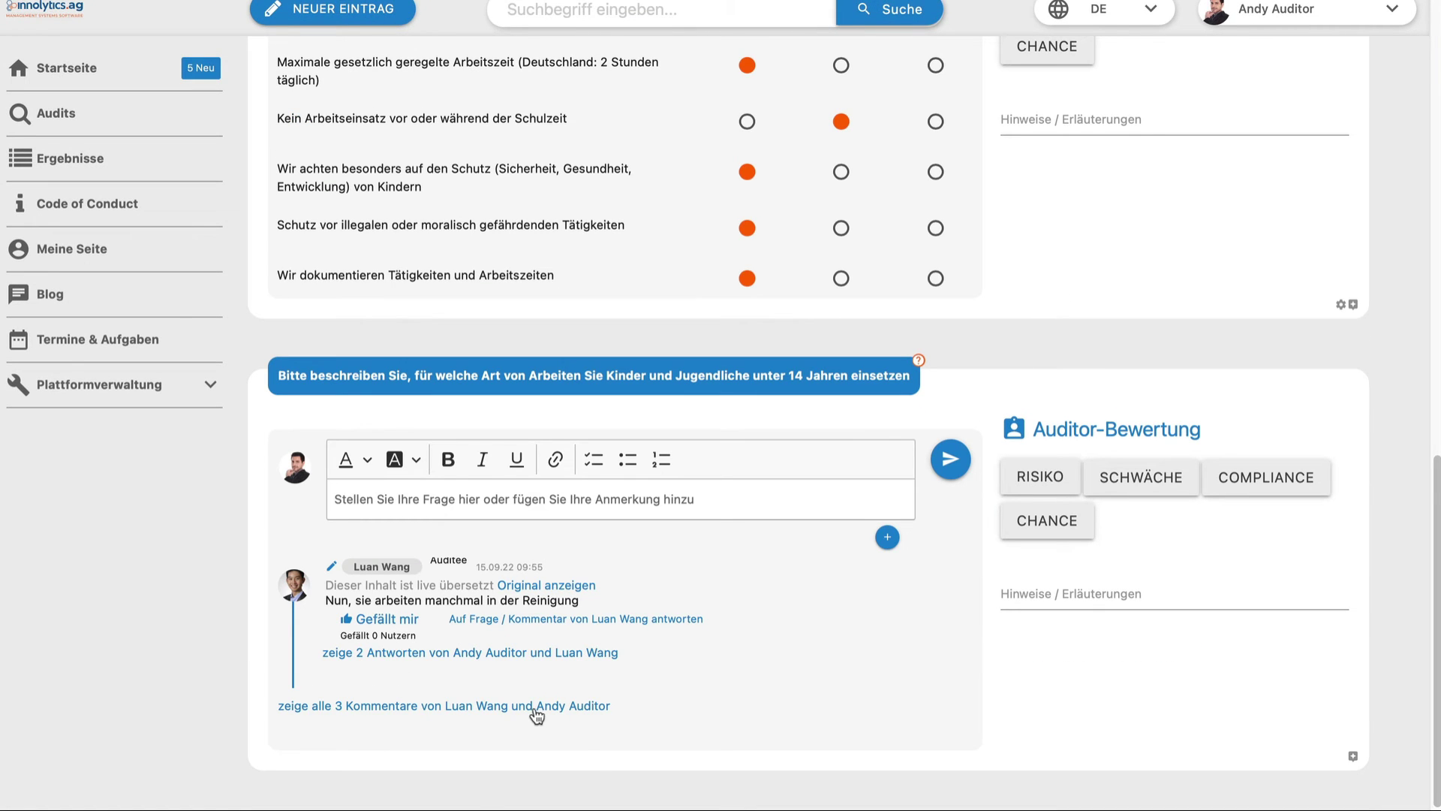
click(537, 709)
scroll(841, 599, down, 4)
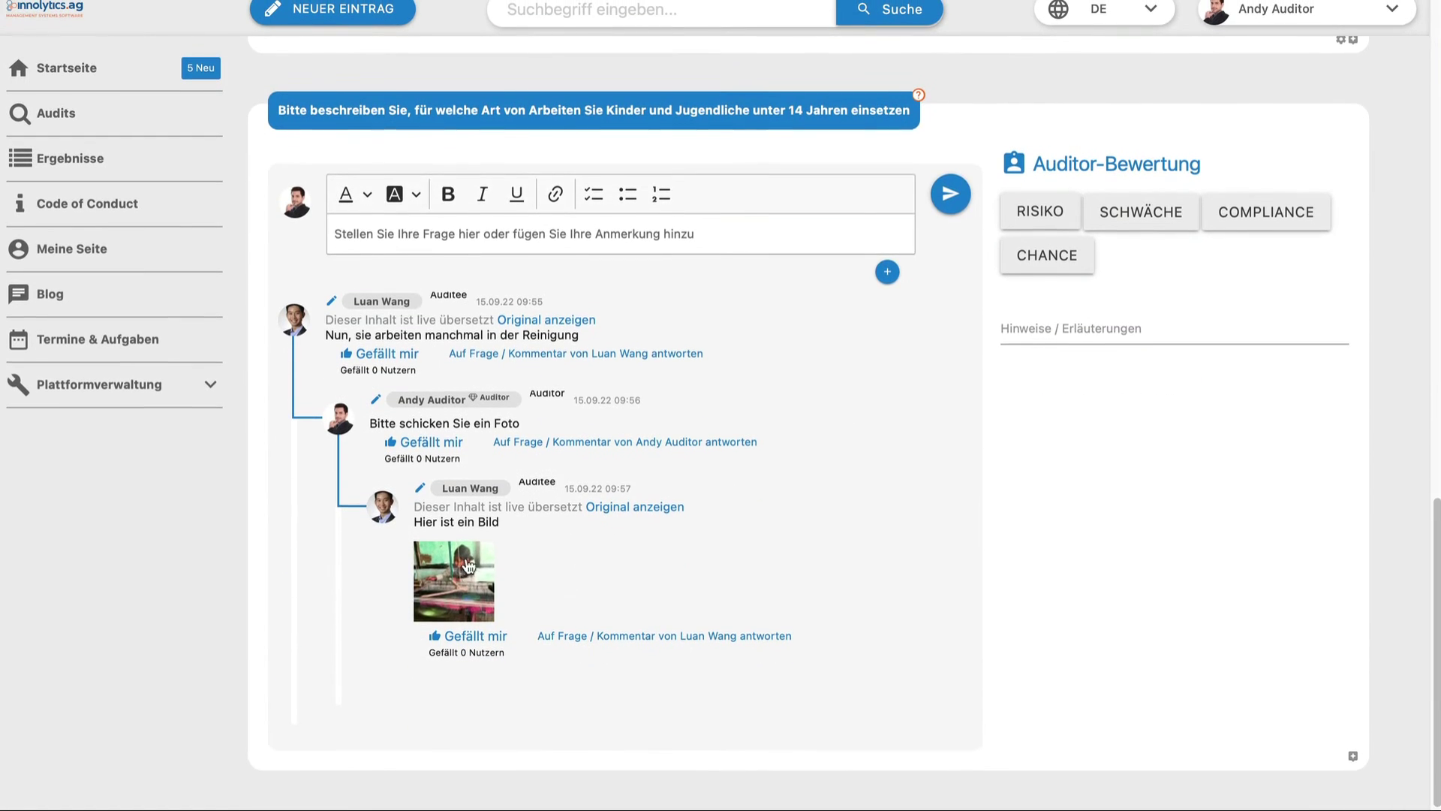
scroll(862, 497, up, 2)
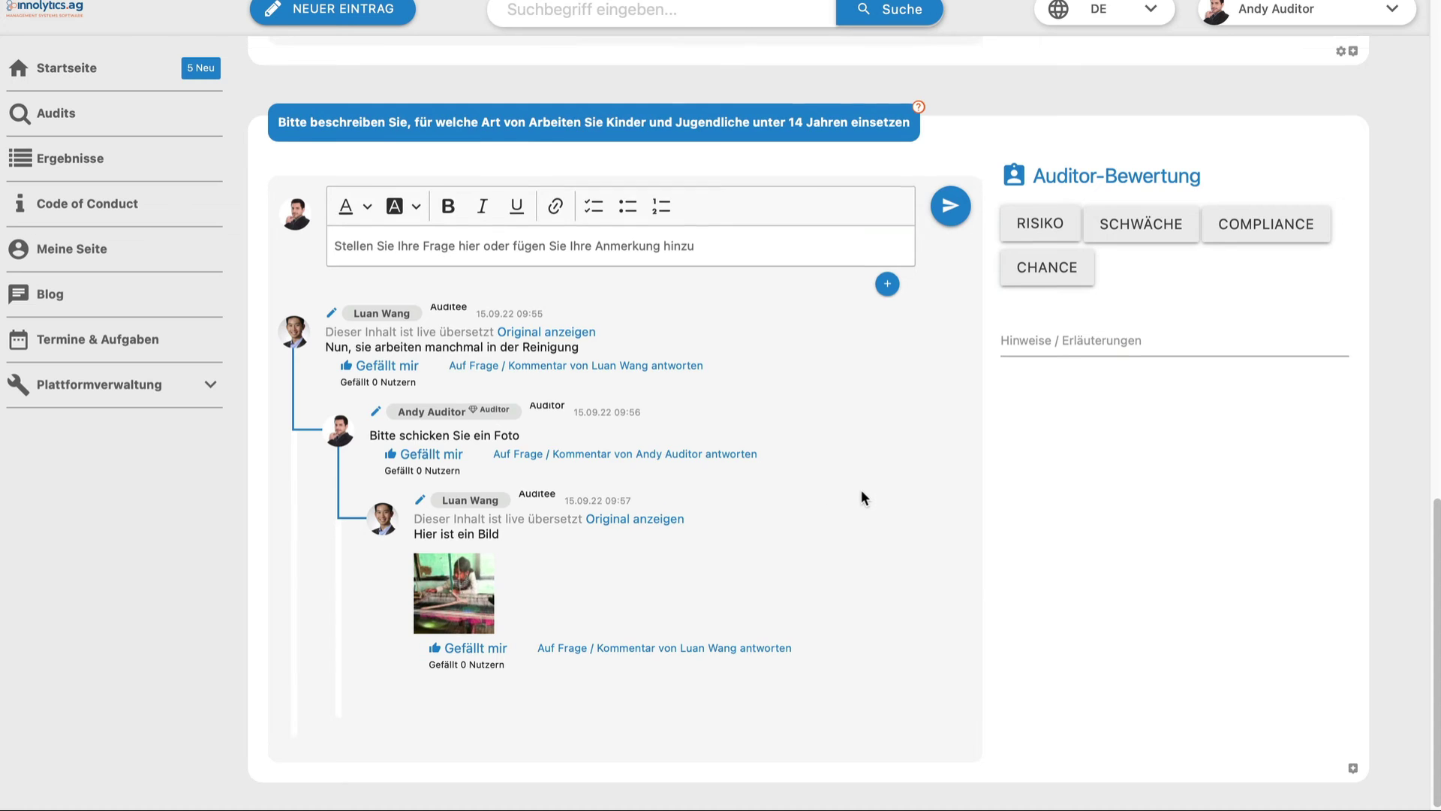
Step: Open the audit's version history from its edit page and examine the logged comments and result changes
scroll(861, 497, up, 10)
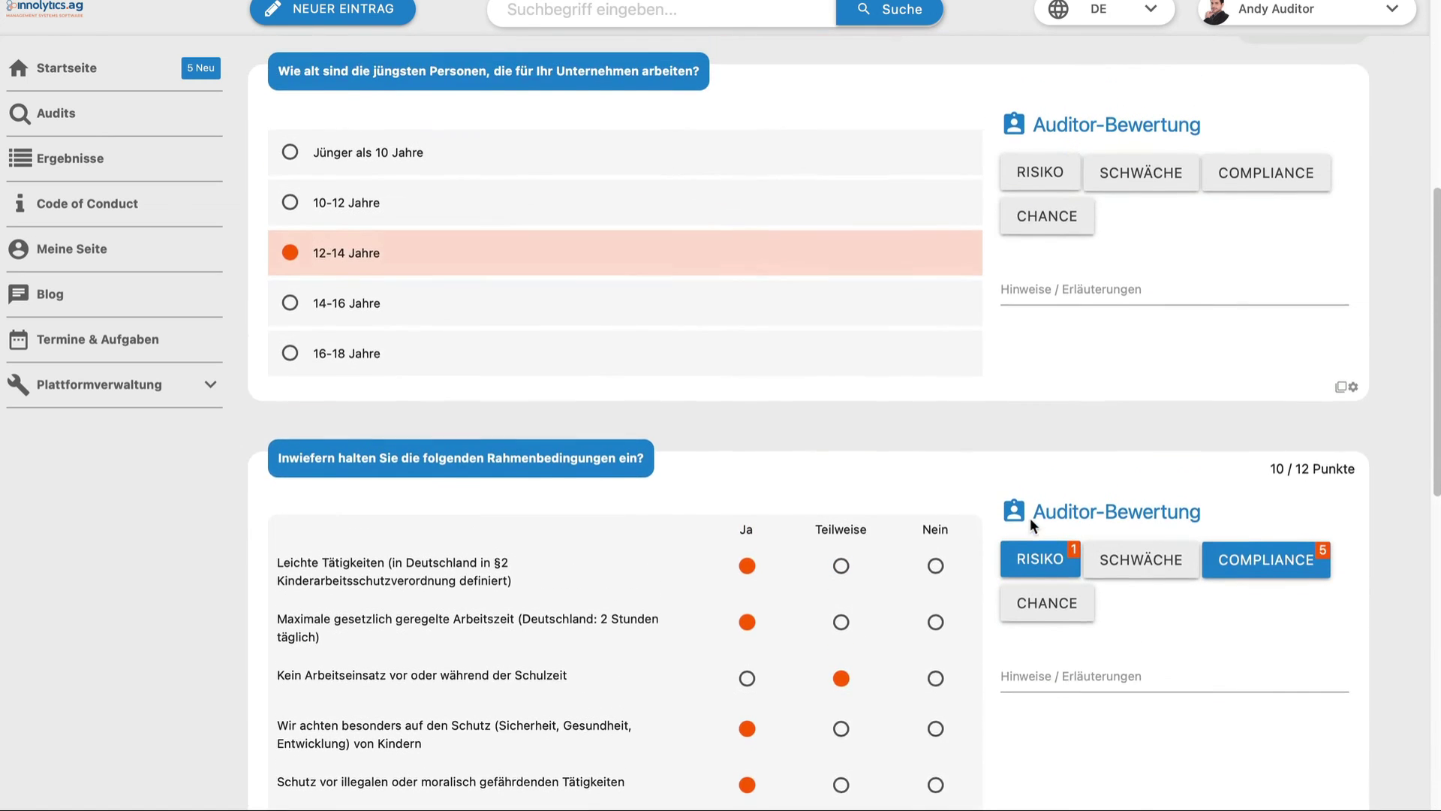
scroll(1030, 516, up, 6)
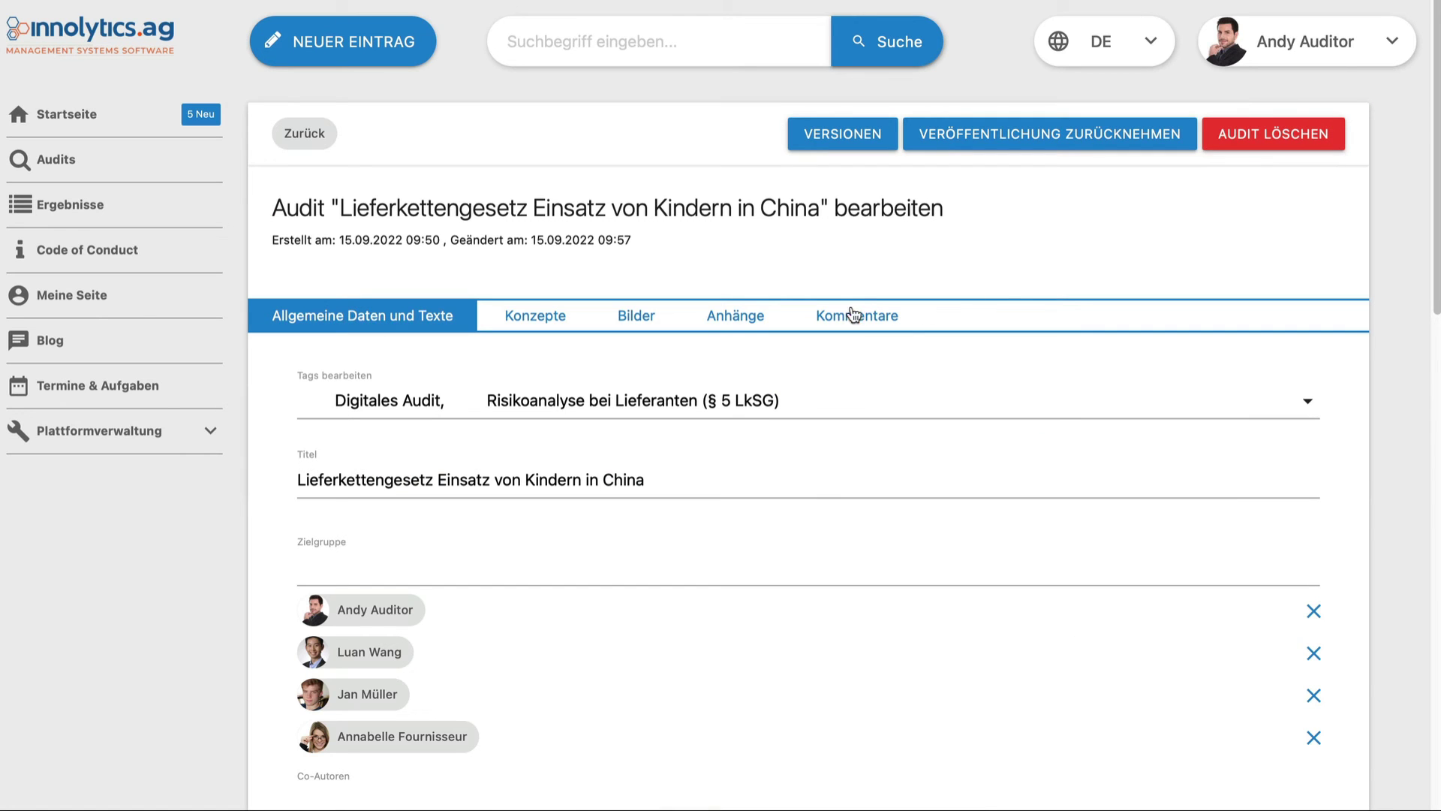
click(840, 143)
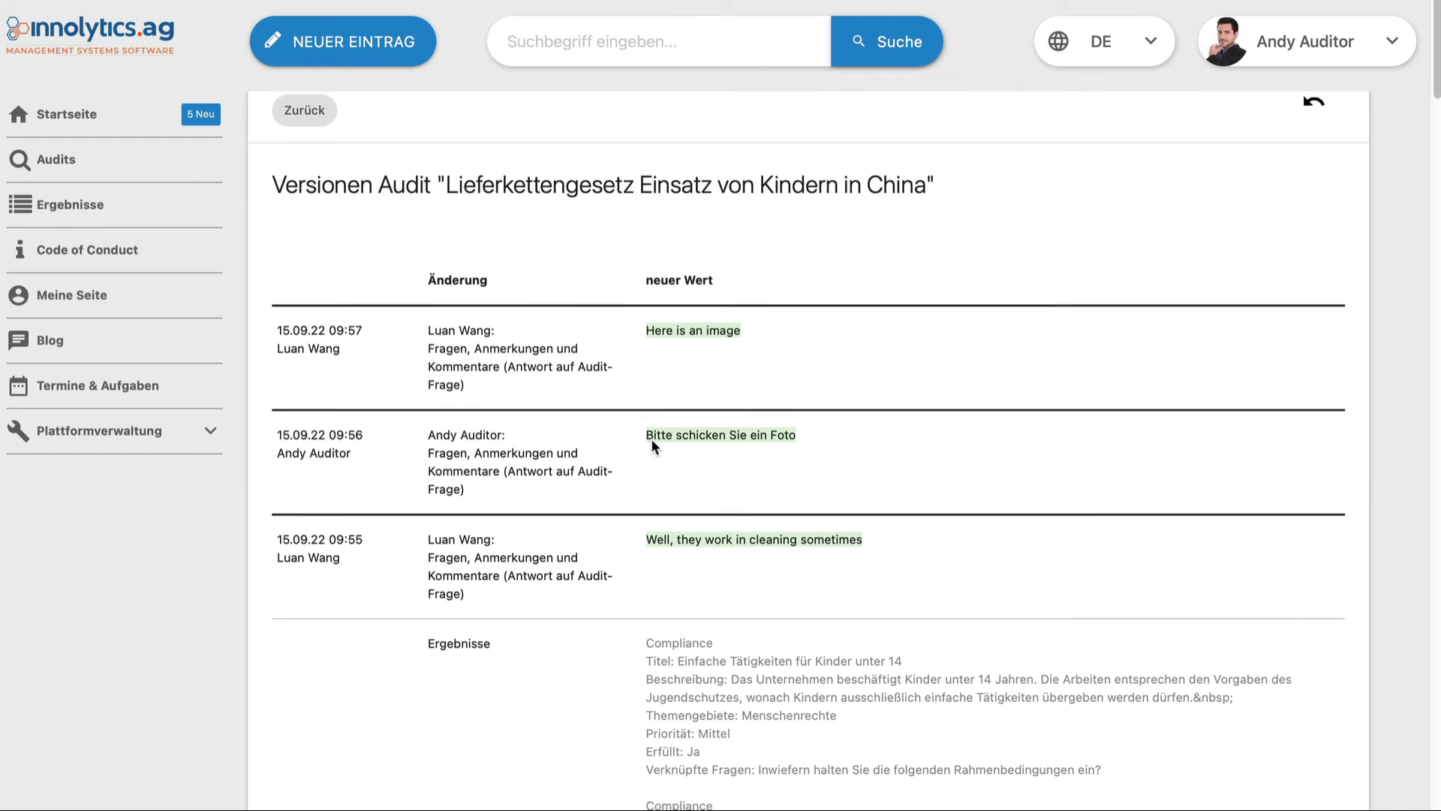
scroll(651, 439, down, 3)
scroll(655, 424, down, 3)
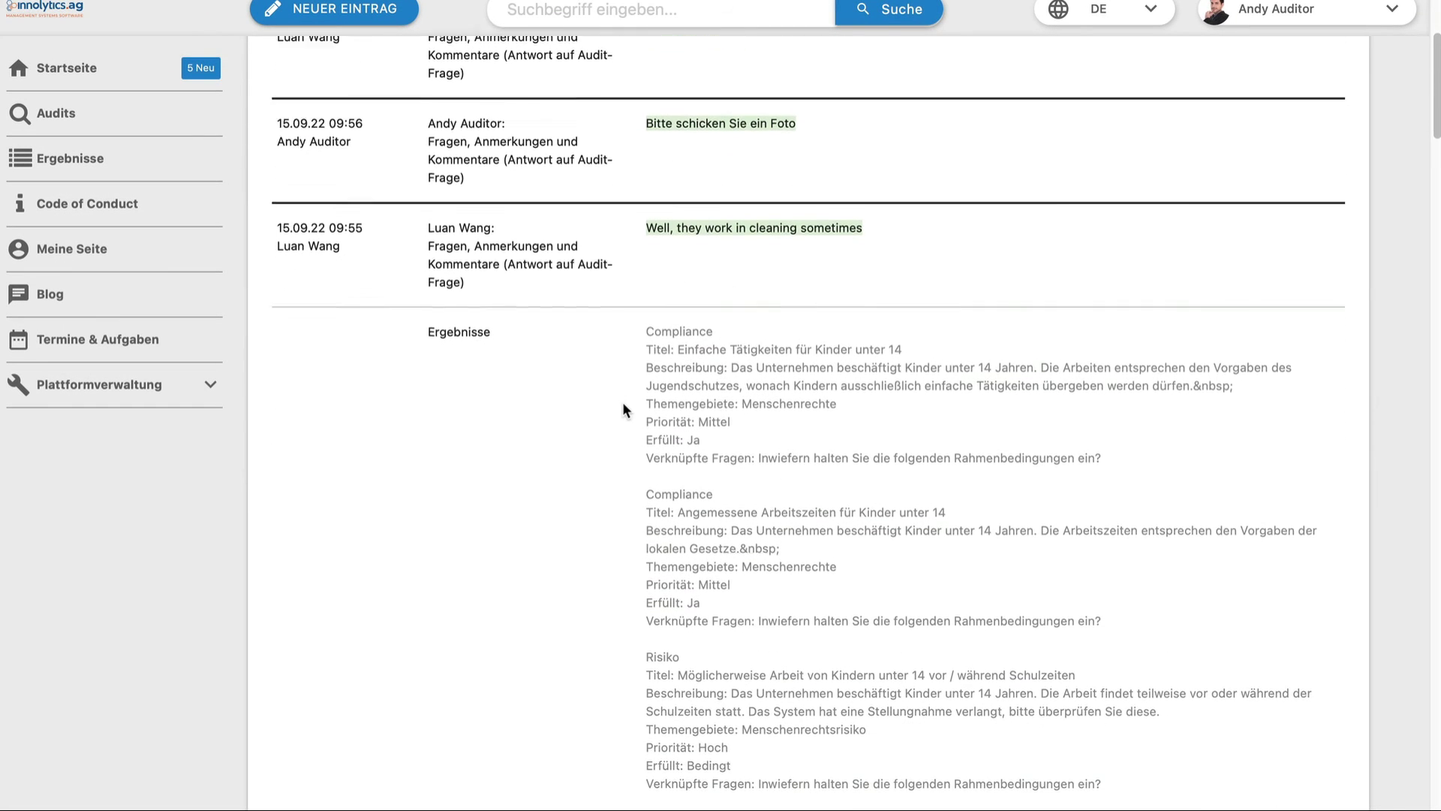
scroll(623, 405, down, 5)
scroll(675, 368, up, 10)
scroll(718, 334, down, 1)
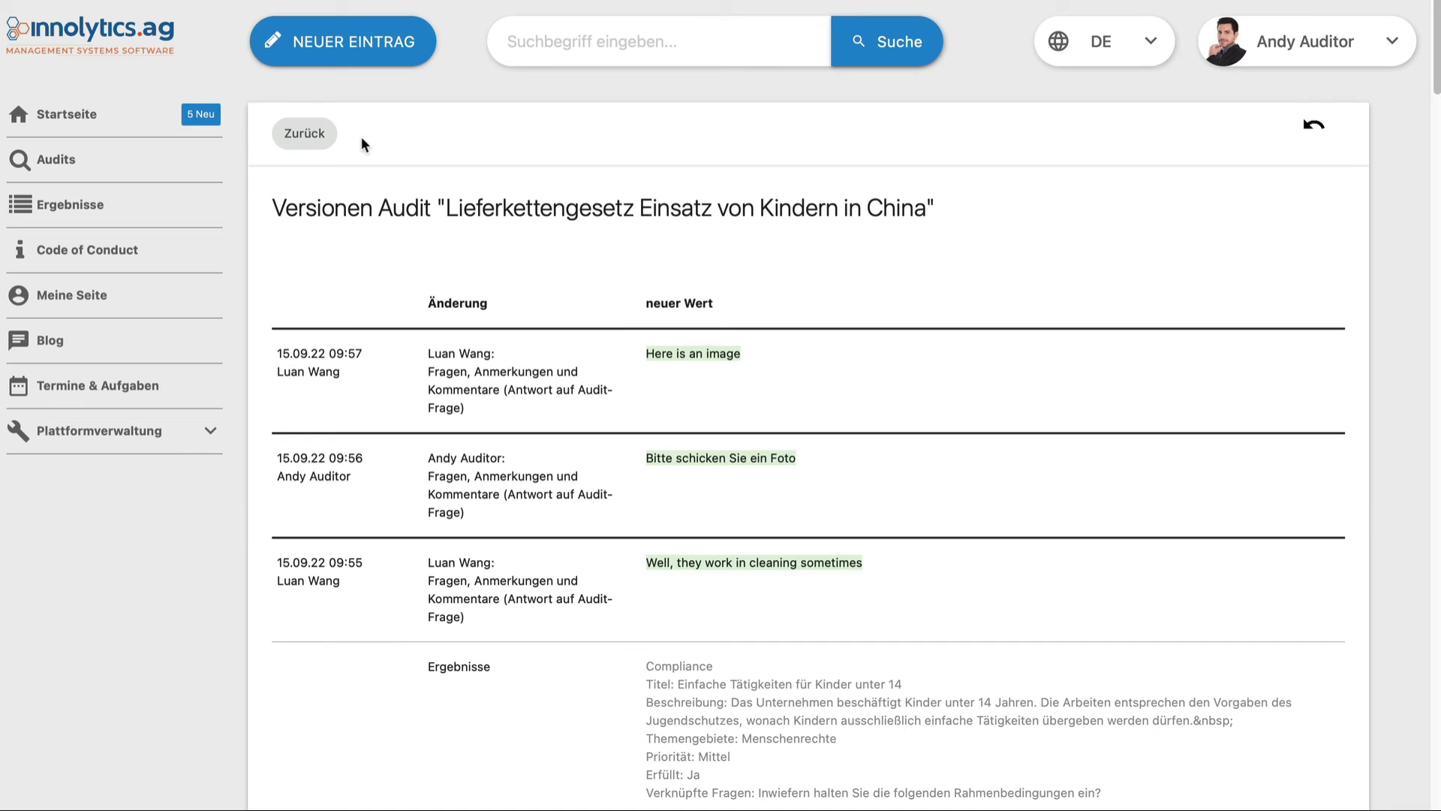
Step: Go back to the audit and review its results (Ergebnisse) with their compliance and risk entries, priorities and fulfilment ratings
click(306, 135)
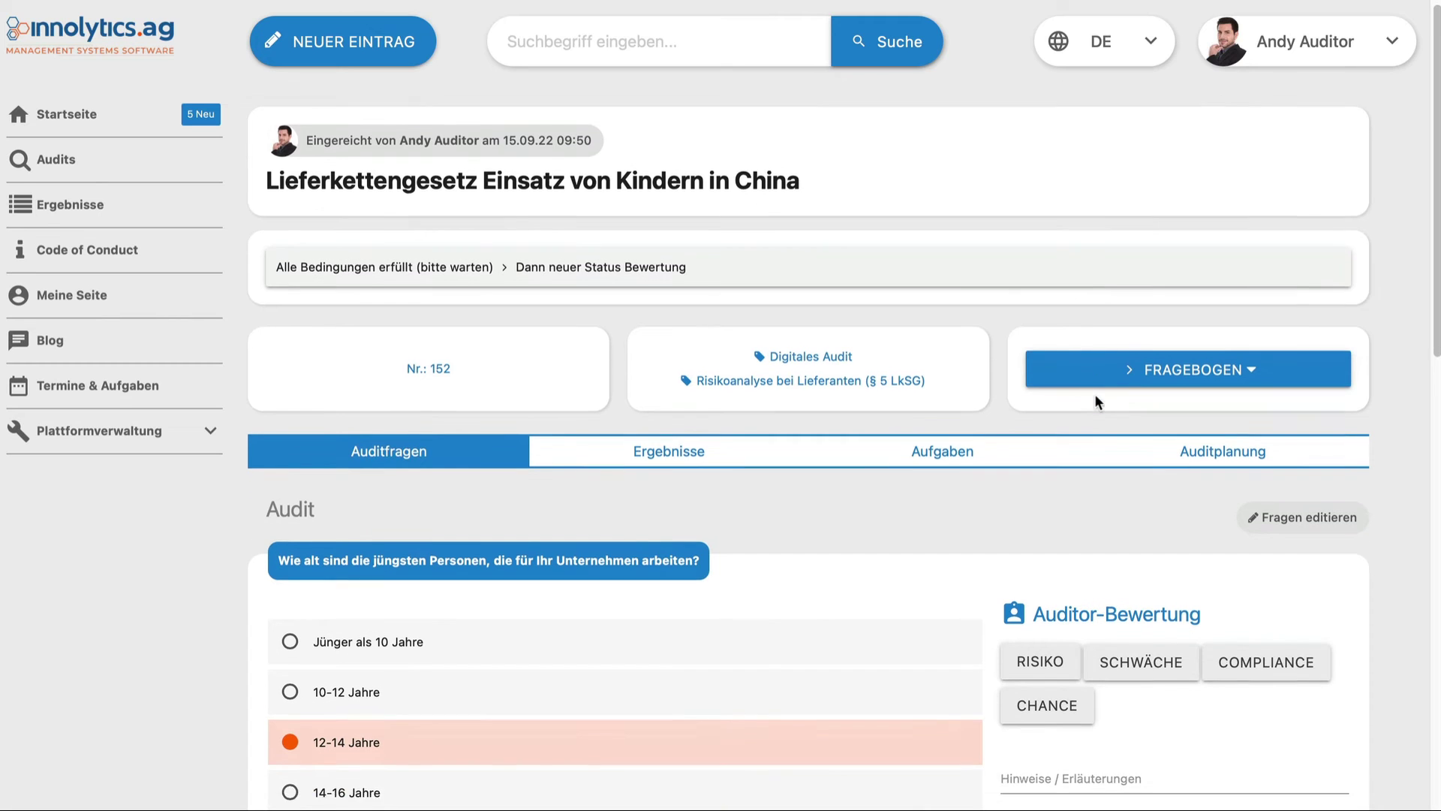
scroll(1094, 396, down, 1)
click(685, 368)
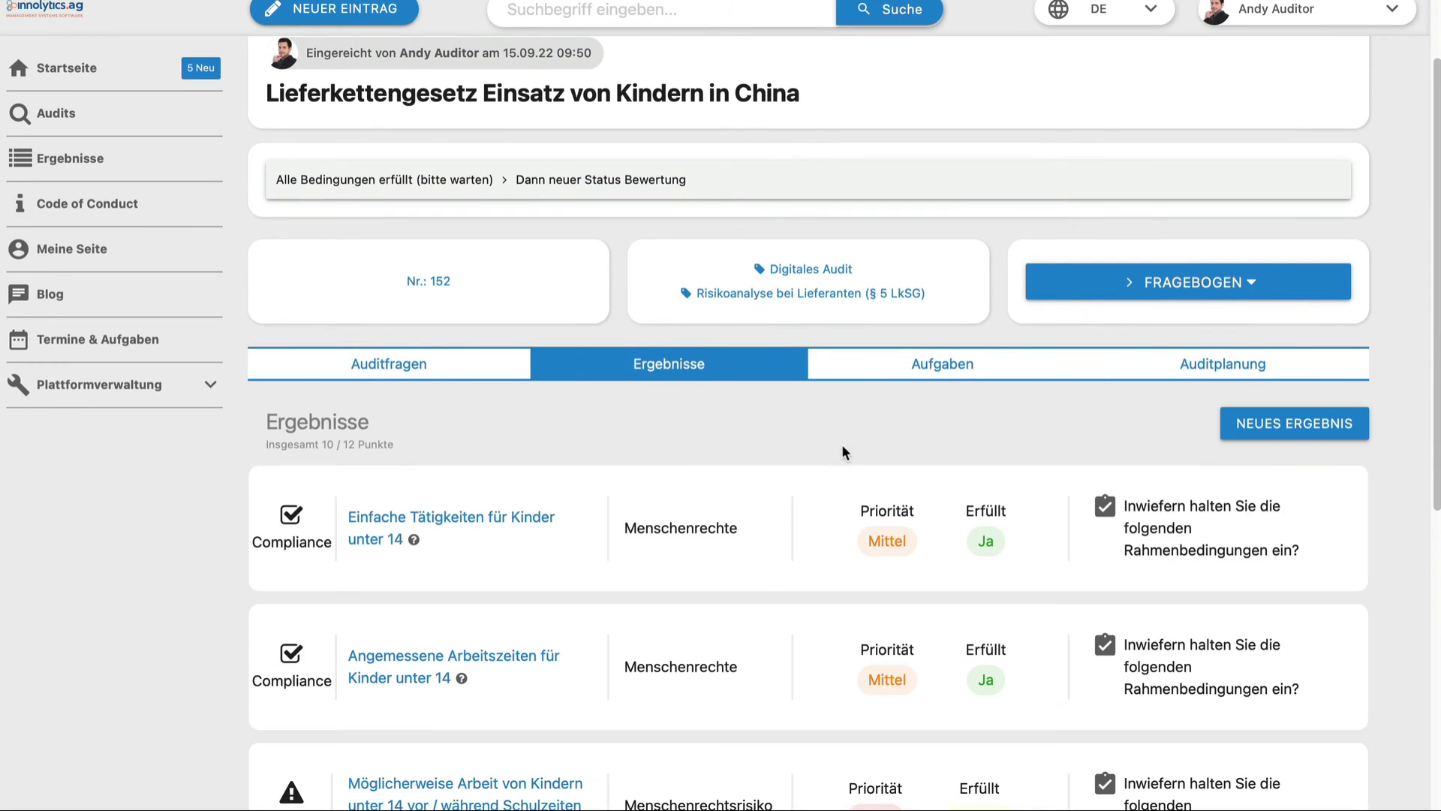
scroll(842, 450, down, 5)
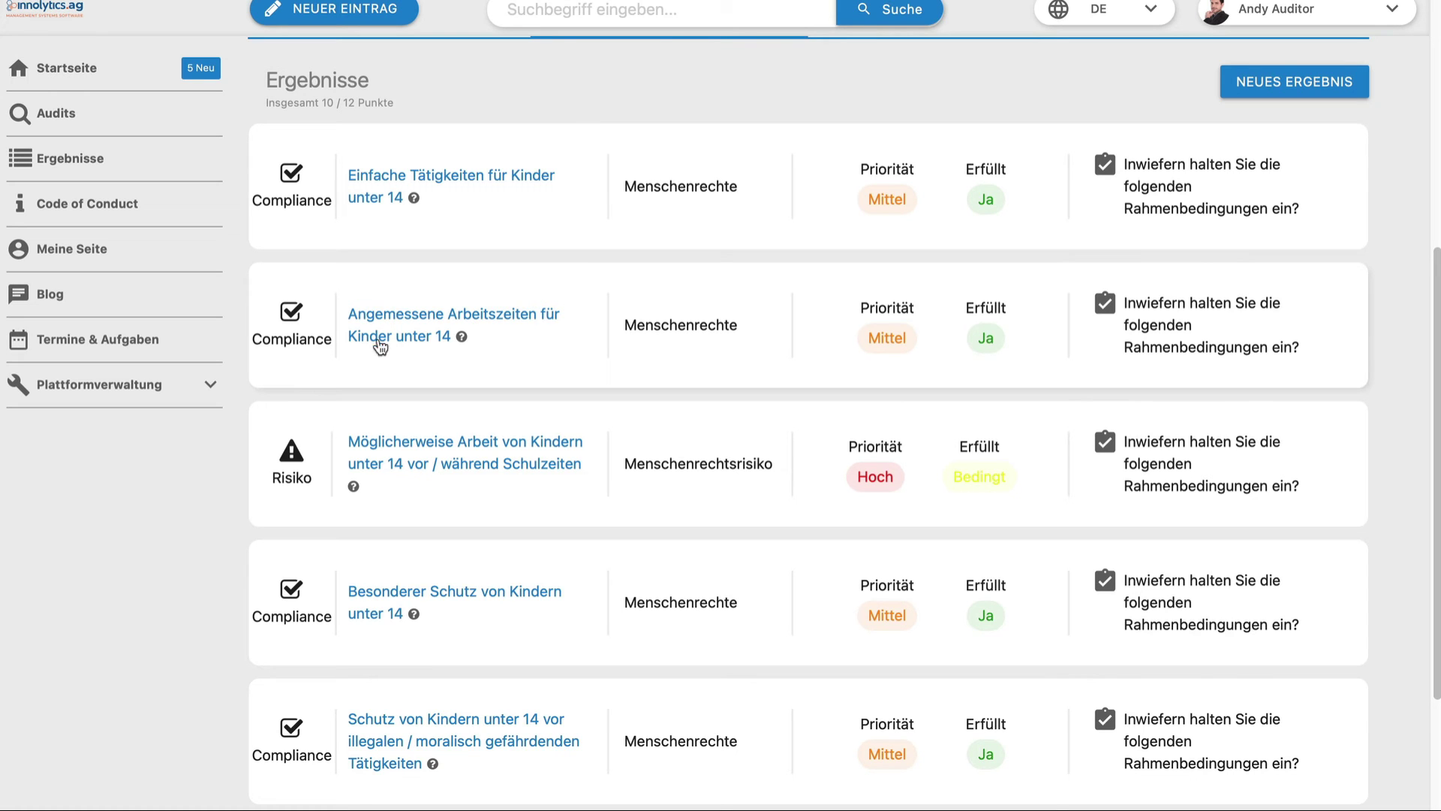
scroll(571, 375, down, 3)
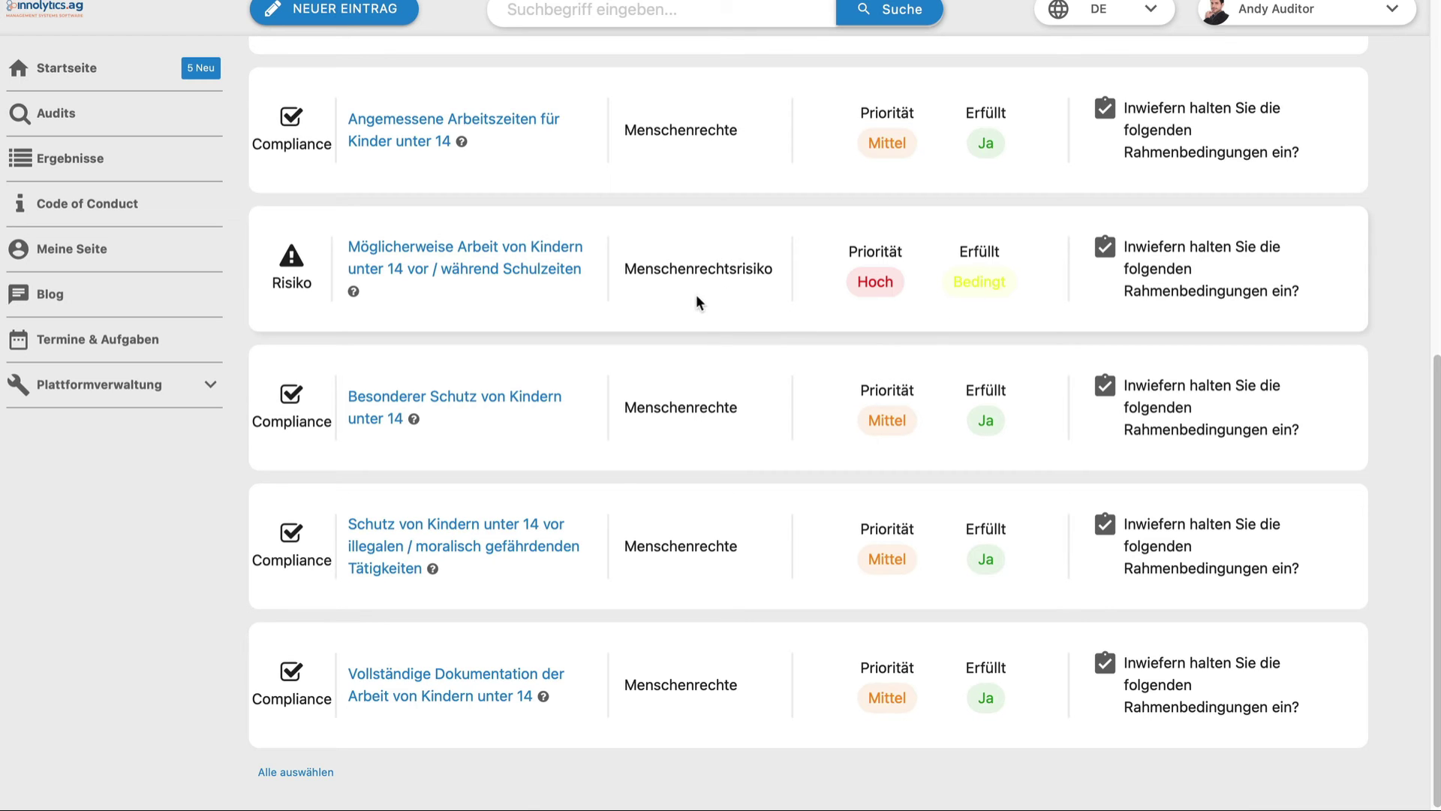
scroll(710, 321, up, 7)
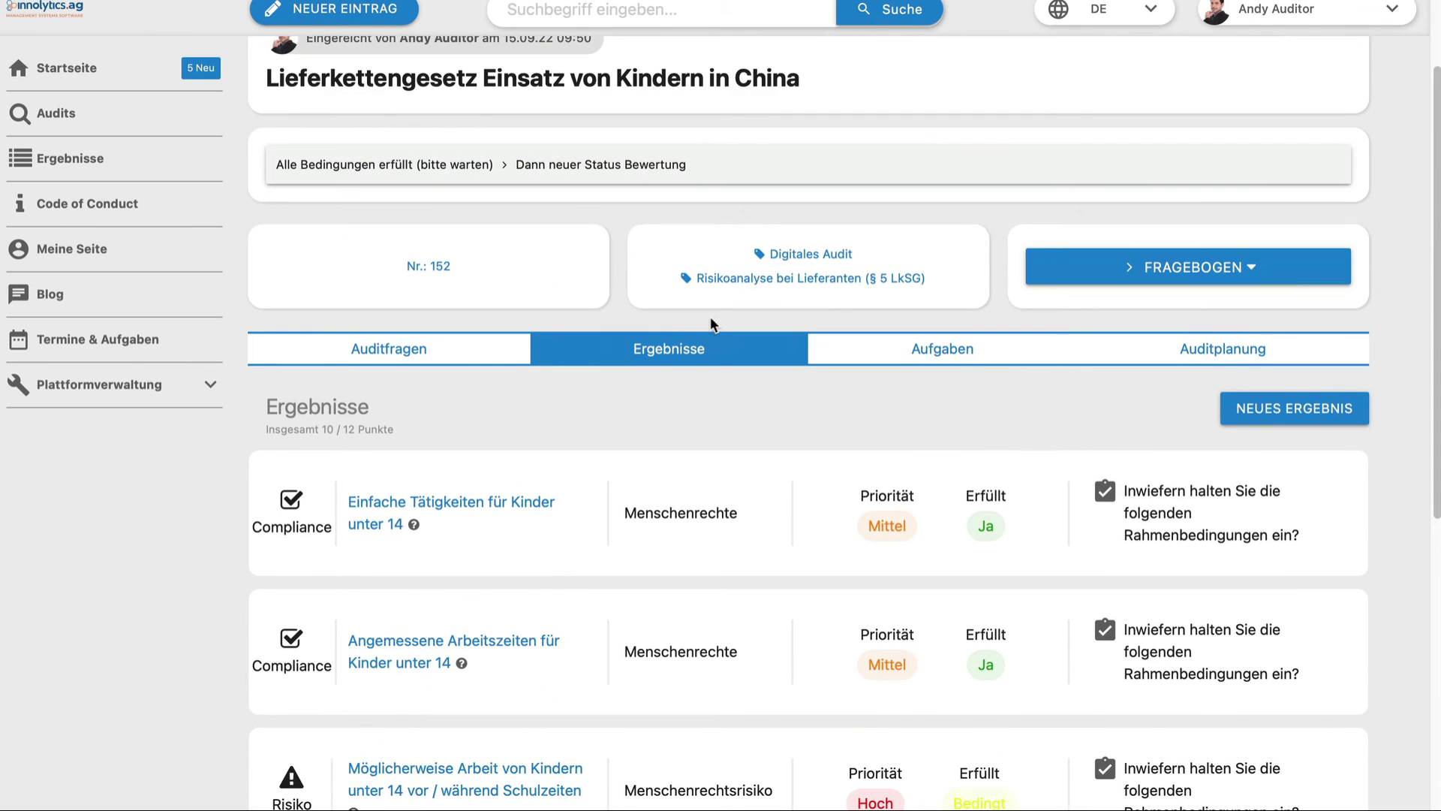
Step: Return to the audit questions (Auditfragen) and expand the replies with the photo on the under-14 work question
click(476, 347)
scroll(770, 426, down, 1)
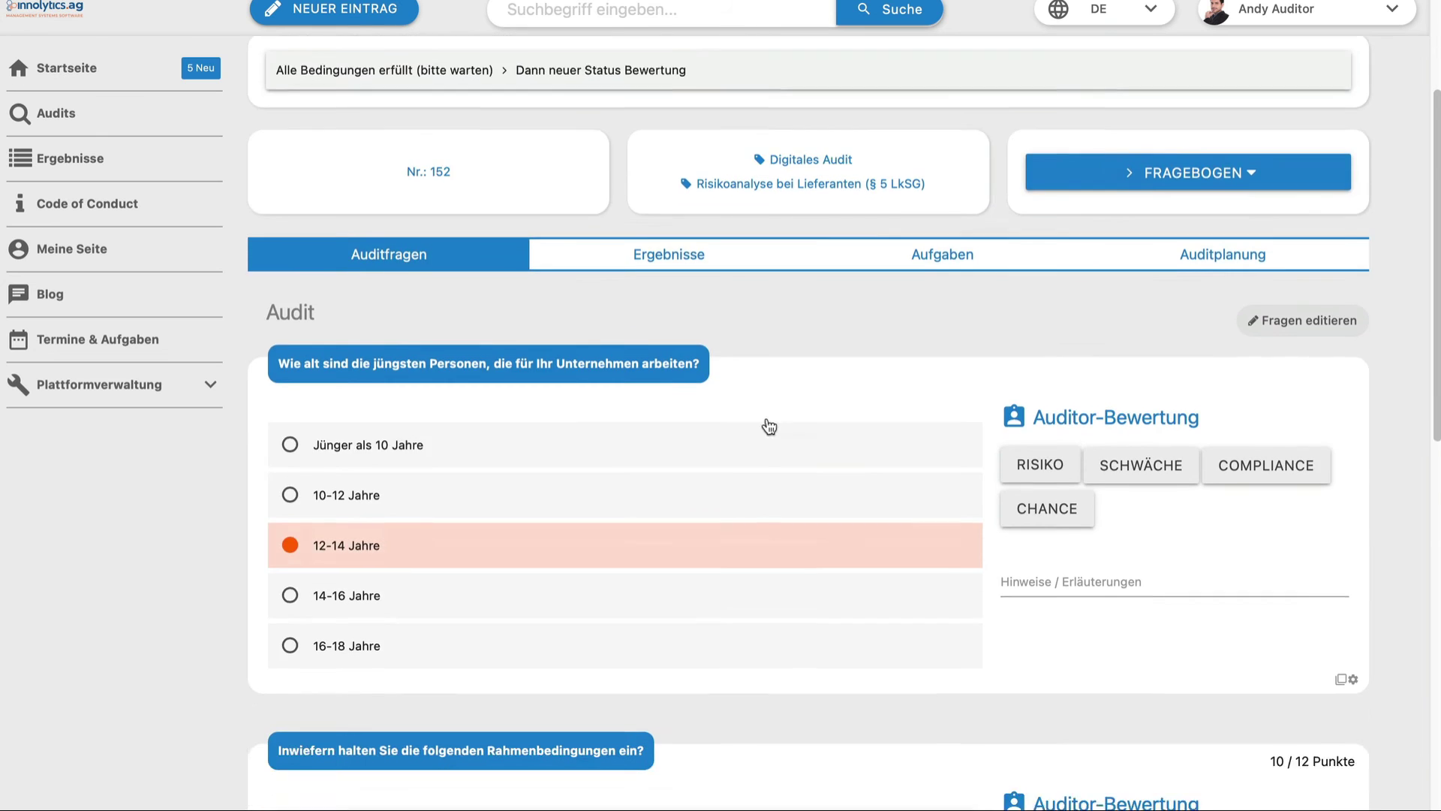
scroll(770, 427, down, 11)
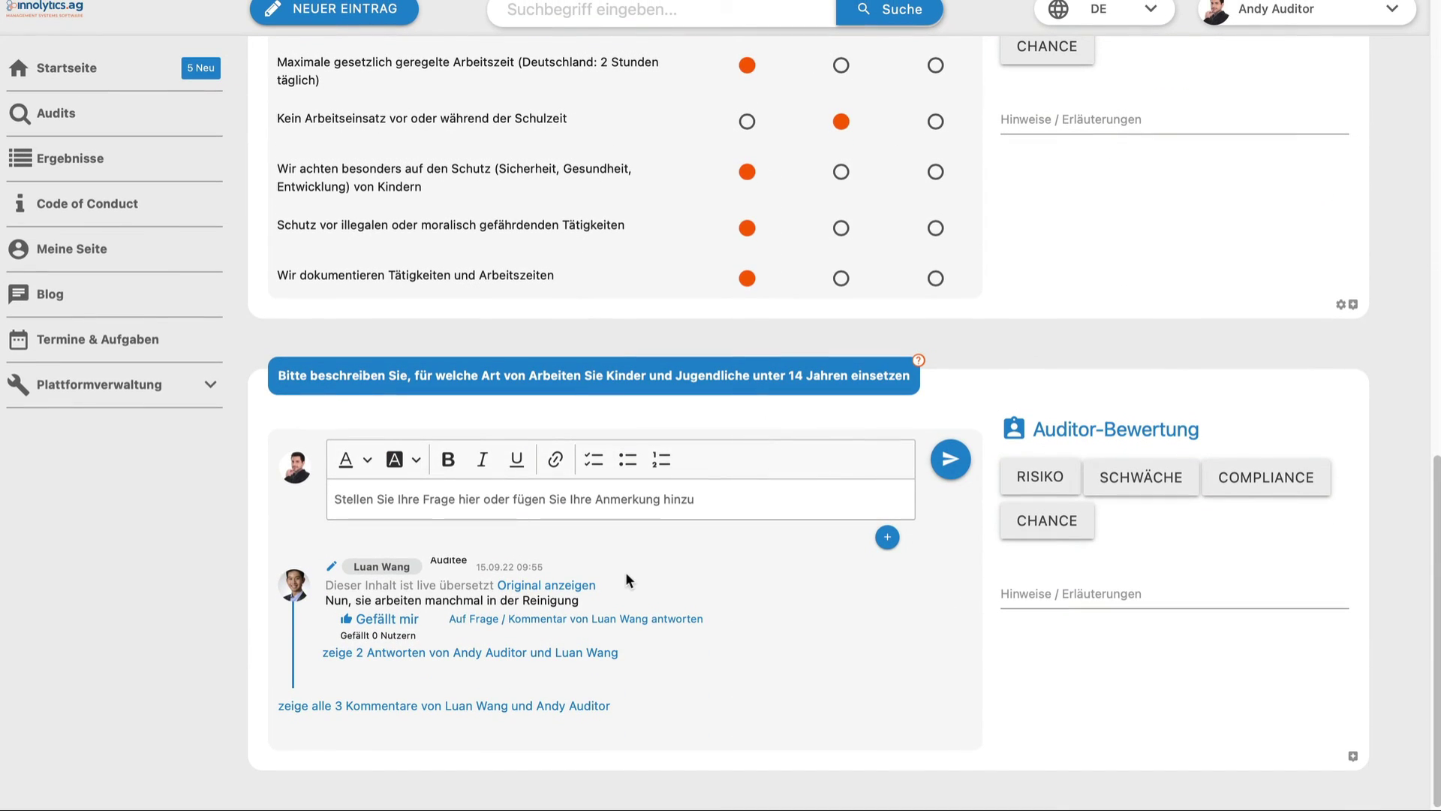
click(552, 653)
scroll(754, 639, down, 4)
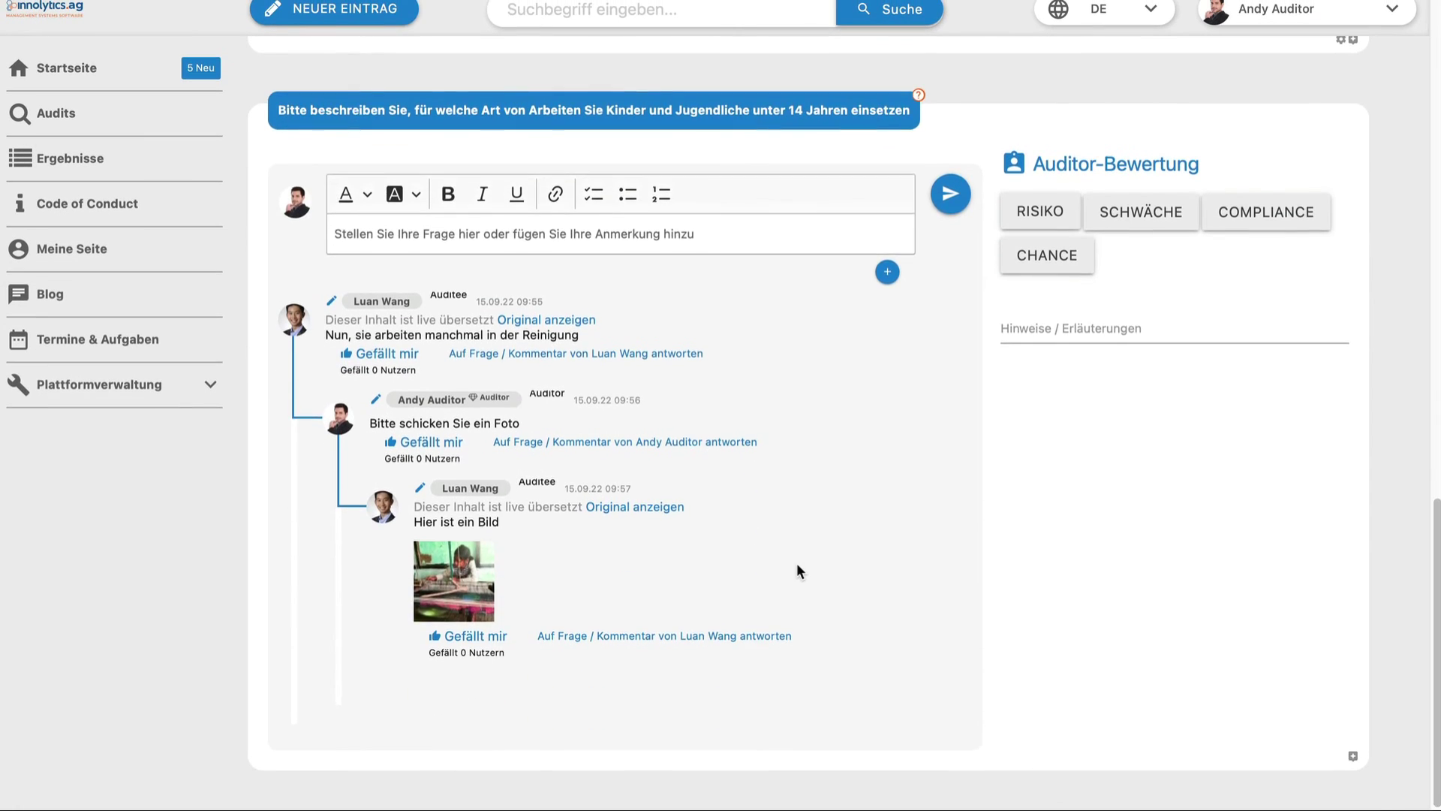
Step: Start a Risiko rating on the under-14 work question and attach it to the existing result "Möglicherweise Arbeit von Kindern unter 14 vor / während Schulzeiten"
scroll(826, 548, up, 5)
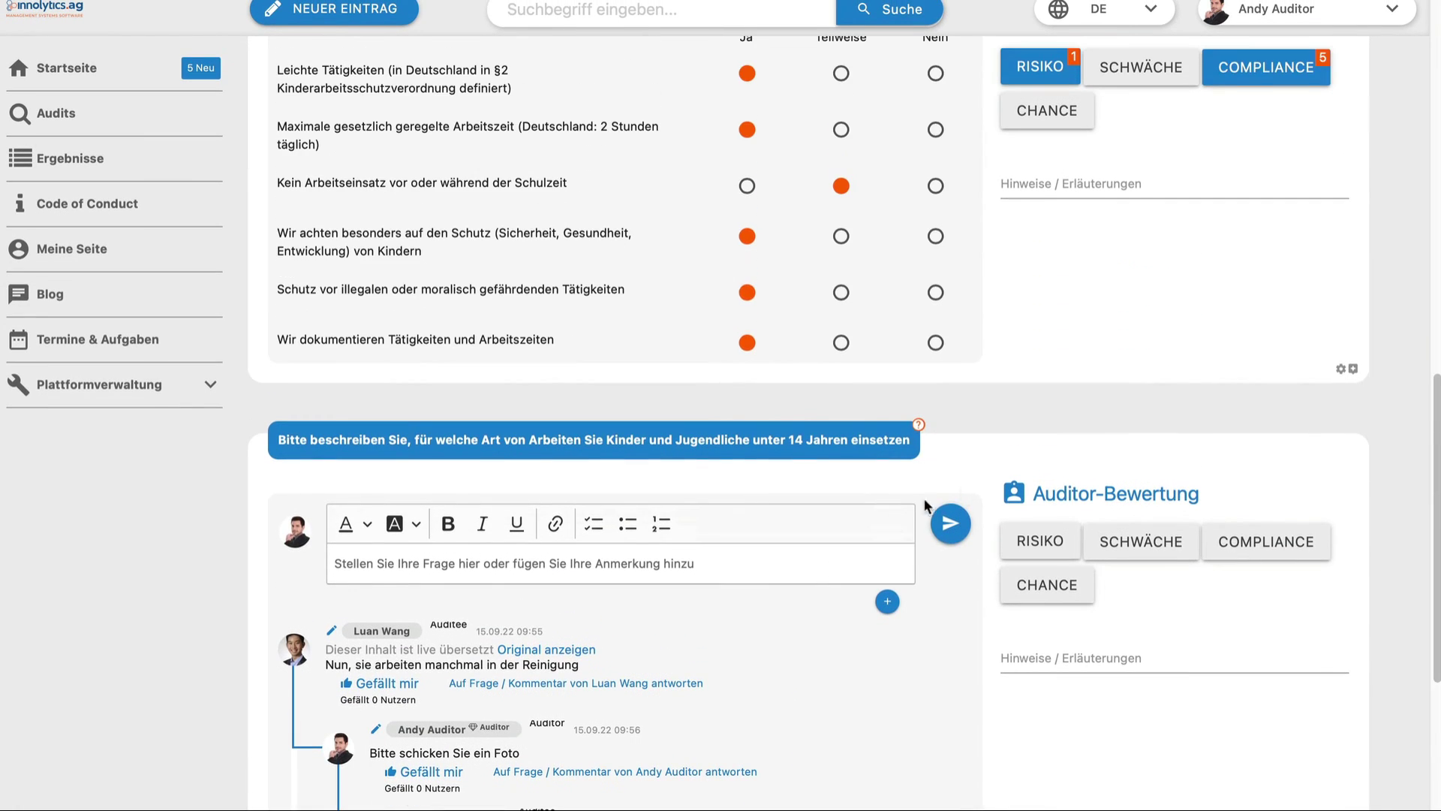
click(1041, 542)
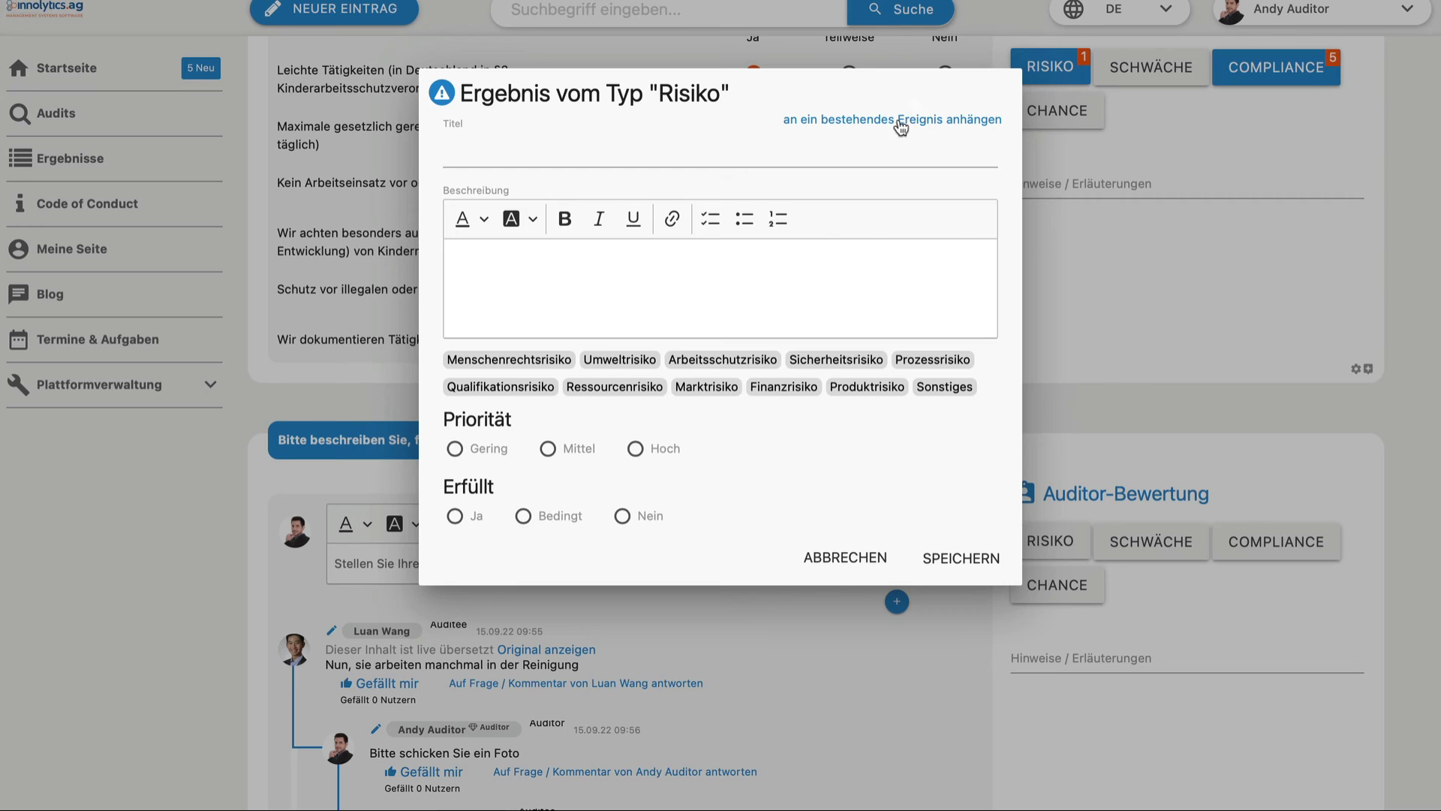
click(900, 126)
click(589, 159)
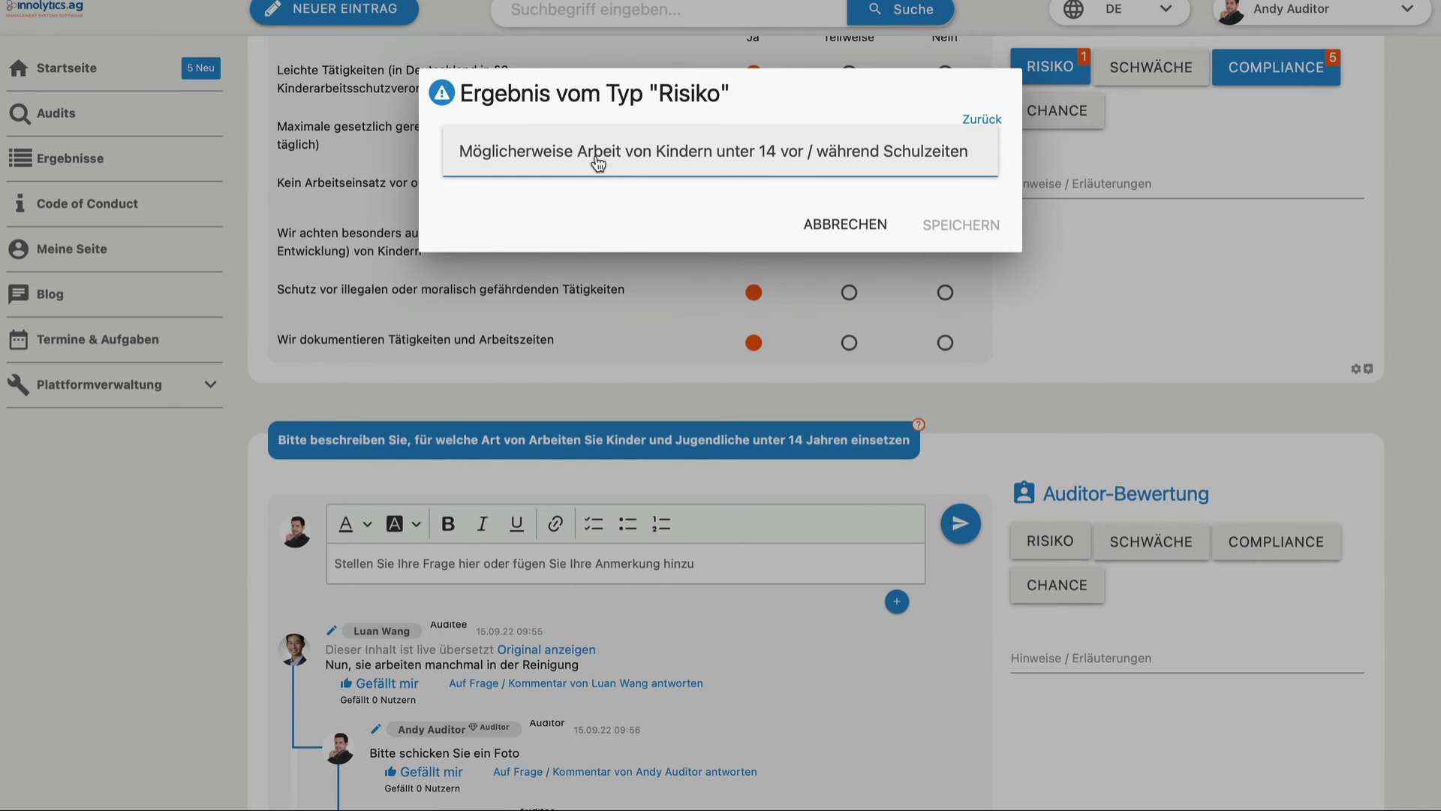
click(597, 158)
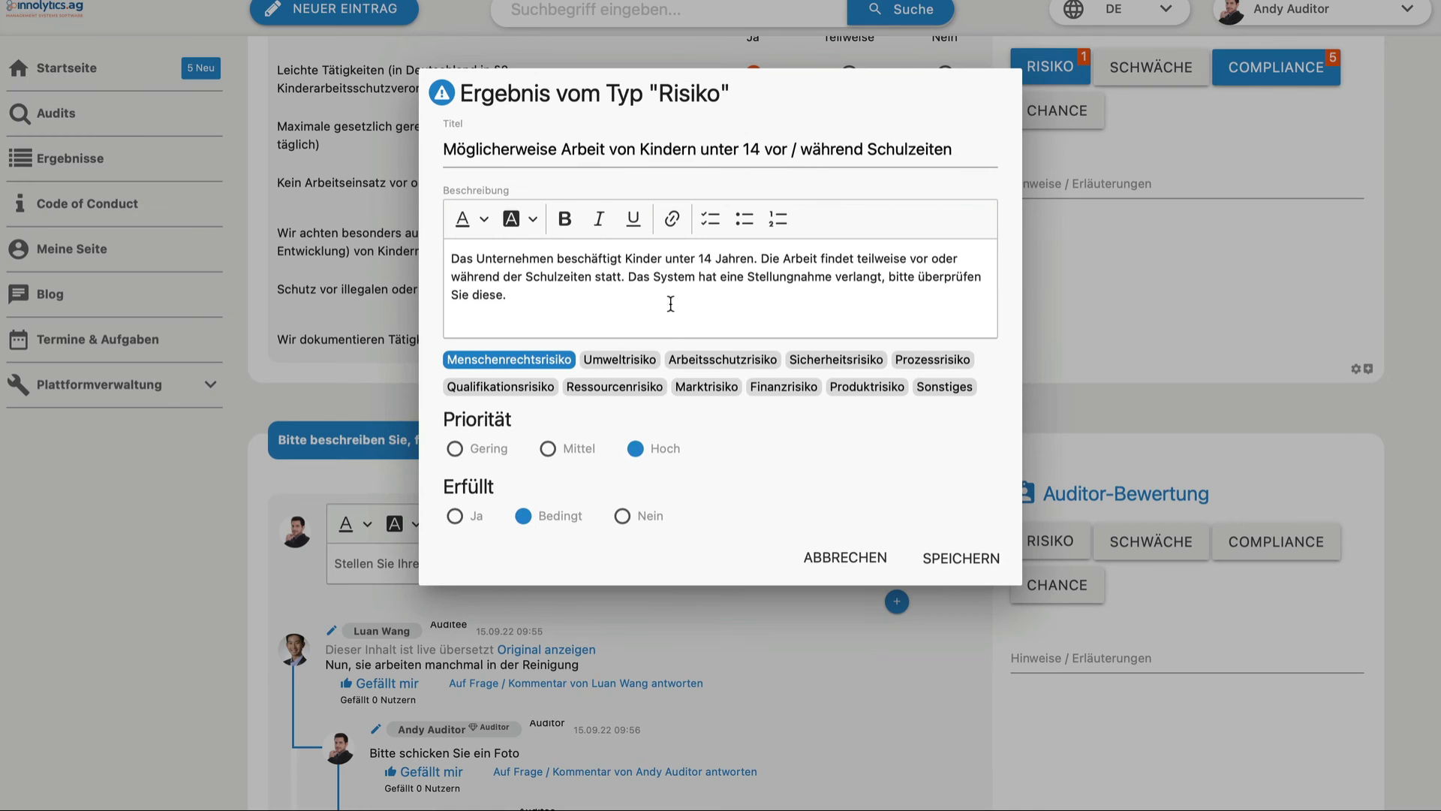
Step: Set the risk's Erfüllt rating to Nein, retitle it "Risiko: Arbeit von Kindern unter 14 vor / während Schulzeiten", and save it
click(623, 517)
drag(563, 146, 373, 142)
key(BackSpace)
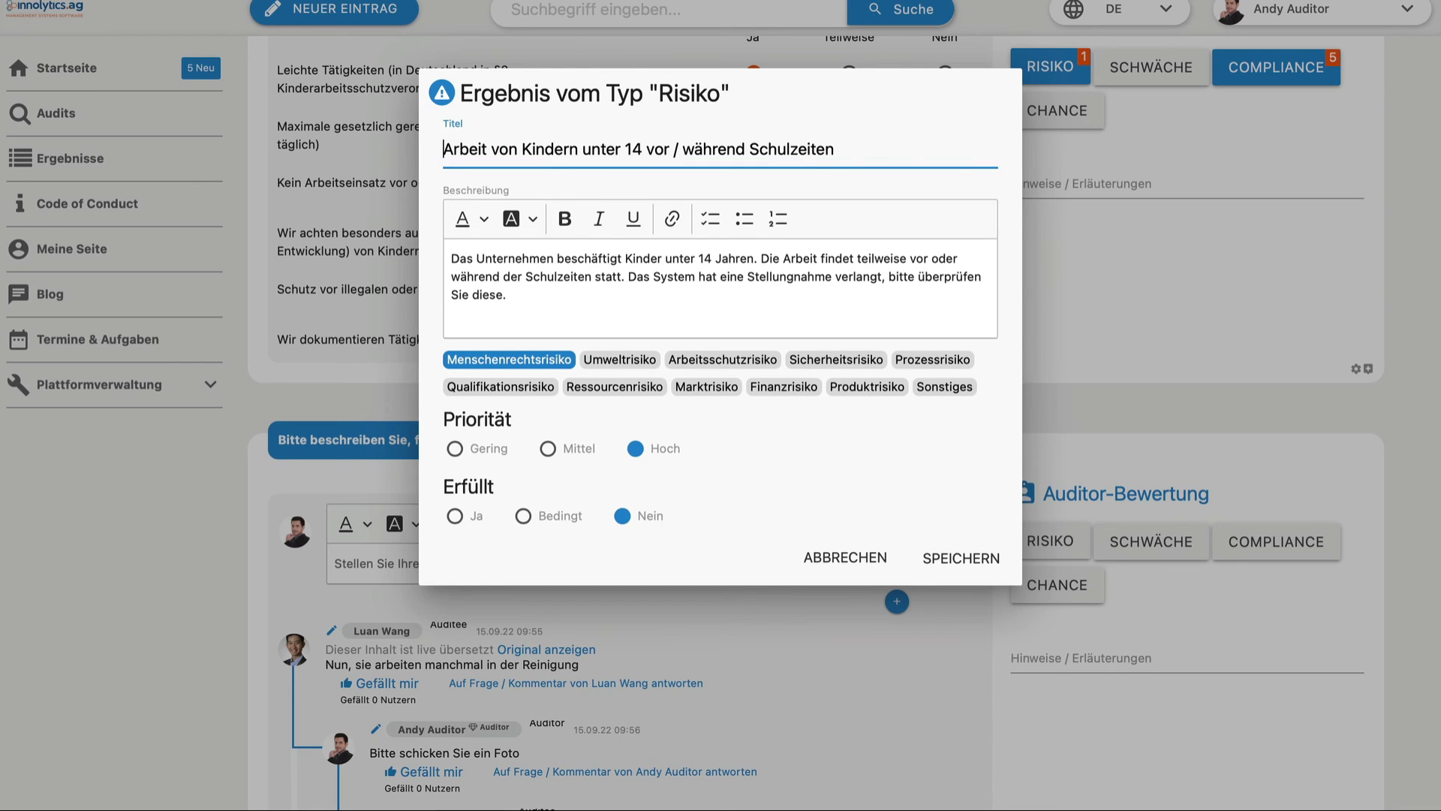
text(Risiko:)
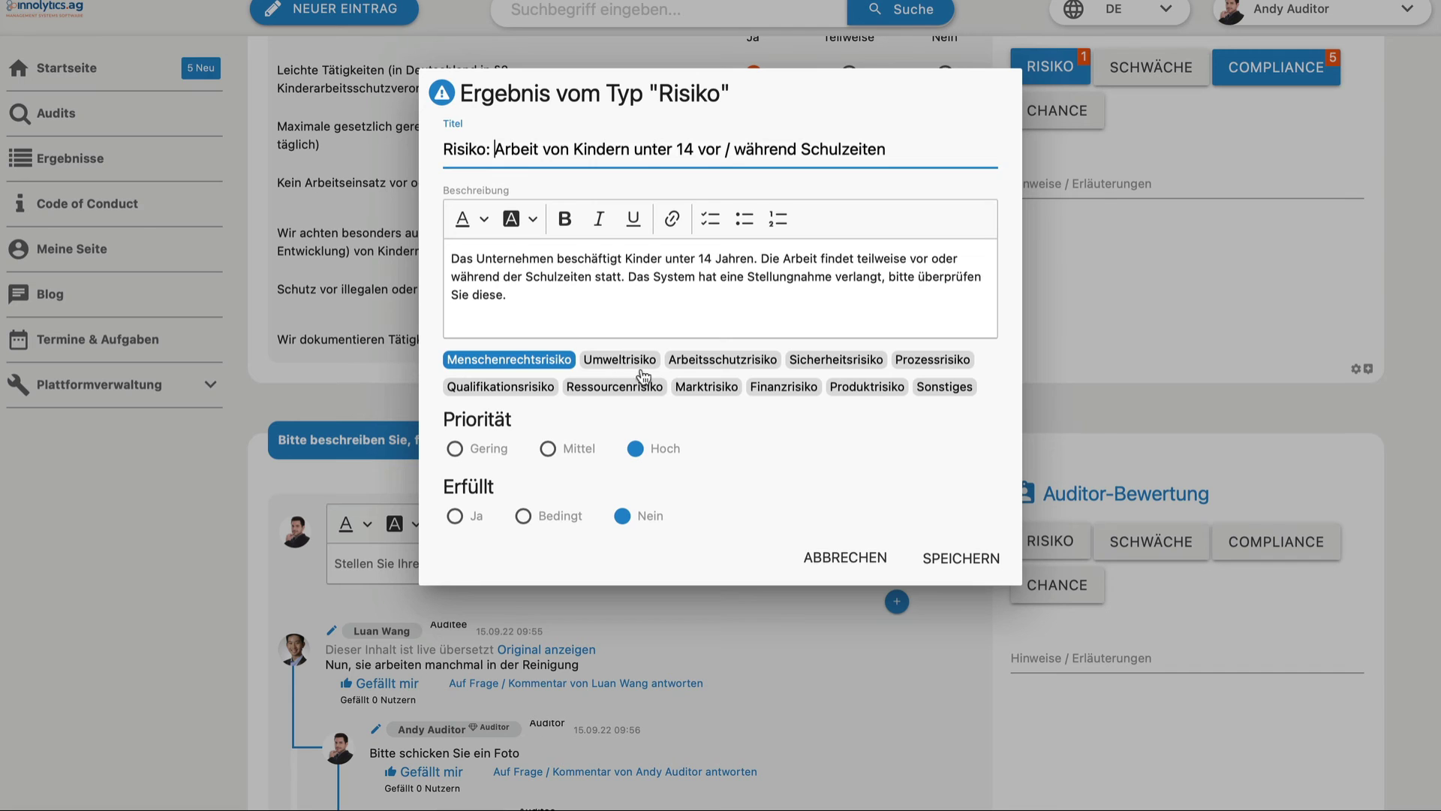
click(960, 559)
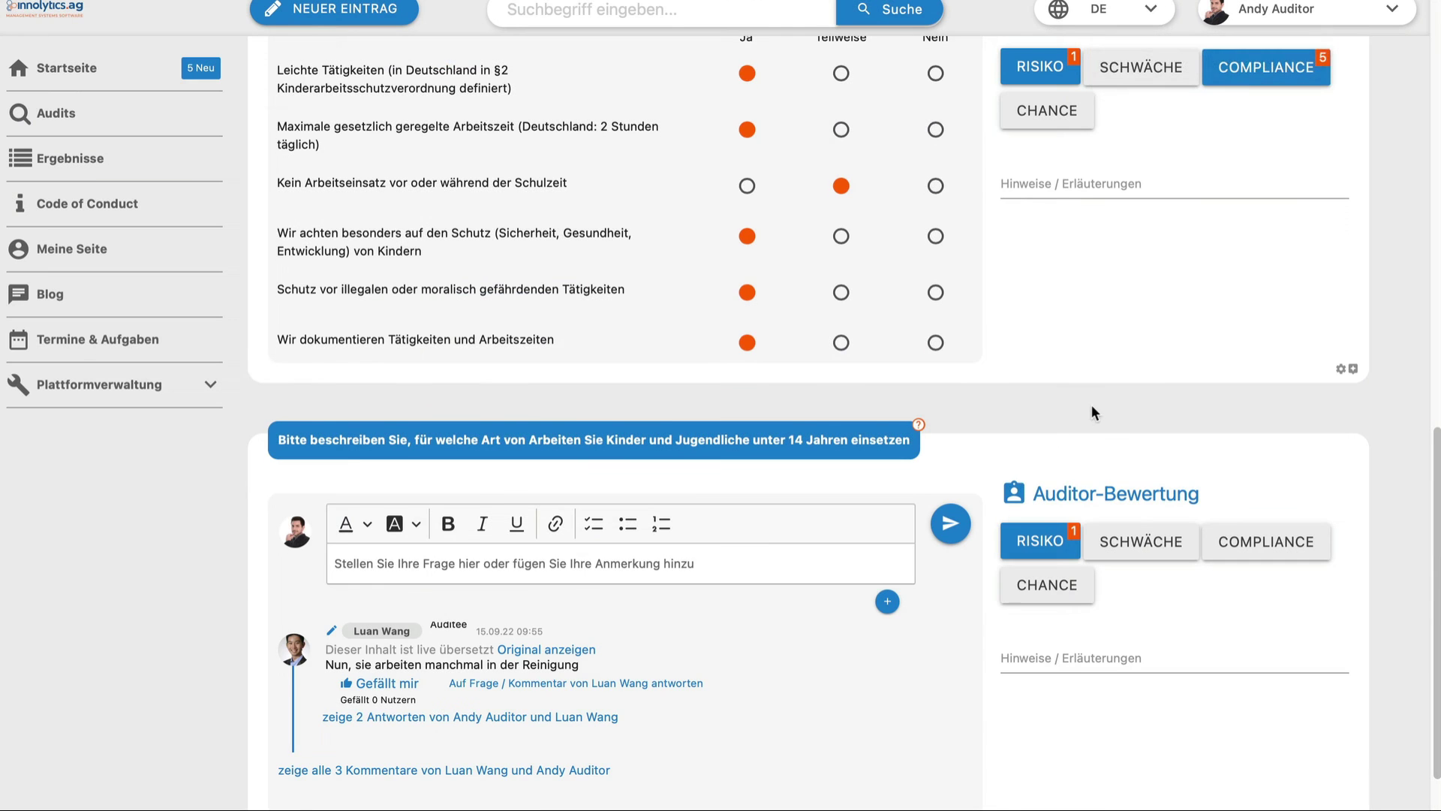